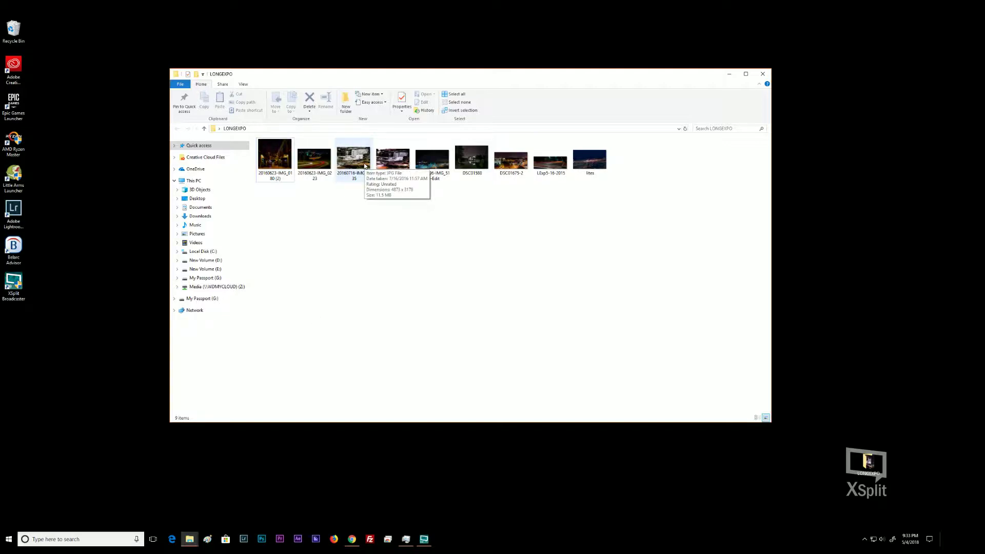
# - View the waterfall photo 20160716-IMG_3235, zooming in on the water and back out before closing it
pyautogui.doubleClick(354, 159)
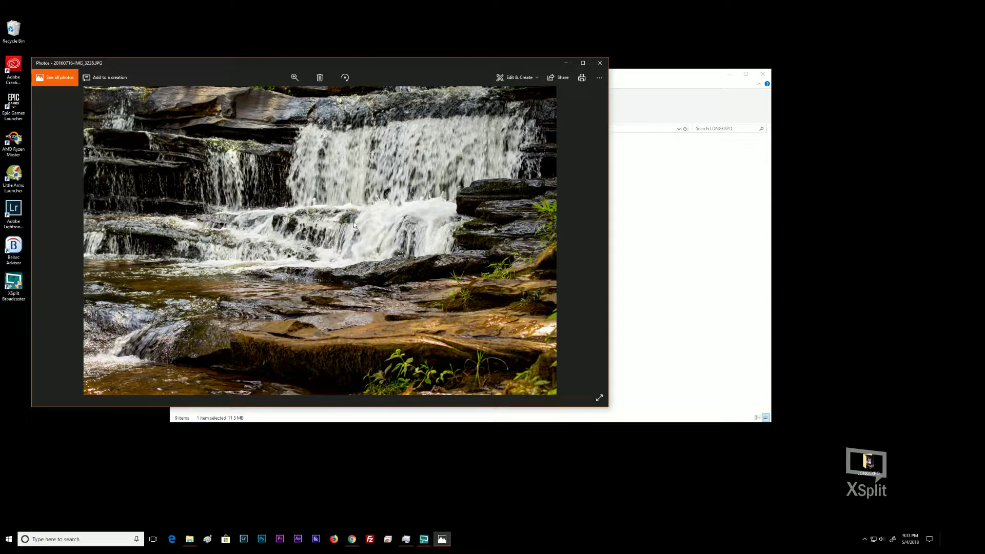
pyautogui.click(295, 77)
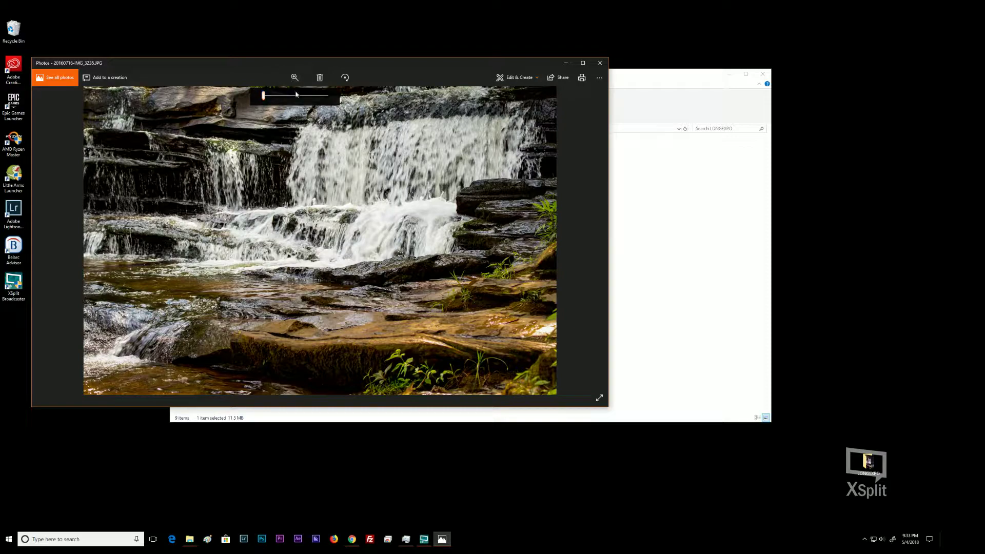
pyautogui.moveTo(263, 95)
pyautogui.mouseDown()
pyautogui.moveTo(292, 97)
pyautogui.moveTo(266, 97)
pyautogui.mouseUp()
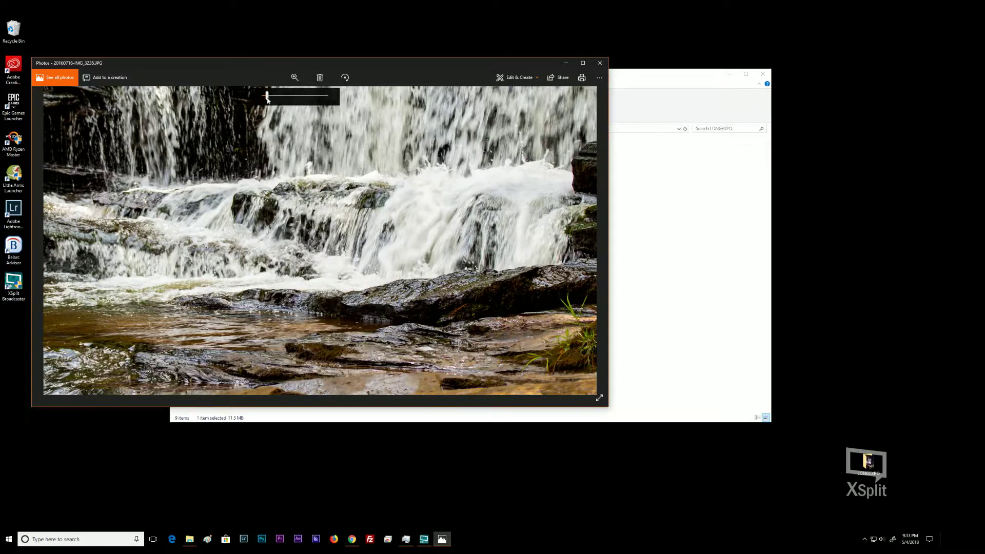
pyautogui.moveTo(267, 96); pyautogui.dragTo(262, 97)
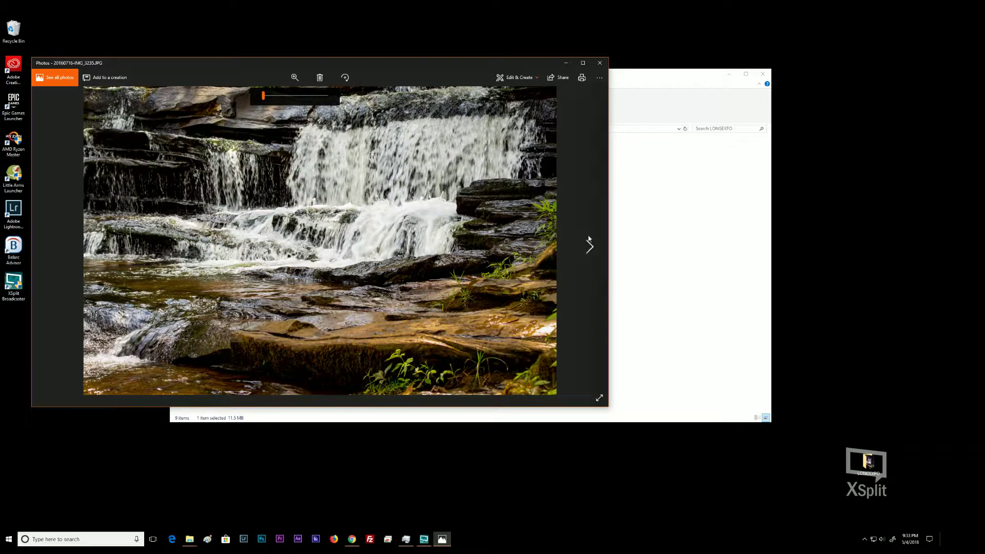
pyautogui.click(599, 63)
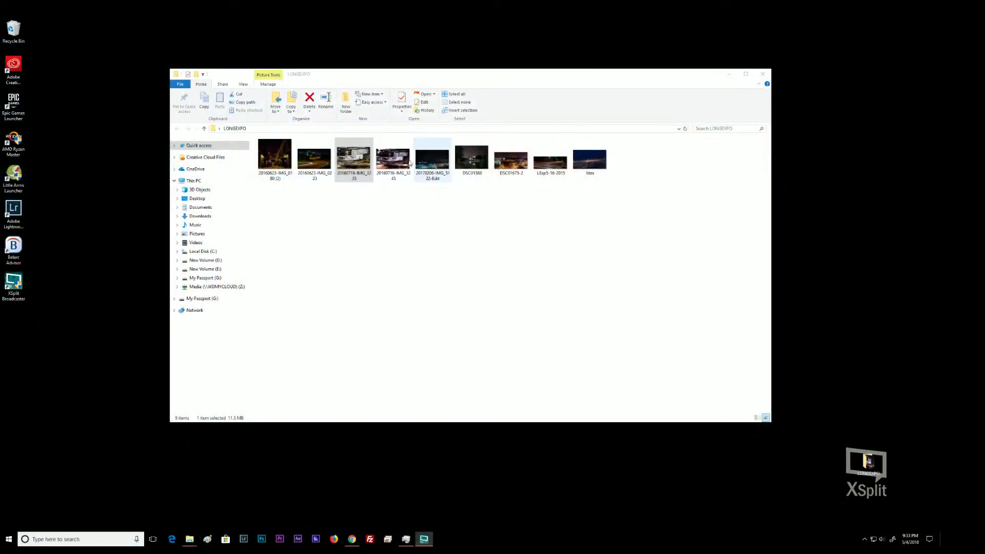
# - Open waterfall photo 20160716-IMG_3245, move its window aside, and open 20160716-IMG_3235 in a second window
pyautogui.doubleClick(393, 159)
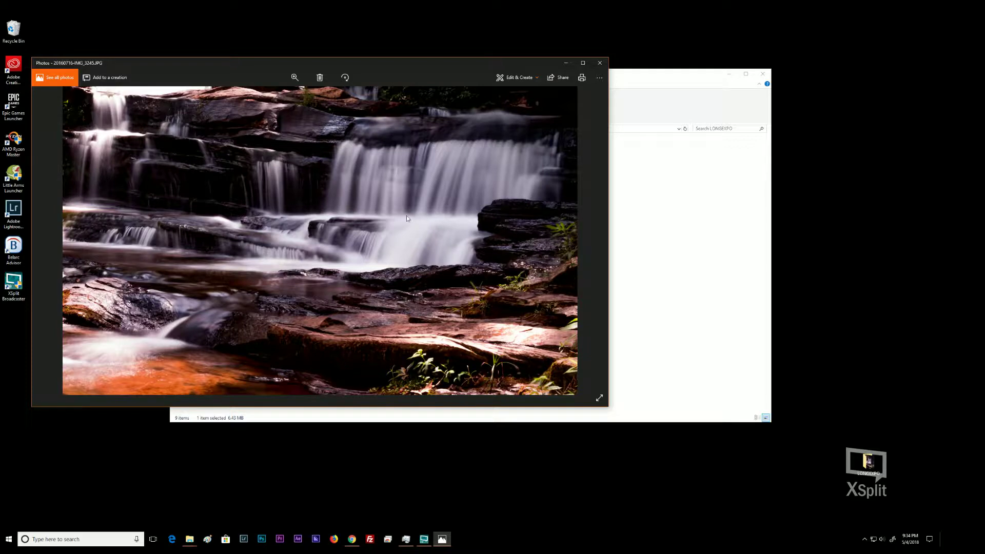
pyautogui.moveTo(405, 67); pyautogui.dragTo(686, 174)
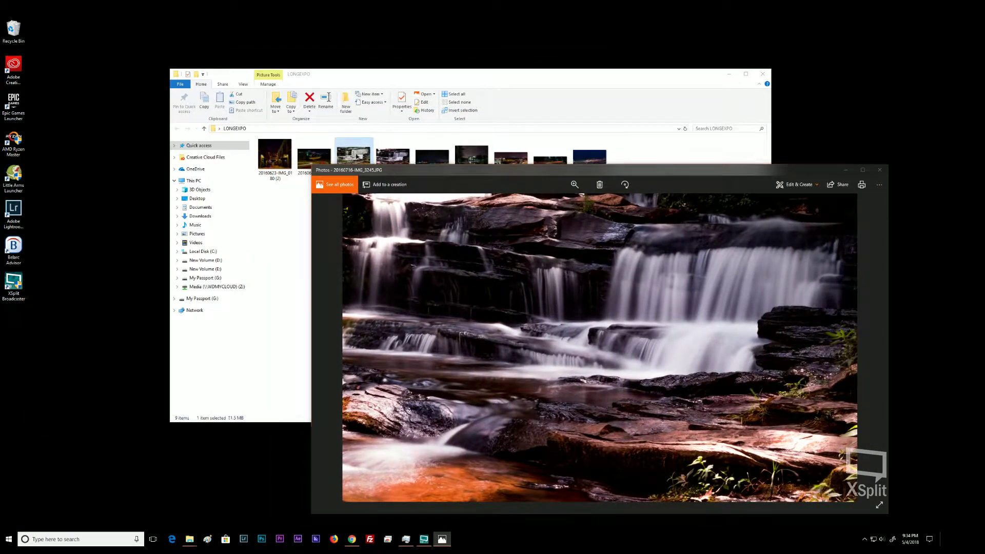
pyautogui.rightClick(343, 159)
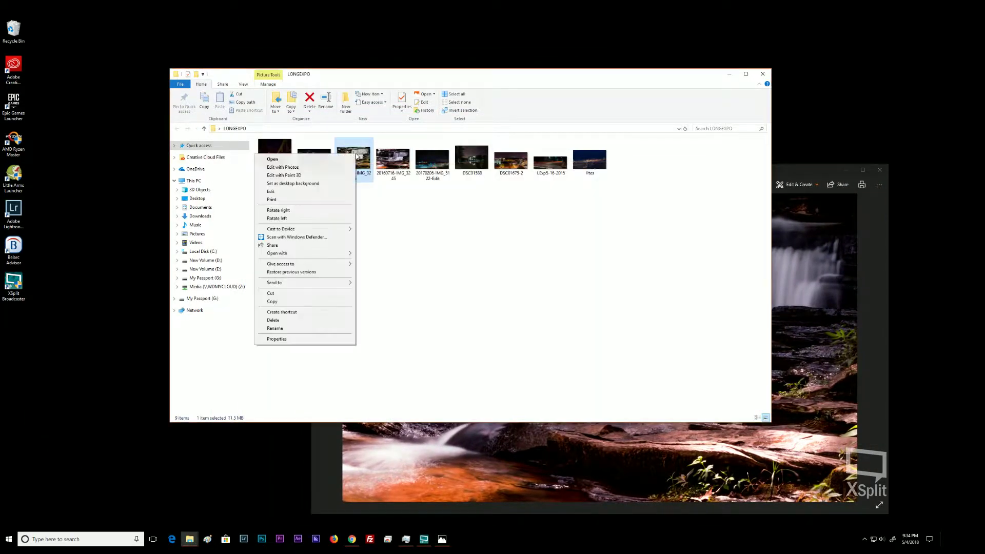
pyautogui.click(317, 160)
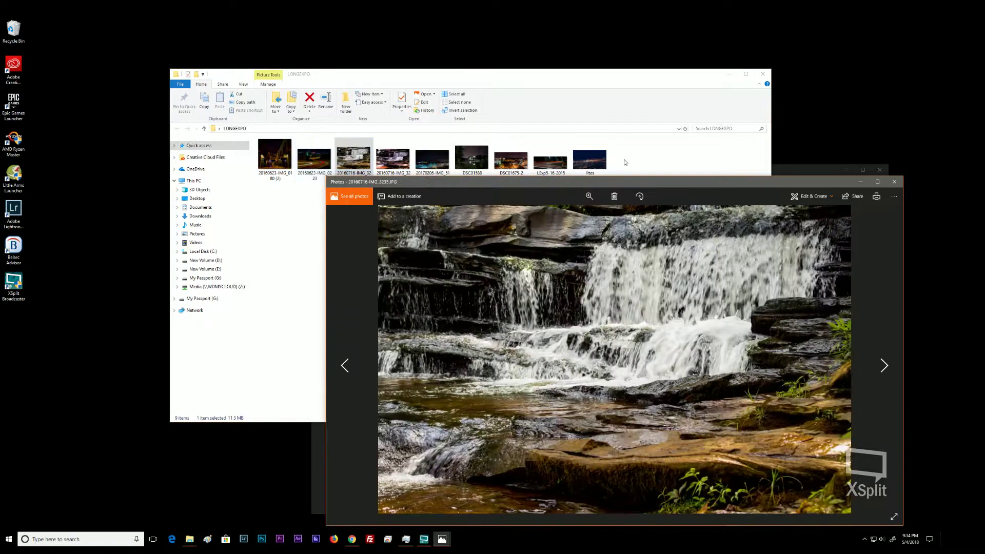
# - Shrink the windows of the two waterfall photos and arrange them side by side
pyautogui.moveTo(613, 181); pyautogui.dragTo(410, 95)
pyautogui.click(802, 170)
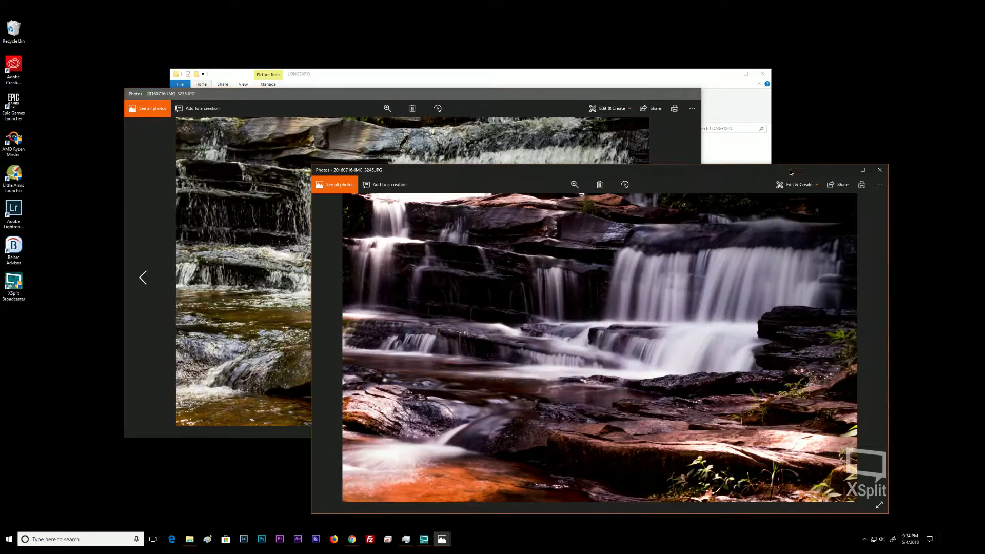
pyautogui.moveTo(490, 164); pyautogui.dragTo(525, 67)
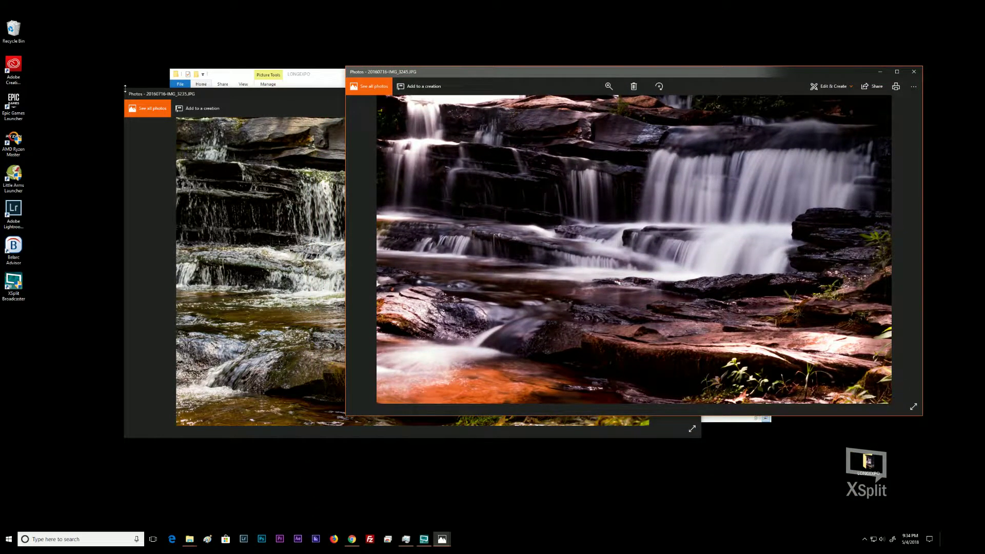
pyautogui.moveTo(123, 89); pyautogui.dragTo(65, 47)
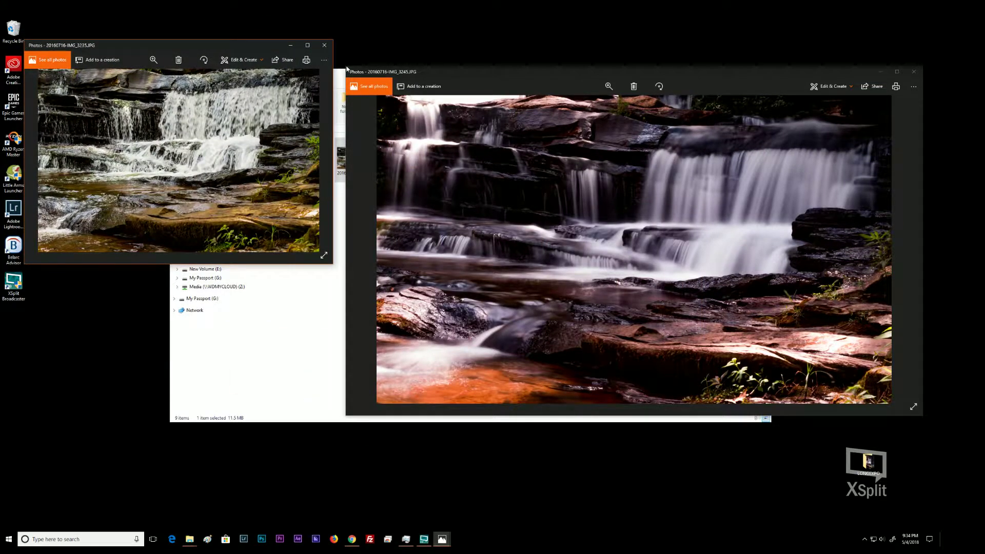
pyautogui.moveTo(343, 66); pyautogui.dragTo(534, 193)
pyautogui.moveTo(649, 200); pyautogui.dragTo(445, 48)
# - Compare the water in the two waterfall photos and close both windows
pyautogui.click(200, 148)
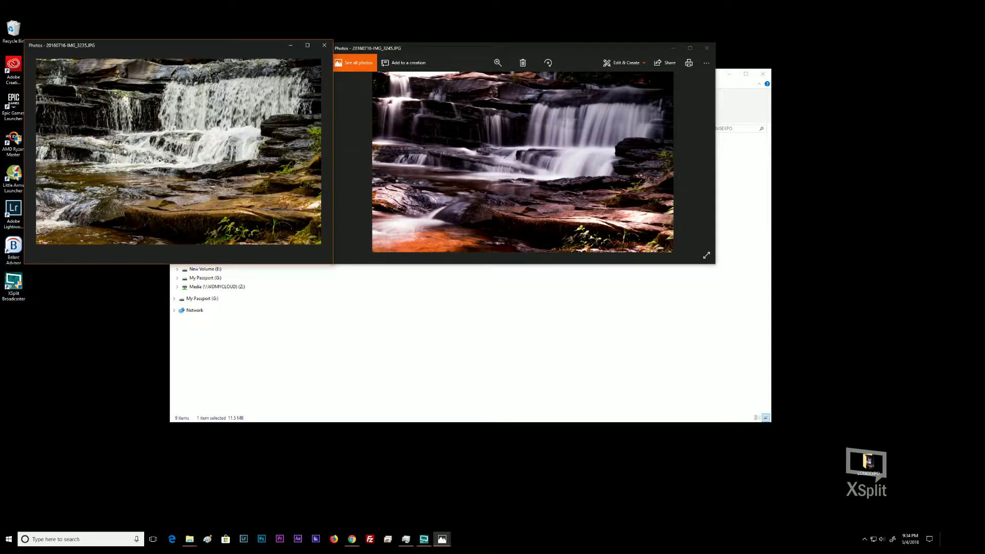
pyautogui.click(485, 139)
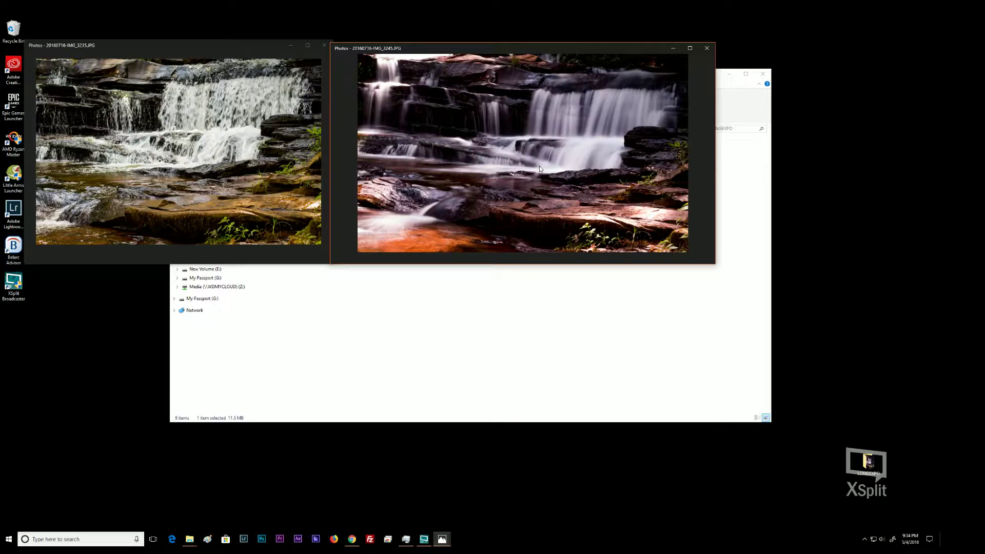
pyautogui.click(707, 47)
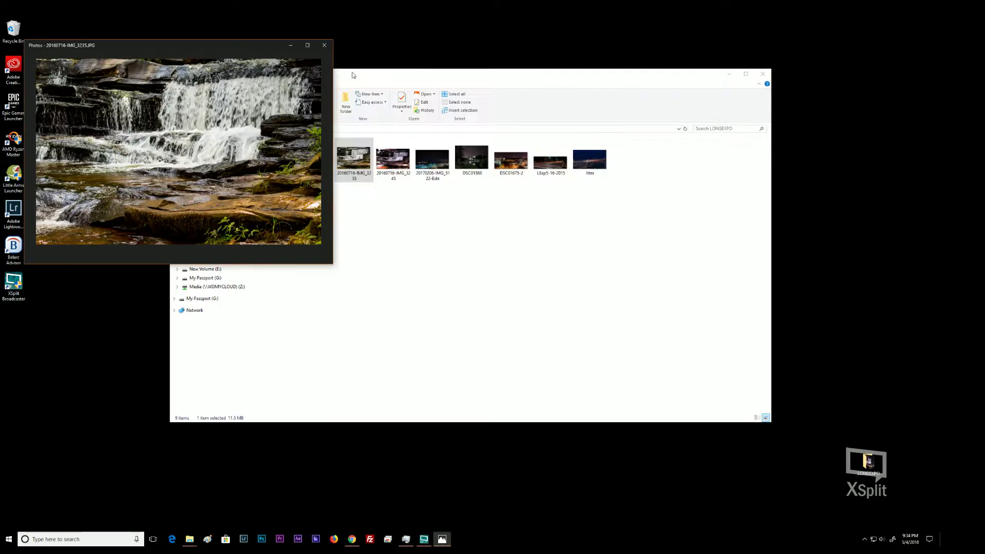
pyautogui.click(324, 45)
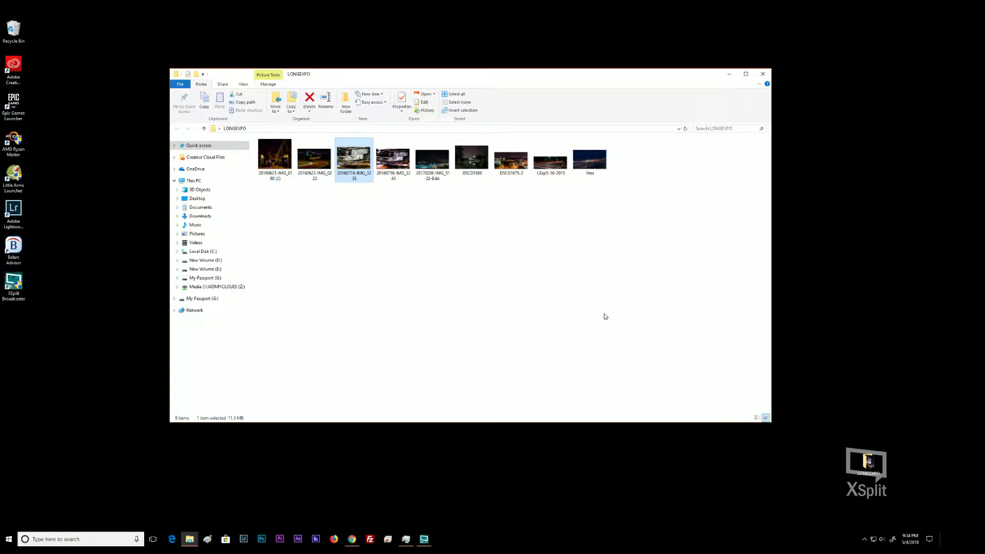
# - View the night lake photo DSC01588 in an enlarged window and close it
pyautogui.doubleClick(466, 162)
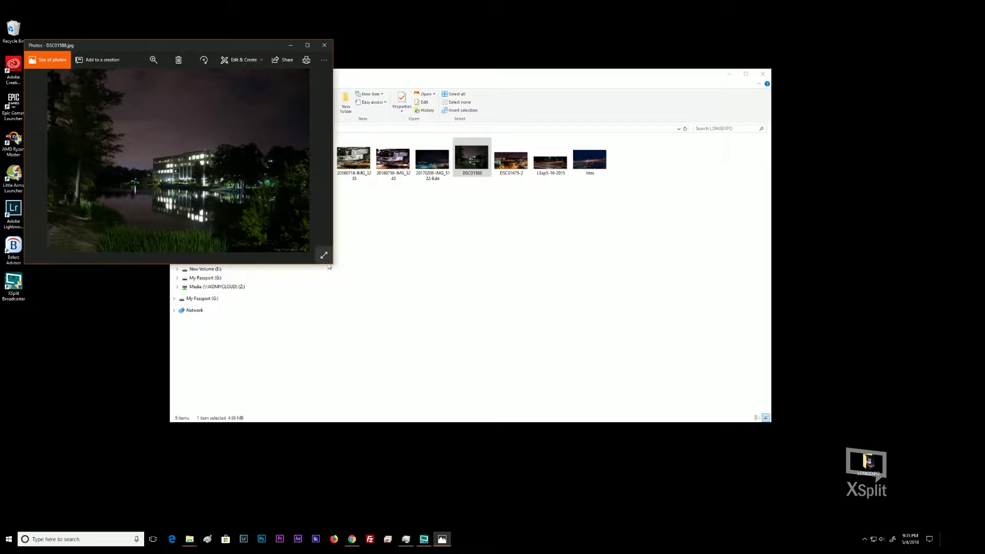
pyautogui.moveTo(332, 263); pyautogui.dragTo(805, 433)
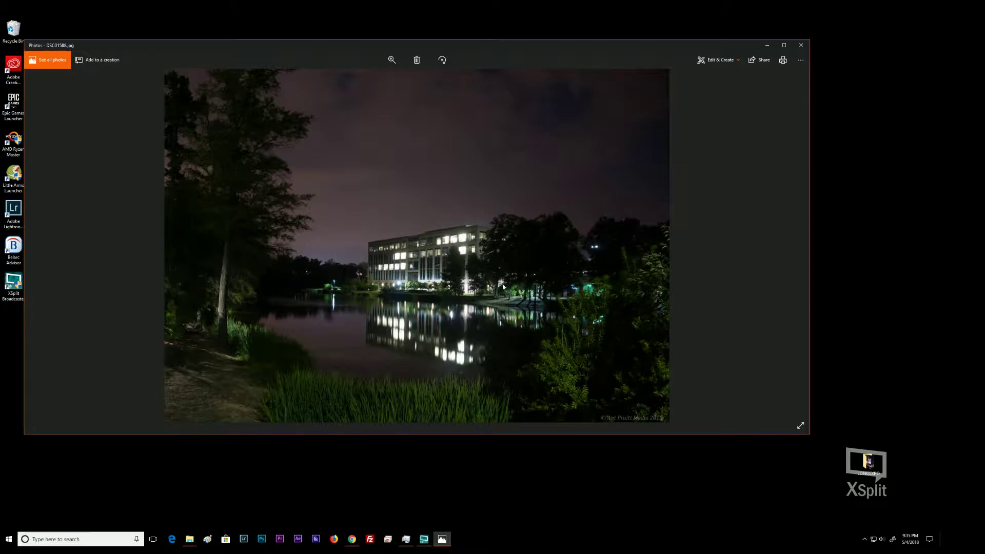
pyautogui.click(799, 47)
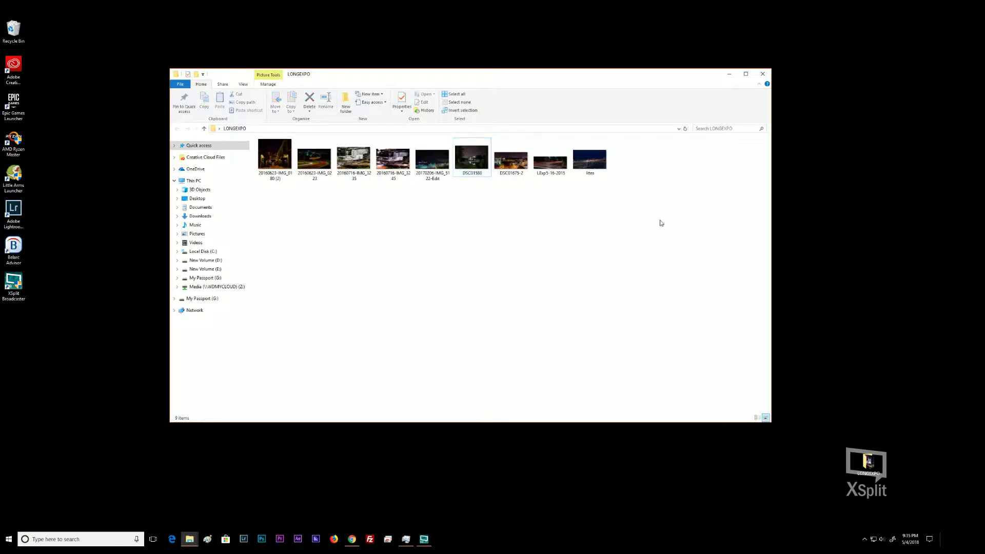
# - View photos 20160623-IMG_0180 (2) and 20160623-IMG_0223 one at a time, closing each, and open the last photo in the folder
pyautogui.doubleClick(276, 163)
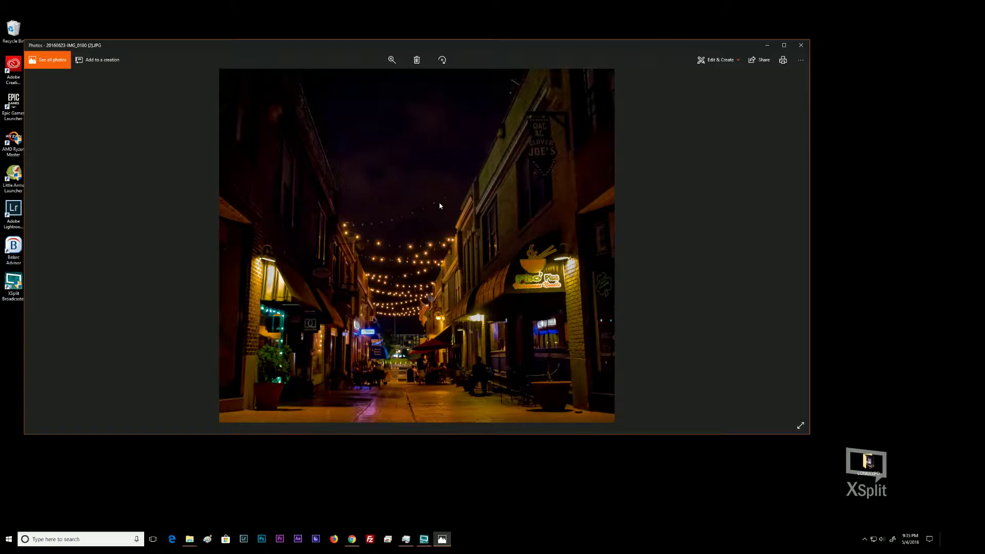
pyautogui.click(801, 45)
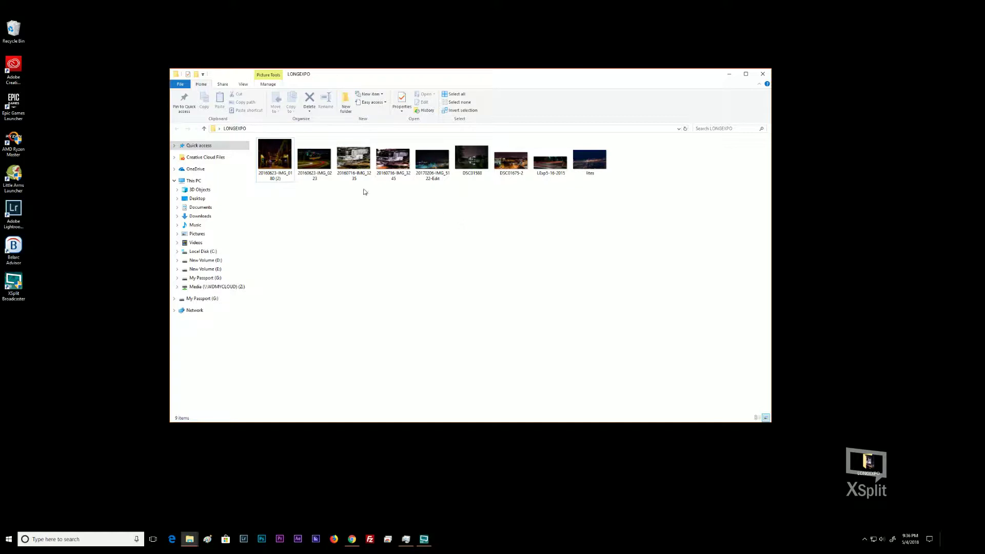
pyautogui.doubleClick(313, 165)
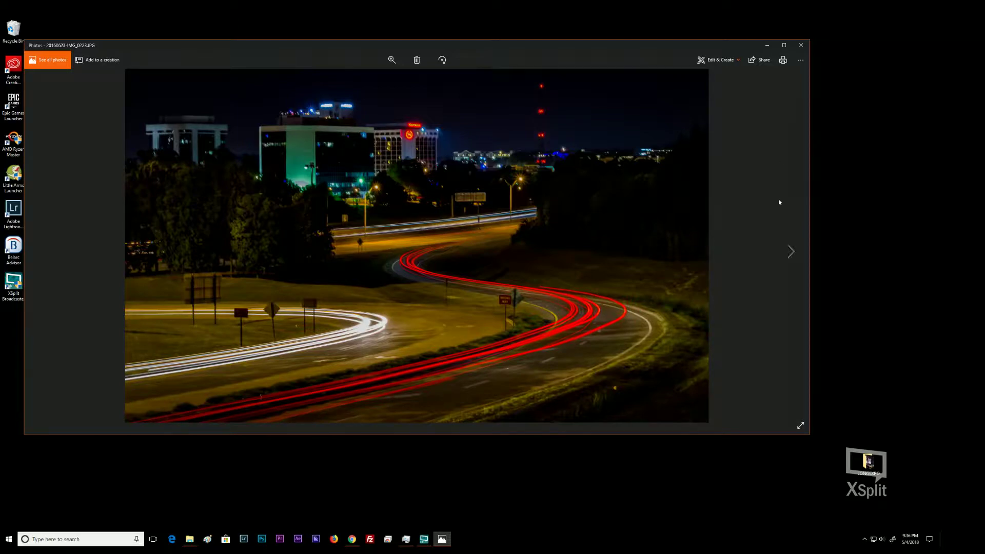
pyautogui.click(801, 45)
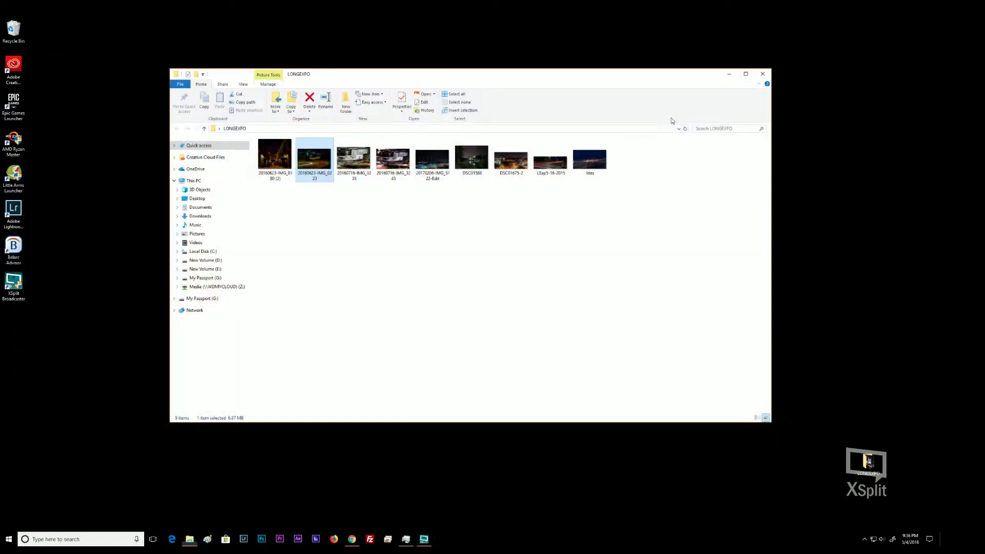
pyautogui.doubleClick(597, 169)
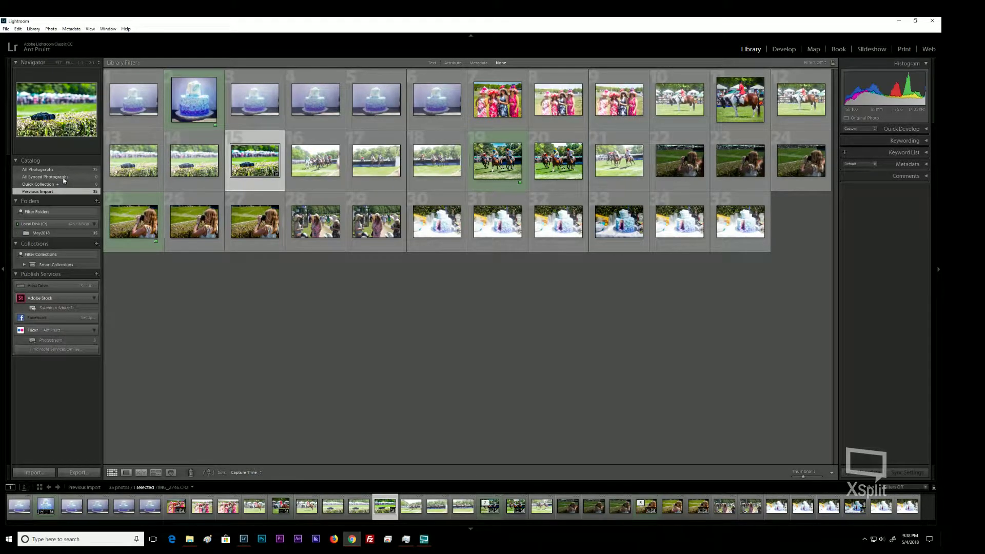
# - Import the new photos from the May2018 folder into the Lightroom catalog
pyautogui.click(41, 472)
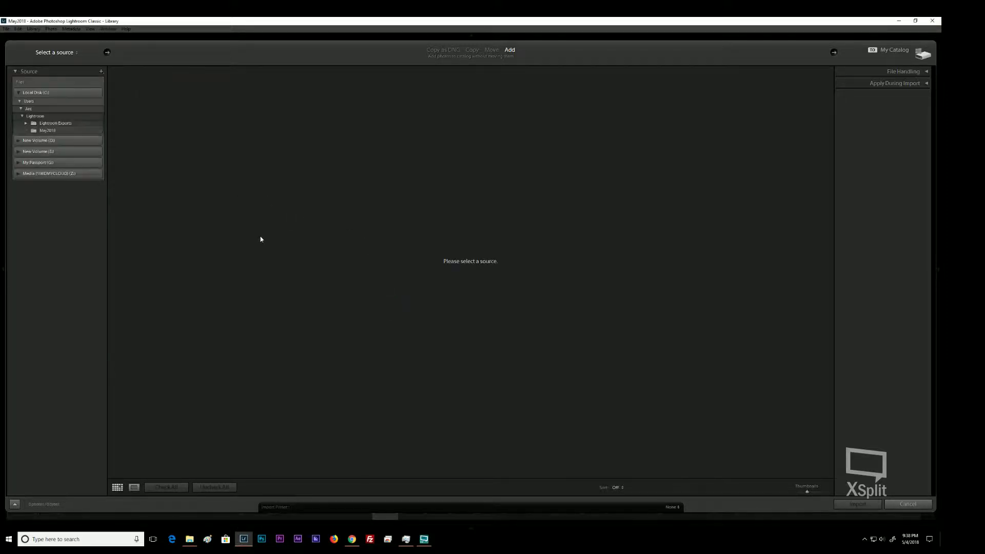
pyautogui.click(52, 131)
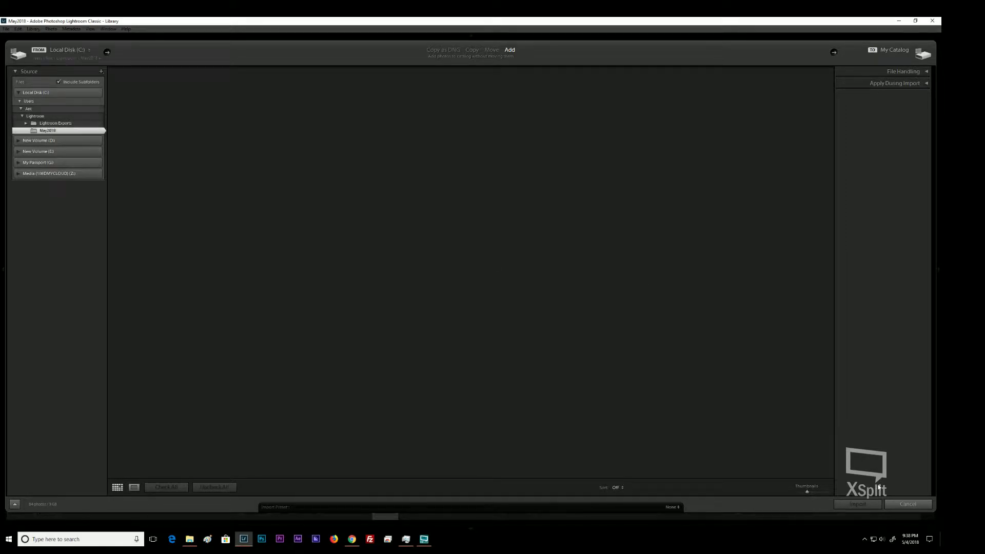
pyautogui.click(862, 507)
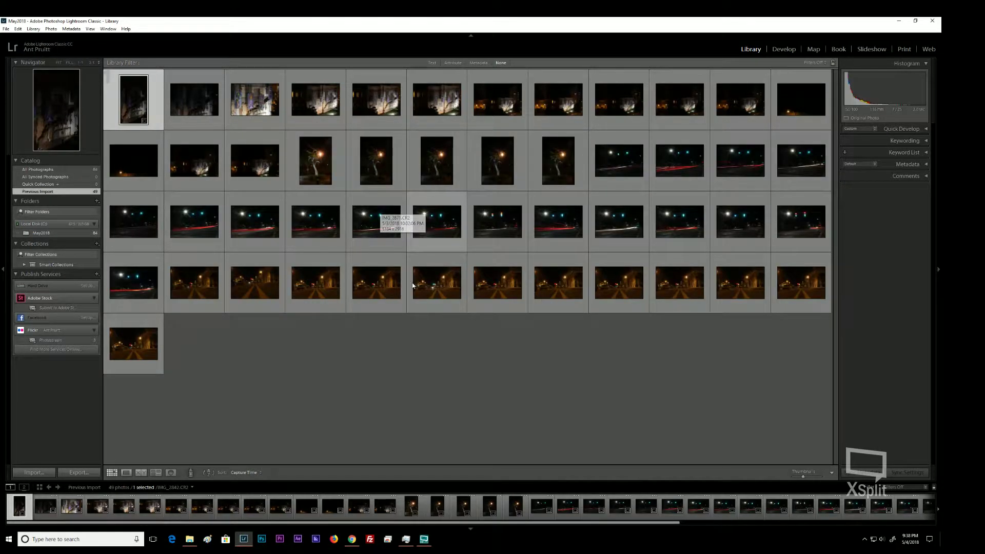
# - Clear the selection and open the first imported photo, IMG_2842.CR2, in the Develop module
pyautogui.click(388, 379)
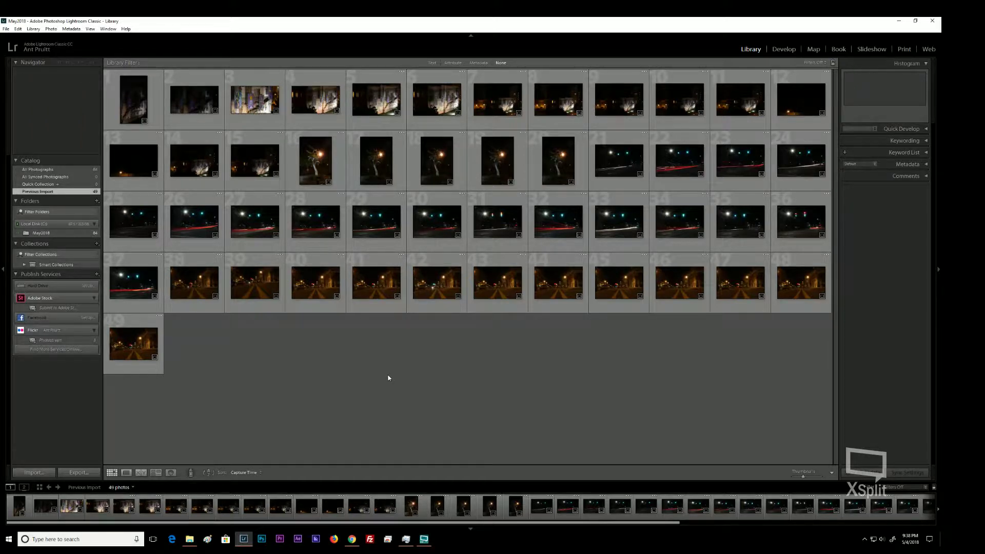
pyautogui.click(133, 97)
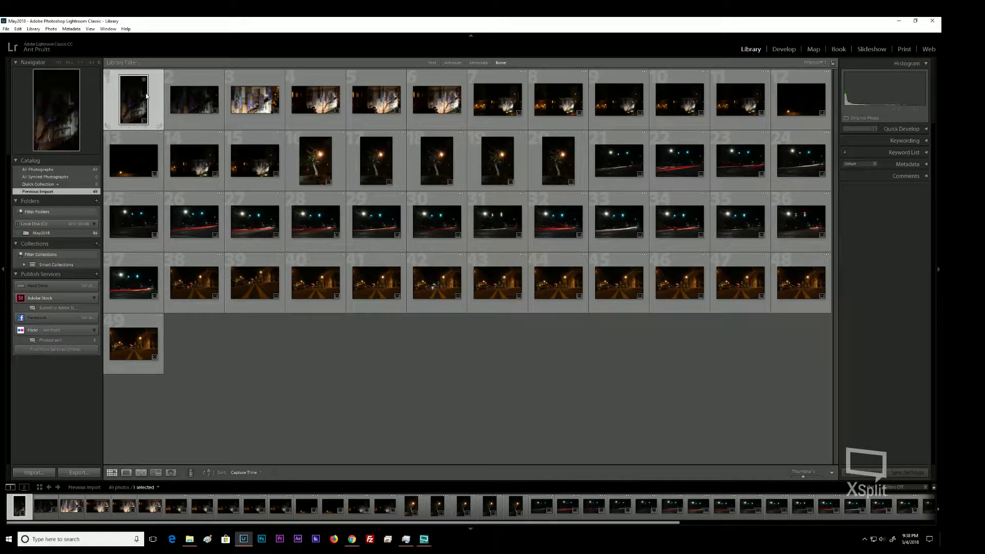
pyautogui.click(783, 50)
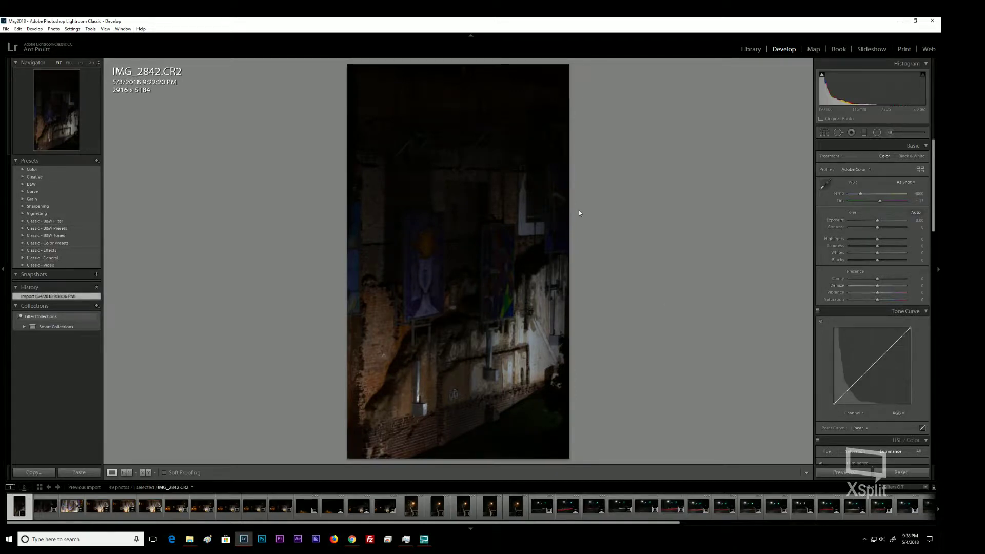
# - Label IMG_2842 and IMG_2844 red and IMG_2845 yellow, ending on the photo that follows
pyautogui.press('6')
pyautogui.press('Right')
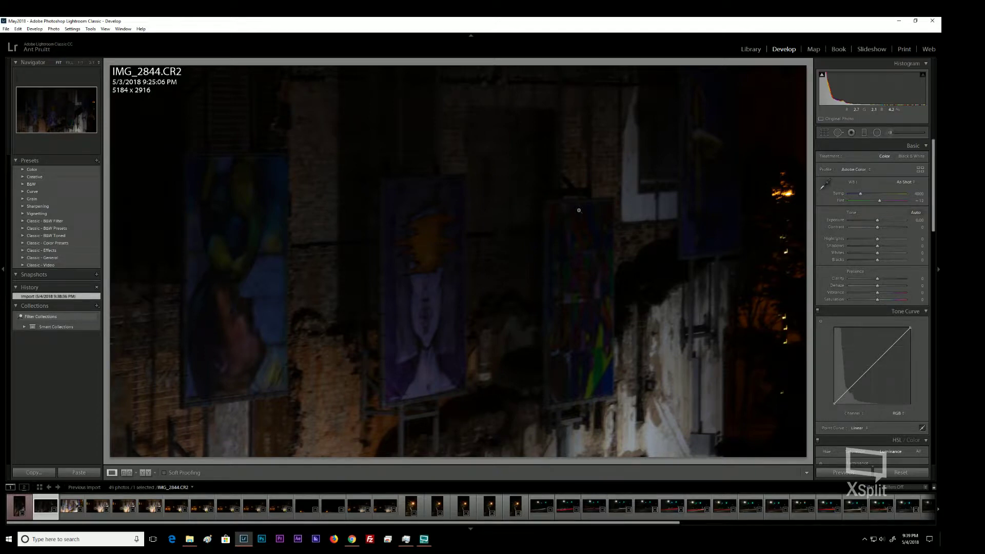
pyautogui.press('6')
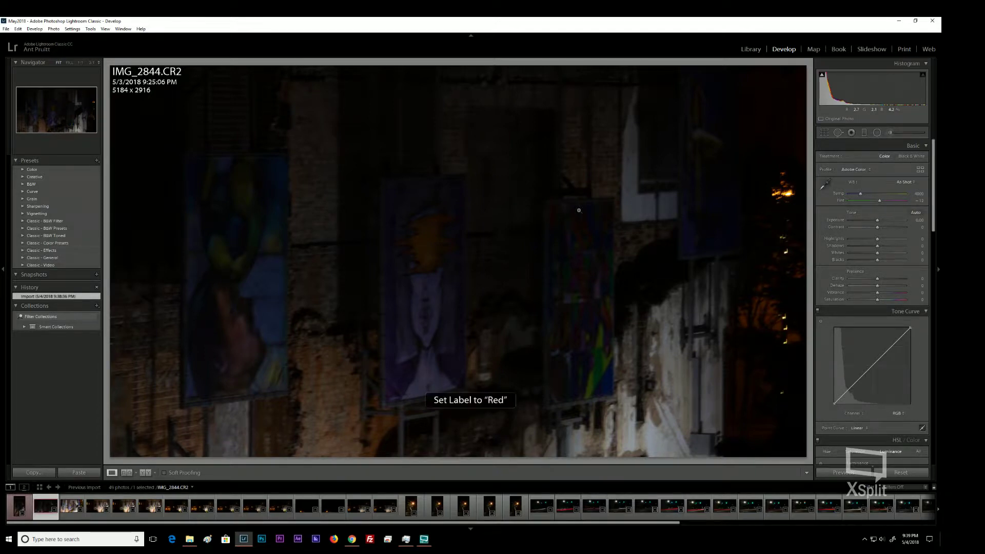
pyautogui.press('Right')
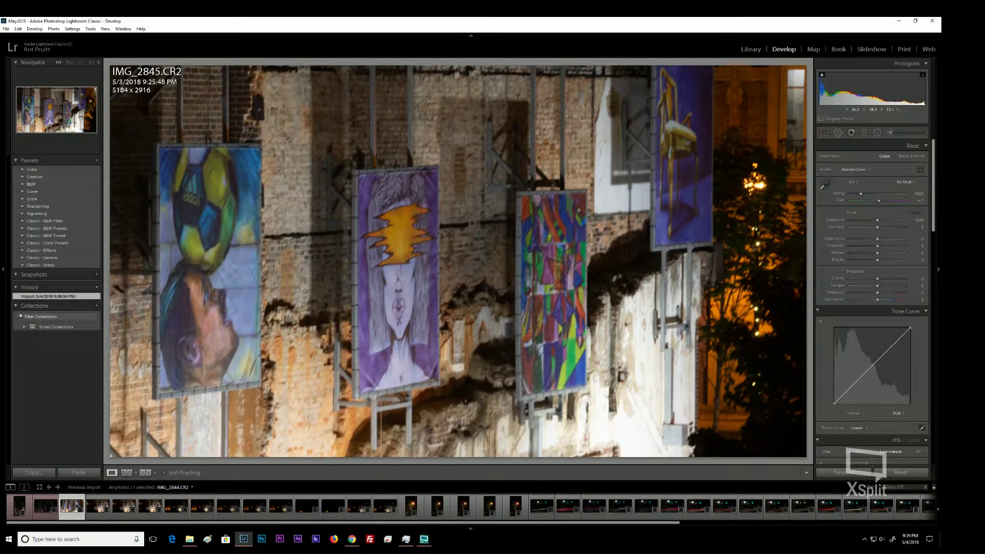
pyautogui.press('7')
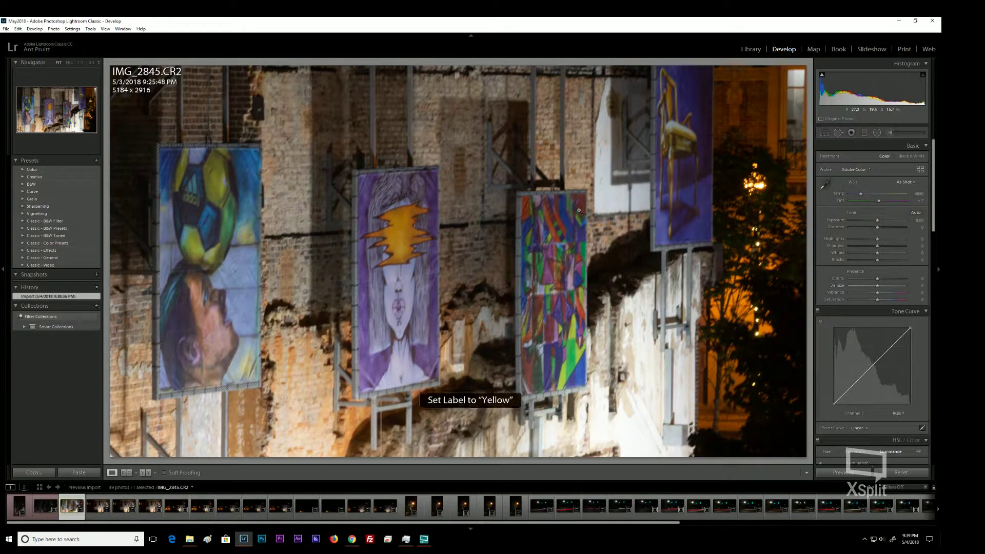
pyautogui.press('Right')
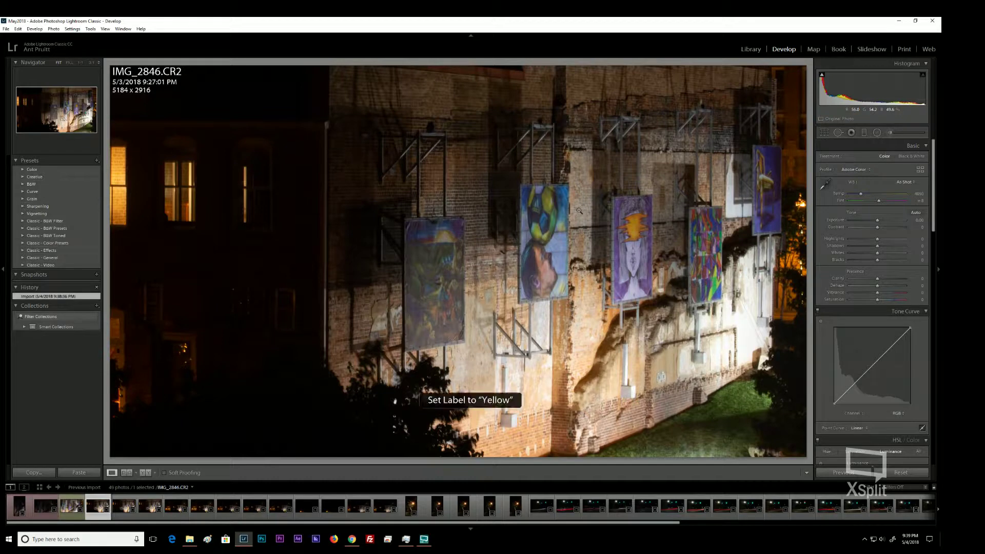
# - Label IMG_2846 yellow, IMG_2847 red and IMG_2848 yellow
pyautogui.press('7')
pyautogui.press('Right')
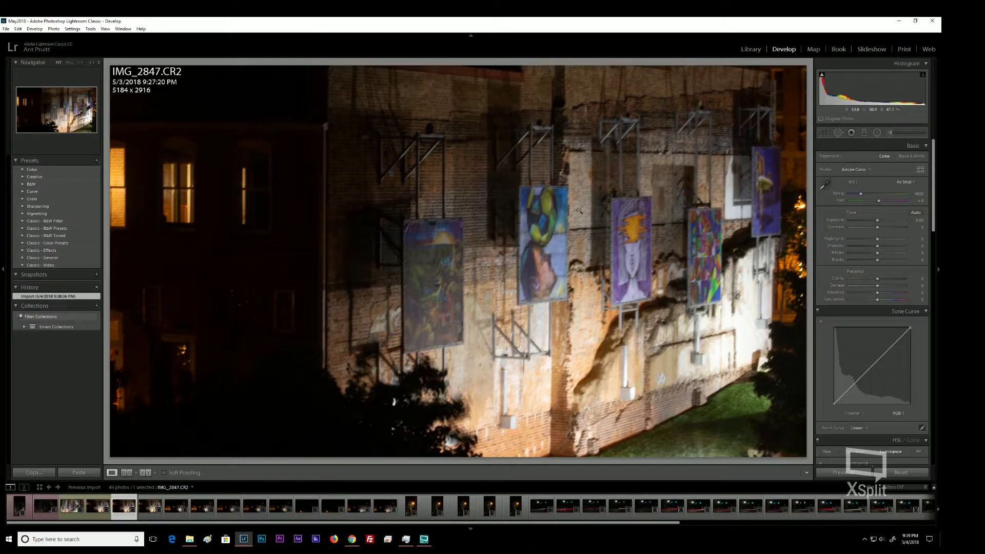
pyautogui.press('6')
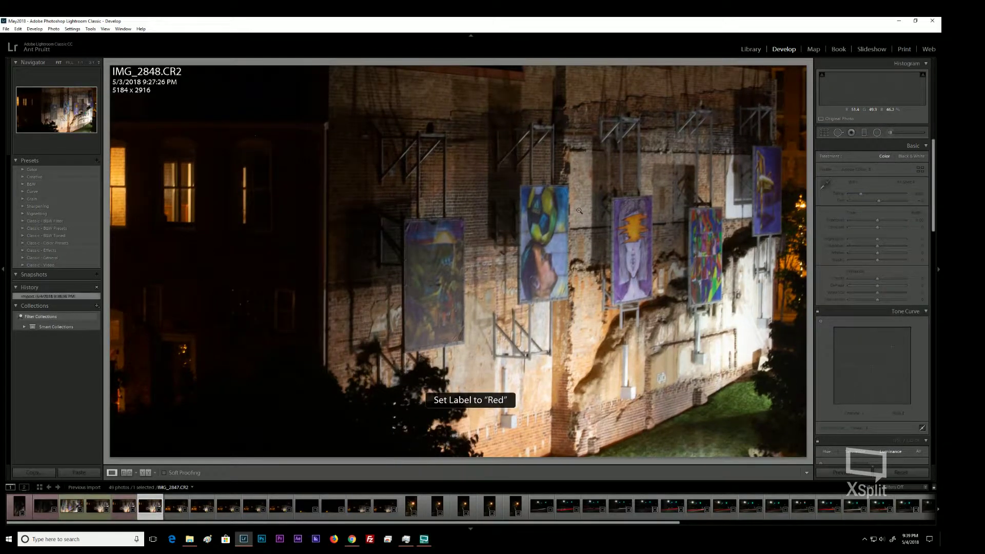
pyautogui.press('7')
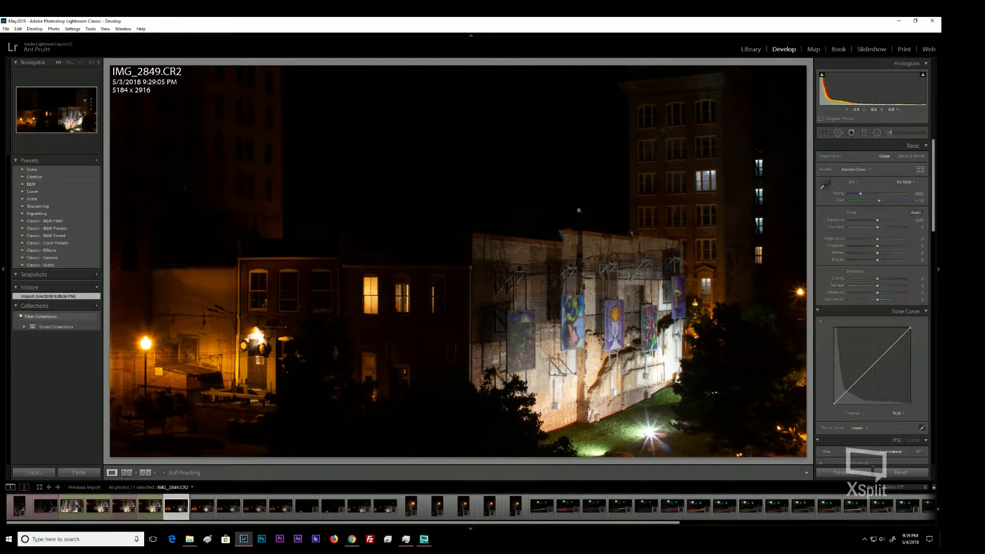
# - Label IMG_2849, IMG_2850 and IMG_2851 yellow, ending on IMG_2852
pyautogui.press('7')
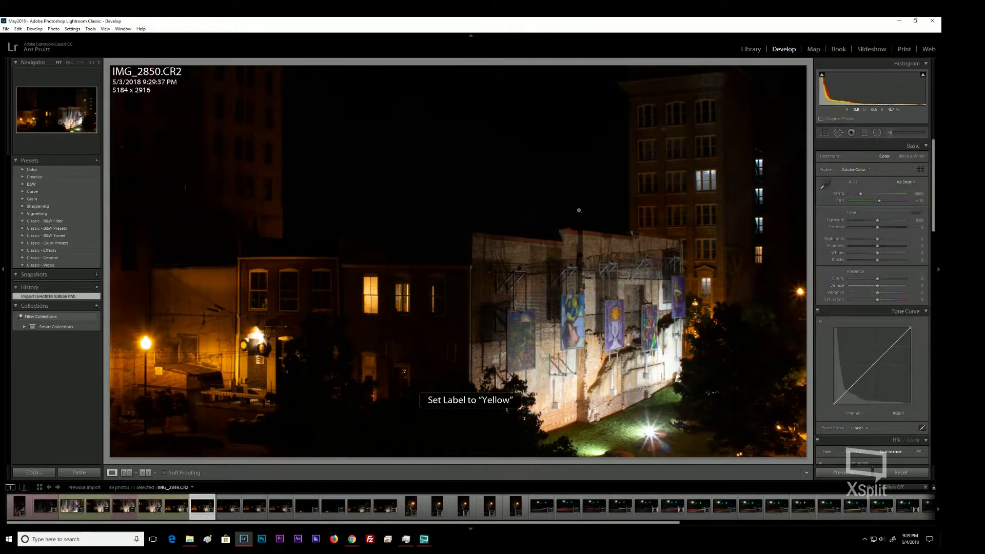
pyautogui.press('7')
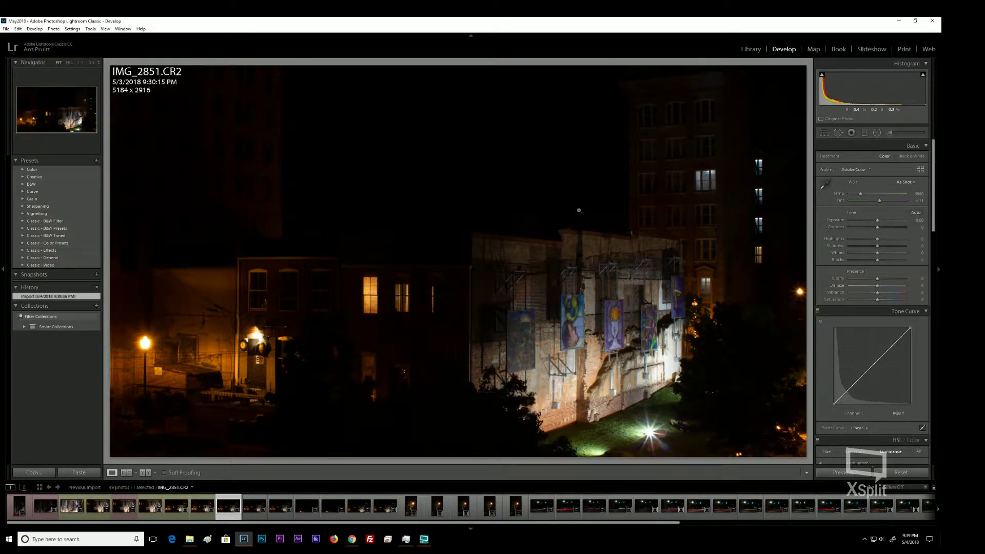
pyautogui.press('7')
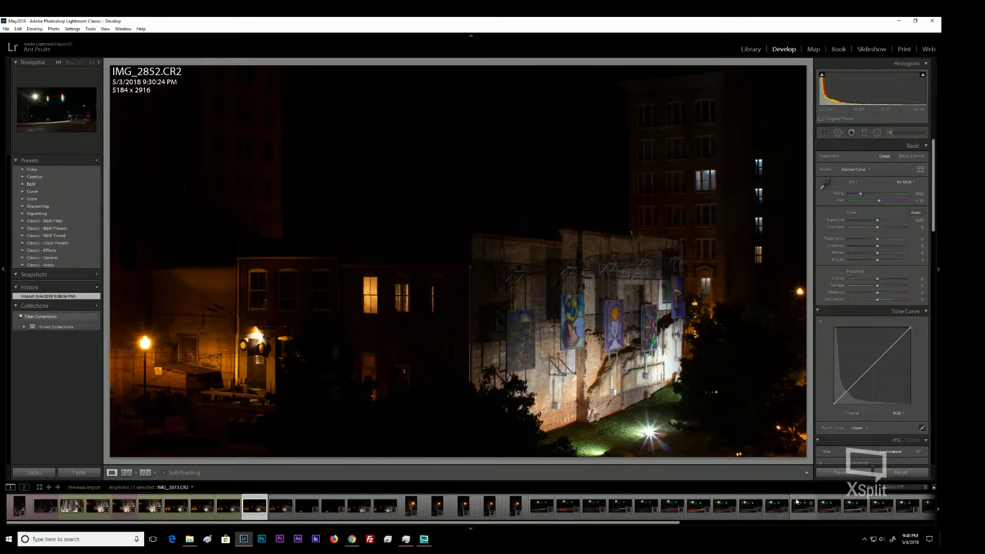
pyautogui.click(423, 538)
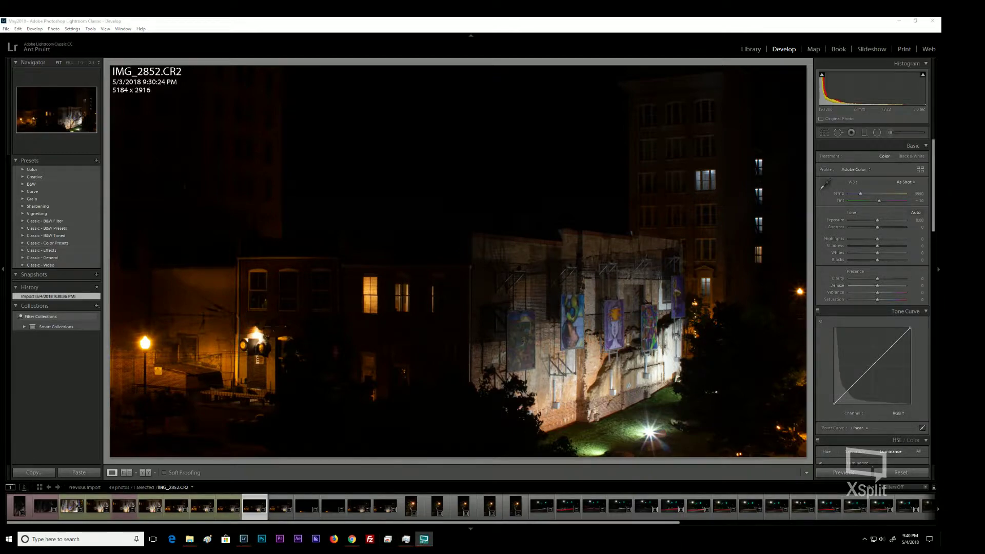
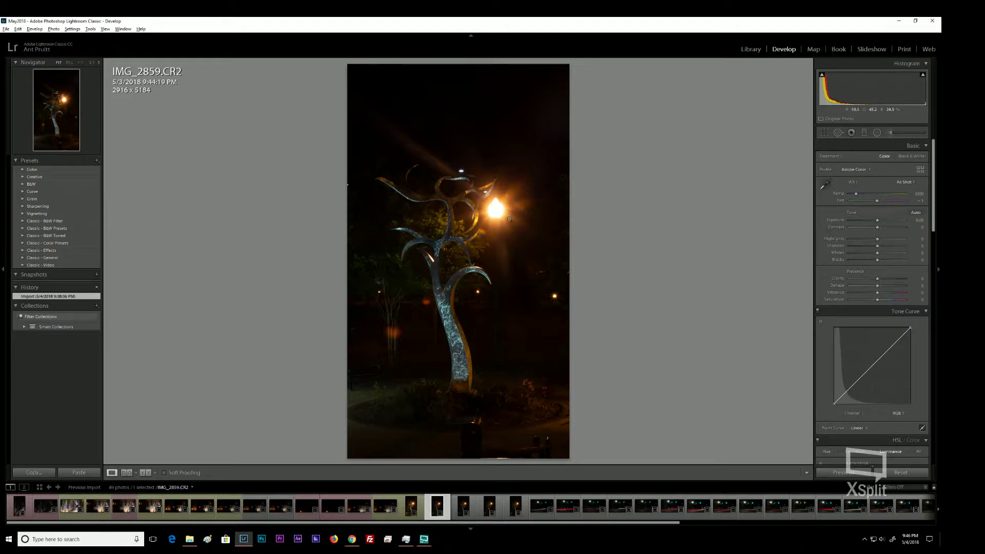
# - Label IMG_2859 through IMG_2862 yellow, turning on the crop overlay at IMG_2861
pyautogui.press('7')
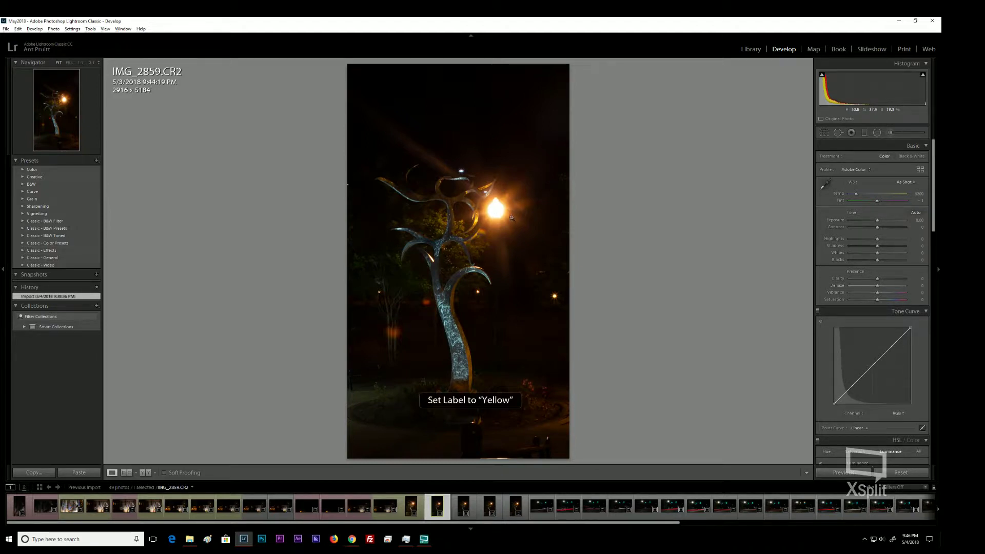
pyautogui.click(463, 508)
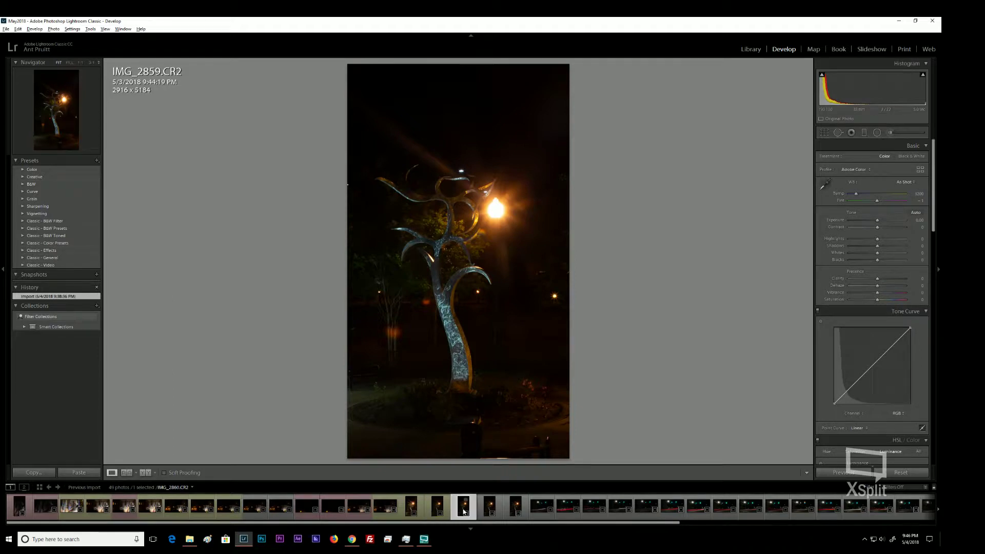
pyautogui.press('7')
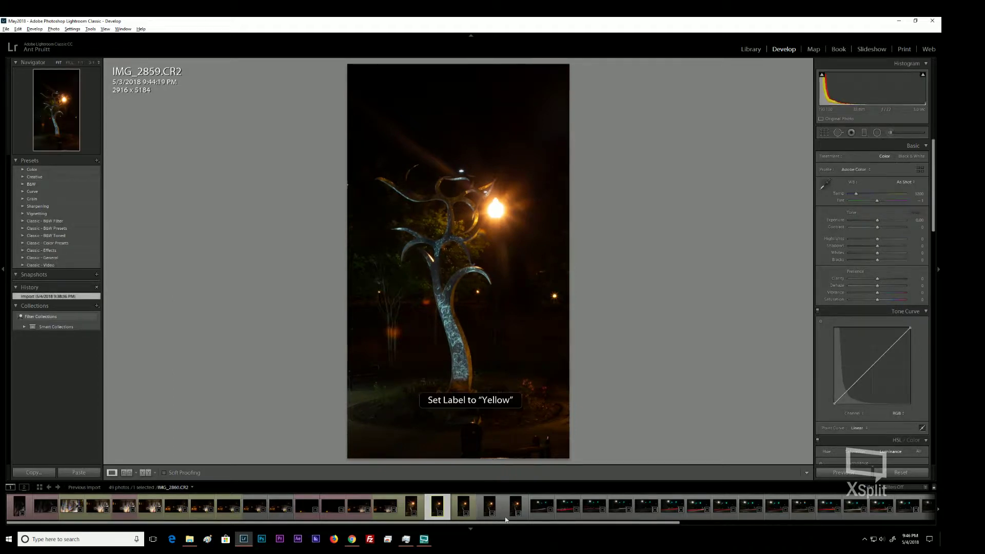
pyautogui.click(490, 512)
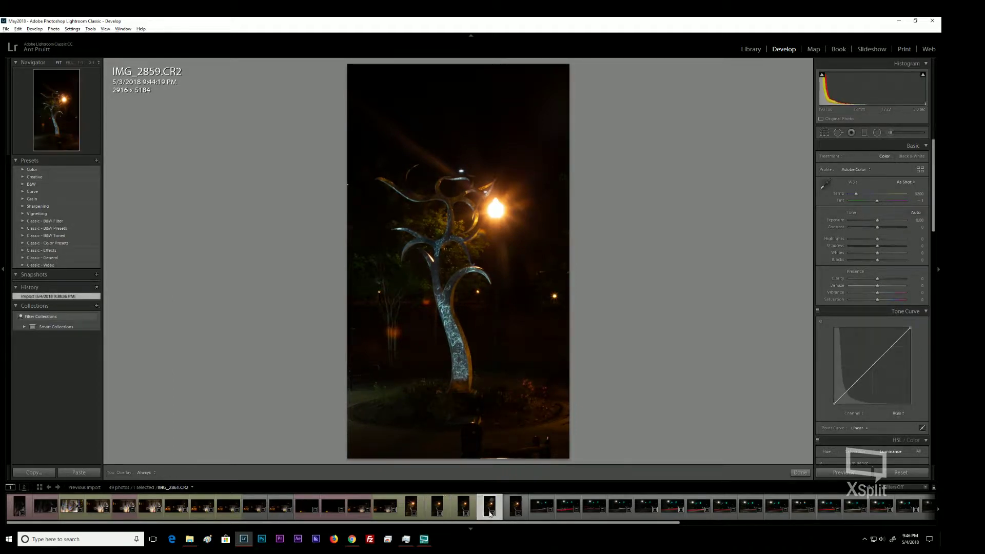
pyautogui.press('r')
pyautogui.press('7')
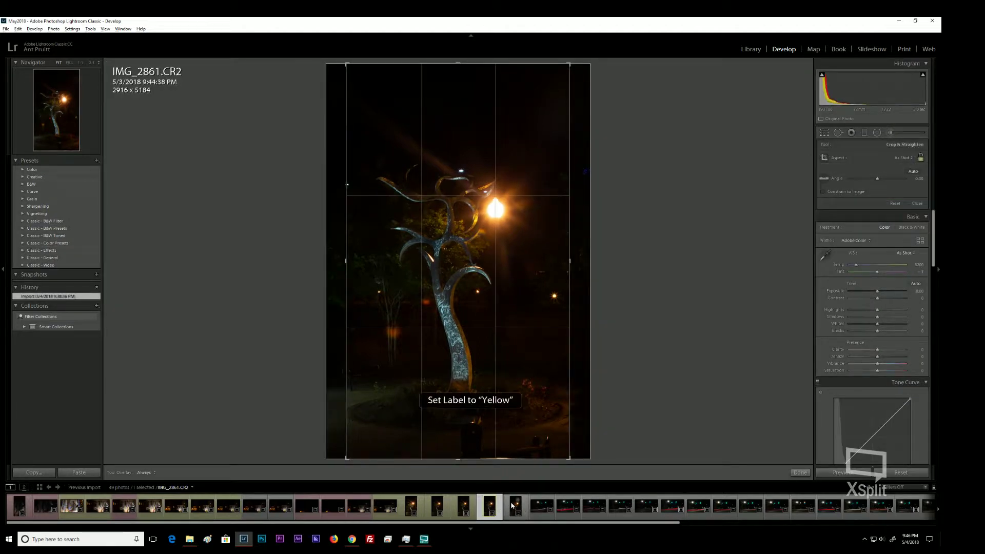
pyautogui.click(513, 505)
pyautogui.press('7')
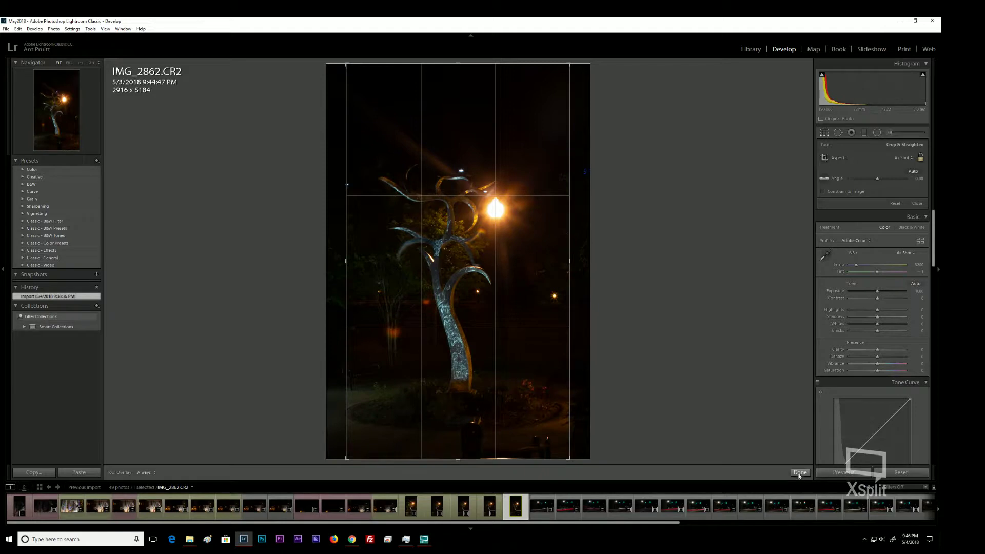
# - Reset IMG_2862's settings and expand IMG_2863's crop vertically to the full 5184 x 3456 frame
pyautogui.click(901, 471)
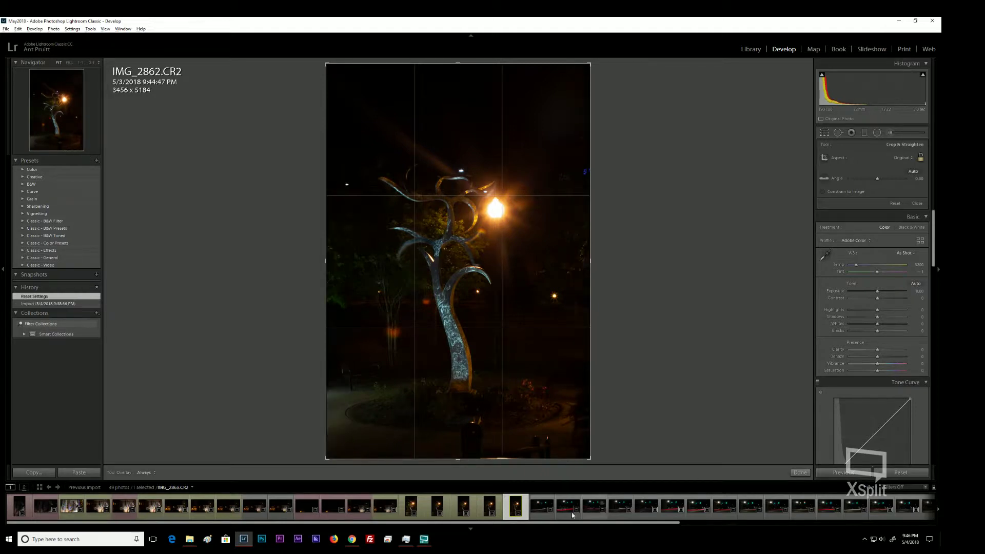
pyautogui.click(542, 511)
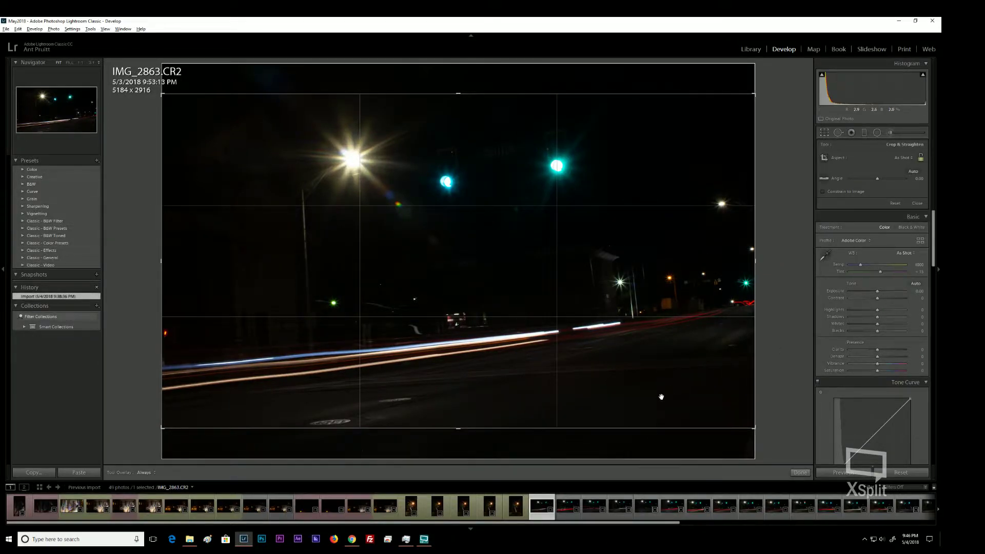
pyautogui.moveTo(510, 427); pyautogui.dragTo(490, 458)
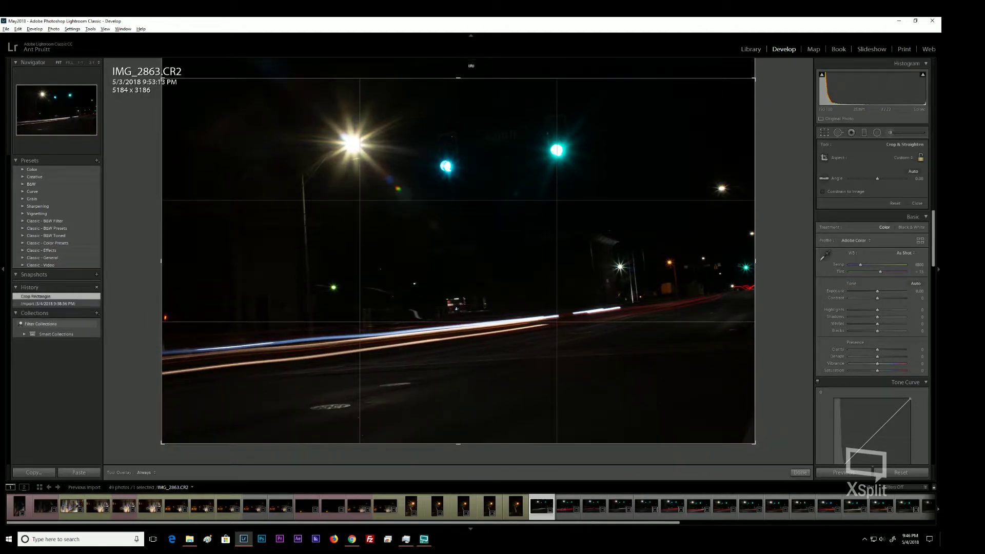
pyautogui.moveTo(472, 78); pyautogui.dragTo(471, 62)
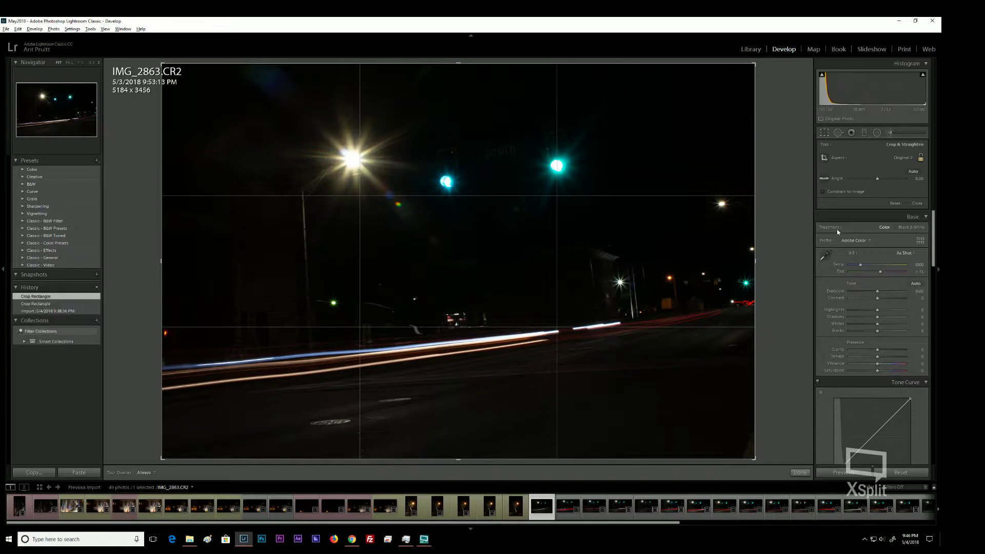
pyautogui.click(825, 133)
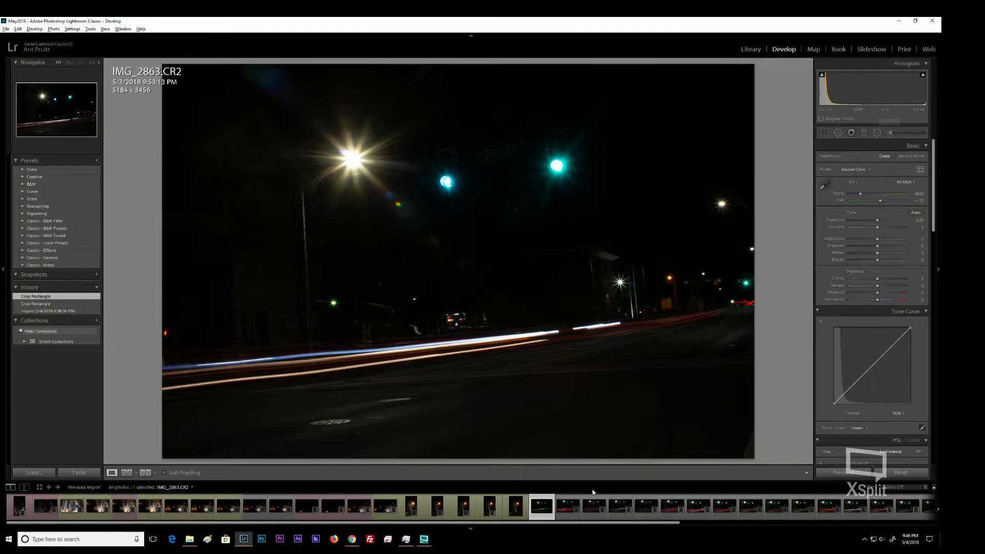
# - Skip past IMG_2863 without a label, then label IMG_2864 red and IMG_2865 yellow
pyautogui.press('Right')
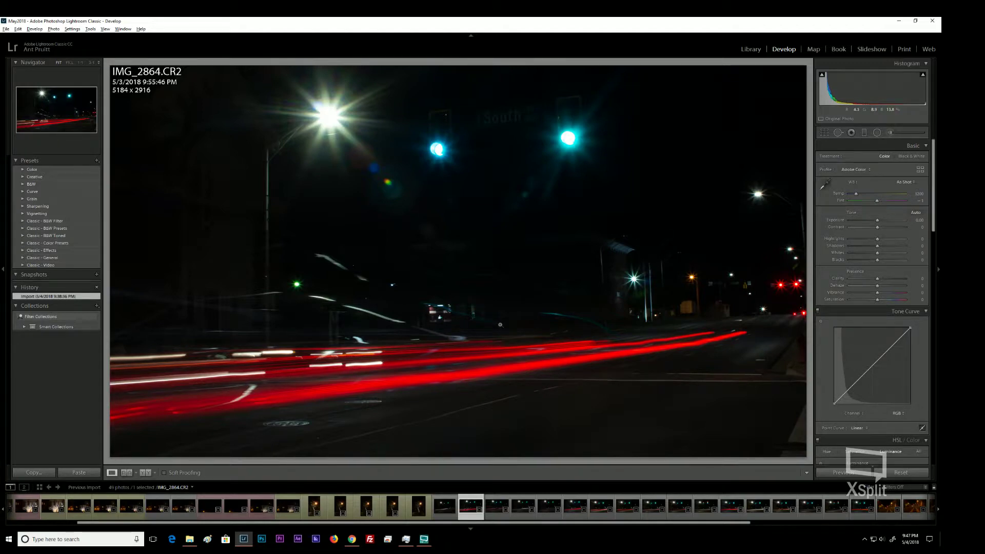
pyautogui.press('6')
pyautogui.press('Right')
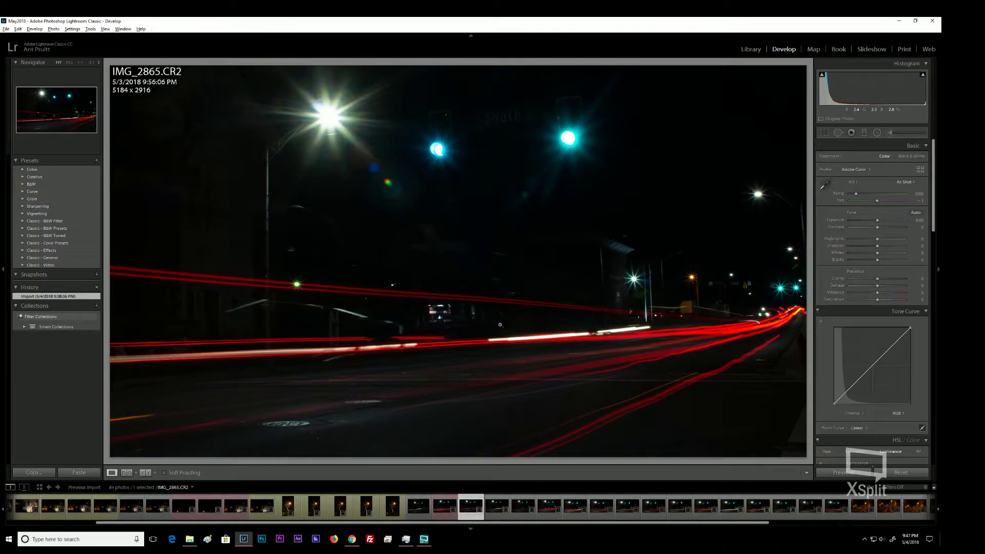
pyautogui.press('7')
pyautogui.press('Right')
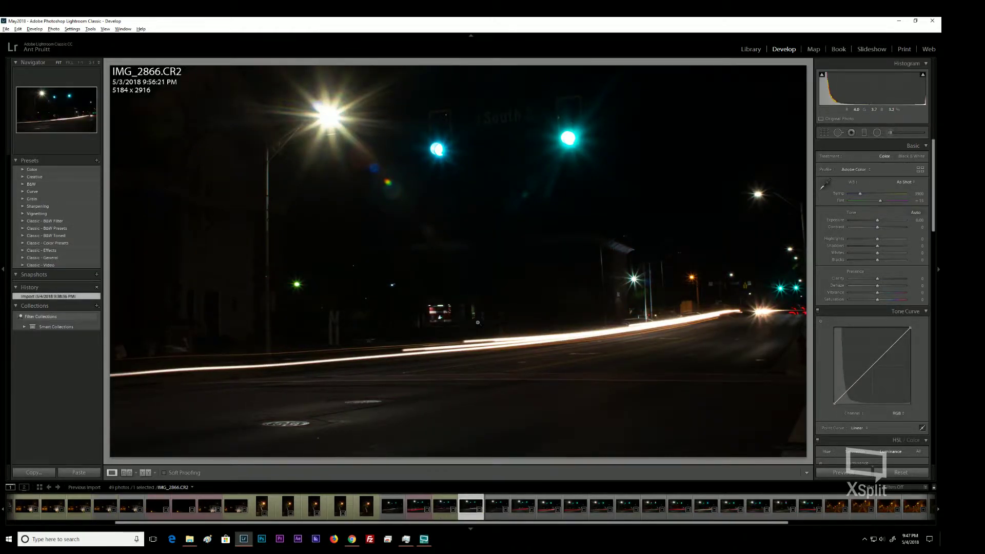
# - Label IMG_2866 and IMG_2867 yellow, ending on IMG_2868
pyautogui.press('7')
pyautogui.press('Right')
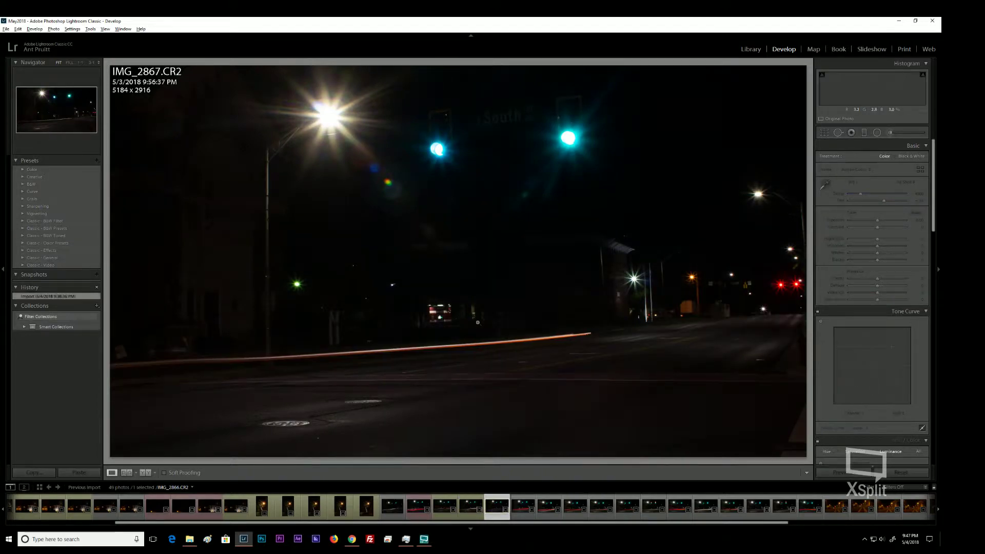
pyautogui.press('7')
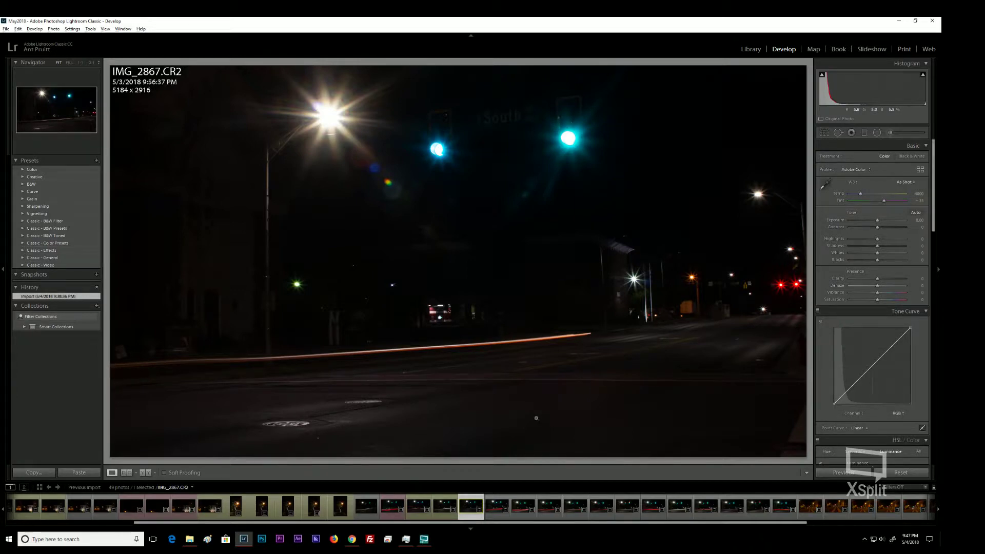
pyautogui.press('Right')
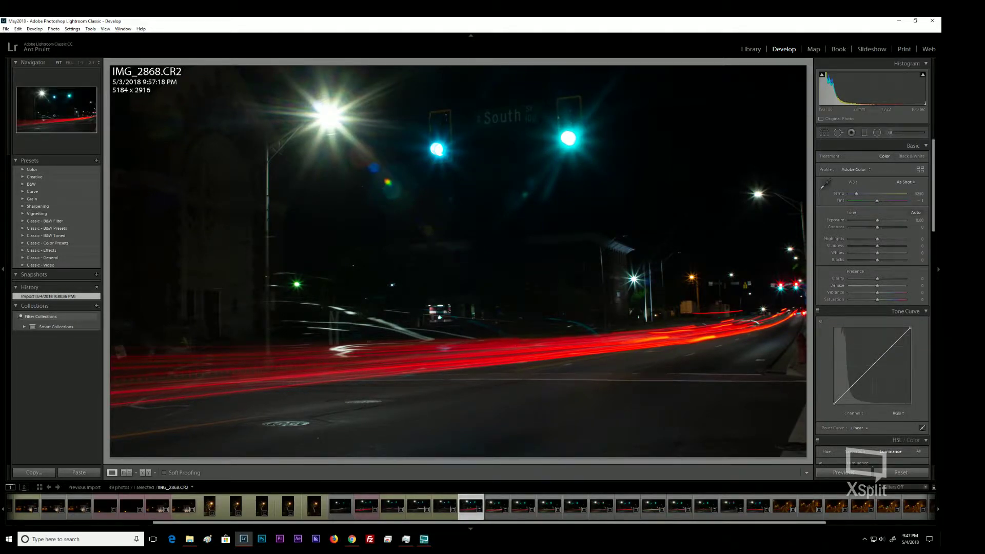
# - Label IMG_2868 yellow and compare it with the following photo, IMG_2869
pyautogui.hotkey('alt', 'Tab')
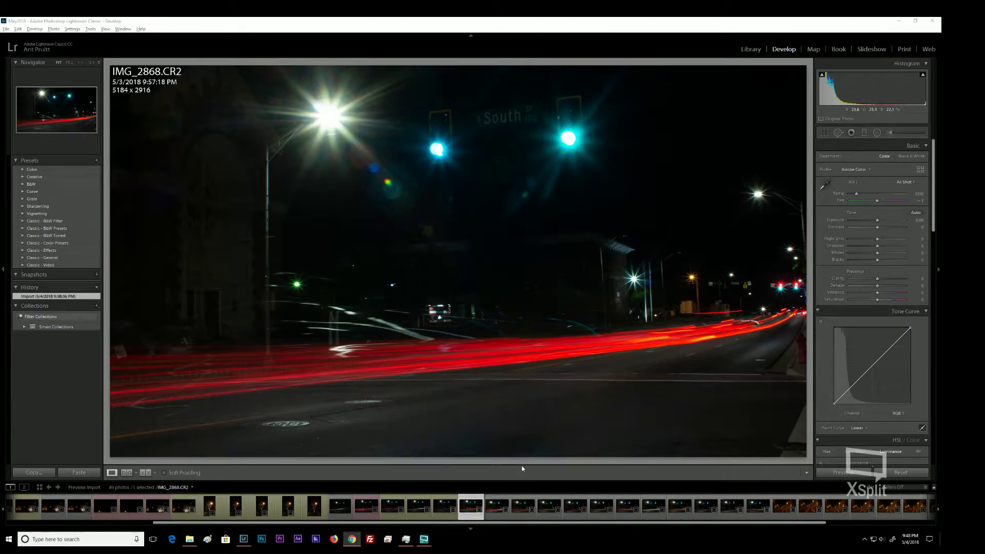
pyautogui.click(468, 519)
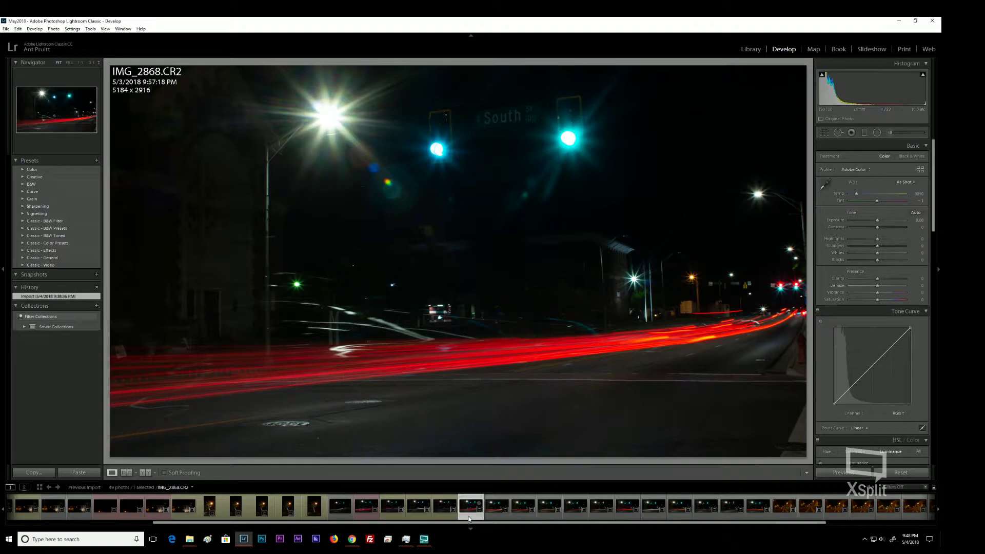
pyautogui.press('7')
pyautogui.press('Right')
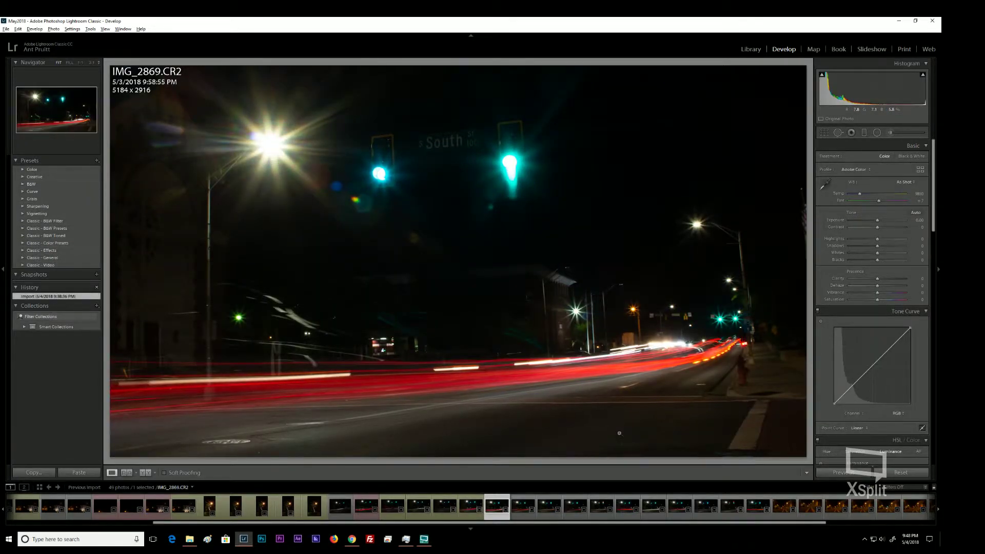
pyautogui.press('Left')
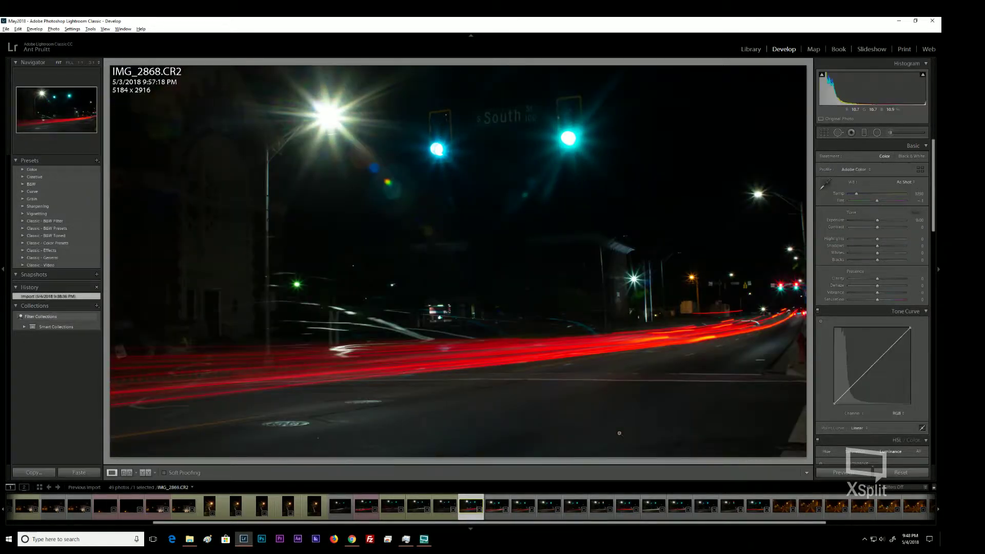
pyautogui.press('Right')
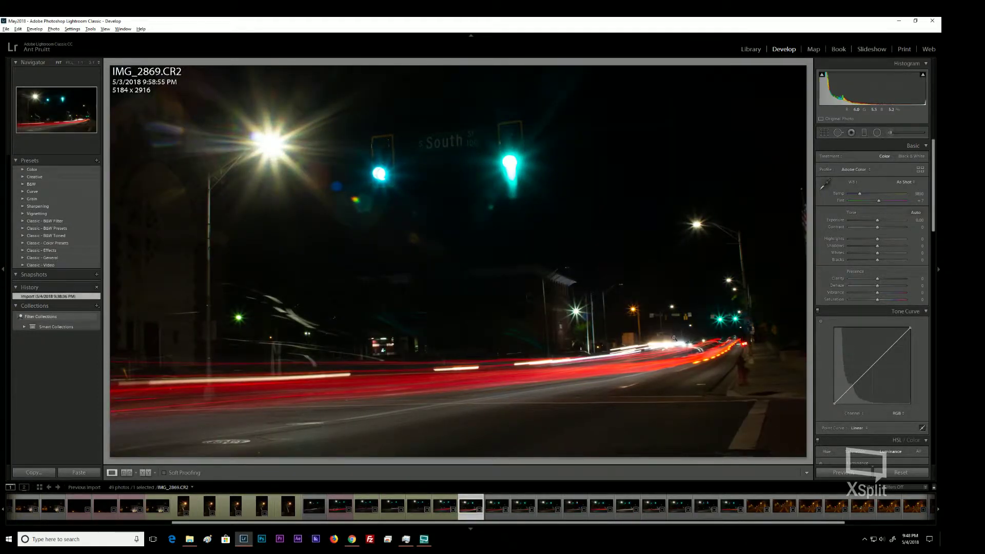
# - Label IMG_2869 and IMG_2870 red and IMG_2871 yellow, ending on IMG_2872
pyautogui.press('6')
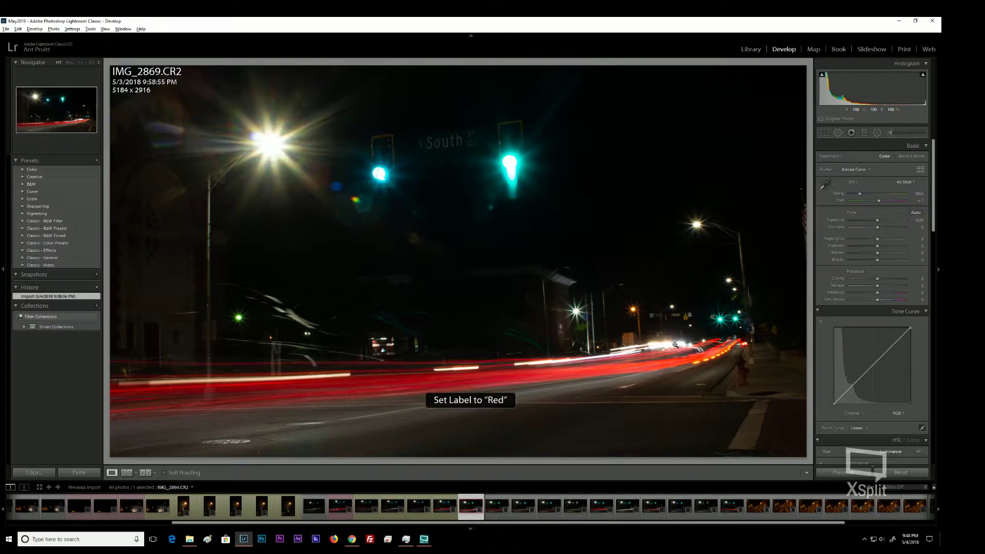
pyautogui.press('Right')
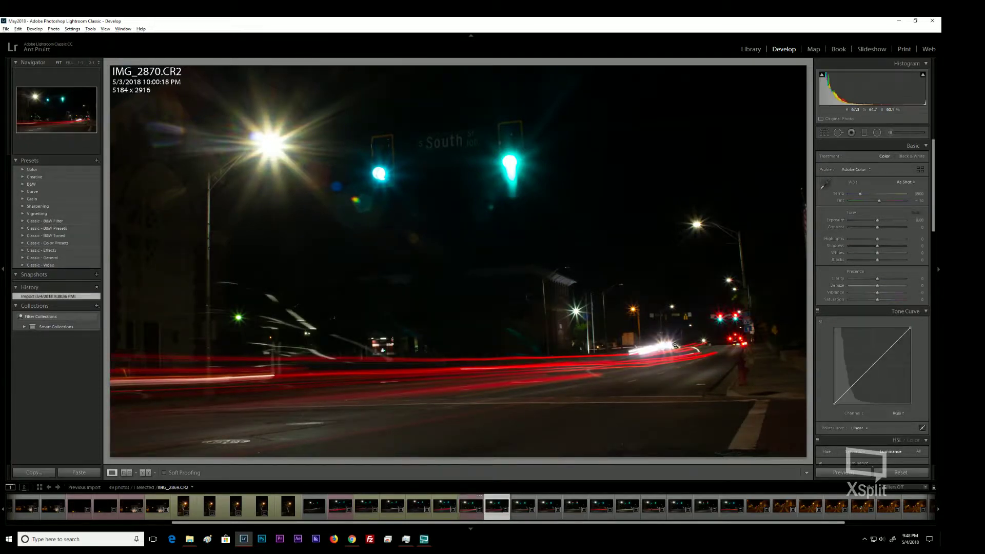
pyautogui.press('6')
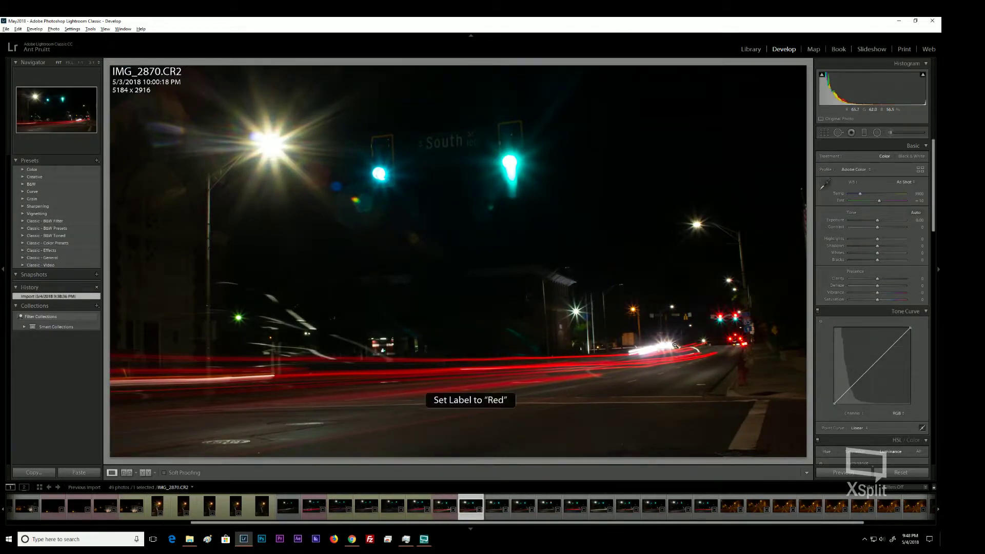
pyautogui.press('Right')
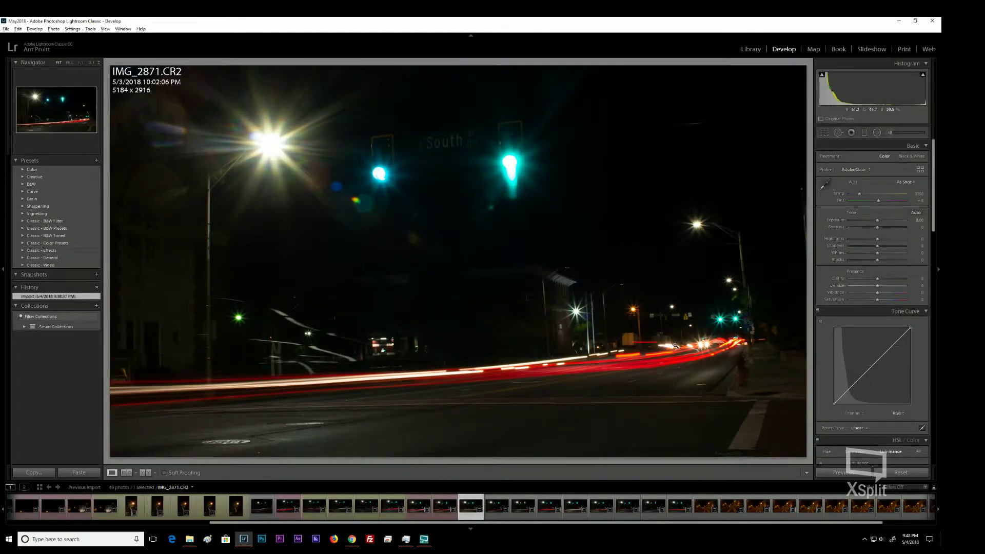
pyautogui.press('7')
pyautogui.press('Right')
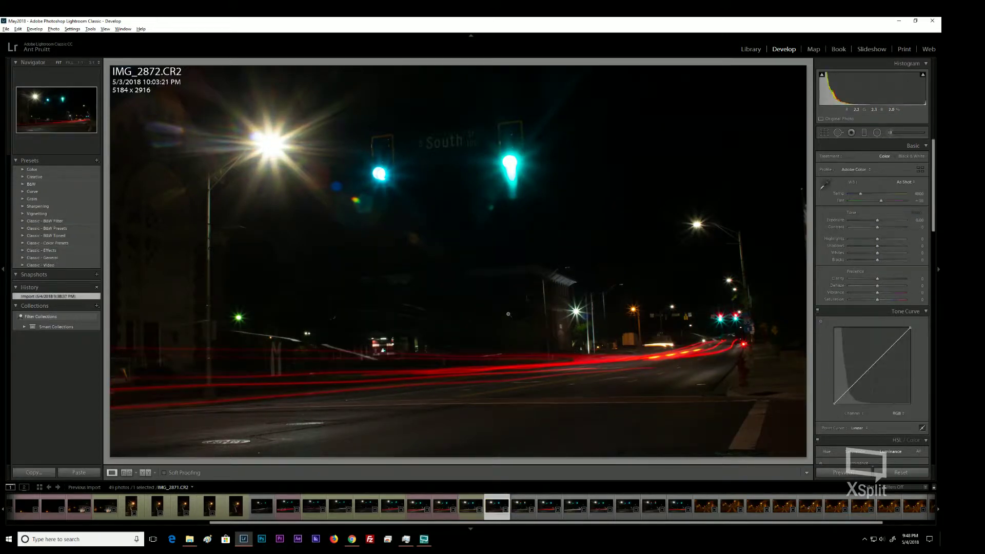
# - Label IMG_2872 and IMG_2873 red and IMG_2874 yellow, ending on IMG_2875
pyautogui.press('6')
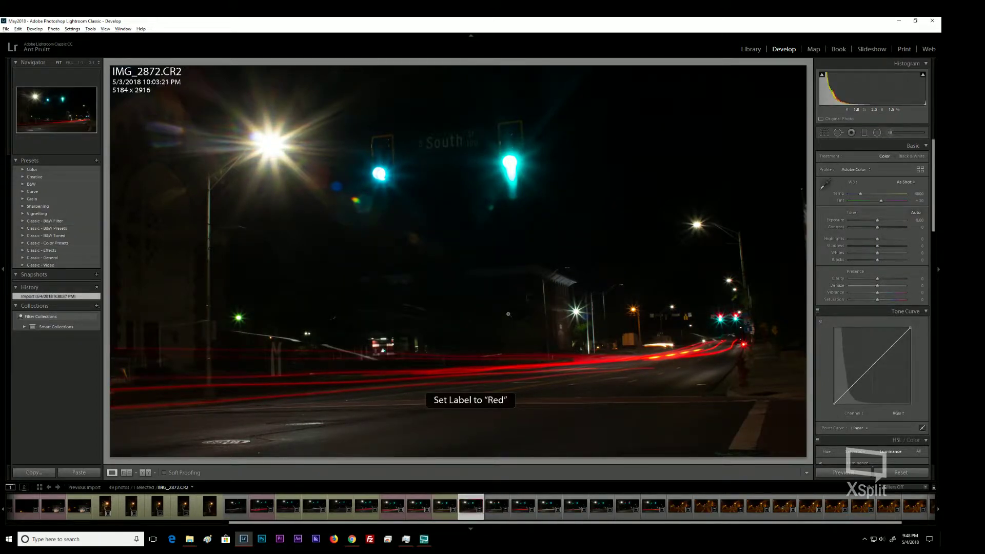
pyautogui.press('Right')
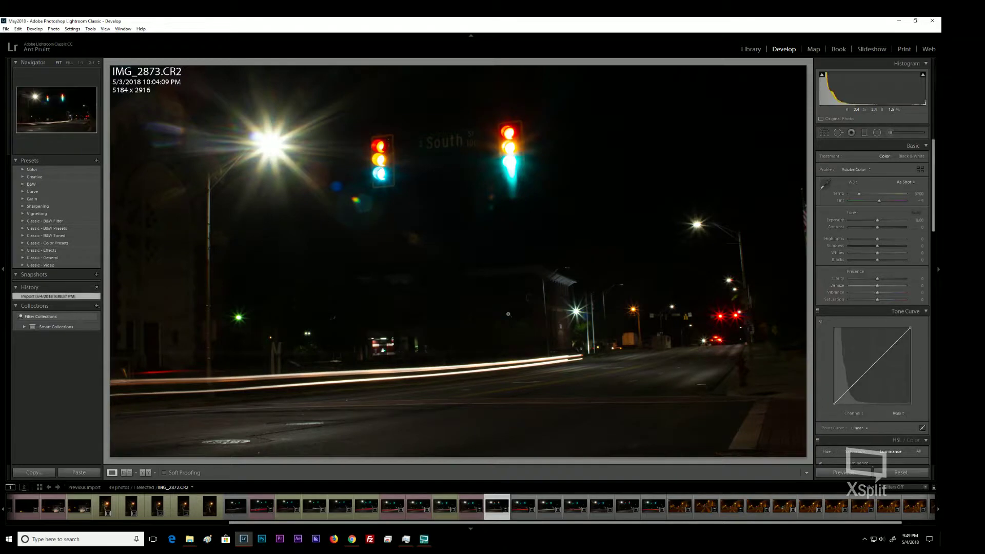
pyautogui.press('6')
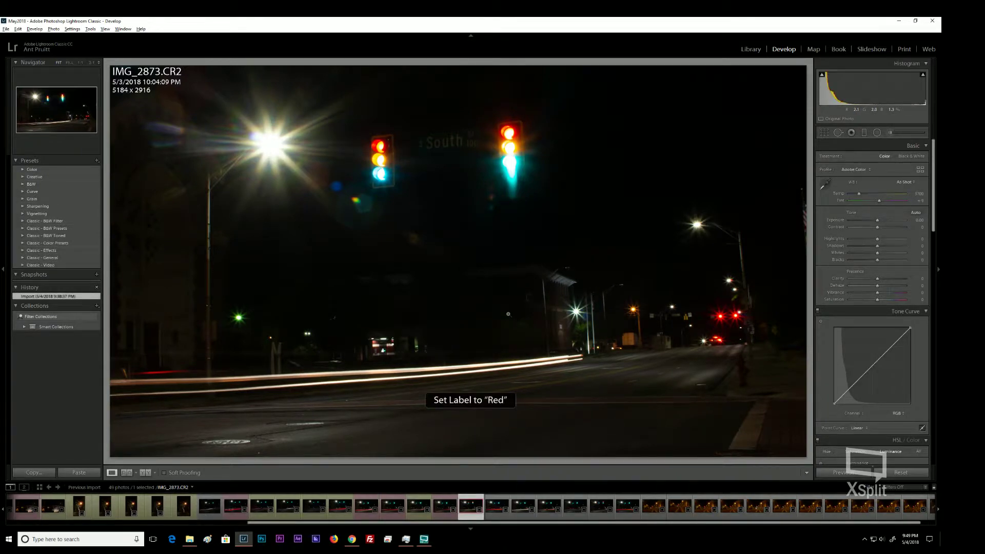
pyautogui.press('Right')
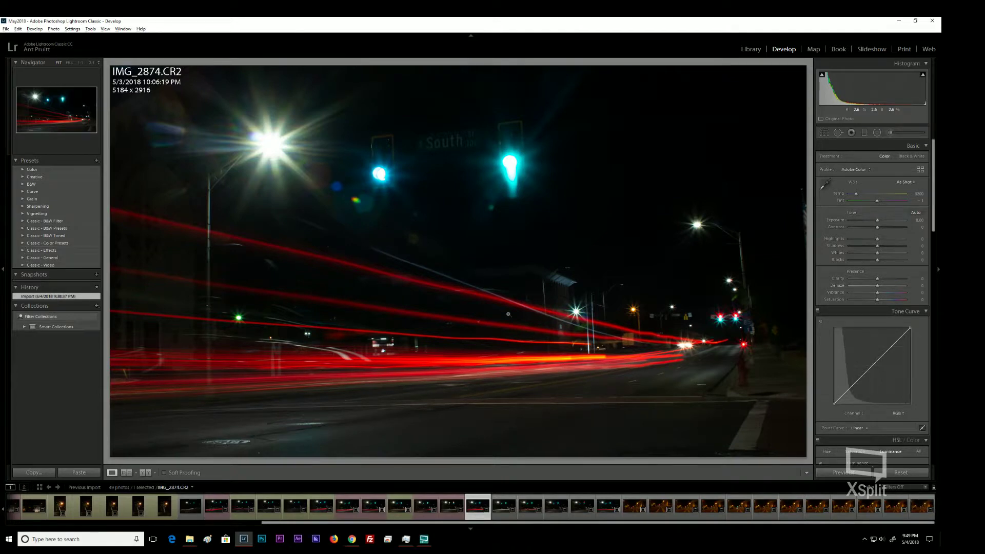
pyautogui.press('8')
pyautogui.press('Right')
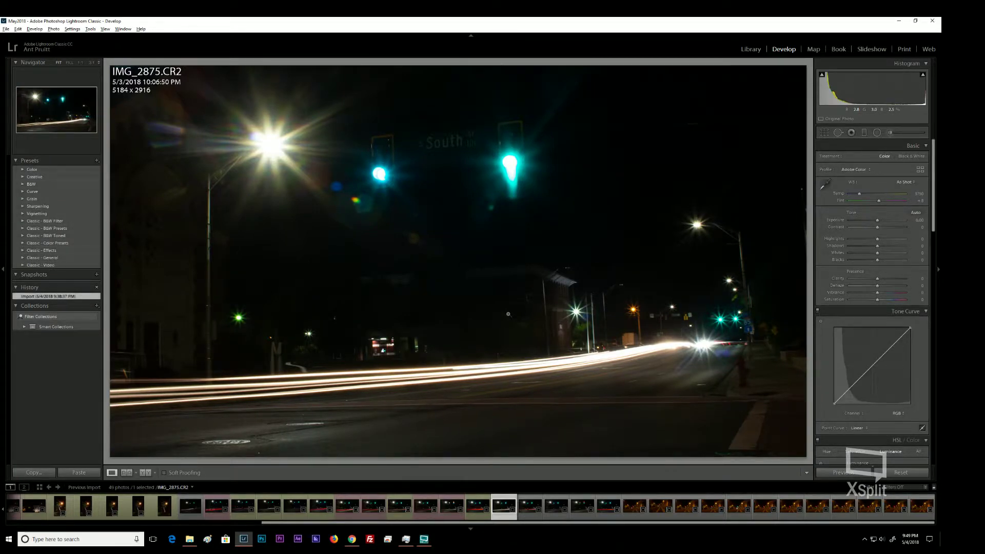
# - Label IMG_2875, IMG_2876, IMG_2877 and IMG_2878 red and IMG_2879 yellow, ending on IMG_2880
pyautogui.press('6')
pyautogui.press('Right')
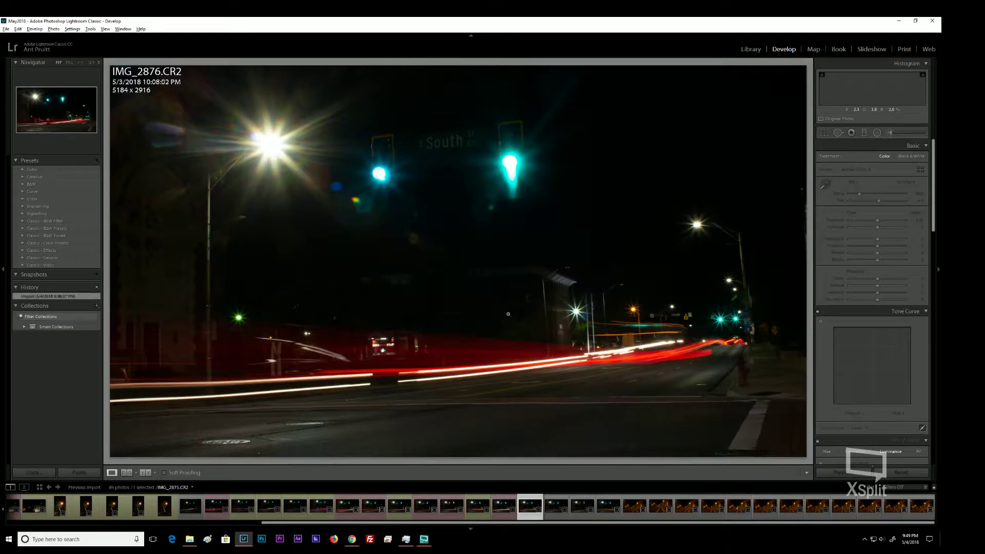
pyautogui.press('6')
pyautogui.press('Right')
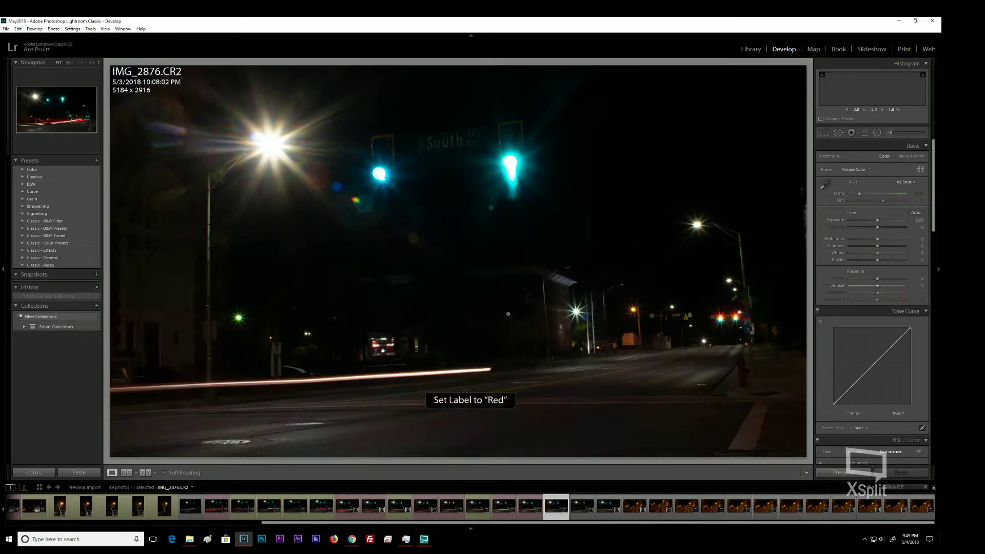
pyautogui.press('6')
pyautogui.press('Right')
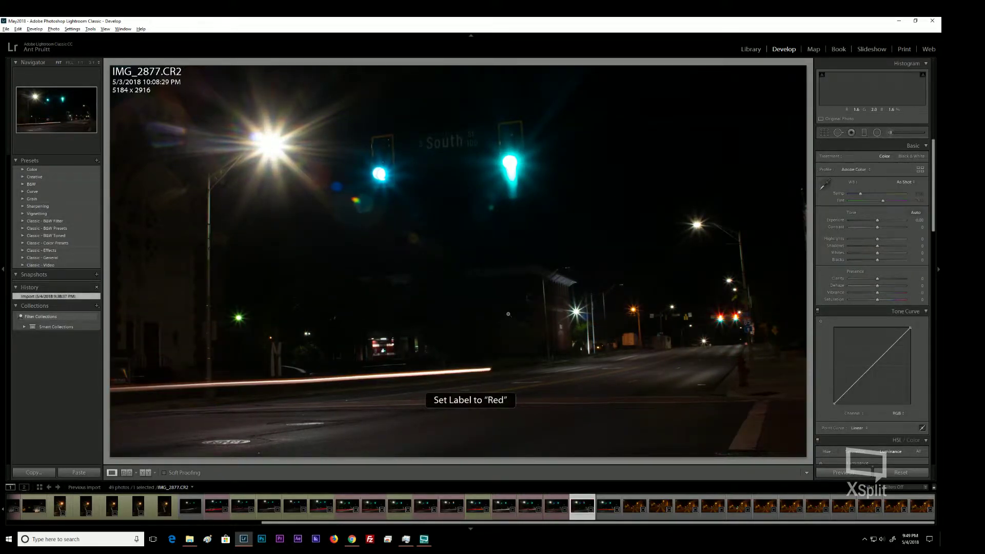
pyautogui.press('Right')
pyautogui.press('6')
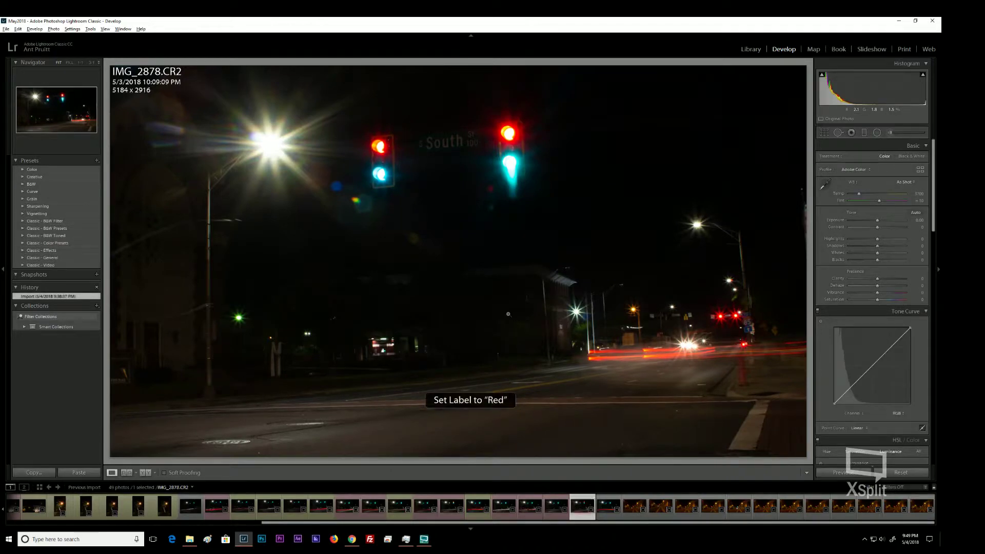
pyautogui.press('Right')
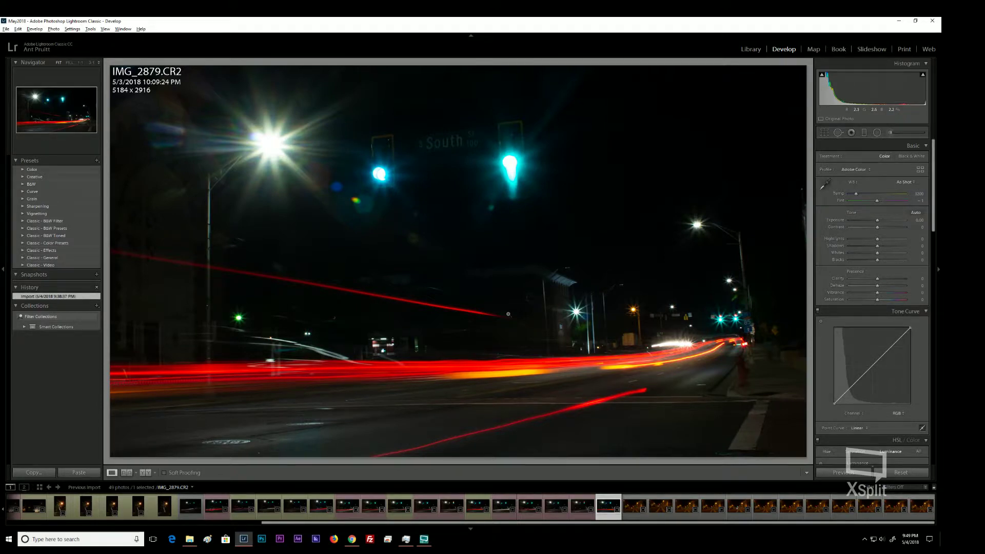
pyautogui.press('7')
pyautogui.press('Right')
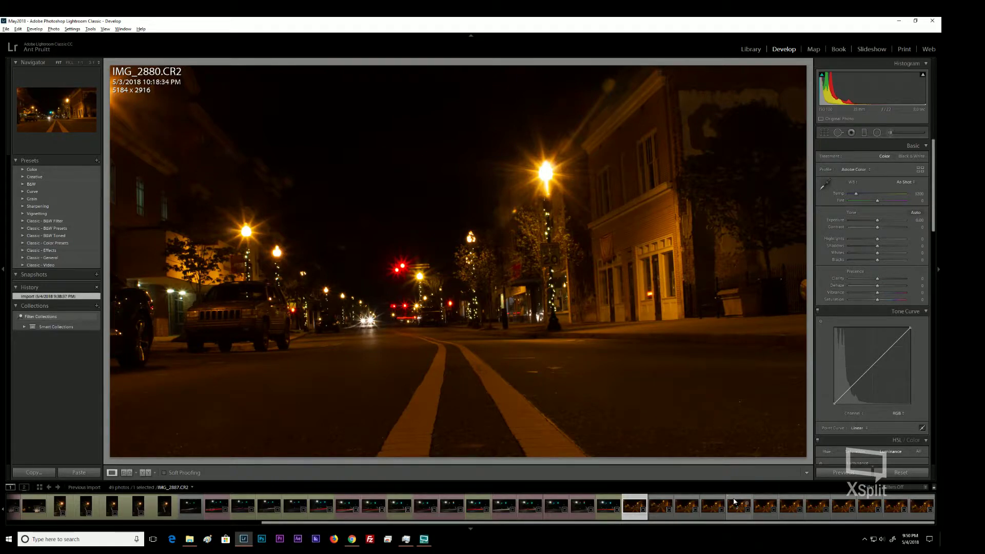
# - Label the street shots IMG_2880 and IMG_2884 red, ending on IMG_2885
pyautogui.press('6')
pyautogui.press('Right')
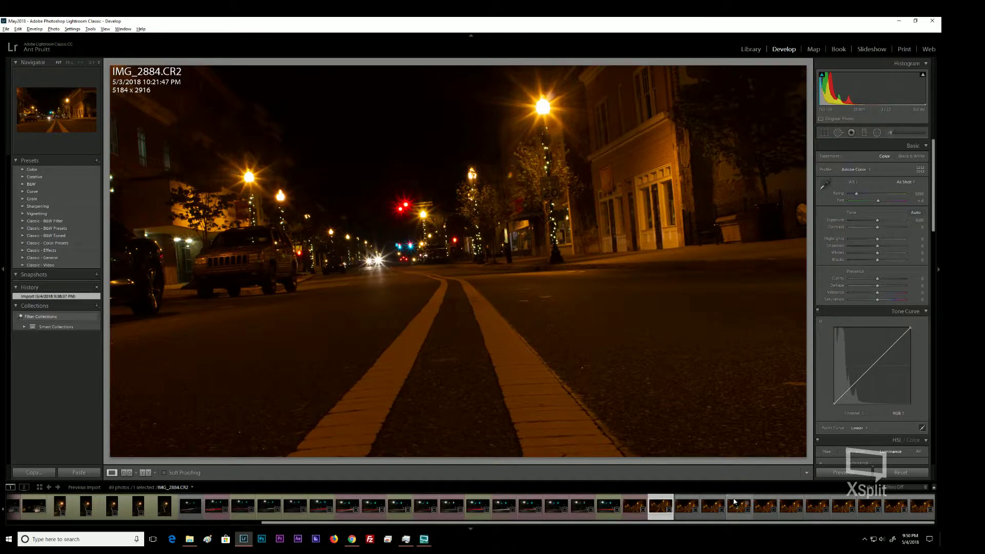
pyautogui.press('6')
pyautogui.press('Right')
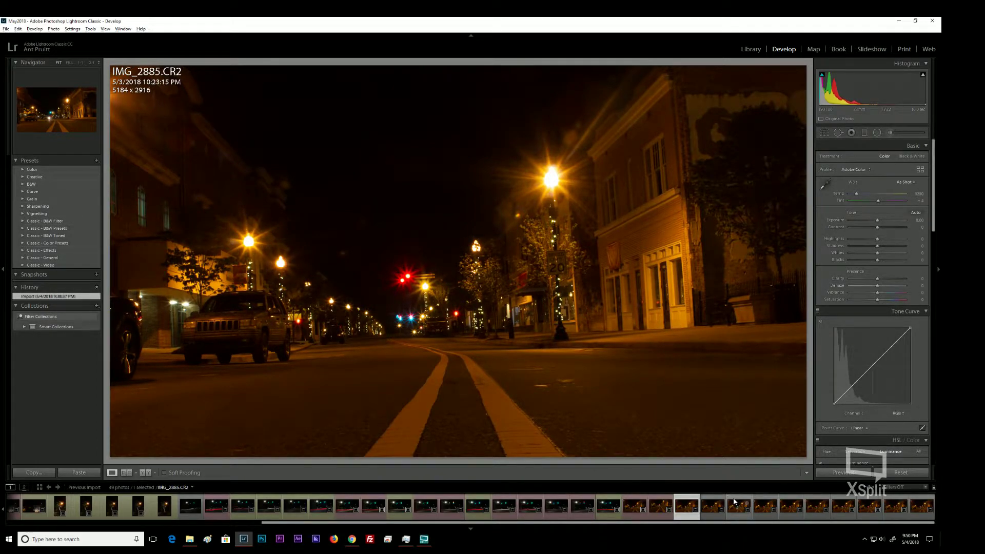
# - Label IMG_2885, IMG_2886 and IMG_2887 yellow, ending on IMG_2888
pyautogui.press('7')
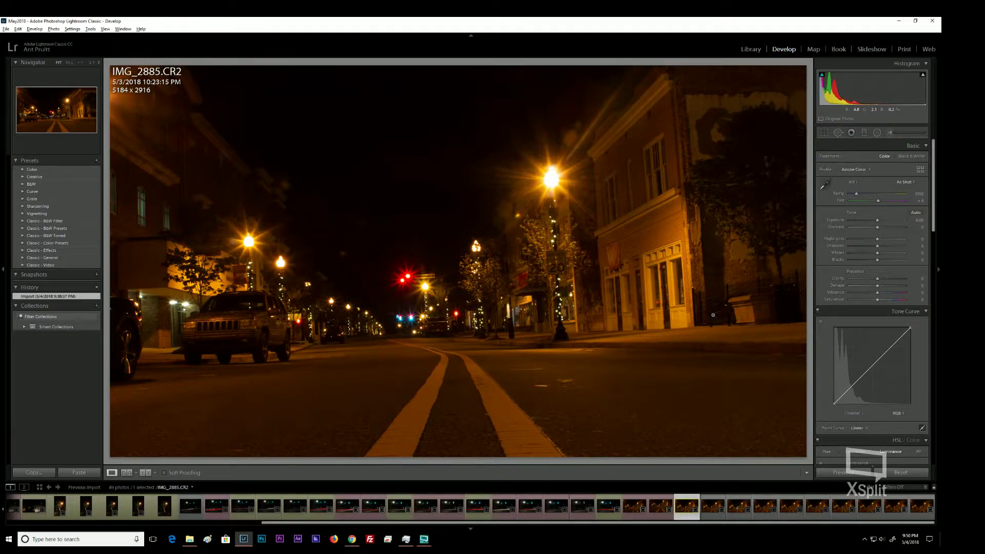
pyautogui.press('Right')
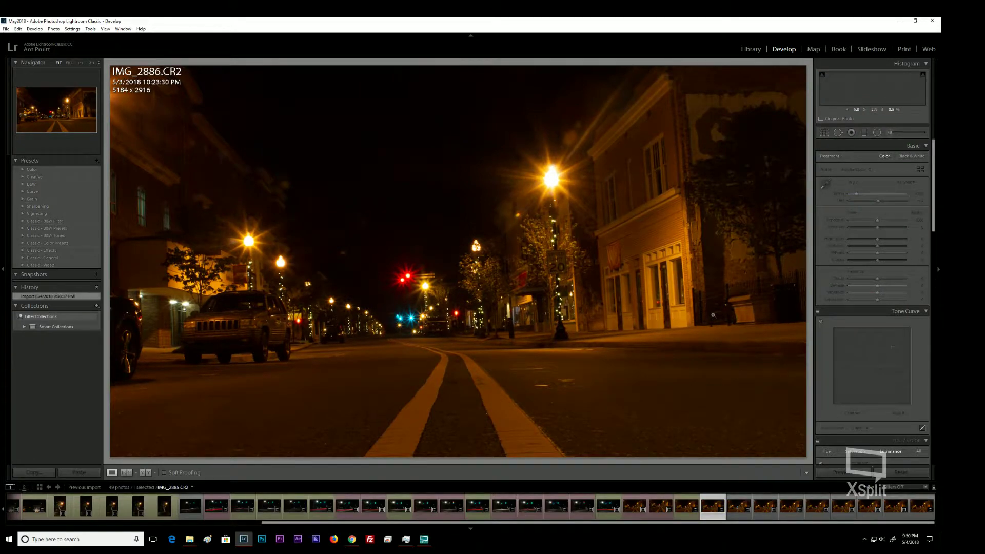
pyautogui.press('7')
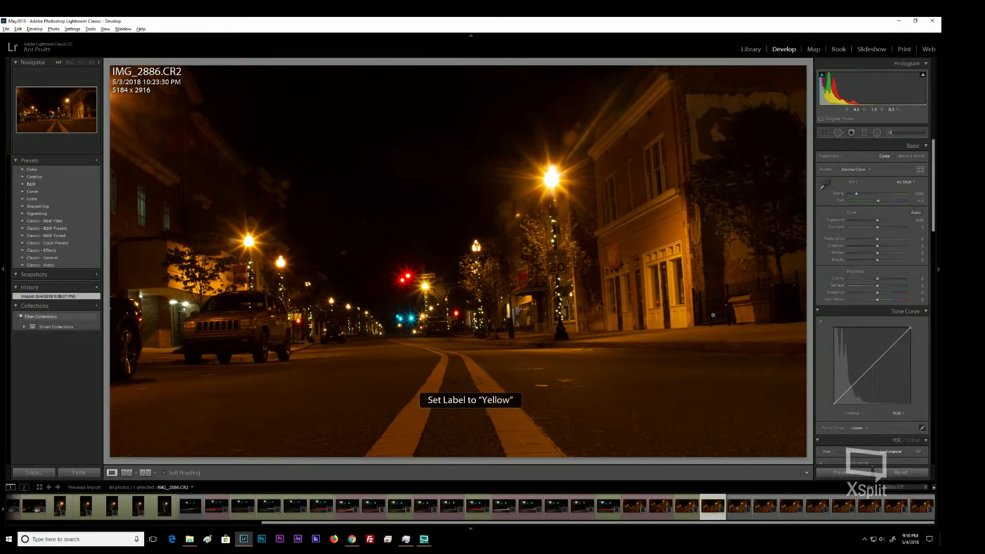
pyautogui.press('Right')
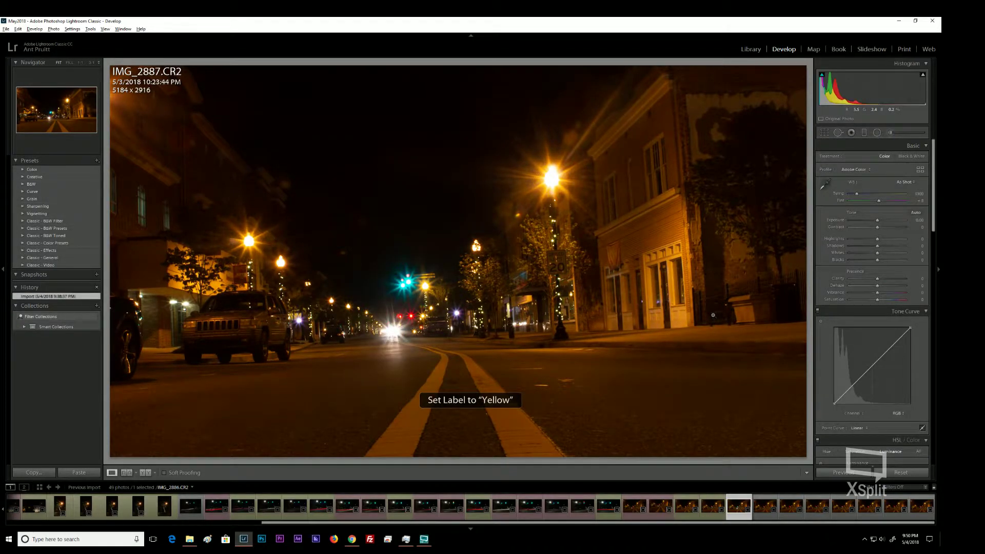
pyautogui.press('7')
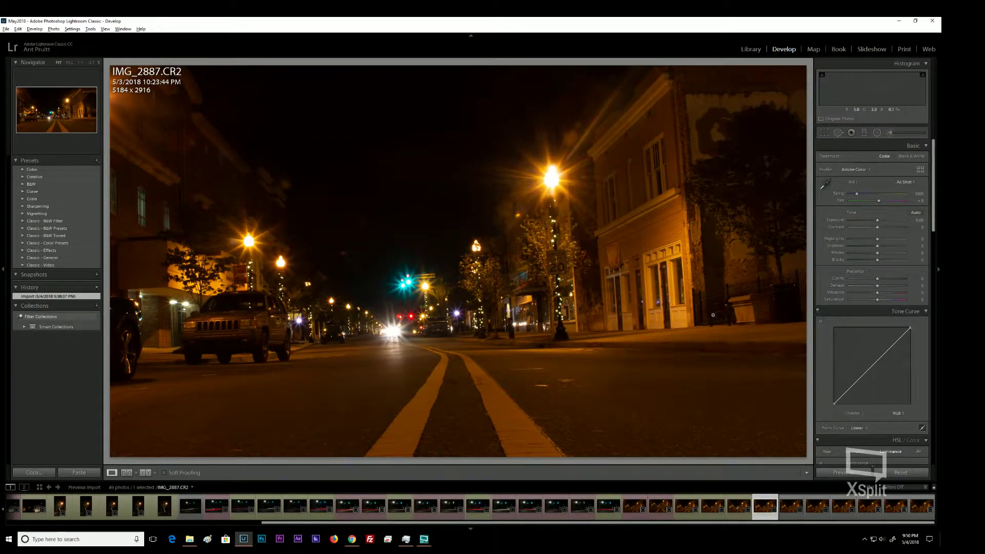
pyautogui.press('Right')
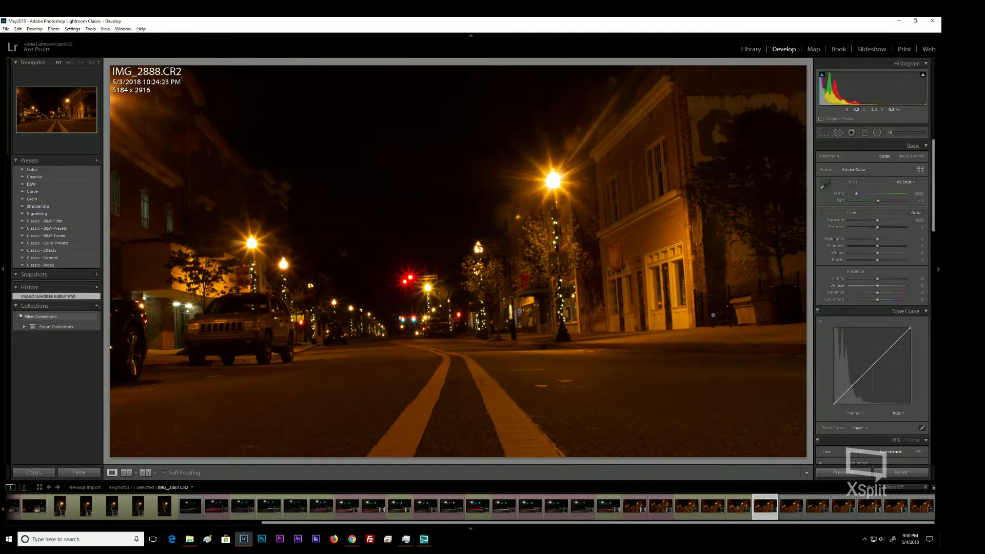
# - Label IMG_2888, IMG_2889 and IMG_2890 yellow, ending on IMG_2891
pyautogui.press('6')
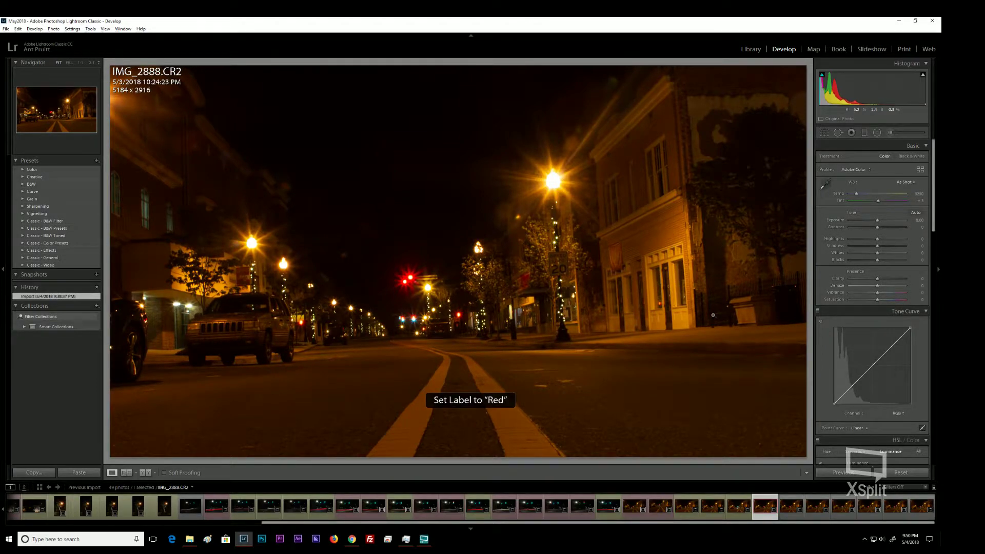
pyautogui.press('7')
pyautogui.press('Right')
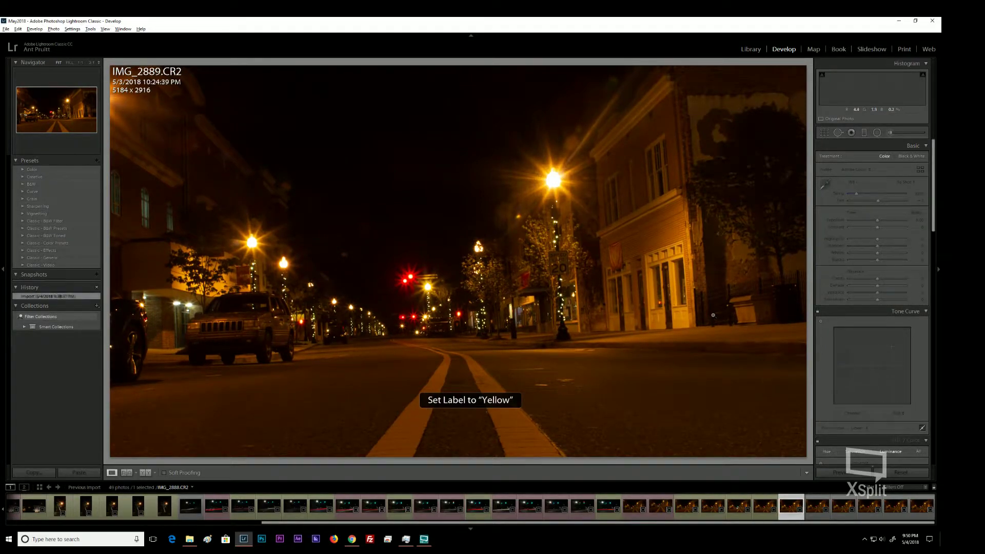
pyautogui.press('7')
pyautogui.press('Right')
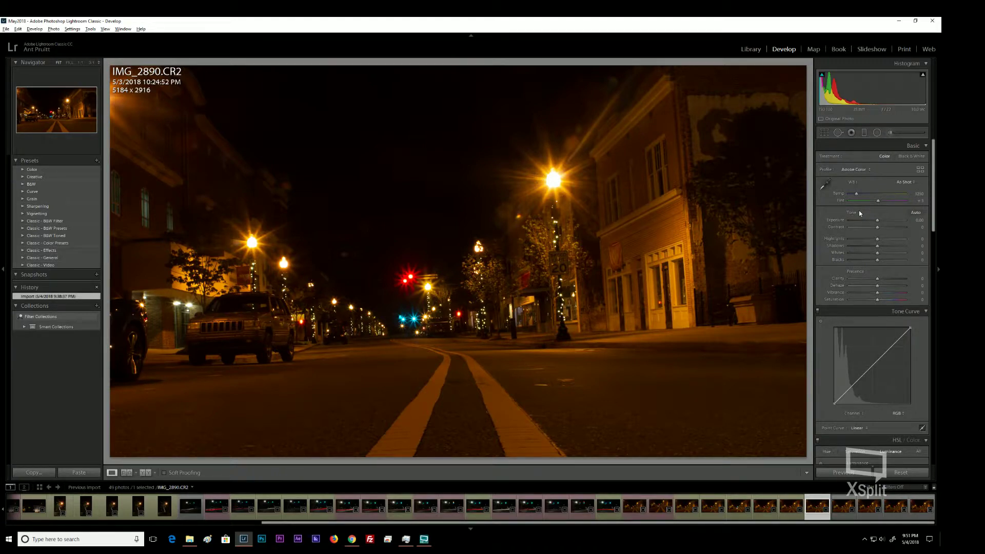
pyautogui.press('7')
pyautogui.press('Right')
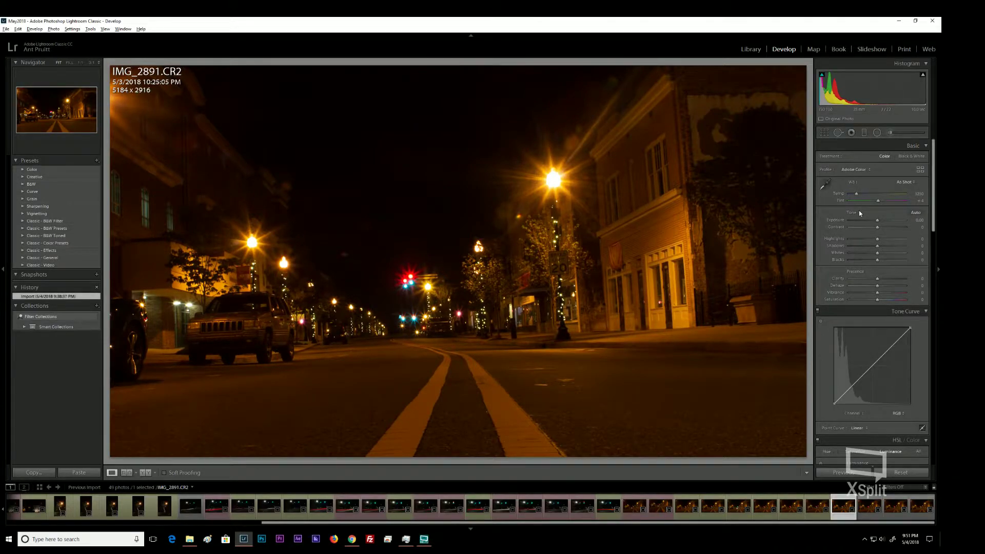
# - Label IMG_2891, IMG_2892 and IMG_2893 red and the last photo, IMG_2894, yellow
pyautogui.press('6')
pyautogui.press('Right')
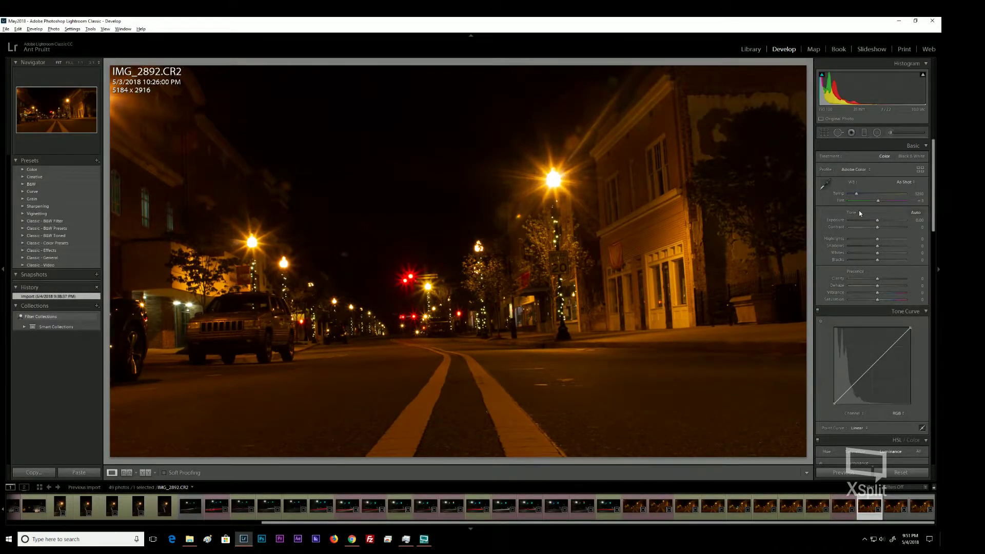
pyautogui.press('6')
pyautogui.press('Right')
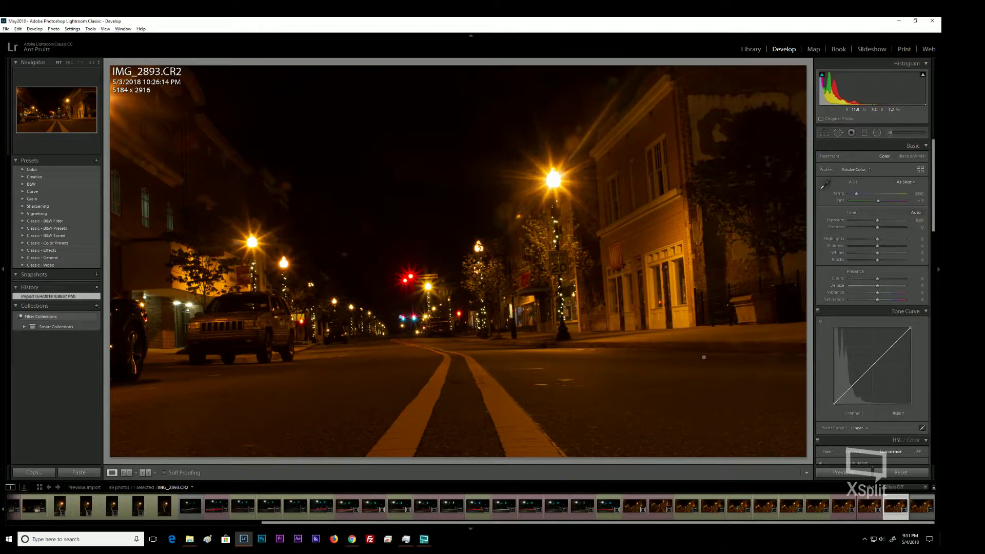
pyautogui.press('6')
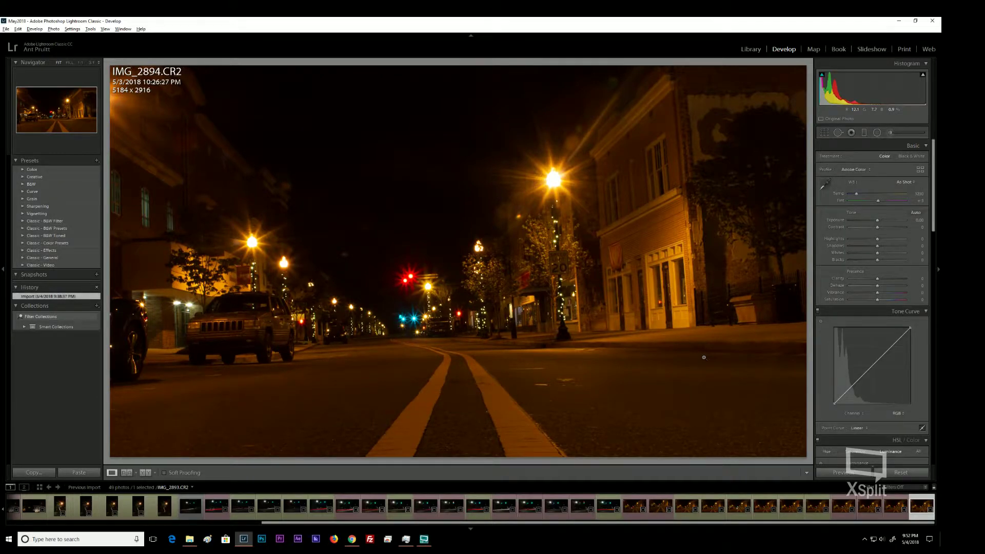
pyautogui.press('7')
# - Filter the Library by attribute to show only yellow-labelled photos, and return to the Develop module
pyautogui.moveTo(639, 526); pyautogui.dragTo(384, 525)
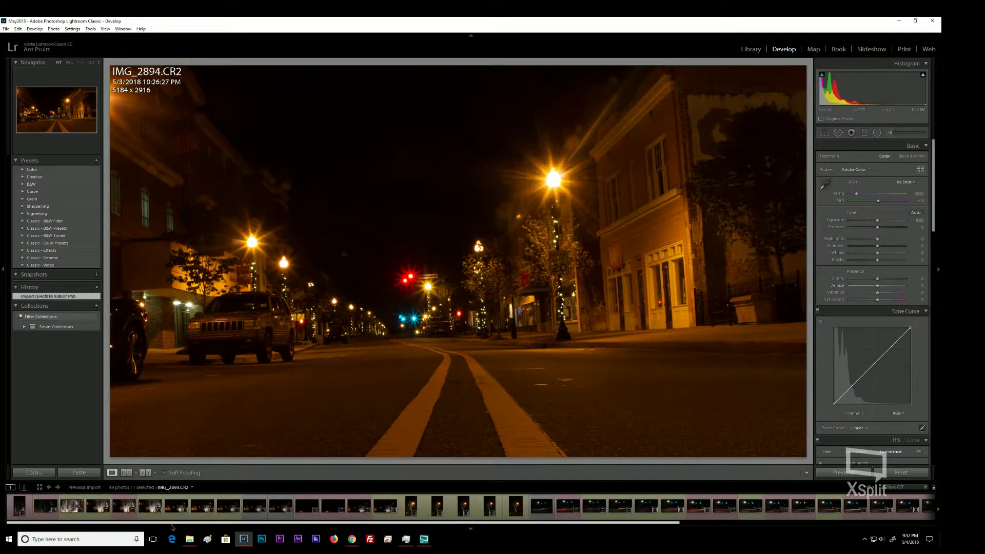
pyautogui.click(751, 49)
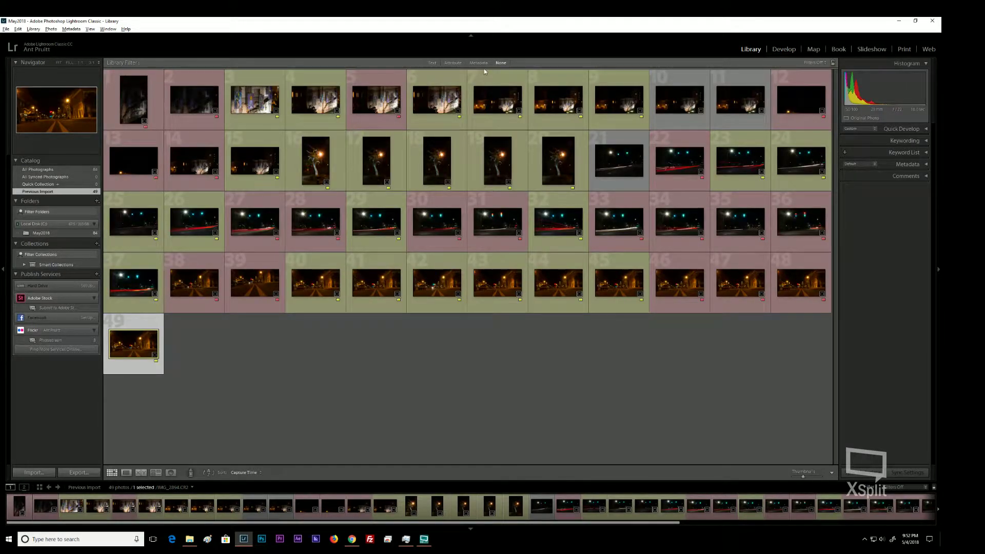
pyautogui.click(453, 63)
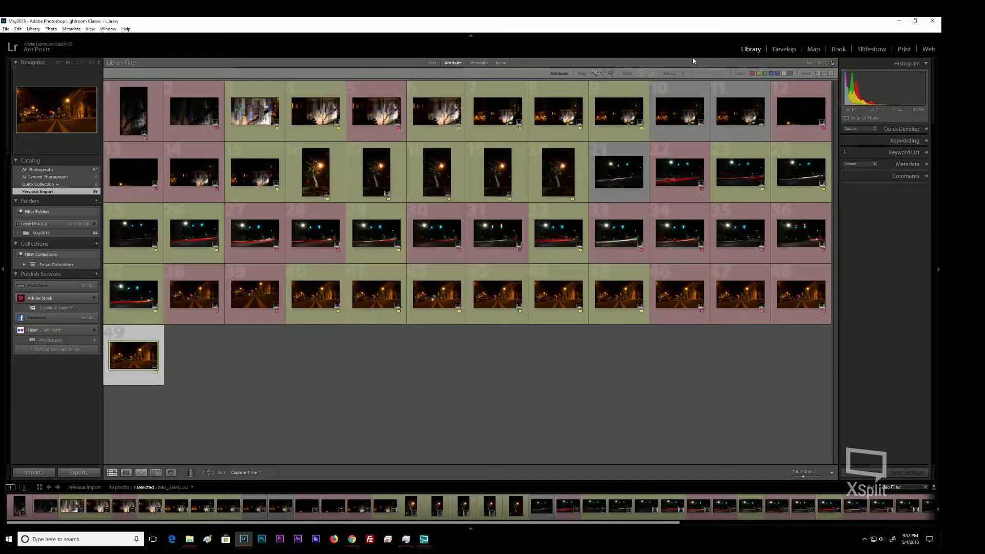
pyautogui.click(759, 73)
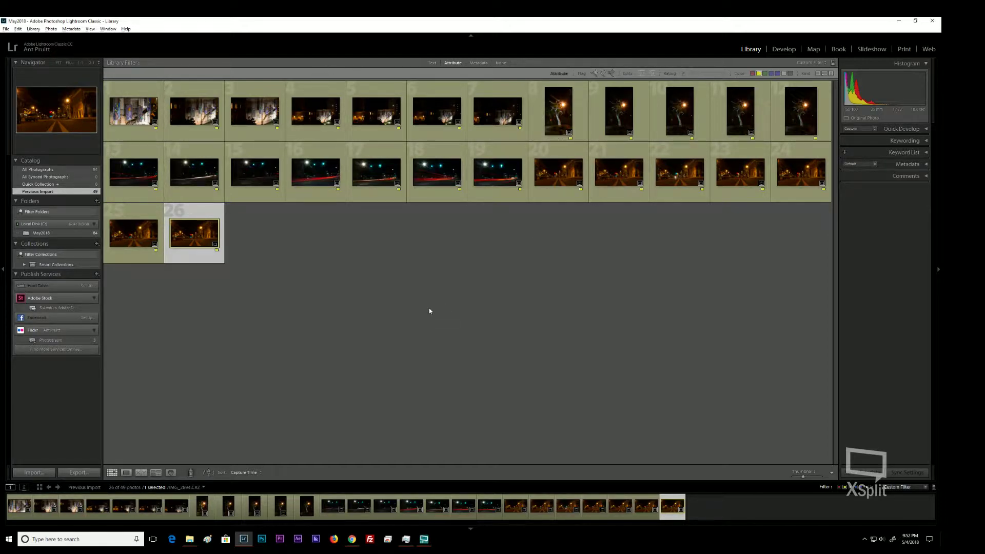
pyautogui.click(783, 49)
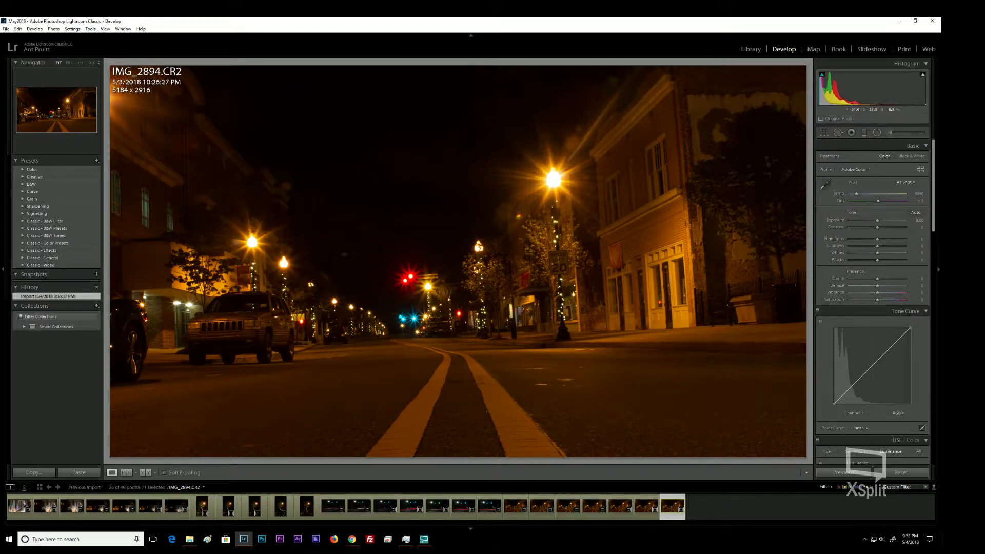
pyautogui.click(426, 541)
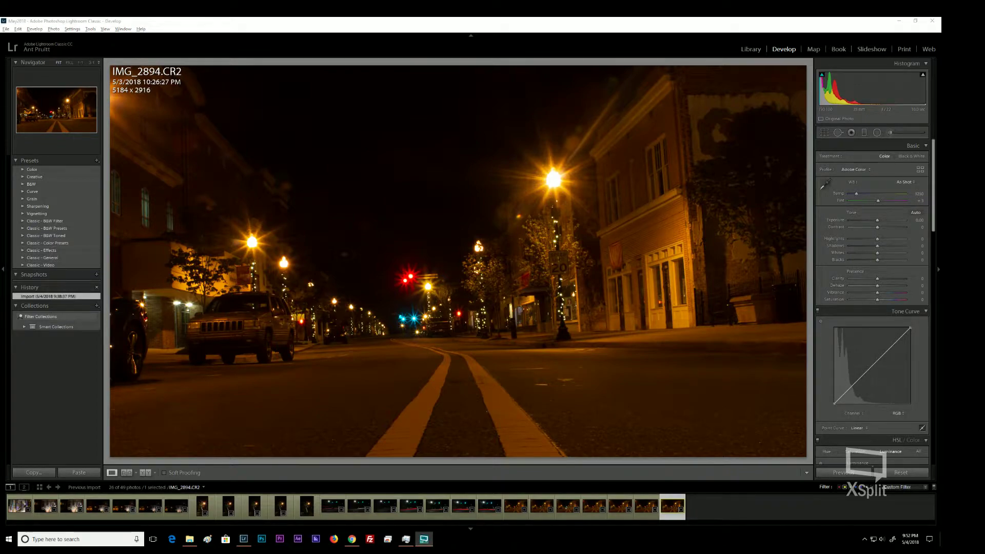
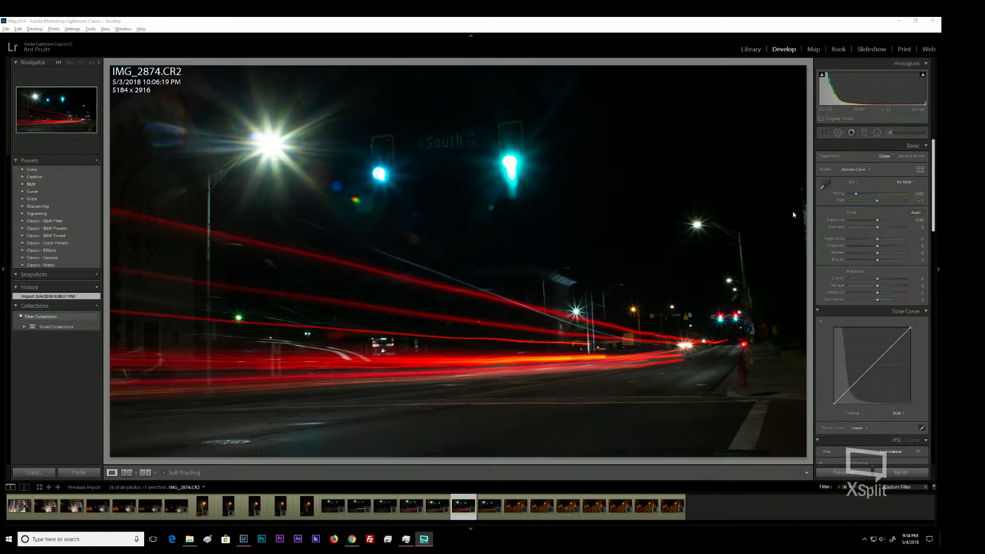
# - Remove chromatic aberration and enable lens profile corrections with the Canon EF 24-105mm f/3.5-5.6 IS STM profile
pyautogui.scroll(-10, 823, 213)
pyautogui.scroll(10, 823, 213)
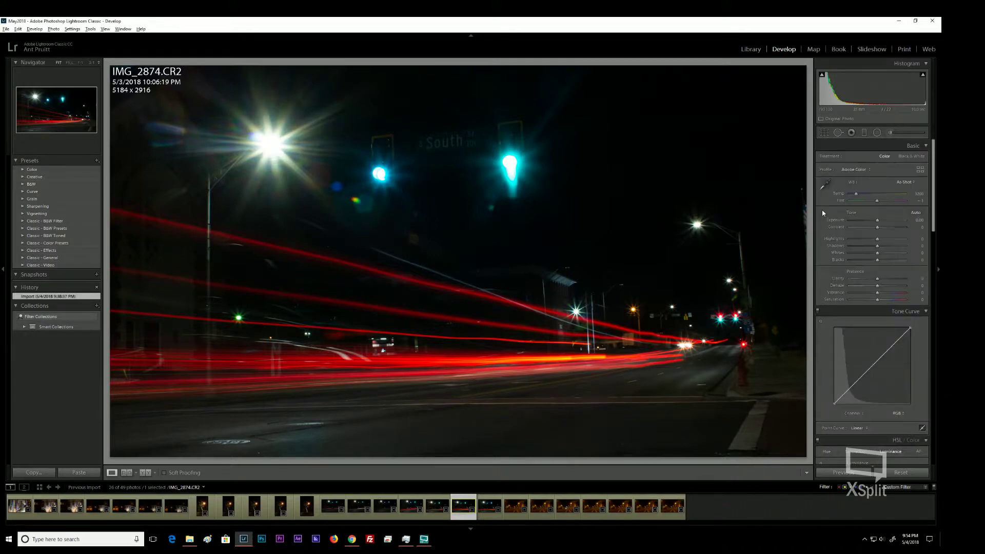
pyautogui.scroll(-5, 821, 213)
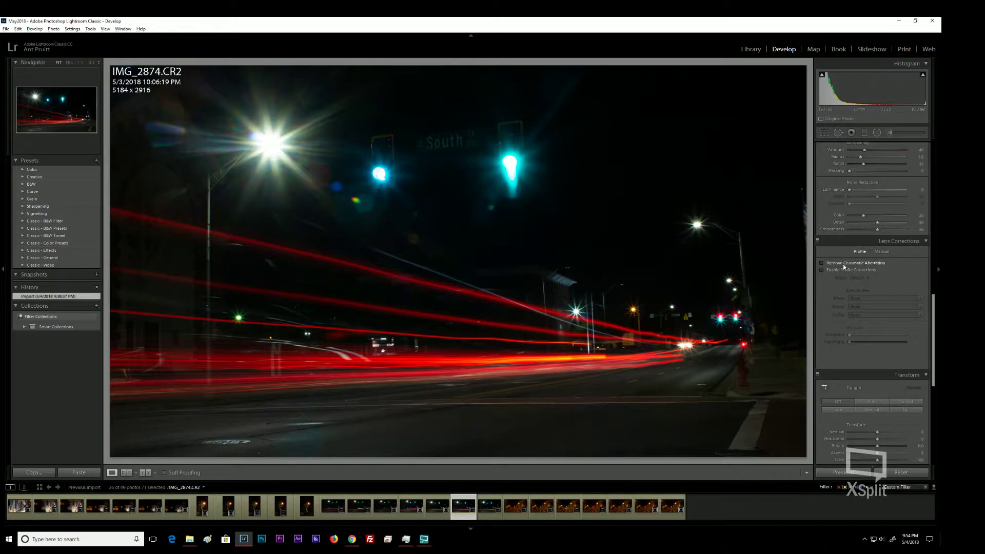
pyautogui.click(842, 263)
pyautogui.click(846, 270)
pyautogui.click(875, 299)
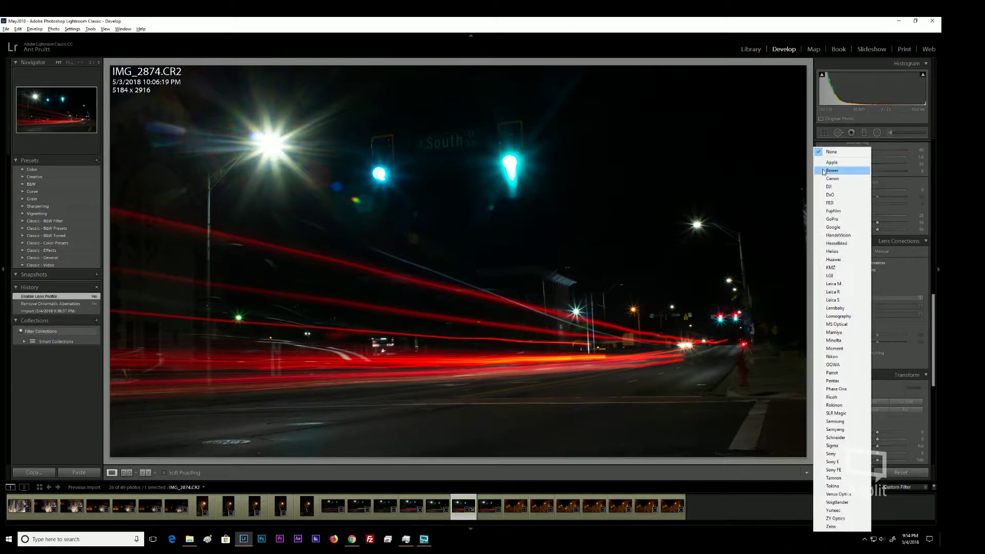
pyautogui.click(833, 179)
pyautogui.click(872, 307)
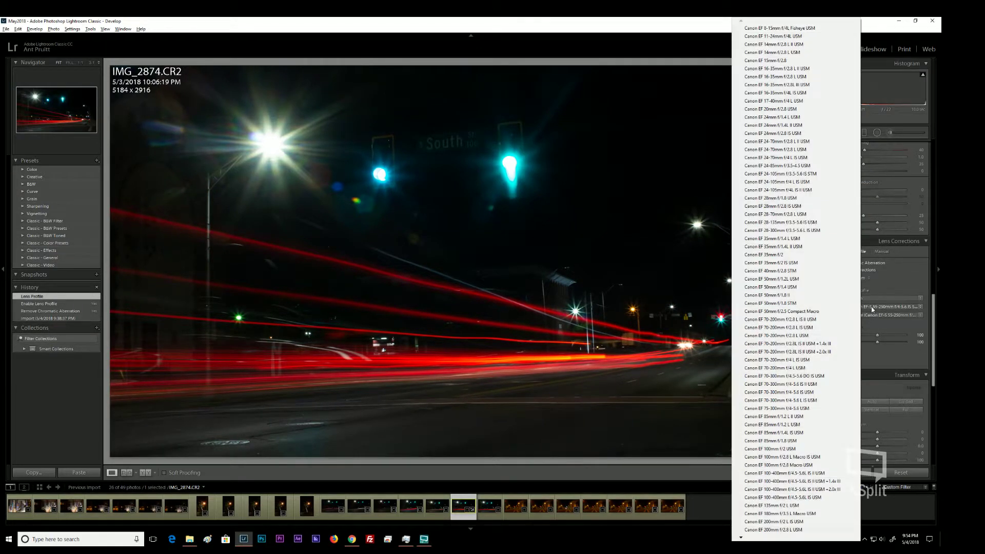
pyautogui.click(816, 174)
# - Raise the photo's Dehaze to +80
pyautogui.scroll(10, 859, 300)
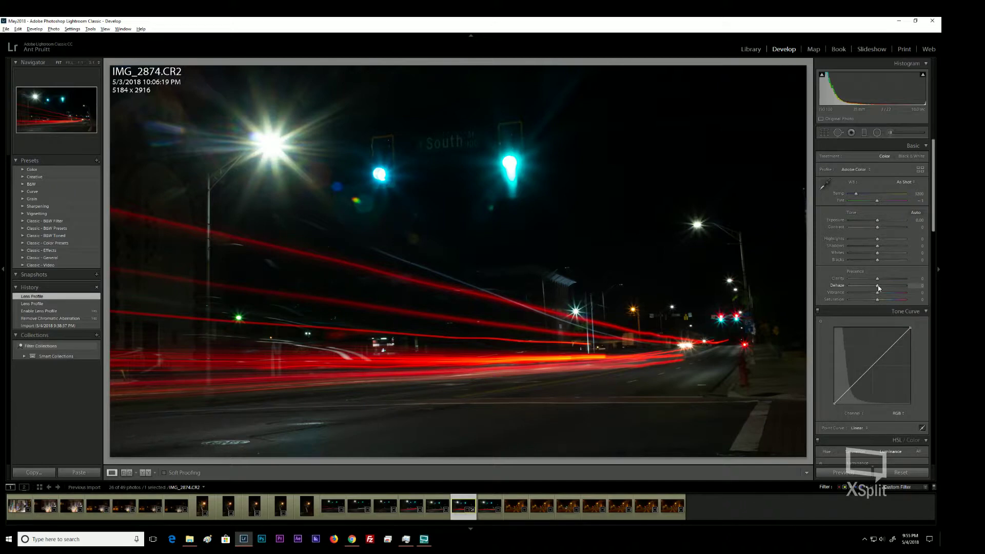
pyautogui.scroll(6, 878, 288)
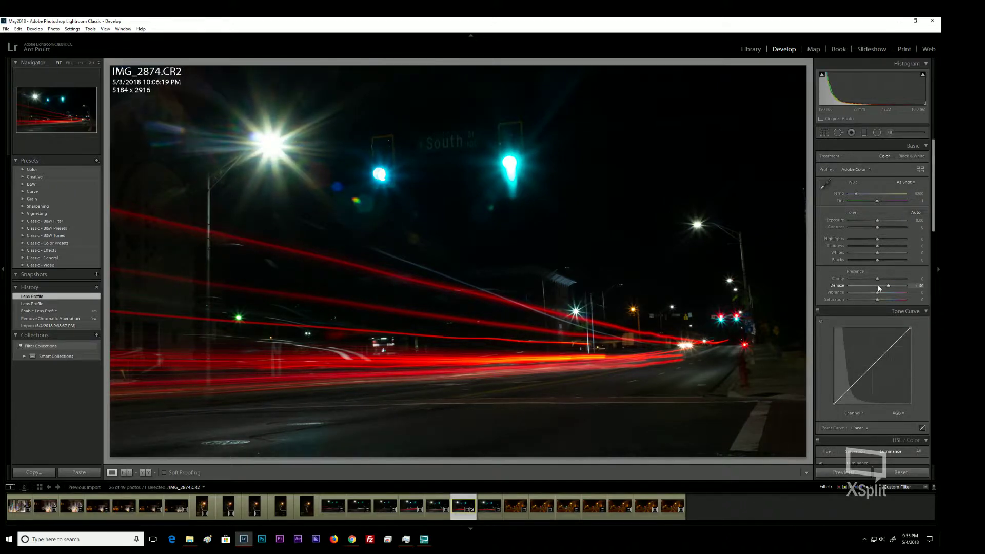
pyautogui.scroll(2, 878, 288)
pyautogui.scroll(1, 881, 288)
pyautogui.scroll(1, 881, 289)
pyautogui.scroll(-2, 880, 288)
pyautogui.scroll(1, 881, 288)
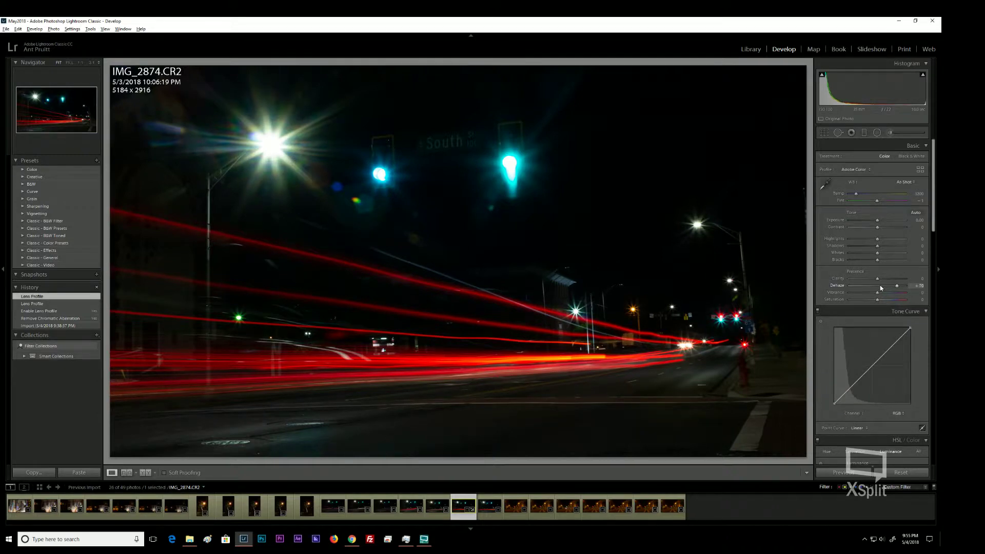
pyautogui.scroll(2, 881, 288)
pyautogui.scroll(-1, 880, 289)
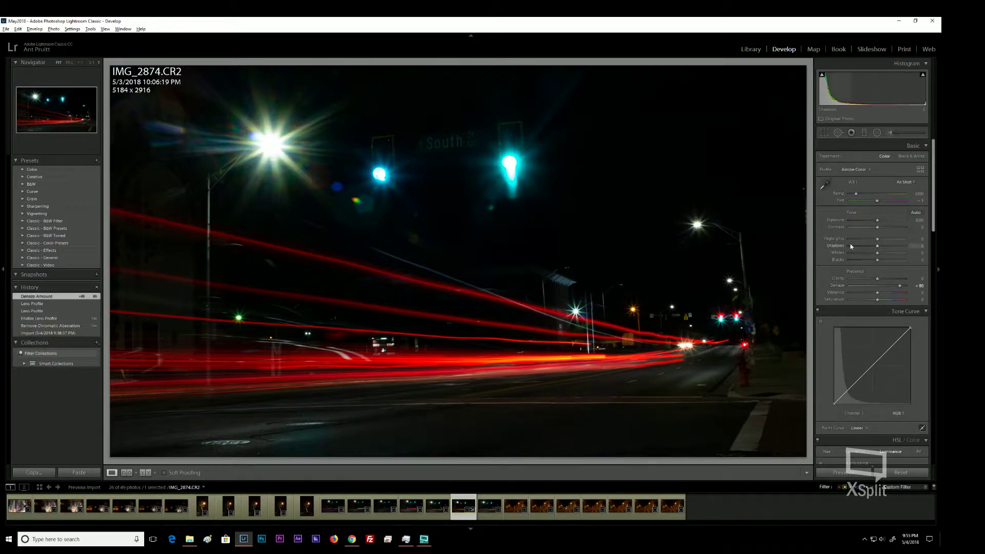
# - Browse and preview the Adobe, Camera Matching and Modern profiles, apply Modern 01, and close the profile browser
pyautogui.click(851, 170)
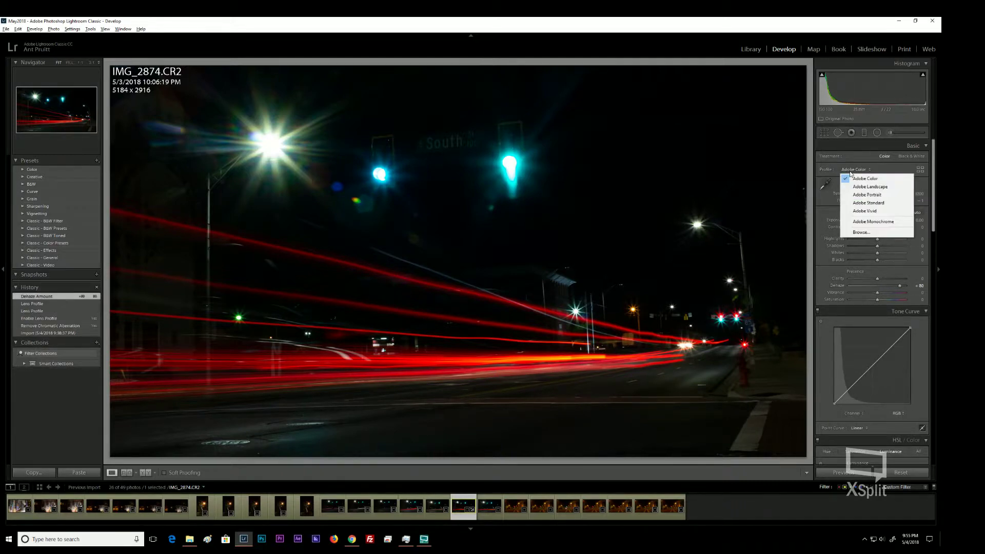
pyautogui.click(858, 232)
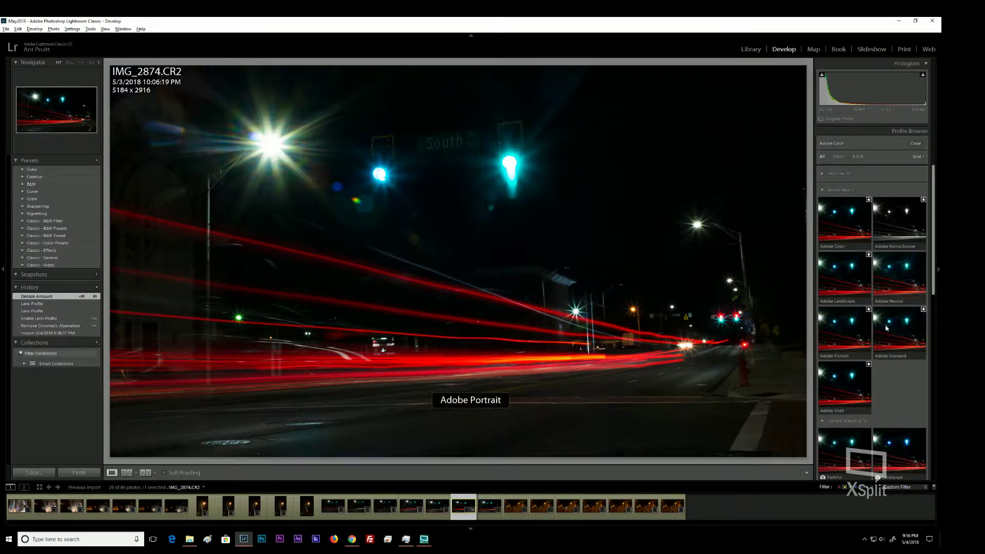
pyautogui.scroll(-3, 886, 329)
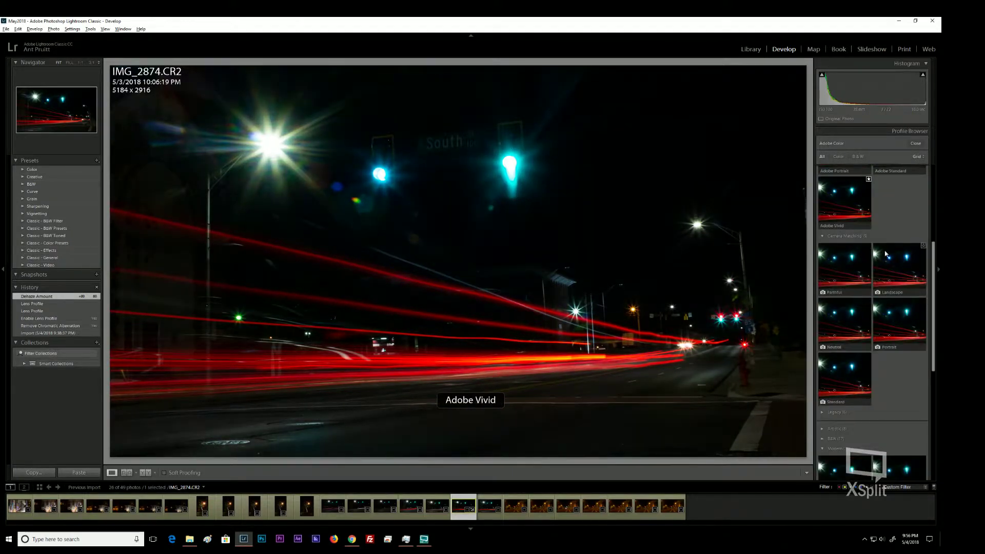
pyautogui.scroll(2, 890, 246)
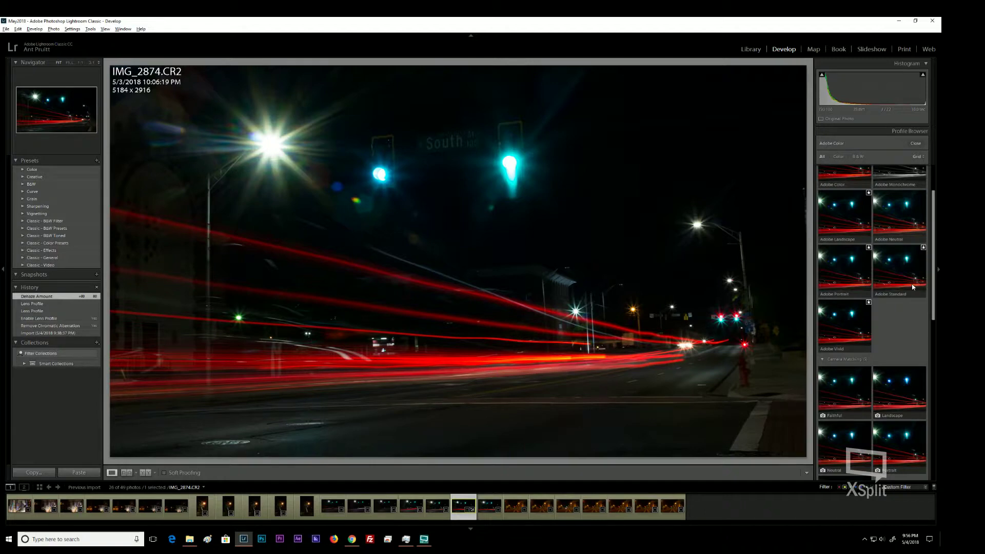
pyautogui.scroll(-3, 911, 287)
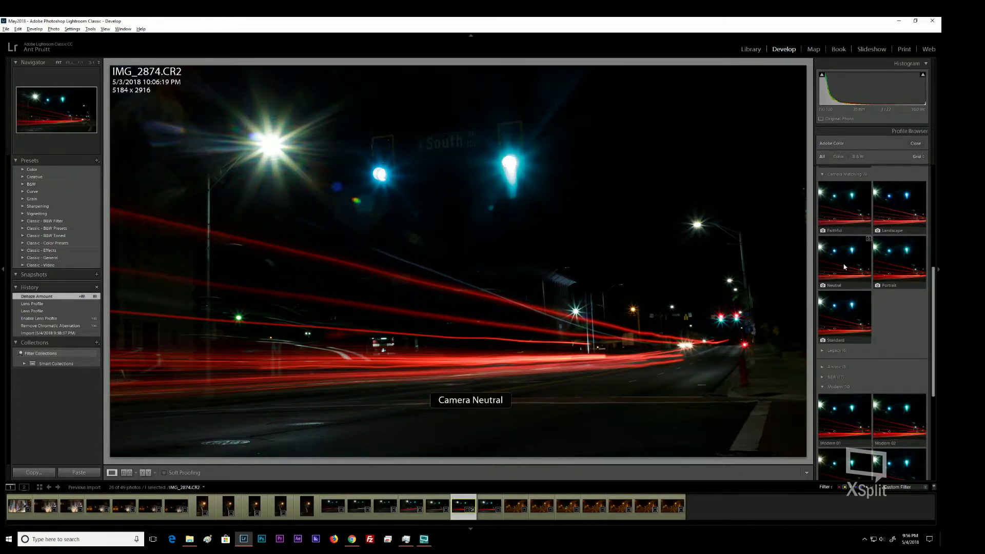
pyautogui.scroll(-1, 841, 328)
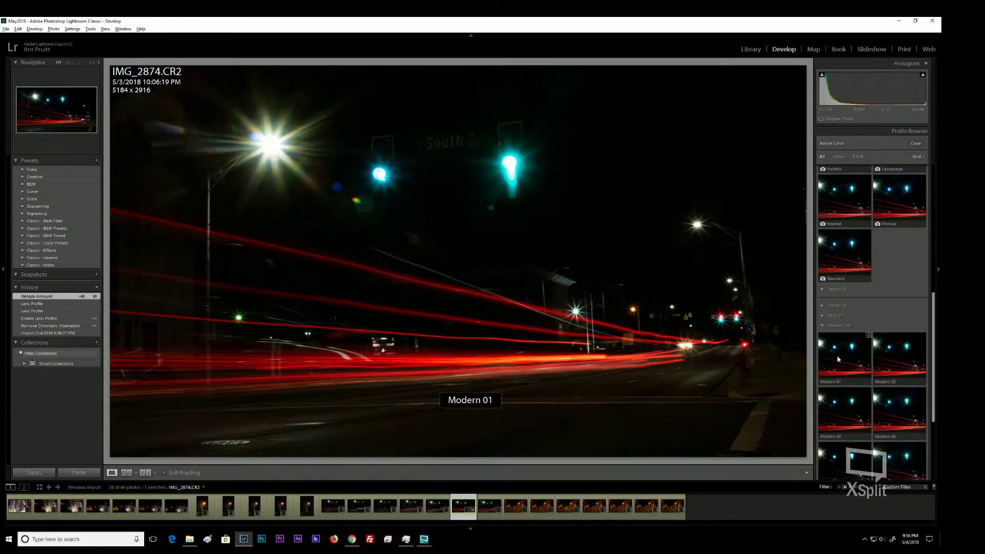
pyautogui.scroll(-2, 839, 359)
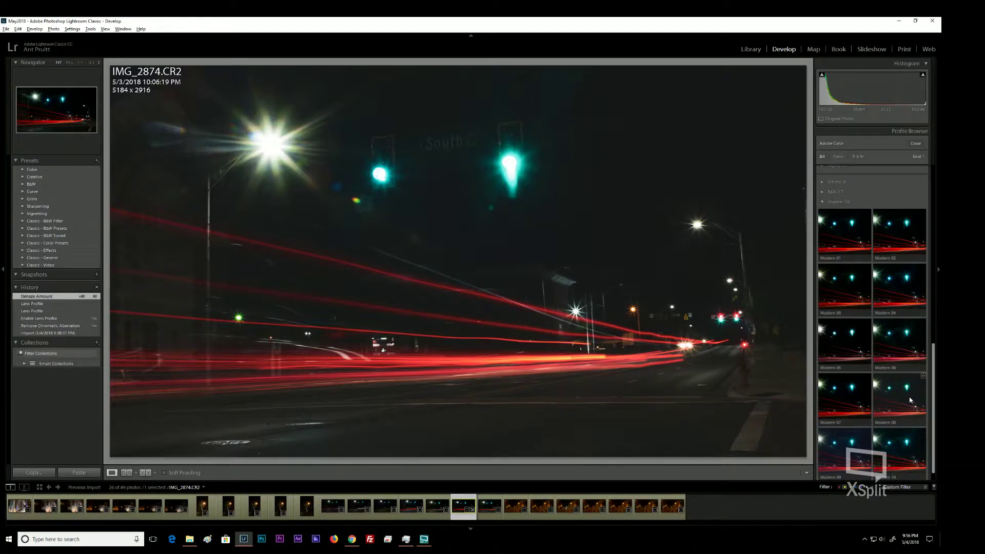
pyautogui.scroll(-1, 891, 446)
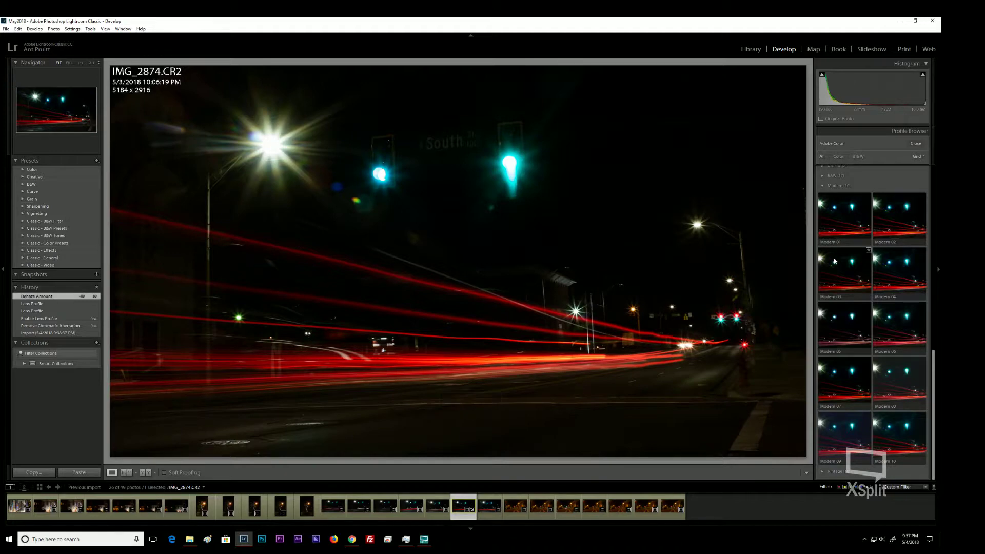
pyautogui.scroll(2, 835, 246)
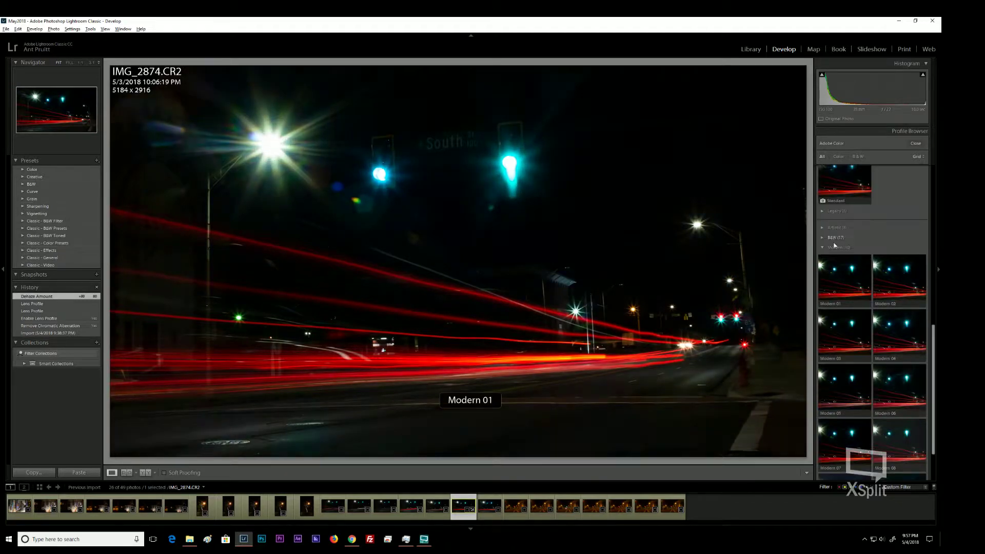
pyautogui.click(839, 277)
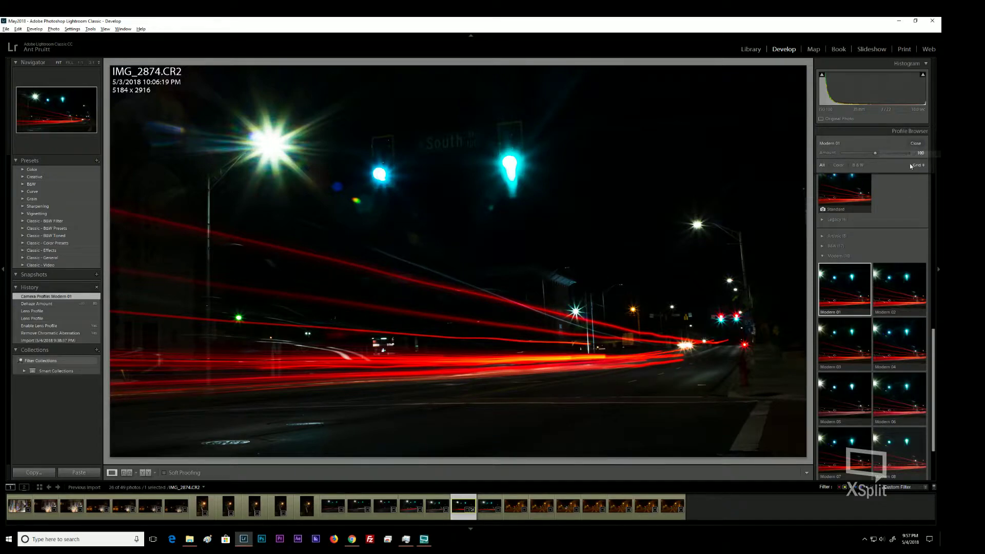
pyautogui.click(913, 144)
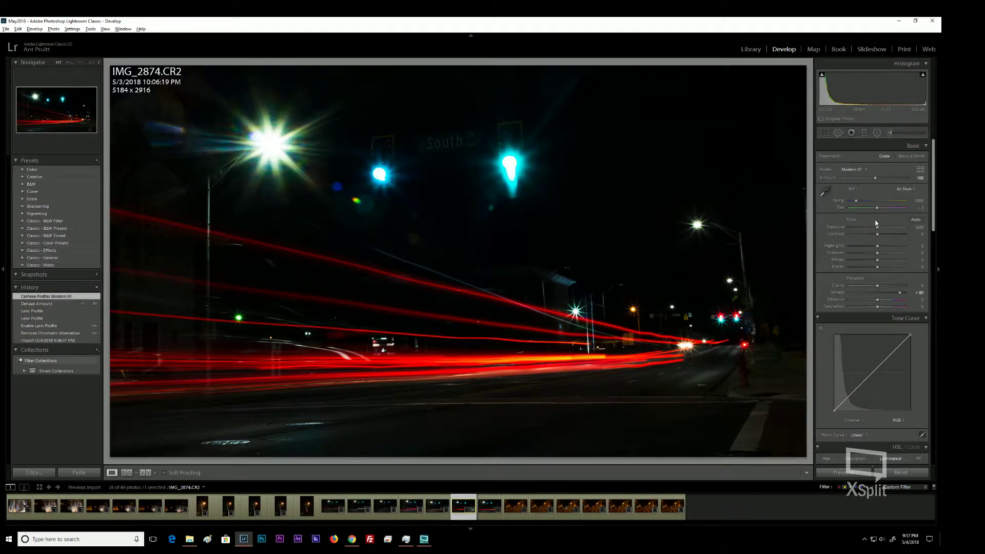
# - Experiment with extreme Contrast and Exposure, settling on Contrast +7 and Exposure -0.13
pyautogui.moveTo(878, 234); pyautogui.dragTo(912, 235)
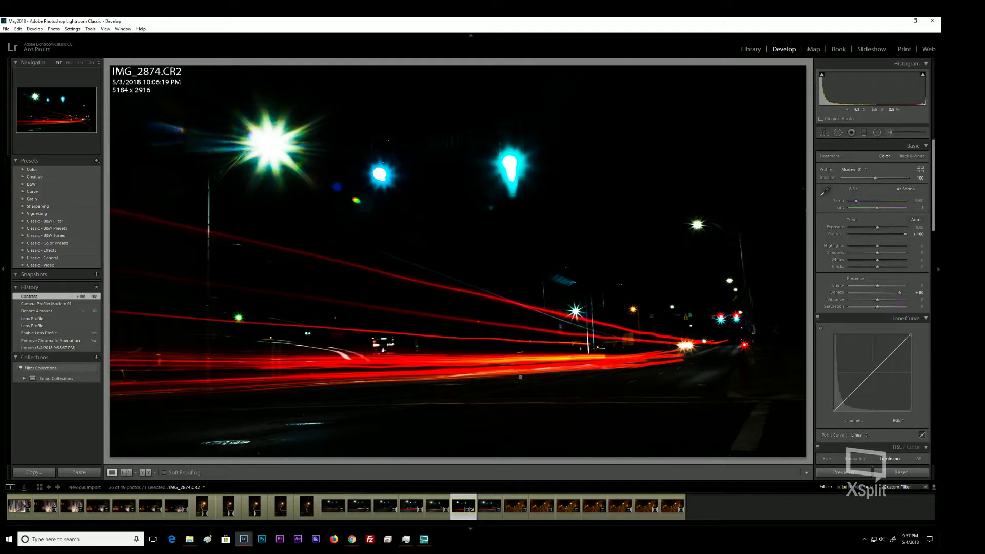
pyautogui.moveTo(906, 234)
pyautogui.mouseDown()
pyautogui.moveTo(875, 245)
pyautogui.moveTo(882, 226)
pyautogui.moveTo(896, 226)
pyautogui.mouseUp()
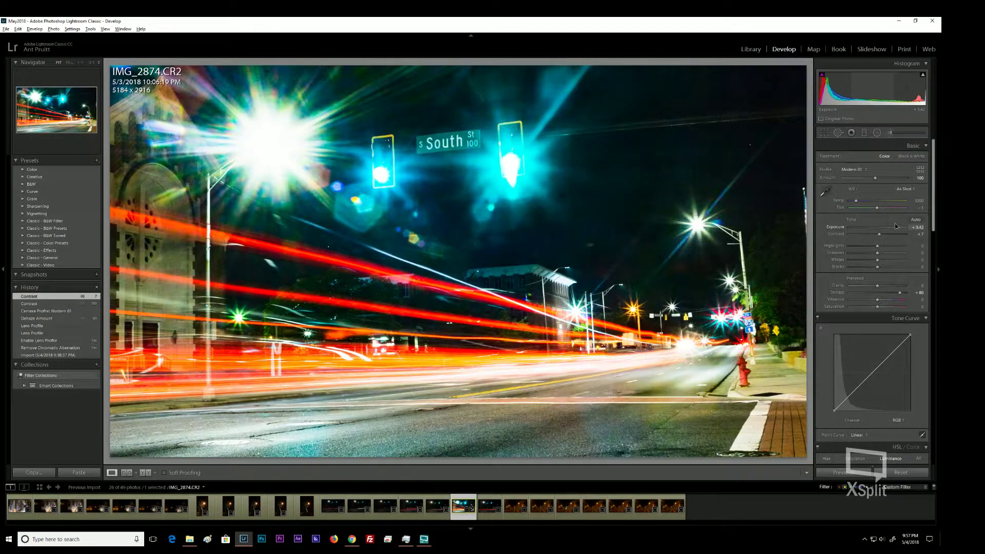
pyautogui.moveTo(895, 226); pyautogui.dragTo(878, 226)
pyautogui.moveTo(876, 227); pyautogui.dragTo(874, 231)
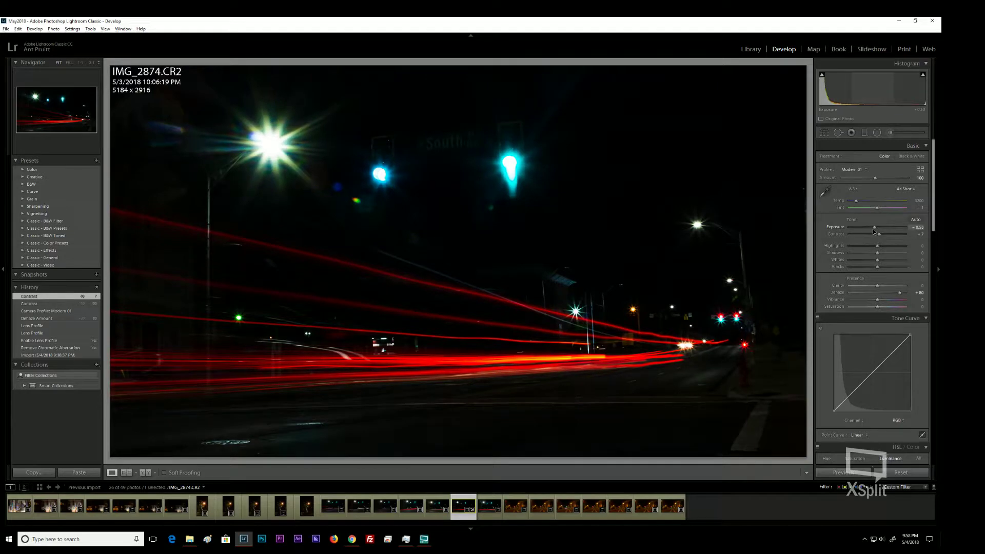
pyautogui.moveTo(875, 228); pyautogui.dragTo(877, 229)
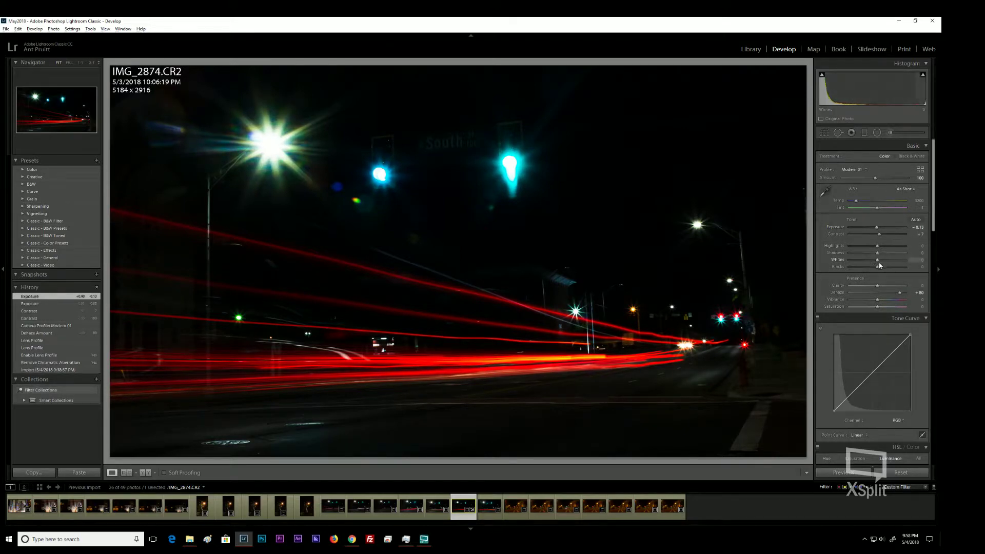
# - Lift the dark tones by setting Blacks to +15 and Shadows to +83
pyautogui.moveTo(877, 266); pyautogui.dragTo(894, 267)
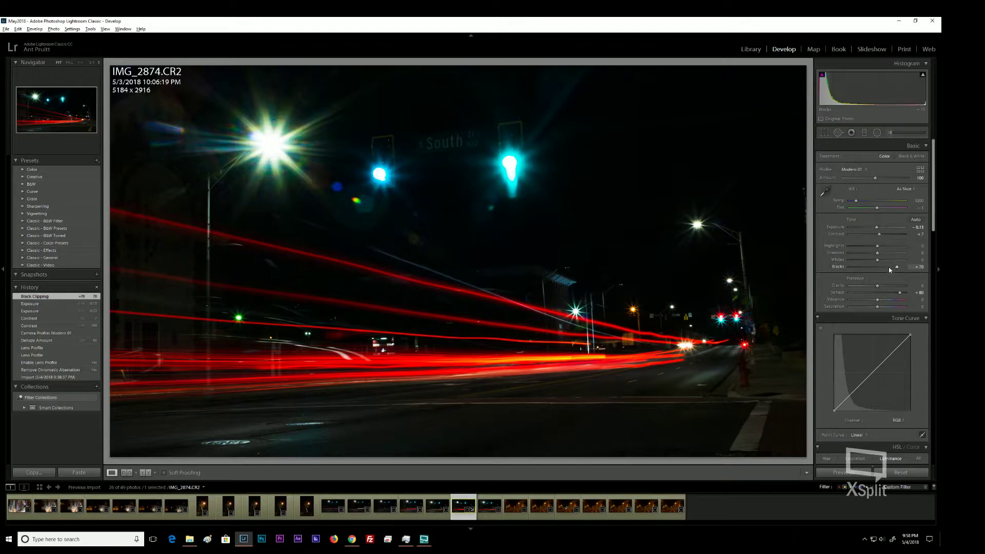
pyautogui.moveTo(877, 253)
pyautogui.mouseDown()
pyautogui.moveTo(901, 253)
pyautogui.moveTo(889, 255)
pyautogui.mouseUp()
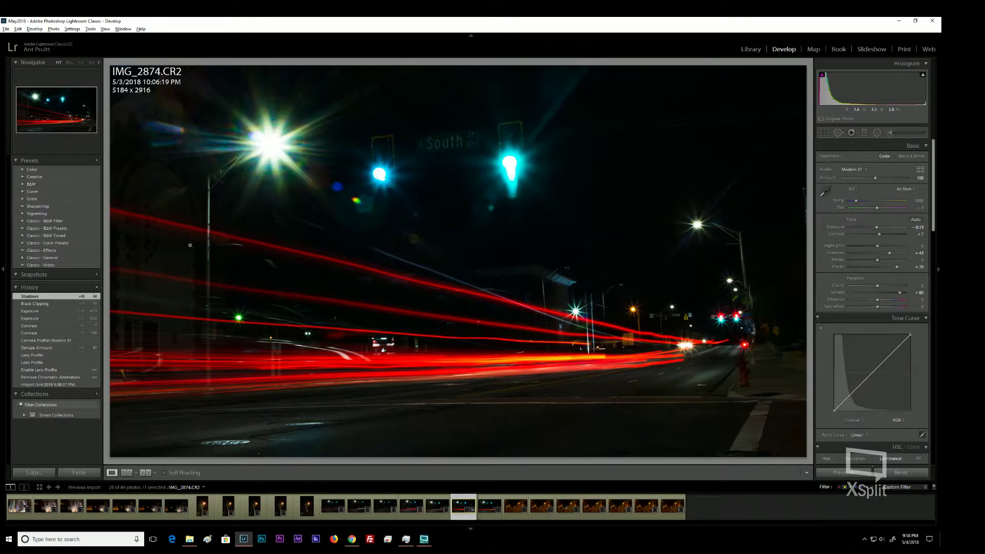
pyautogui.doubleClick(896, 268)
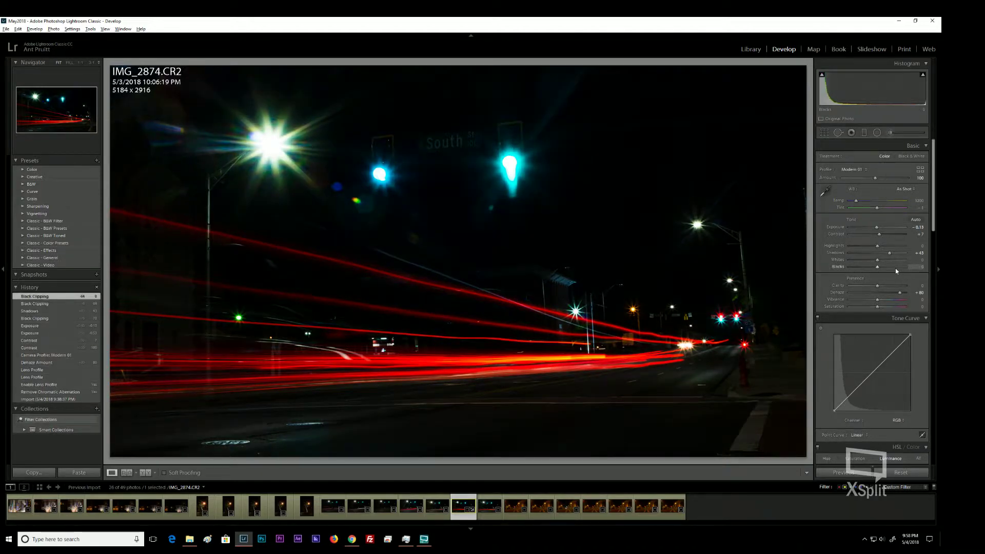
pyautogui.press('Up')
pyautogui.press('Up')
pyautogui.press('Up')
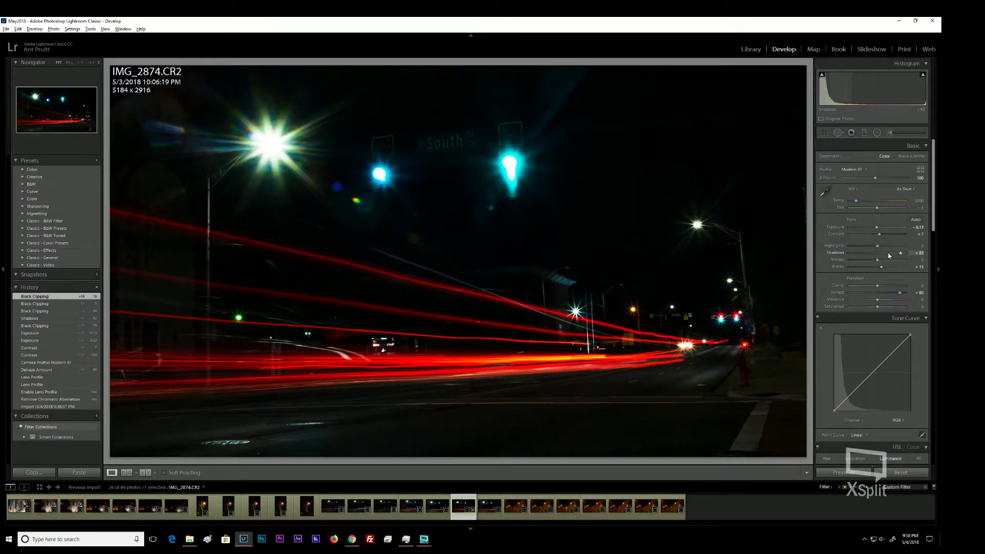
pyautogui.press('Down')
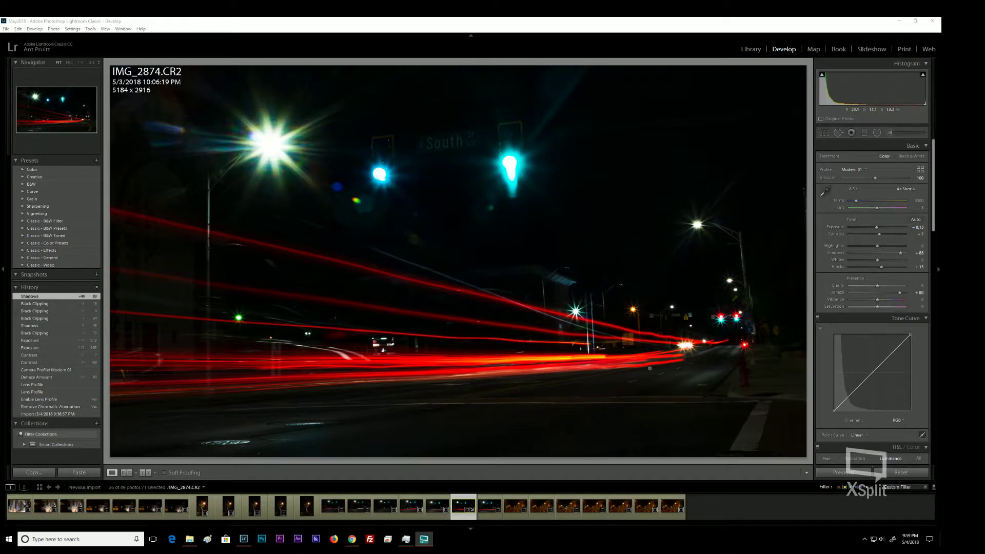
# - Try boosting the photo's Vibrance and reset it to 0
pyautogui.click(835, 283)
pyautogui.scroll(-3, 833, 279)
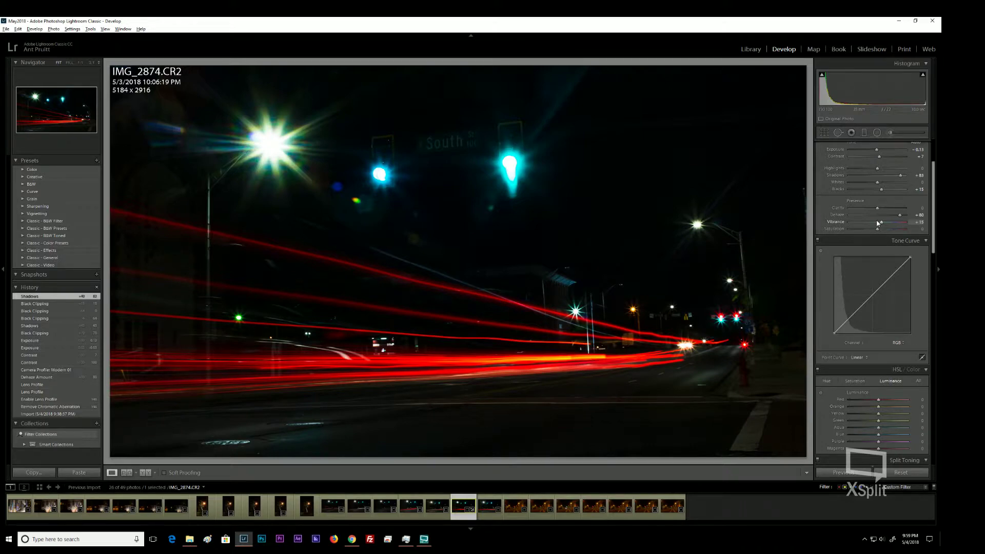
pyautogui.moveTo(878, 223); pyautogui.dragTo(878, 229)
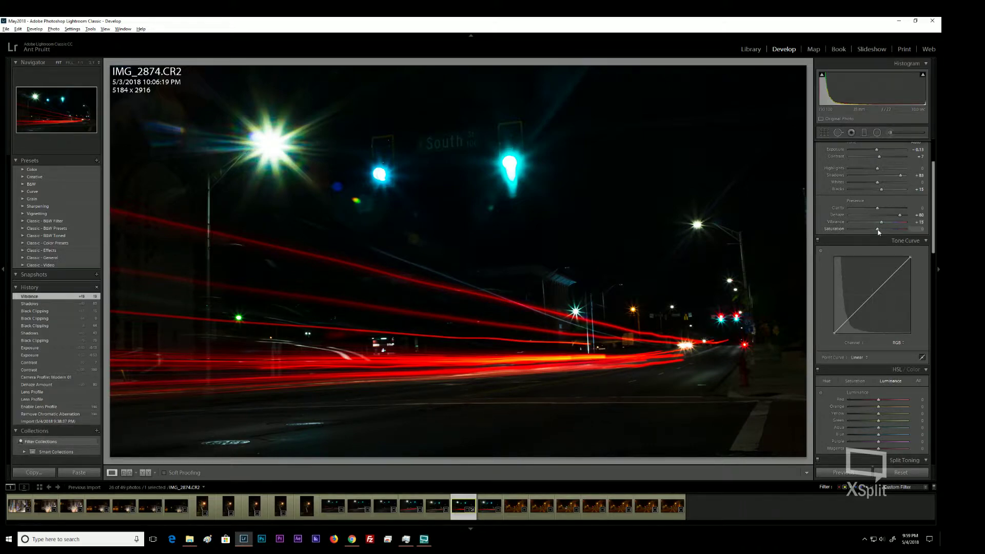
pyautogui.moveTo(878, 231); pyautogui.dragTo(878, 232)
pyautogui.moveTo(880, 225); pyautogui.dragTo(878, 226)
pyautogui.doubleClick(878, 225)
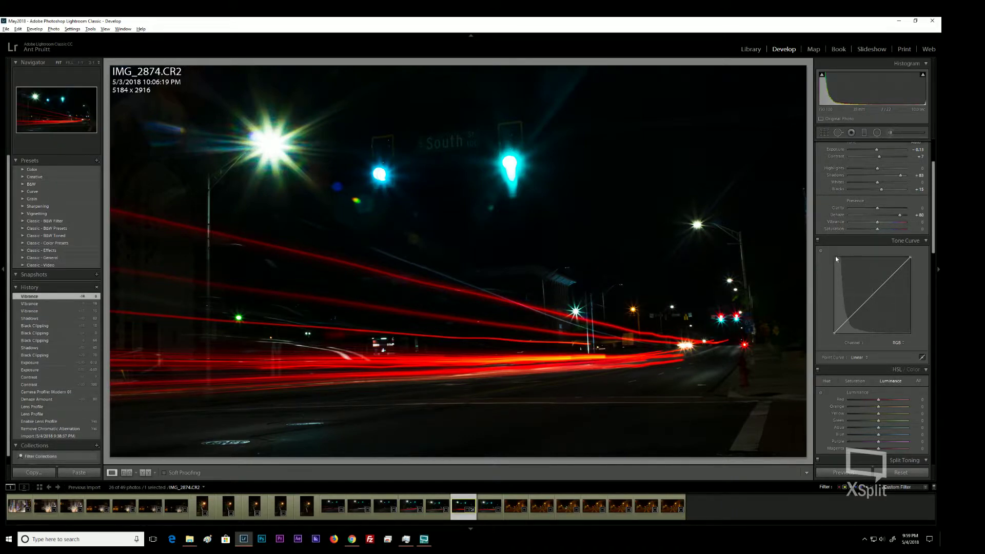
# - Raise the red luminance to +29 and push the Exposure to +5.00
pyautogui.scroll(-3, 821, 276)
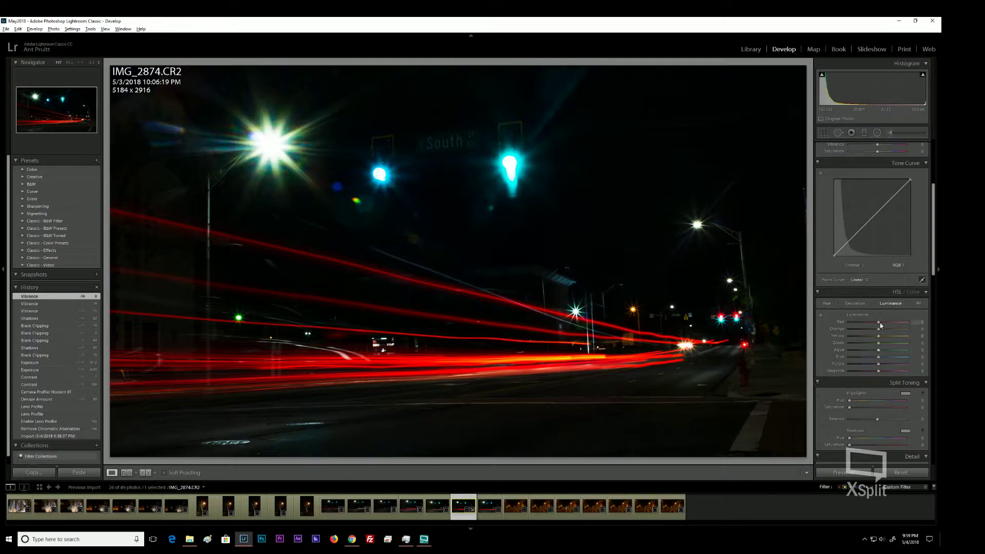
pyautogui.moveTo(878, 322); pyautogui.dragTo(887, 321)
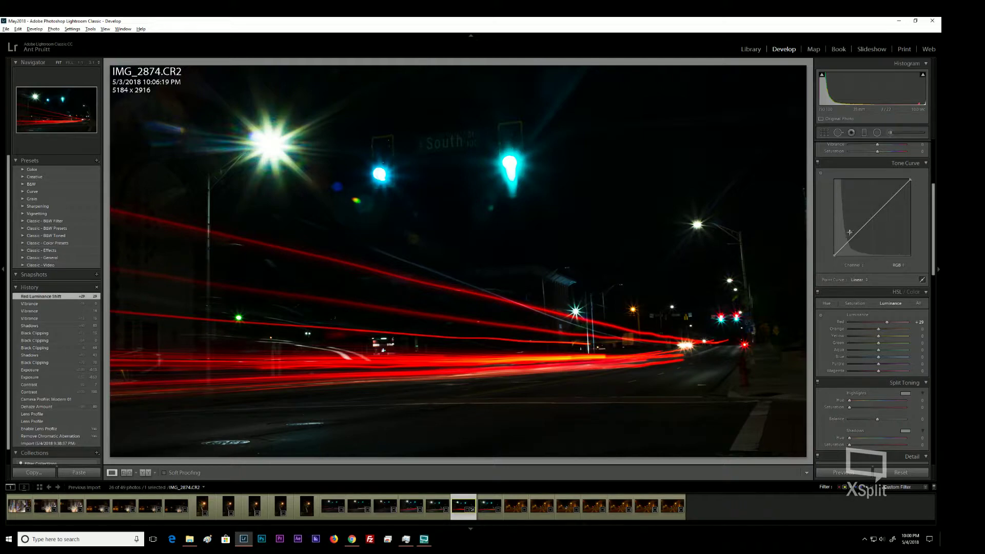
pyautogui.scroll(3, 825, 211)
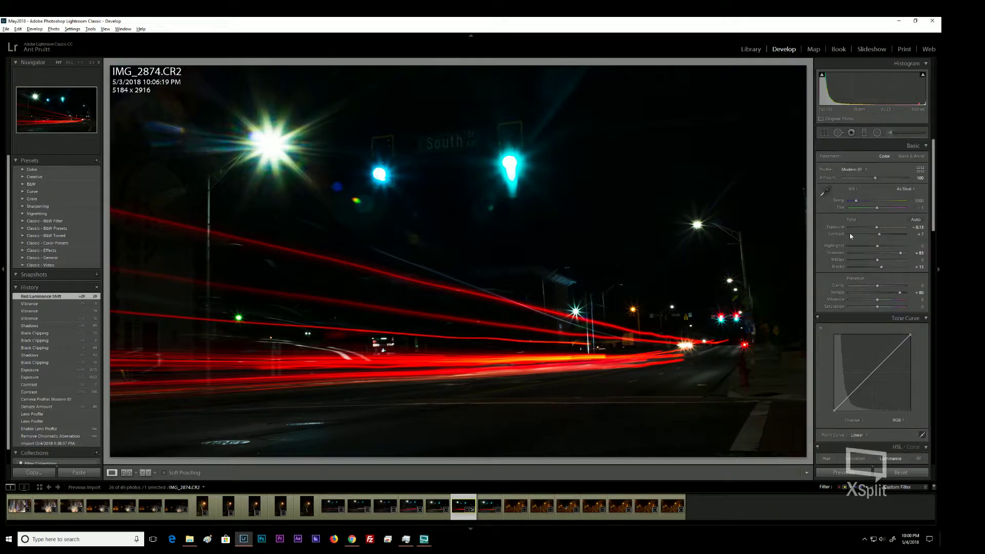
pyautogui.moveTo(878, 227); pyautogui.dragTo(911, 229)
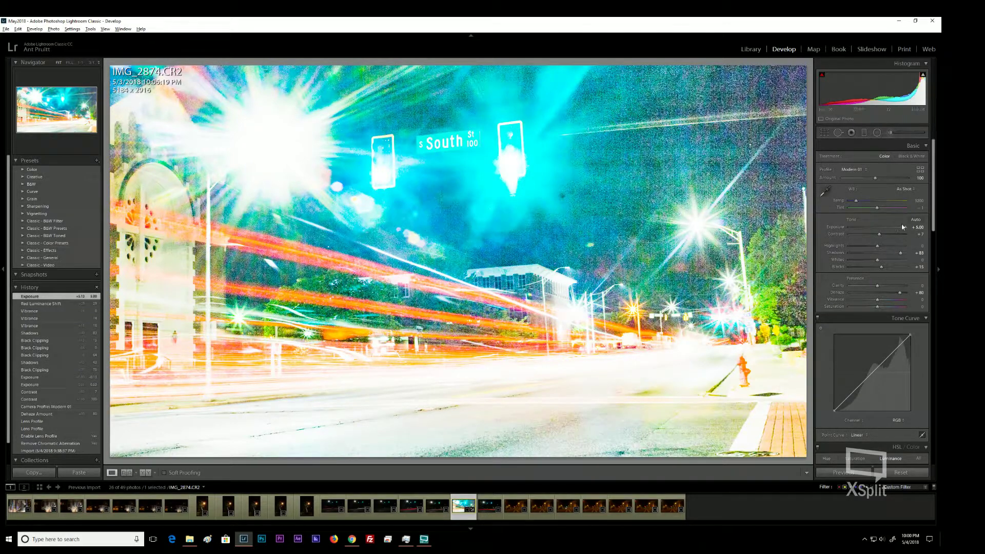
# - Bring the Exposure back down to -0.07 and lift the dark tones with Shadows at +100 and Blacks at +25
pyautogui.moveTo(905, 227); pyautogui.dragTo(895, 227)
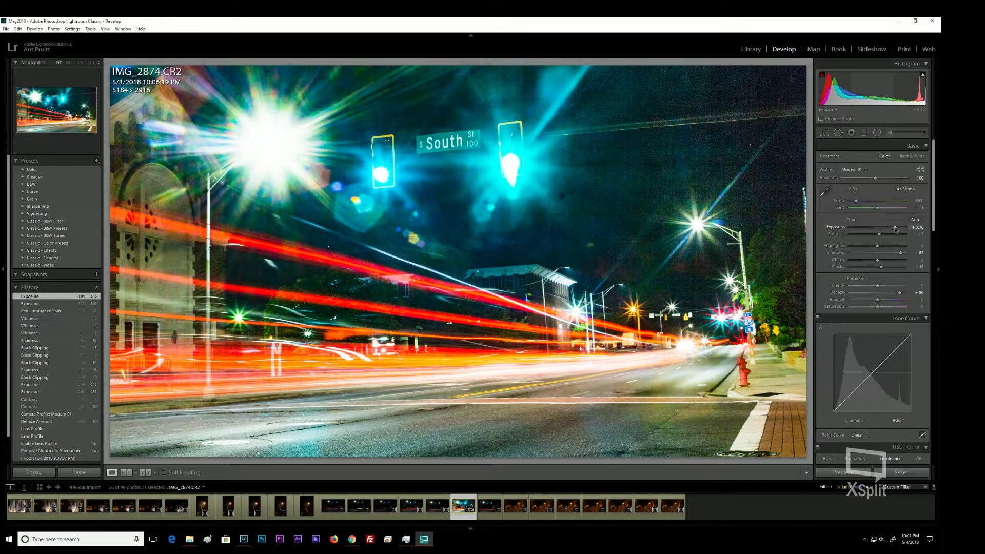
pyautogui.moveTo(893, 232); pyautogui.dragTo(878, 232)
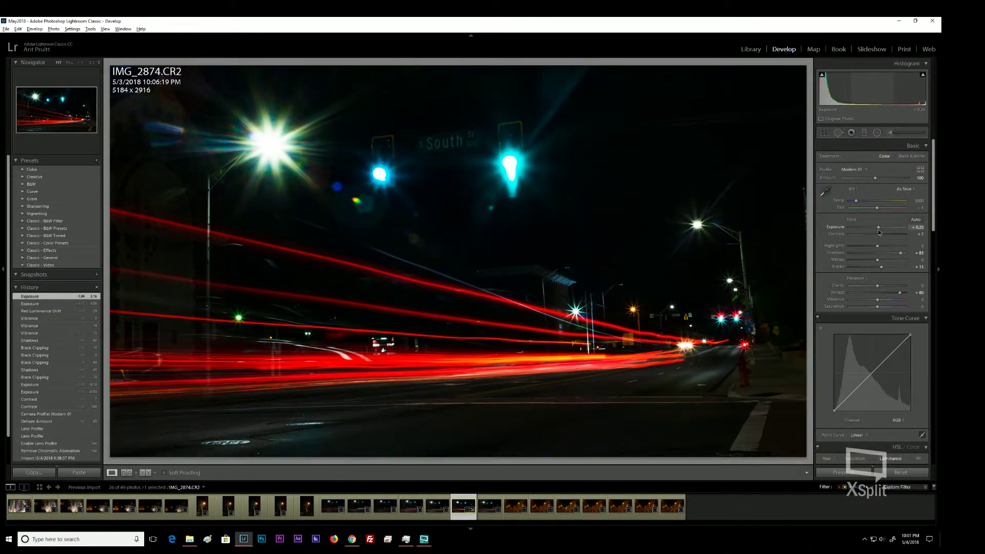
pyautogui.moveTo(878, 232); pyautogui.dragTo(880, 231)
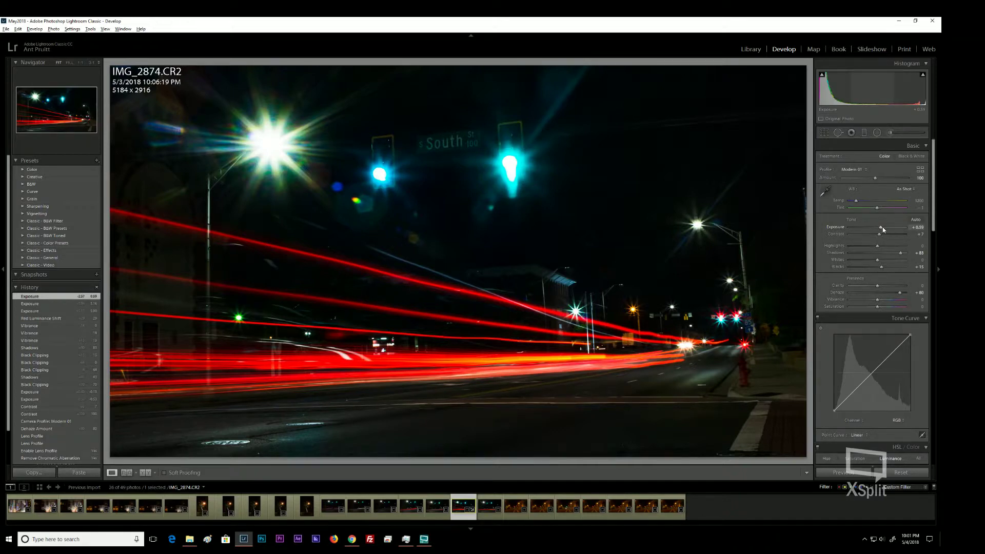
pyautogui.moveTo(880, 229); pyautogui.dragTo(878, 229)
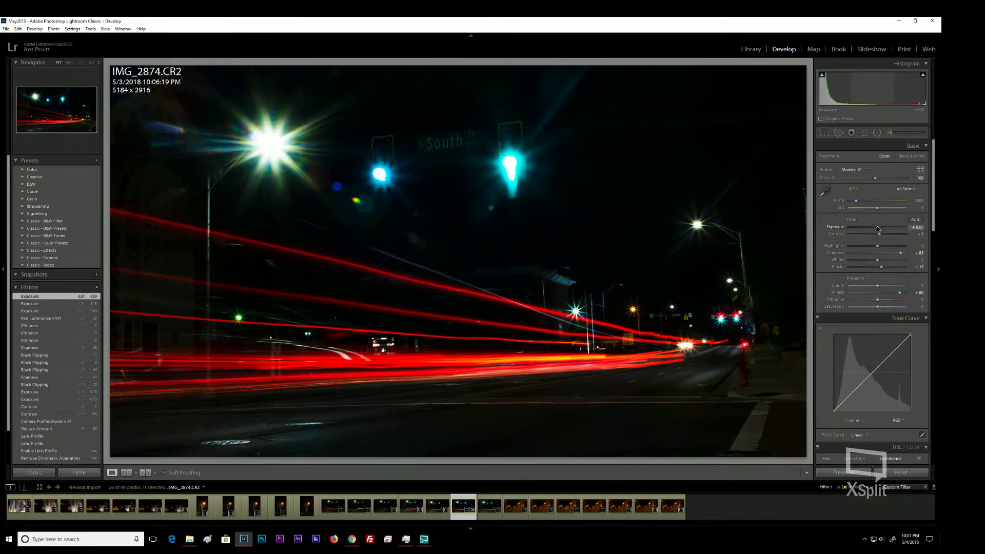
pyautogui.moveTo(878, 229); pyautogui.dragTo(877, 230)
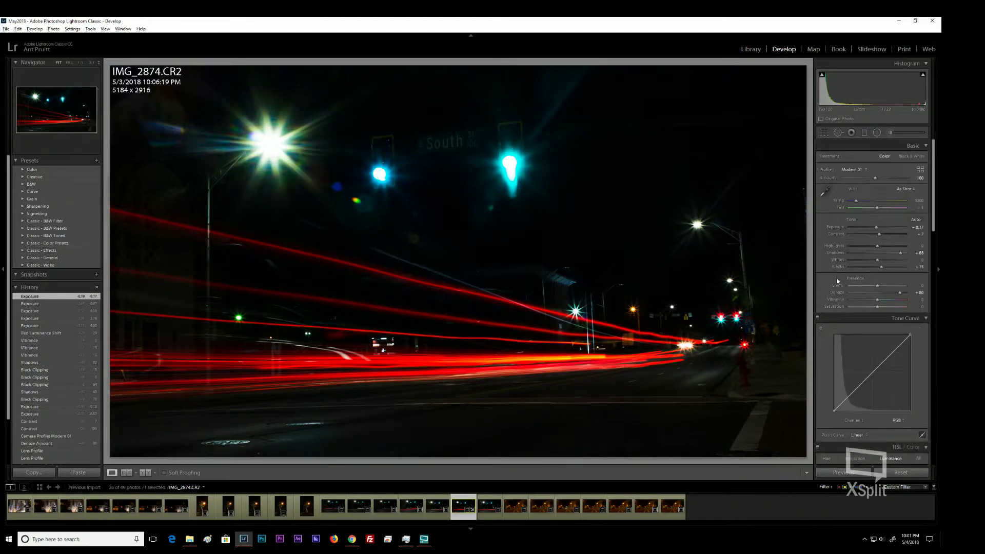
pyautogui.moveTo(901, 252); pyautogui.dragTo(884, 267)
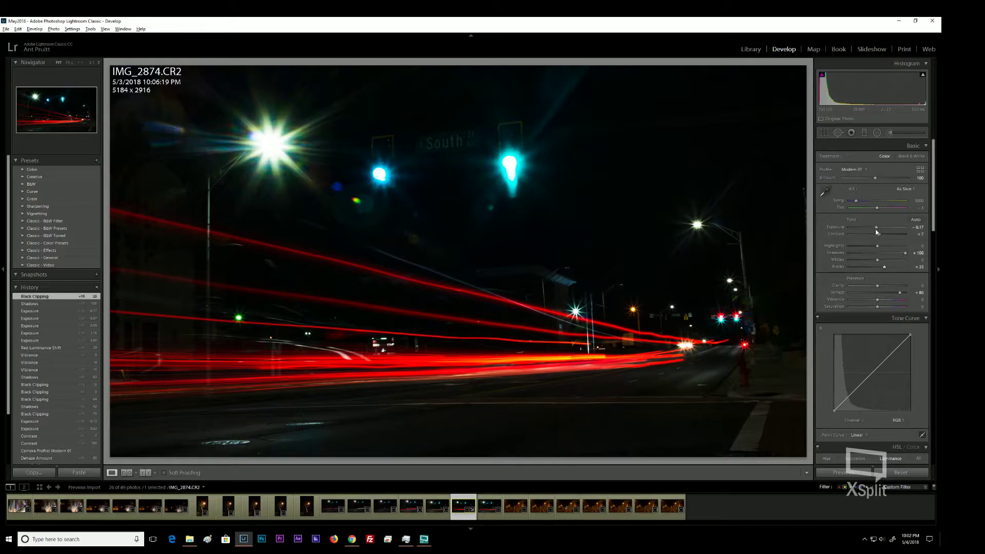
pyautogui.moveTo(876, 231); pyautogui.dragTo(877, 231)
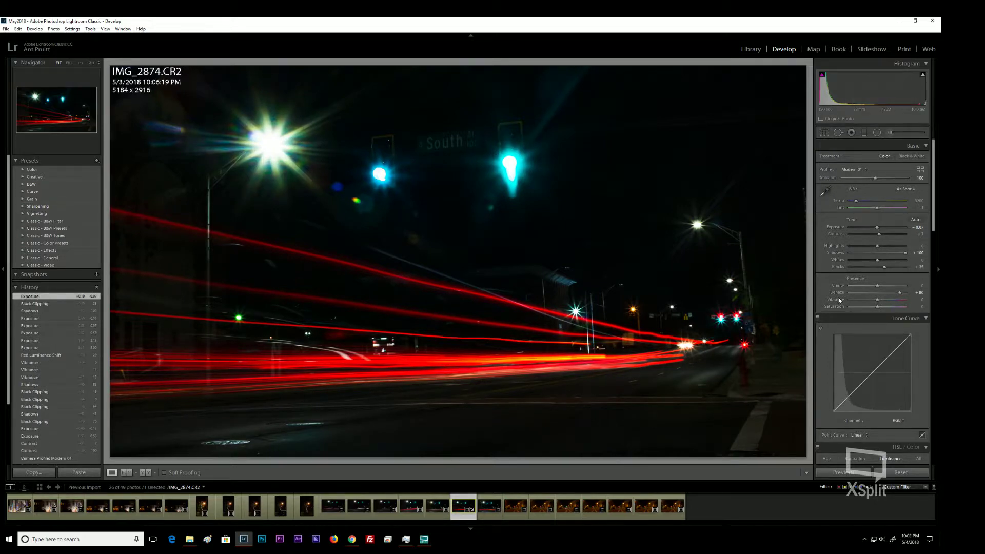
# - Set the luminance of Red to +52, Orange to +29 and Yellow to +32, and darken the Green luminance
pyautogui.scroll(-5, 838, 297)
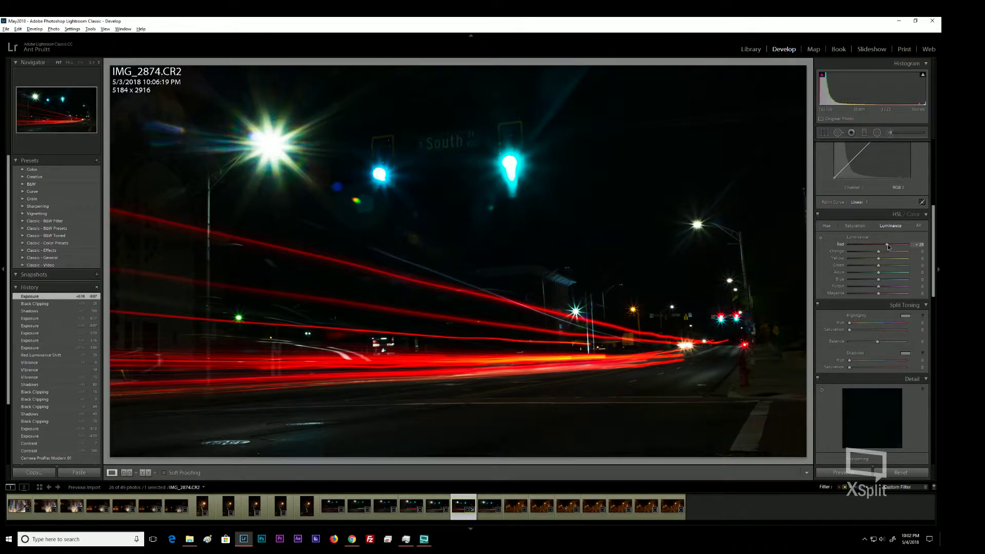
pyautogui.moveTo(887, 244)
pyautogui.mouseDown()
pyautogui.moveTo(850, 251)
pyautogui.moveTo(914, 249)
pyautogui.moveTo(894, 246)
pyautogui.mouseUp()
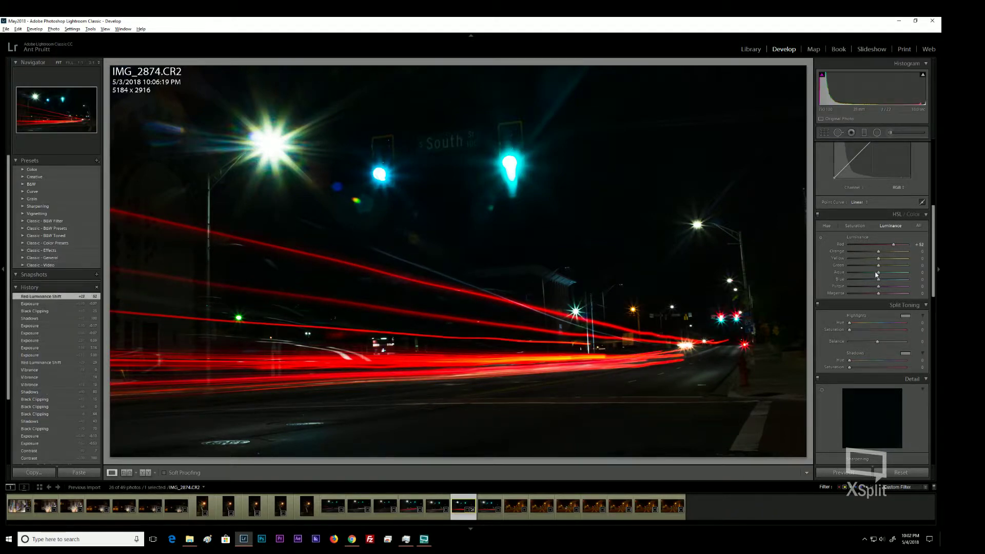
pyautogui.moveTo(878, 262); pyautogui.dragTo(871, 260)
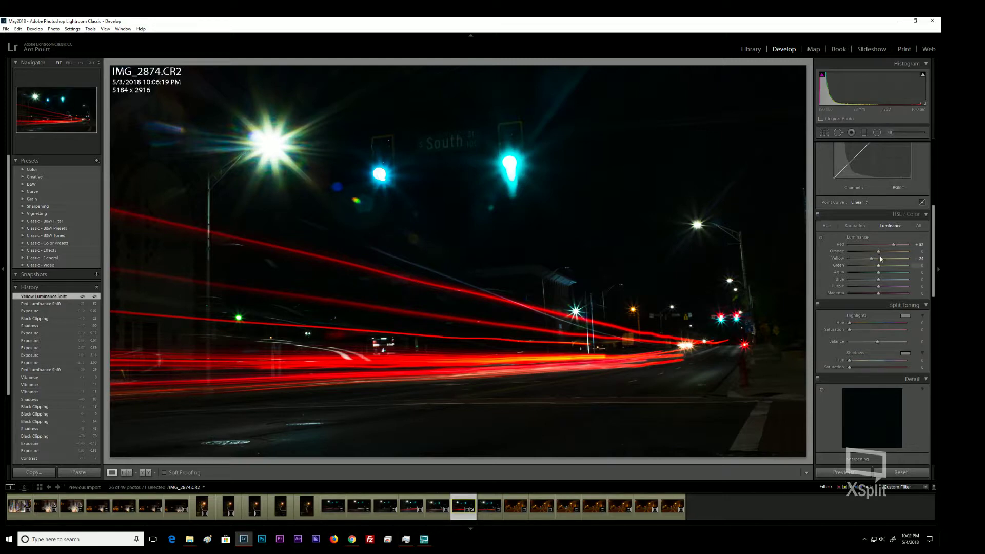
pyautogui.scroll(-5, 858, 259)
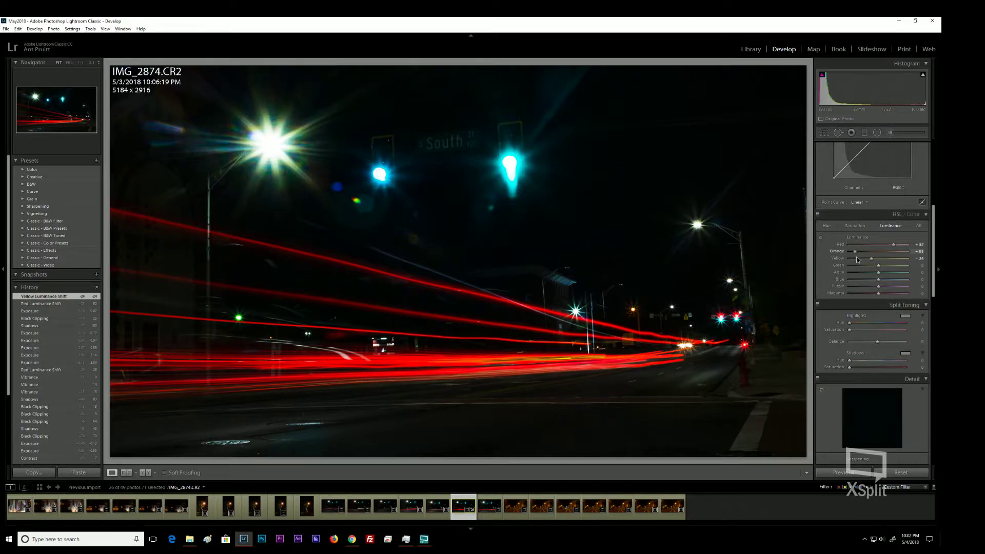
pyautogui.moveTo(857, 257)
pyautogui.mouseDown()
pyautogui.moveTo(889, 253)
pyautogui.moveTo(884, 266)
pyautogui.moveTo(852, 269)
pyautogui.moveTo(868, 269)
pyautogui.mouseUp()
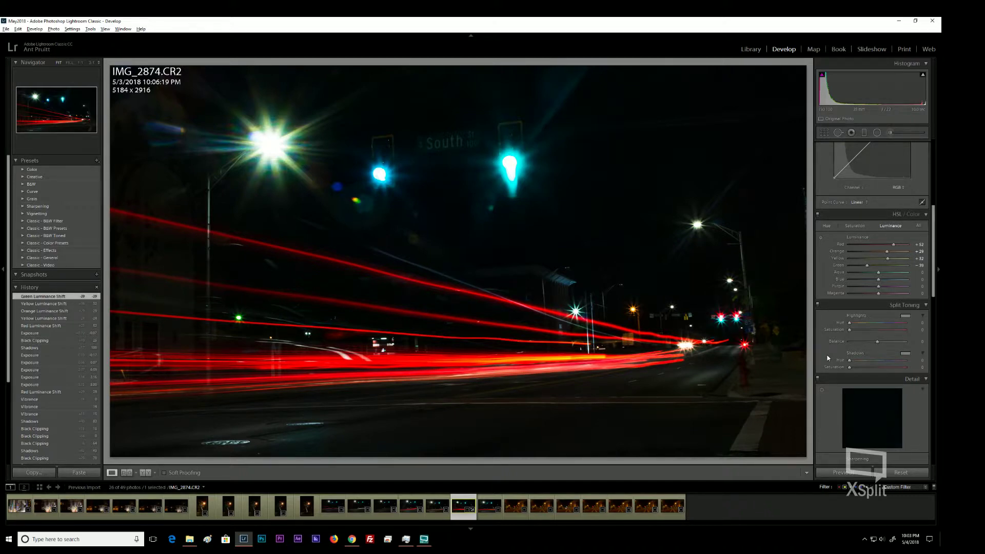
# - Raise the photo's sharpening Amount to about 65
pyautogui.scroll(-3, 829, 351)
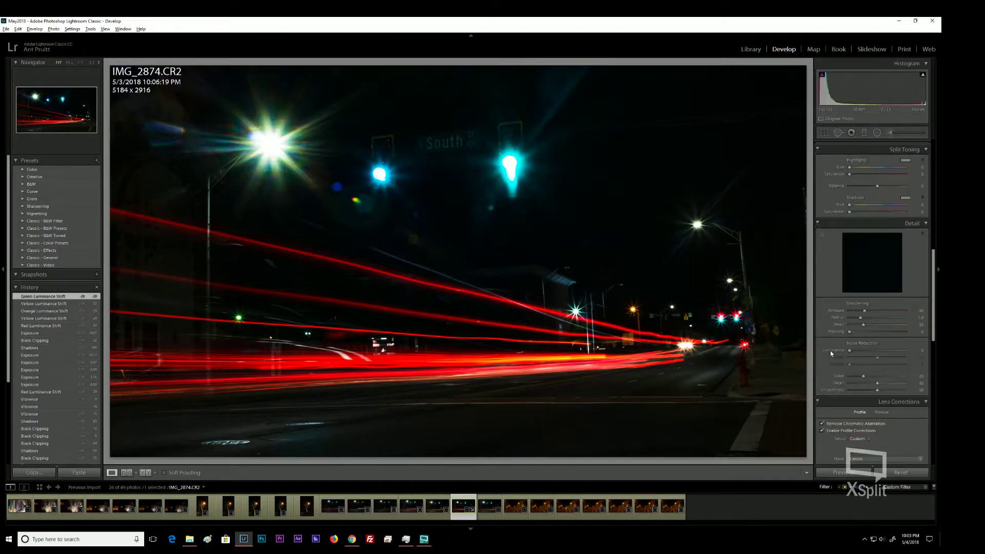
pyautogui.scroll(-3, 830, 349)
pyautogui.moveTo(866, 313); pyautogui.dragTo(866, 313)
# - Inspect the street sign and traffic lights up close and set the Luminance noise reduction to 20
pyautogui.click(286, 154)
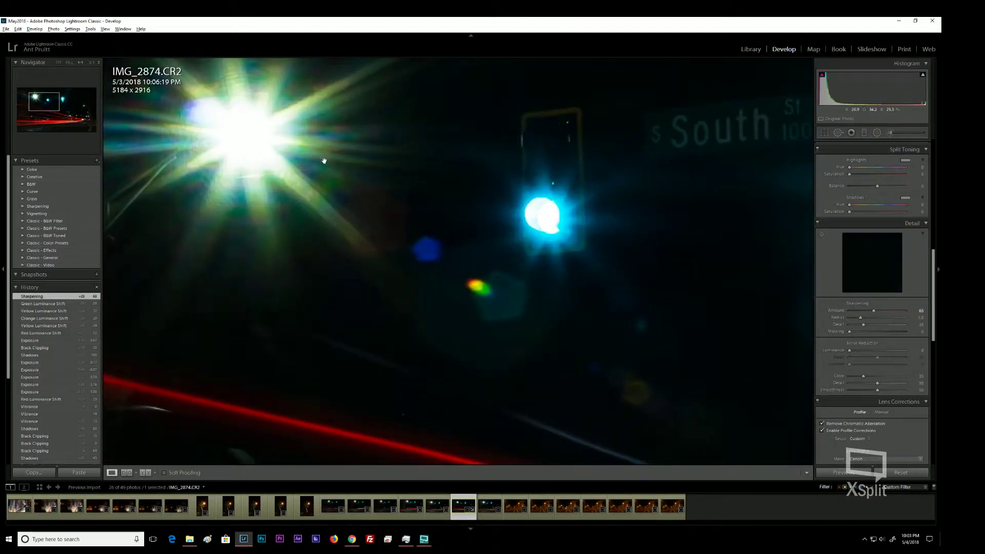
pyautogui.moveTo(622, 167); pyautogui.dragTo(330, 195)
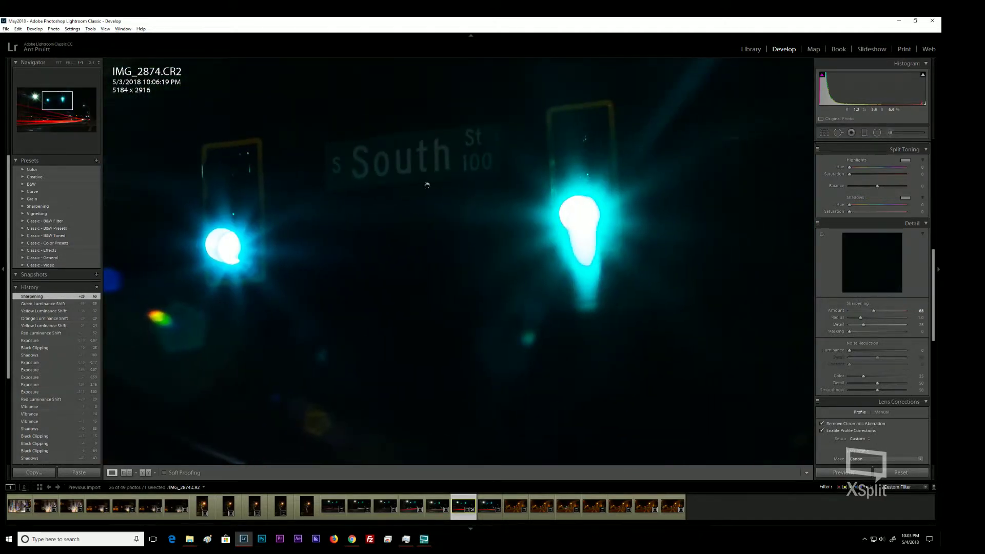
pyautogui.moveTo(427, 185); pyautogui.dragTo(411, 226)
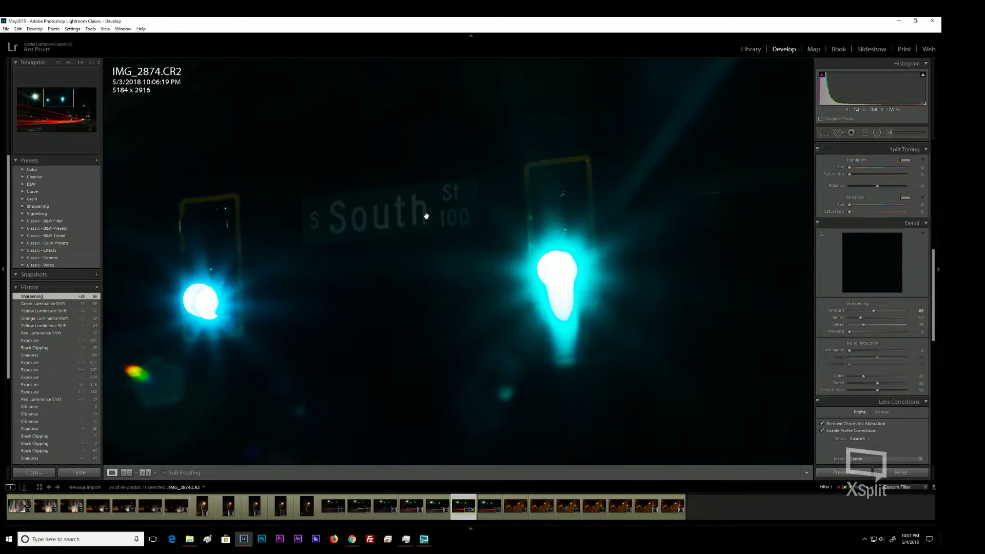
pyautogui.moveTo(349, 345); pyautogui.dragTo(411, 359)
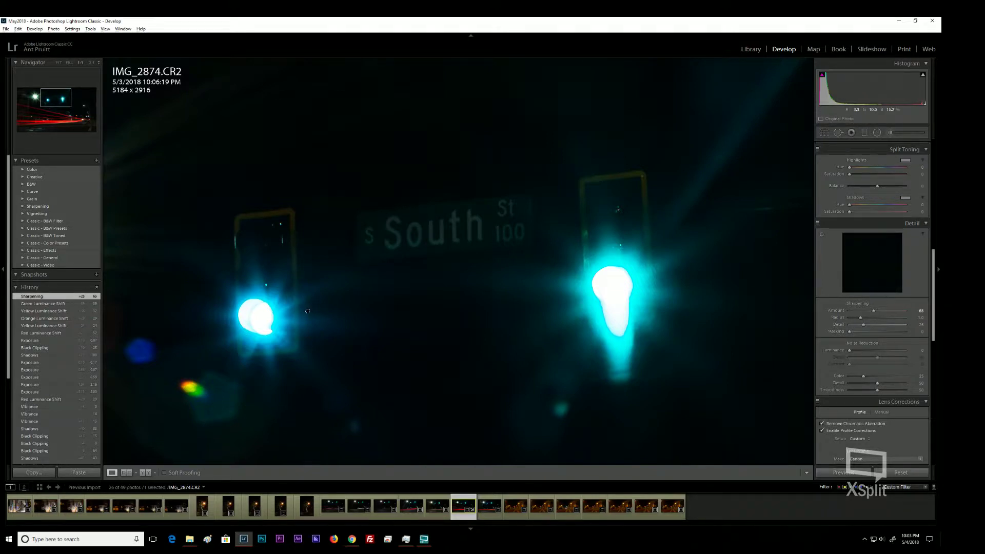
pyautogui.moveTo(307, 311); pyautogui.dragTo(420, 255)
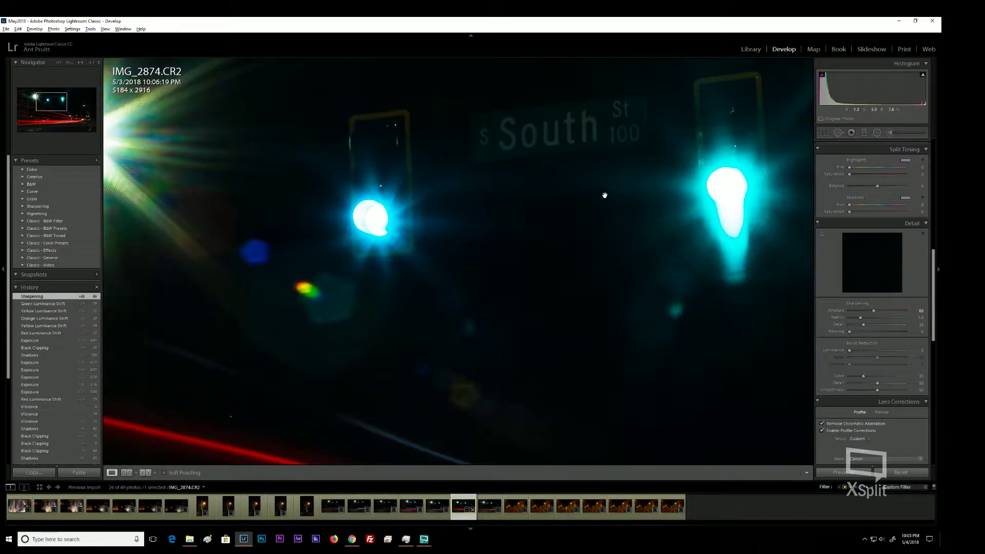
pyautogui.moveTo(615, 185); pyautogui.dragTo(533, 220)
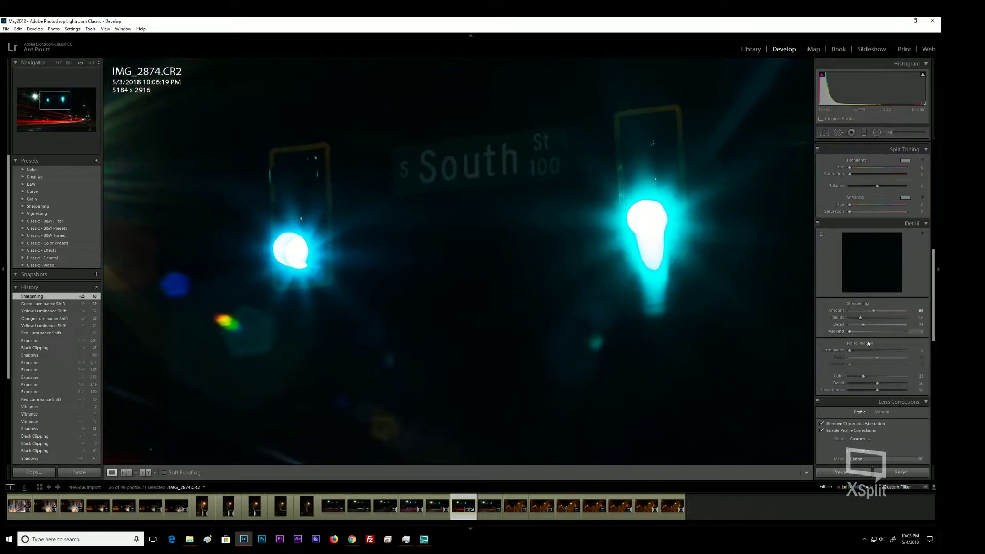
pyautogui.moveTo(849, 350); pyautogui.dragTo(851, 352)
pyautogui.click(433, 288)
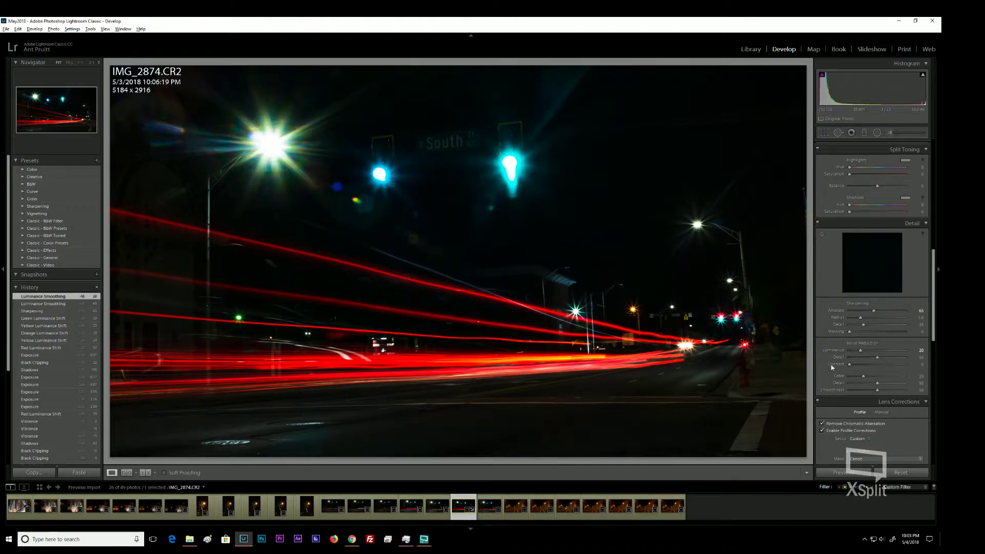
# - Try lowering the Red luminance to +3 and raising it again to compare the brightness of the light trails
pyautogui.scroll(-3, 827, 356)
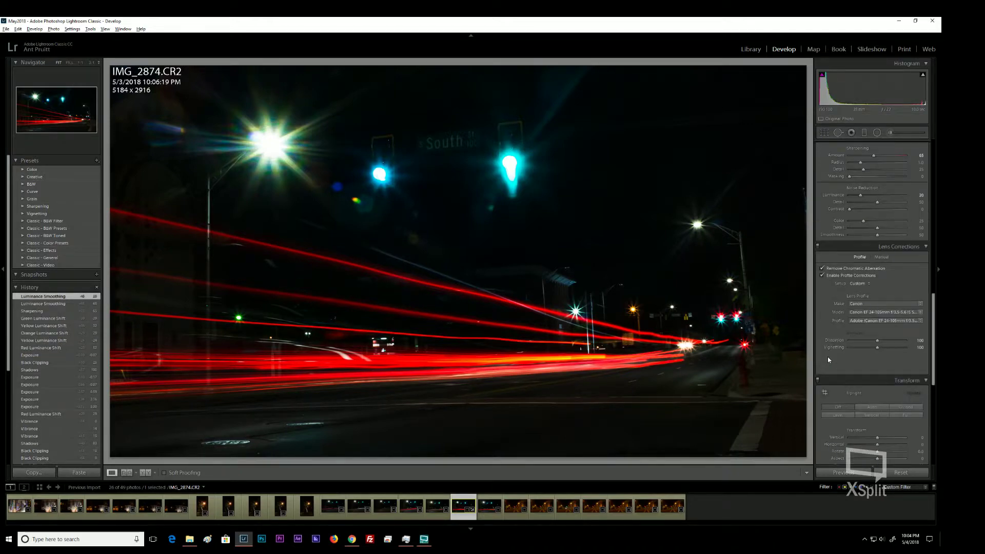
pyautogui.scroll(10, 826, 356)
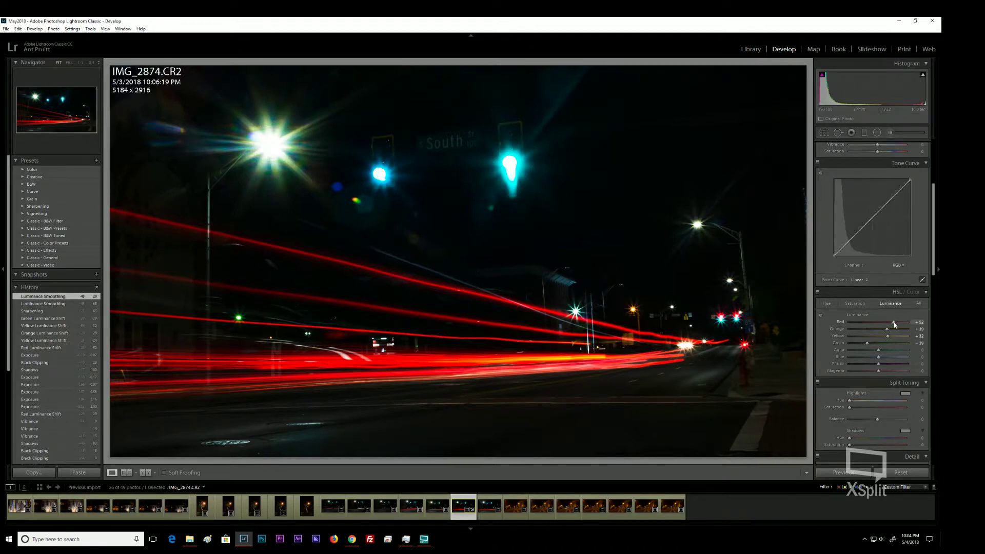
pyautogui.hotkey('shift', 'Down')
pyautogui.hotkey('shift', 'Down')
pyautogui.hotkey('shift', 'Down')
pyautogui.hotkey('shift', 'Down')
pyautogui.hotkey('shift', 'Down')
pyautogui.hotkey('shift', 'Down')
pyautogui.hotkey('shift', 'Down')
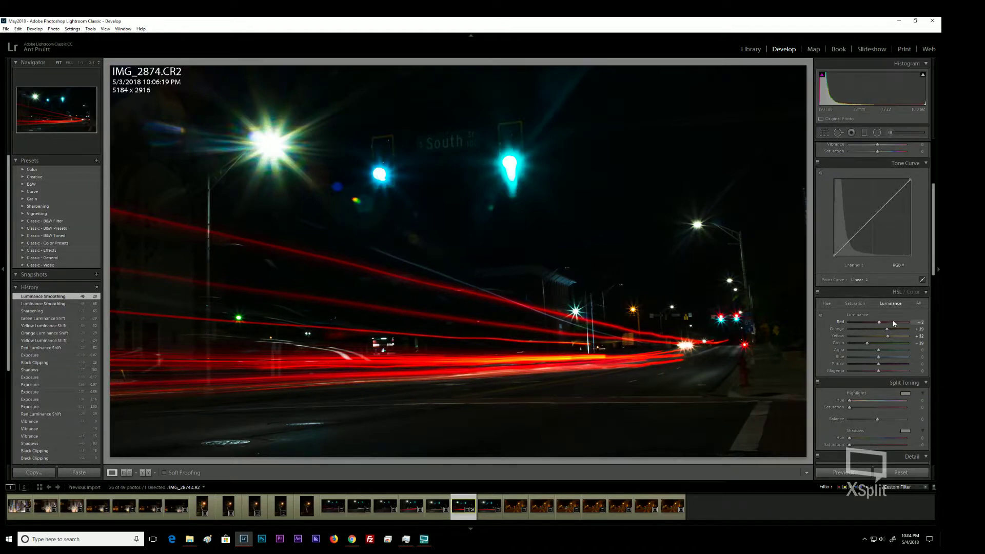
pyautogui.hotkey('ctrl', 'alt', 'shift', 's')
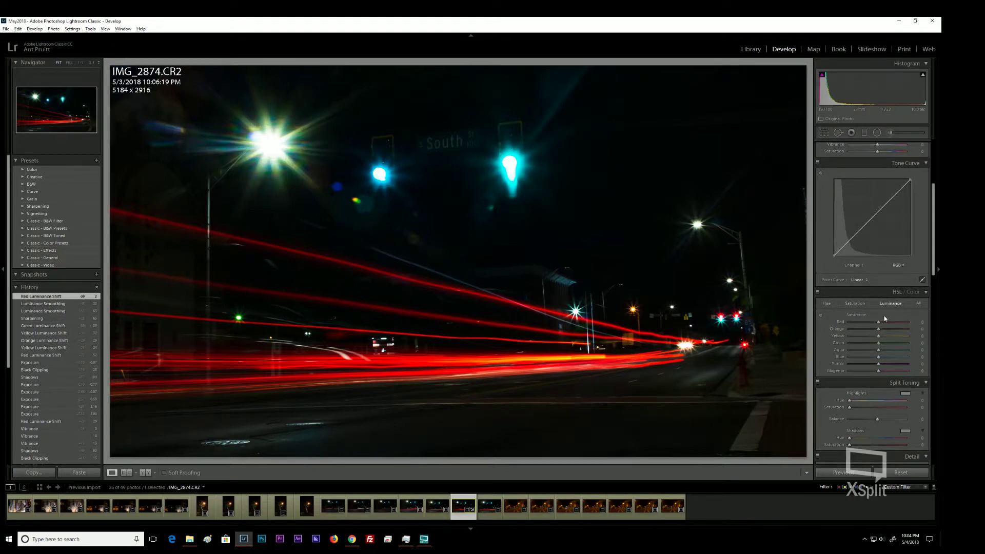
pyautogui.click(885, 314)
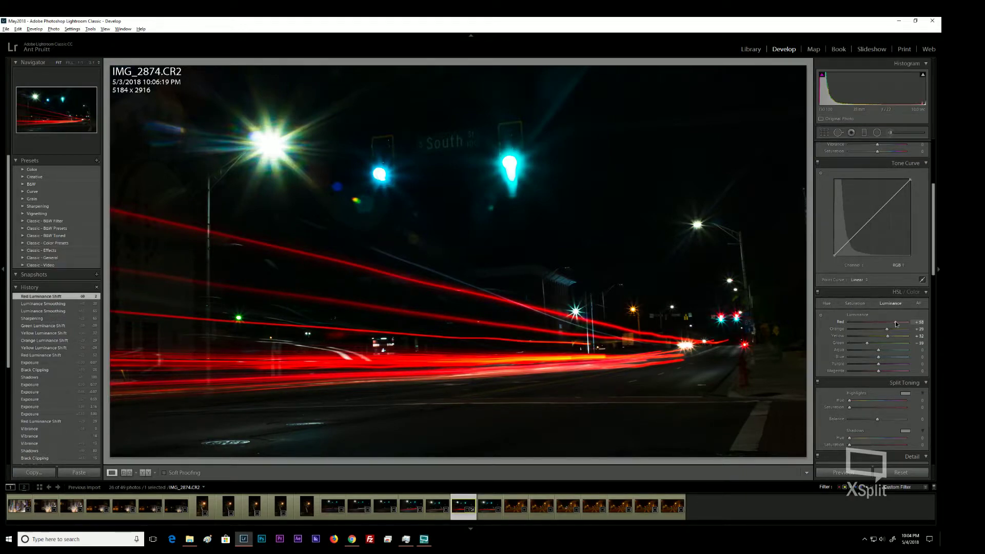
# - Try desaturating the red light trails and reset the Red saturation to 0
pyautogui.moveTo(896, 323); pyautogui.dragTo(859, 323)
pyautogui.click(861, 306)
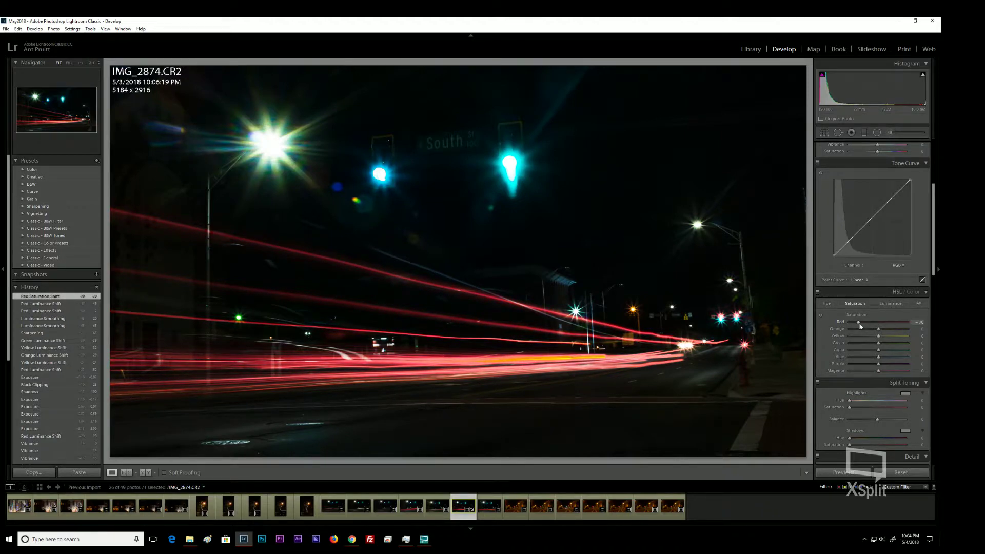
pyautogui.doubleClick(858, 323)
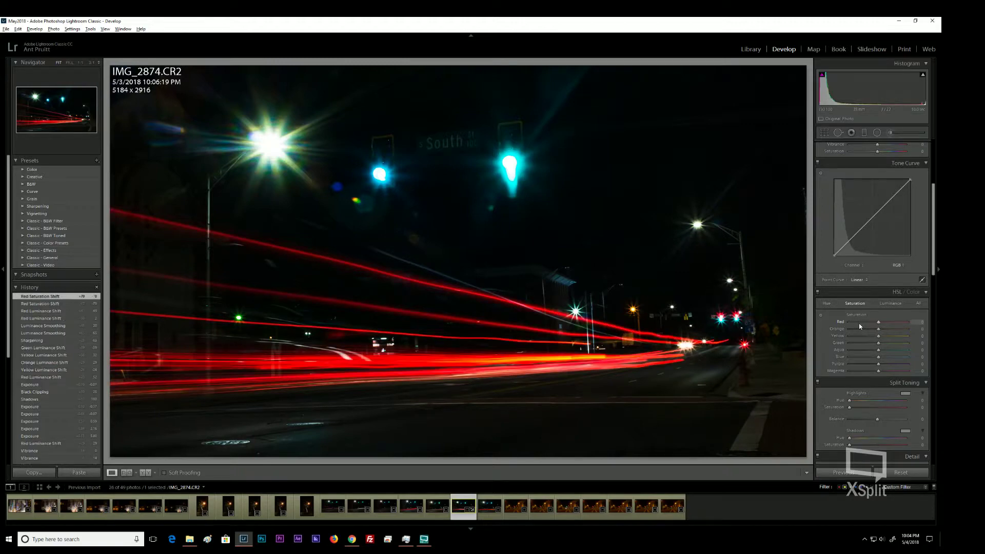
# - Darken the red light trails by setting the Red luminance to -11
pyautogui.click(888, 302)
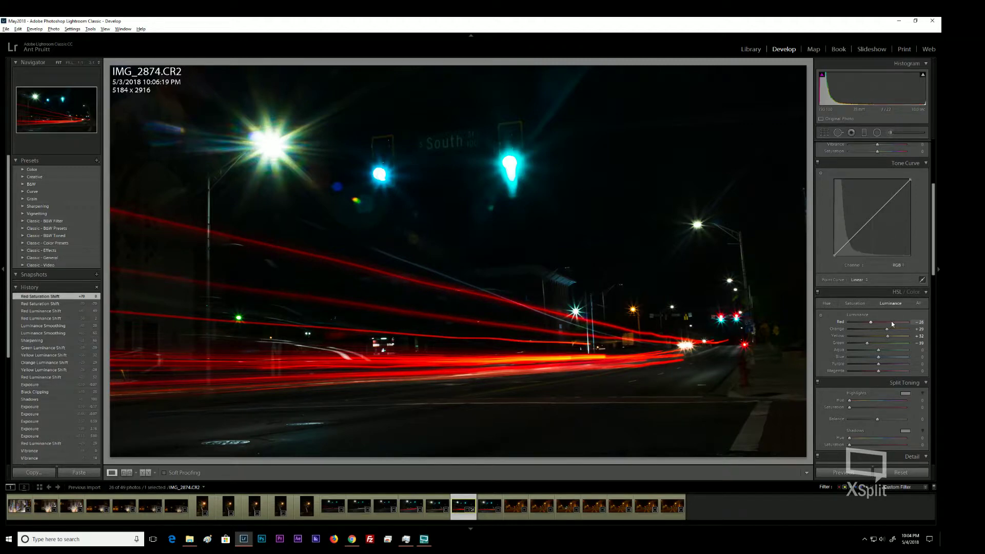
pyautogui.click(880, 321)
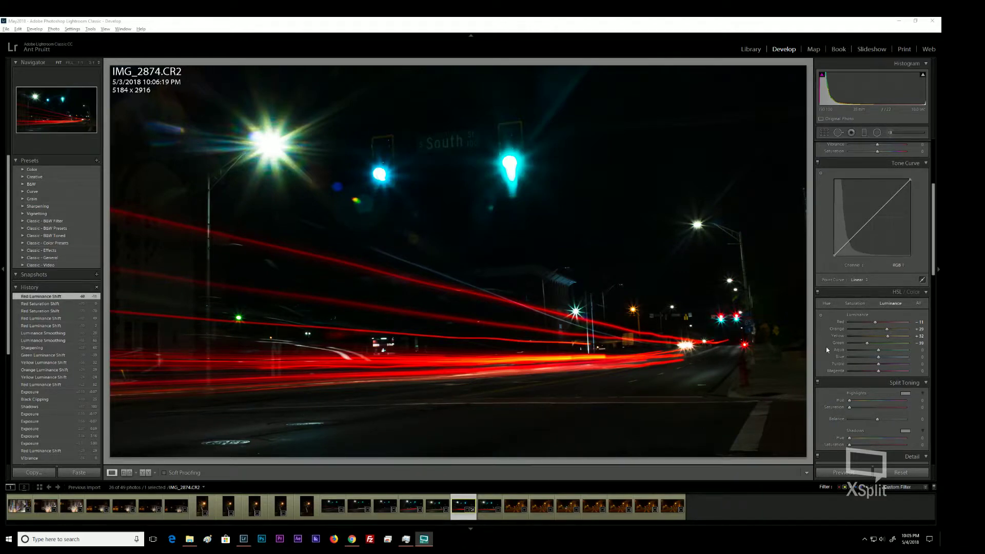
# - Try a positive Vertical perspective correction on the photo and reset it to 0
pyautogui.scroll(-5, 826, 347)
pyautogui.scroll(-4, 821, 344)
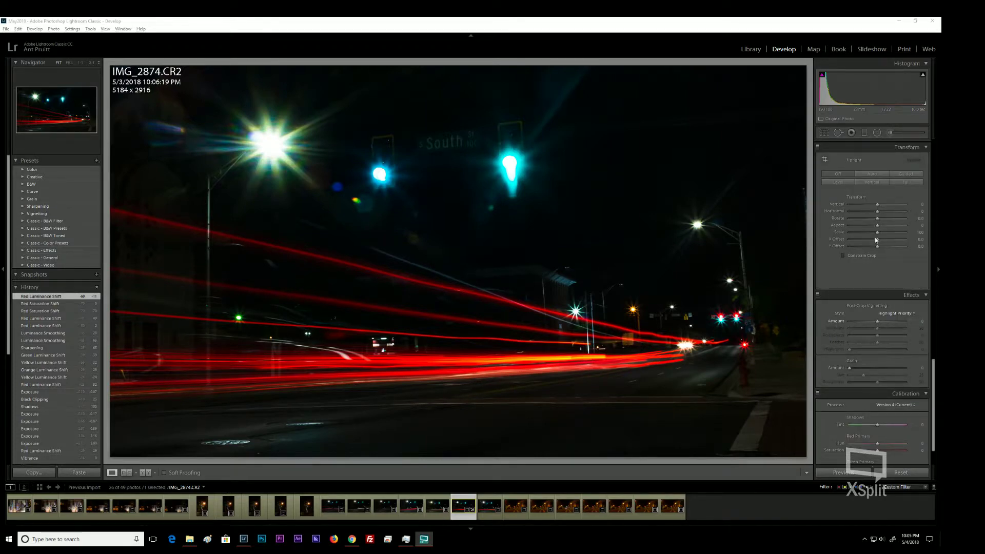
pyautogui.moveTo(877, 205); pyautogui.dragTo(877, 207)
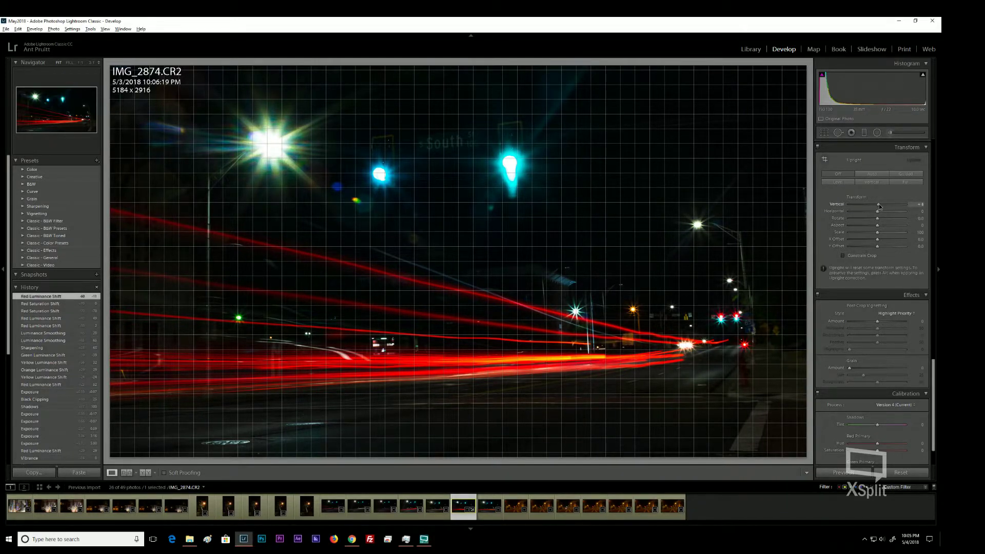
pyautogui.moveTo(878, 206); pyautogui.dragTo(888, 206)
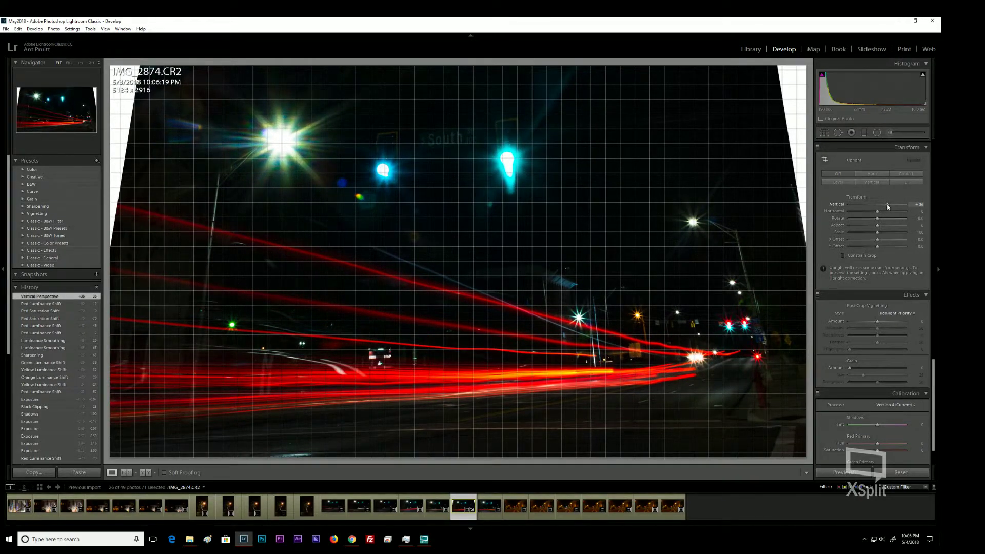
pyautogui.doubleClick(882, 205)
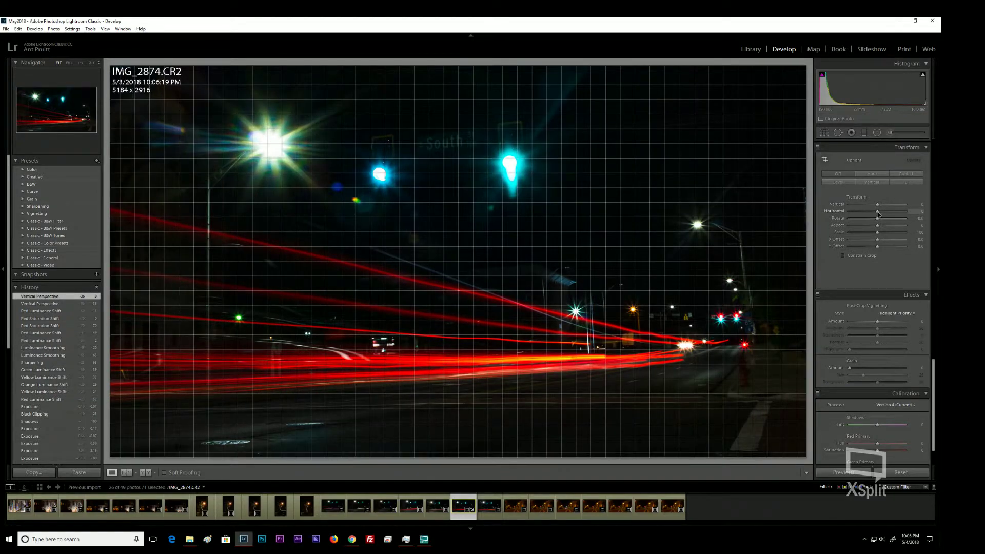
# - Try negative Vertical and Horizontal perspective corrections on the photo and reset both to 0
pyautogui.moveTo(878, 215)
pyautogui.mouseDown()
pyautogui.moveTo(867, 217)
pyautogui.moveTo(876, 208)
pyautogui.mouseUp()
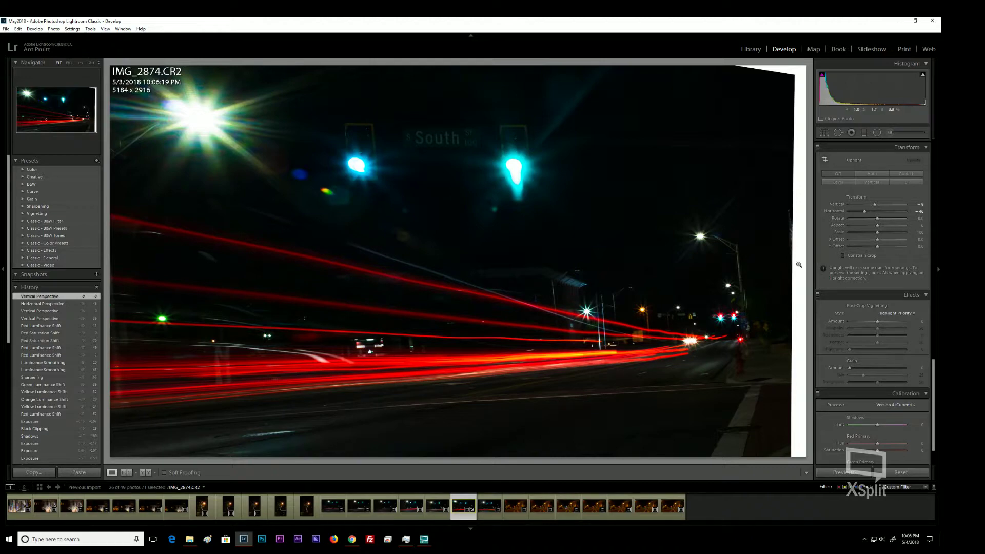
pyautogui.click(875, 204)
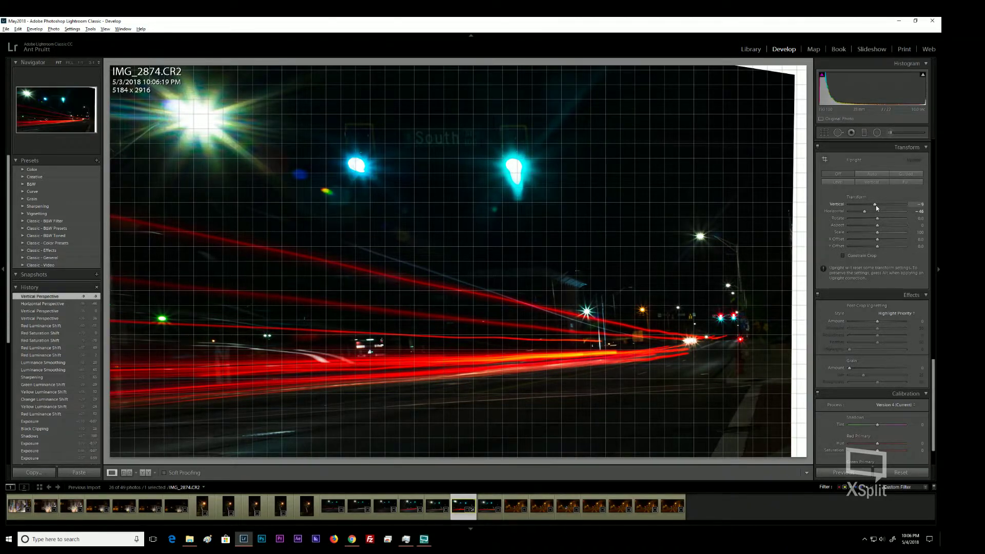
pyautogui.moveTo(865, 212); pyautogui.dragTo(864, 212)
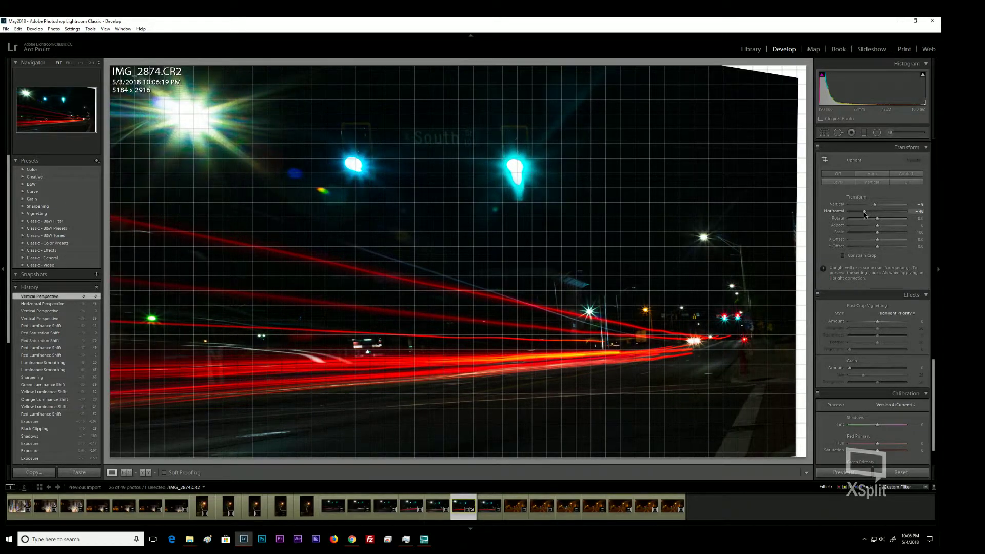
pyautogui.doubleClick(863, 211)
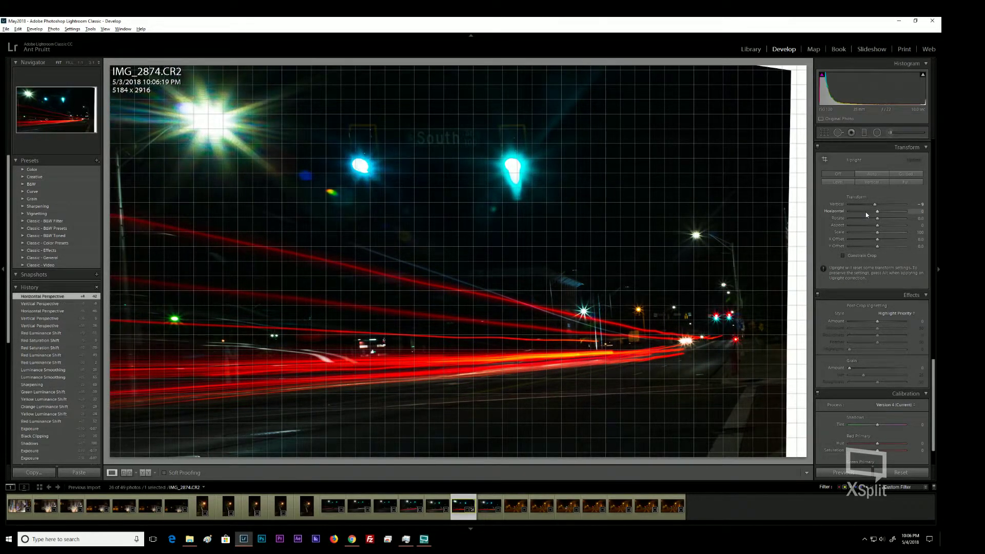
pyautogui.click(866, 211)
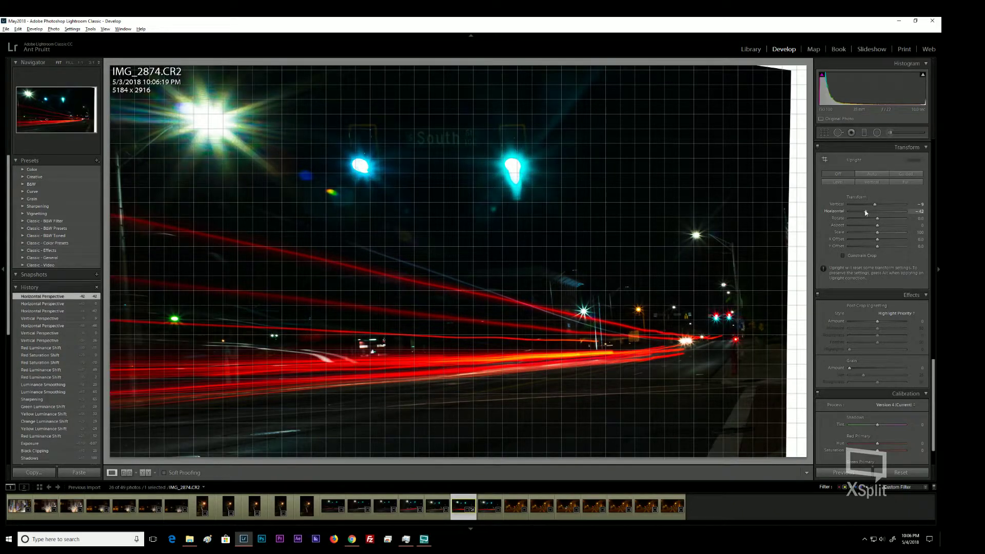
pyautogui.doubleClick(866, 211)
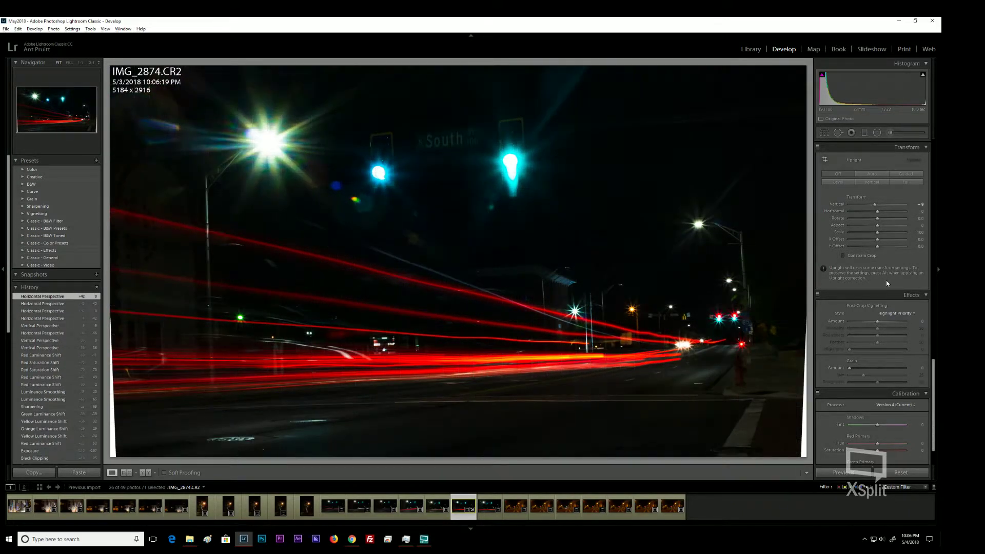
pyautogui.moveTo(874, 204); pyautogui.dragTo(876, 204)
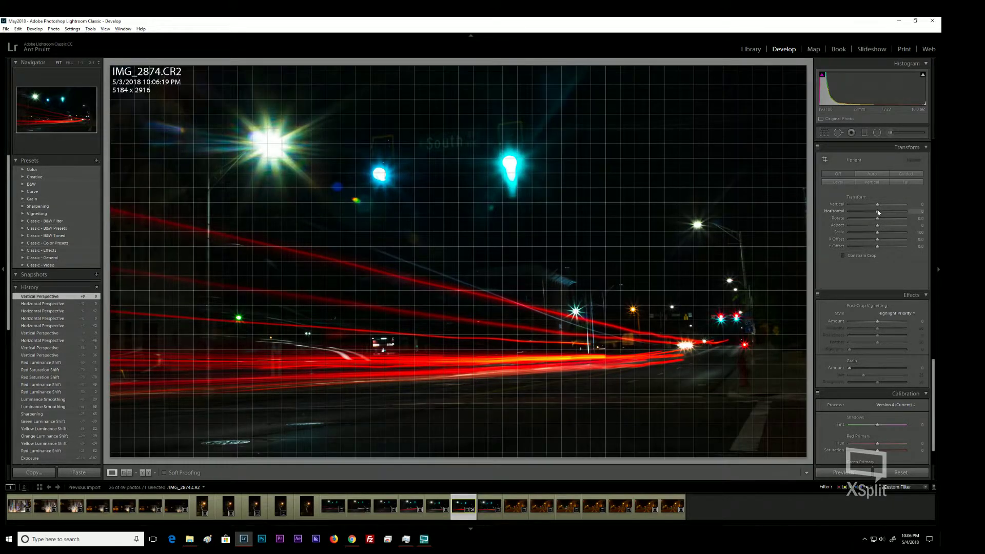
# - Set the Horizontal perspective to -25 and crop off the blank strip along the photo's right edge, to 4804 x 3000
pyautogui.moveTo(879, 212); pyautogui.dragTo(877, 214)
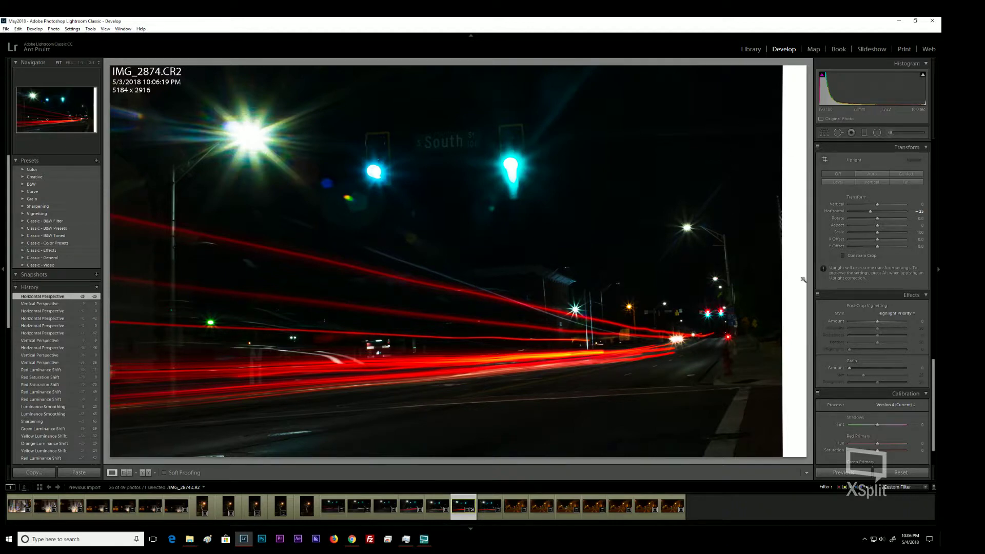
pyautogui.click(834, 178)
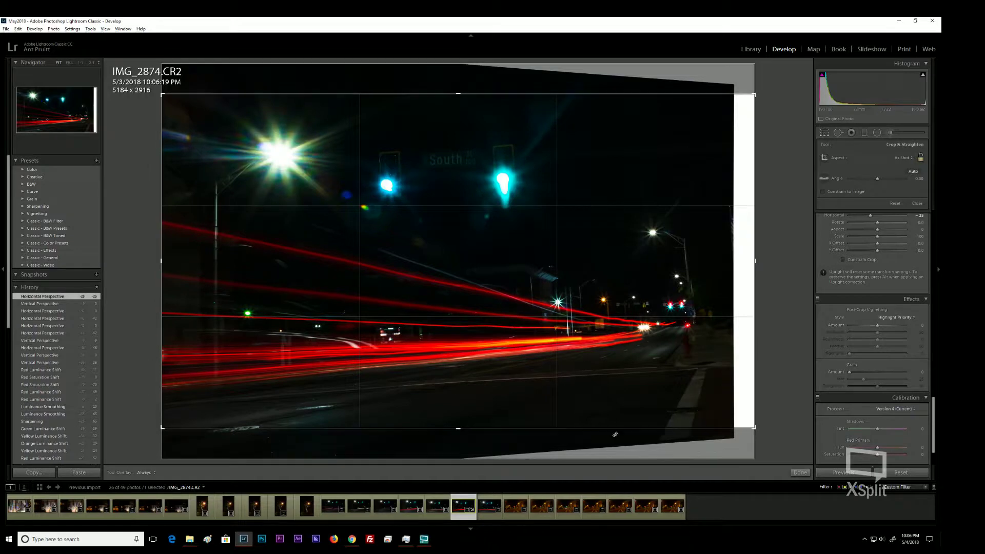
pyautogui.moveTo(621, 431); pyautogui.dragTo(621, 440)
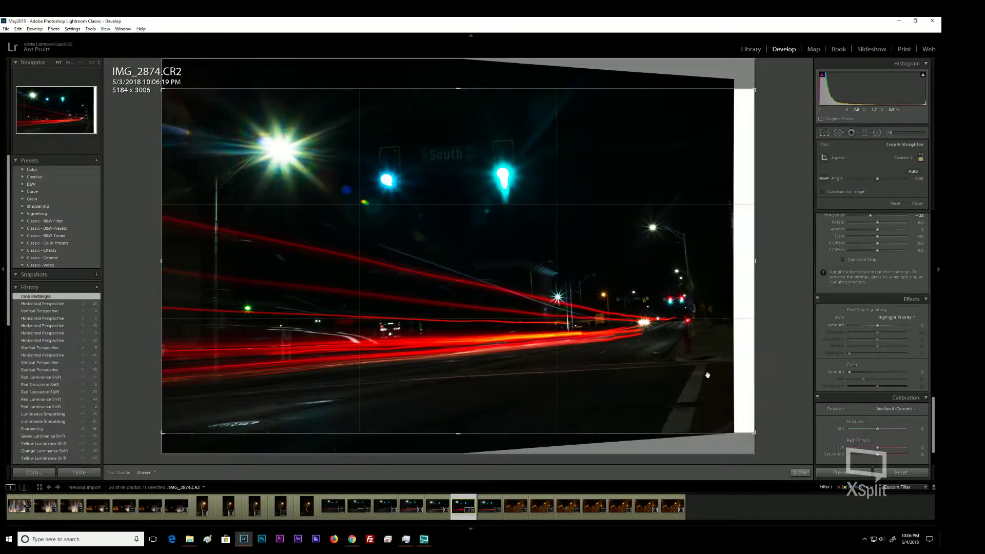
pyautogui.moveTo(753, 260); pyautogui.dragTo(735, 261)
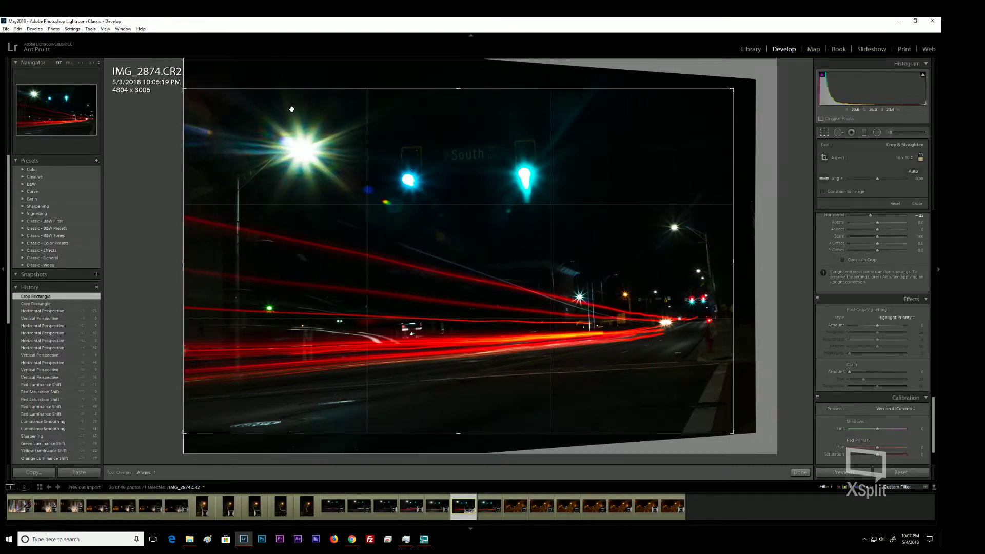
pyautogui.moveTo(304, 84); pyautogui.dragTo(305, 85)
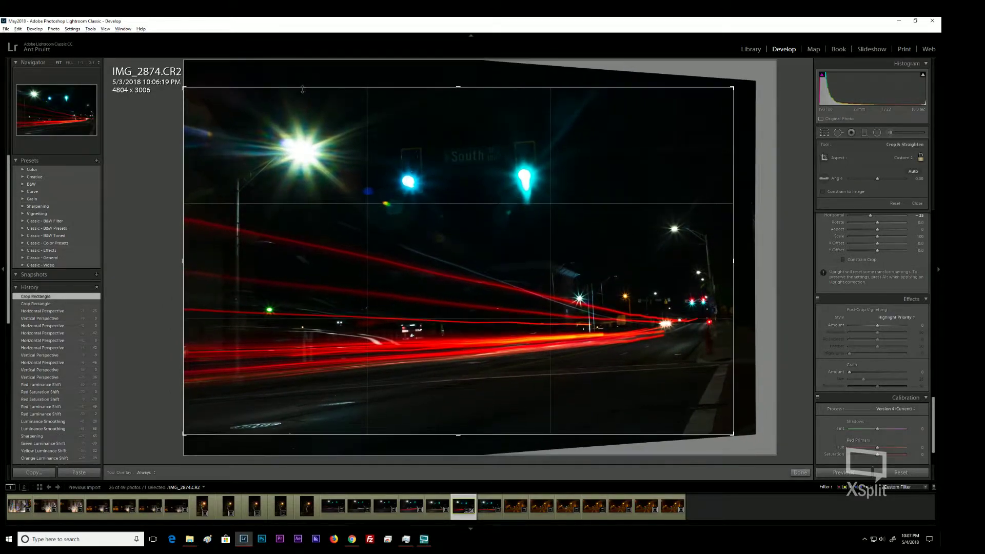
pyautogui.click(825, 133)
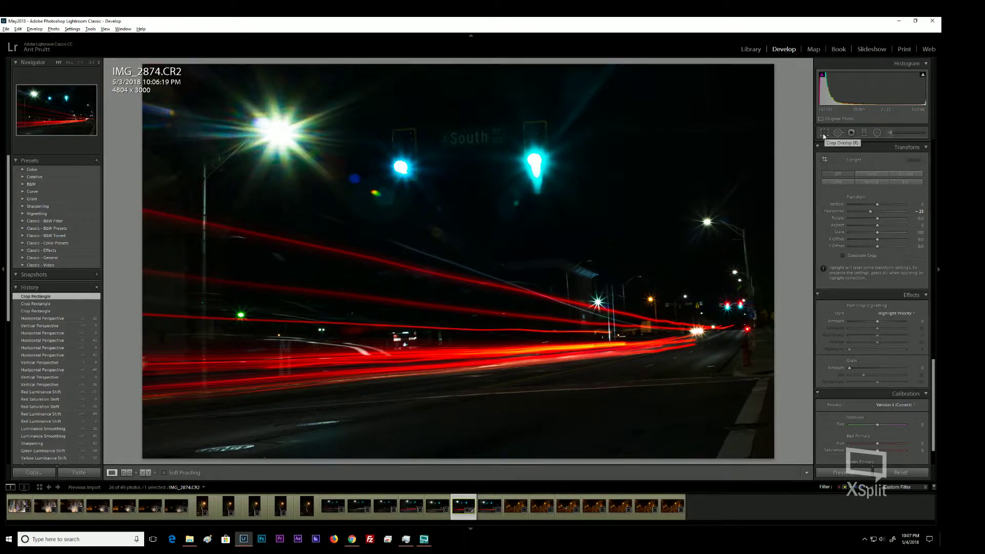
# - Straighten the photo by rotating the crop to an angle of 1.28
pyautogui.click(824, 142)
pyautogui.moveTo(791, 217); pyautogui.dragTo(789, 223)
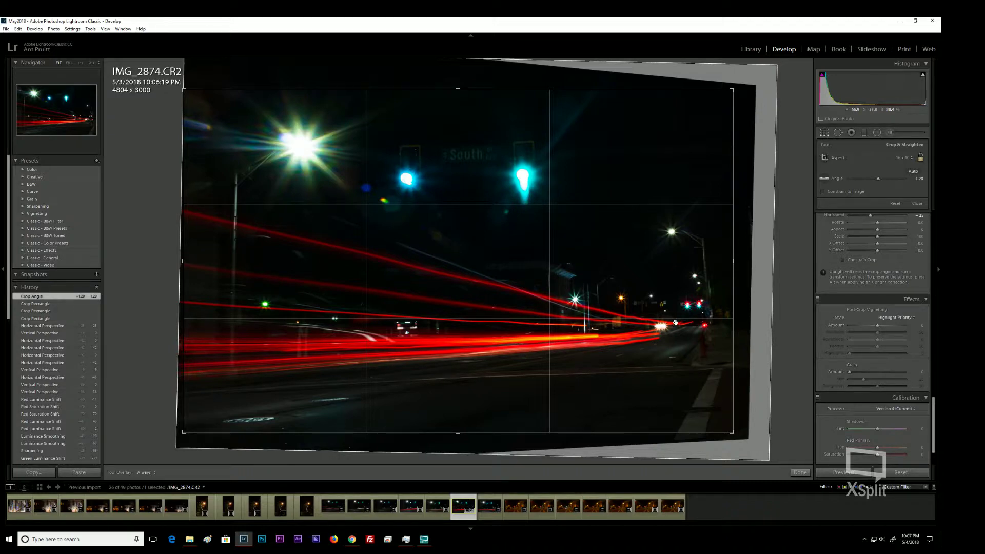
pyautogui.click(824, 133)
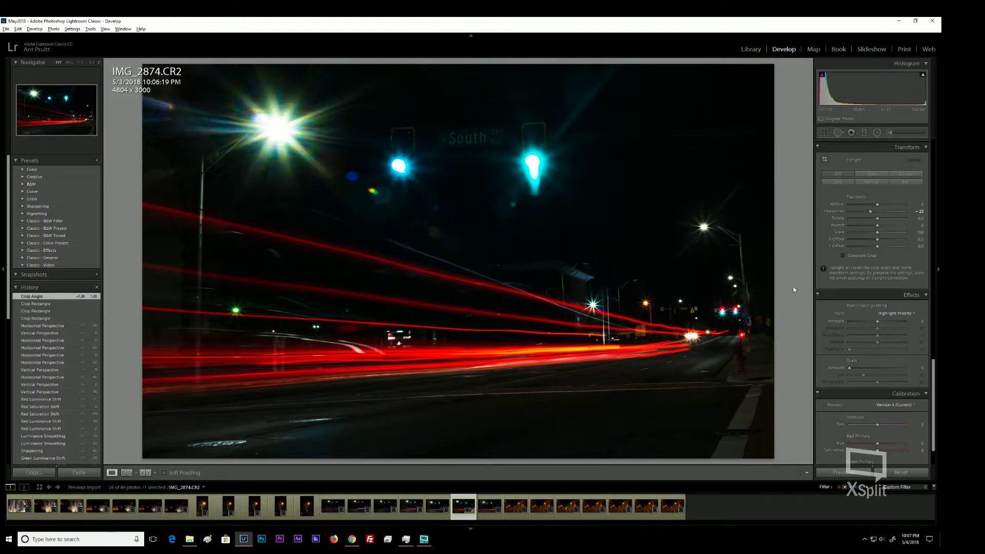
# - Try a post-crop vignette with an Amount of -100 and reset it to 0
pyautogui.click(826, 224)
pyautogui.scroll(-1, 826, 224)
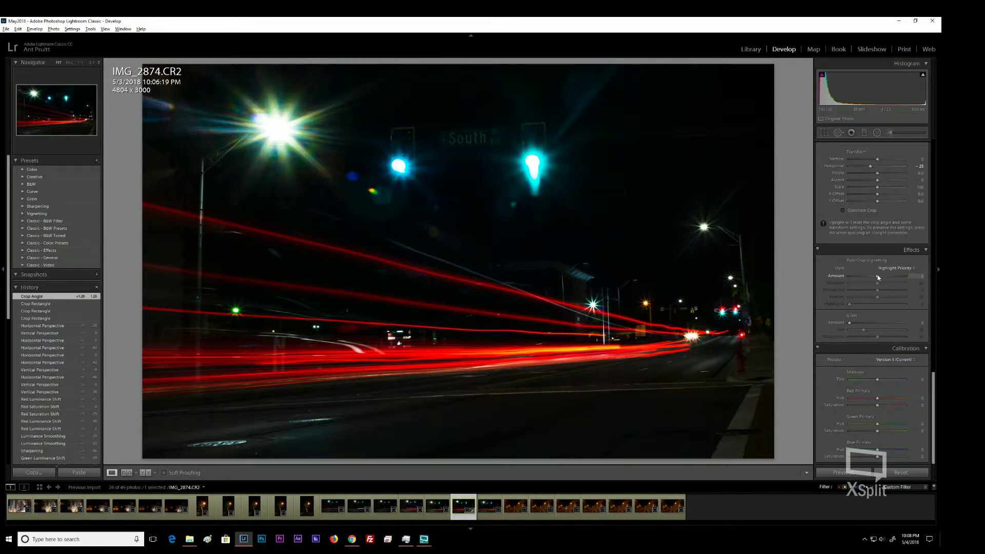
pyautogui.moveTo(877, 275); pyautogui.dragTo(842, 281)
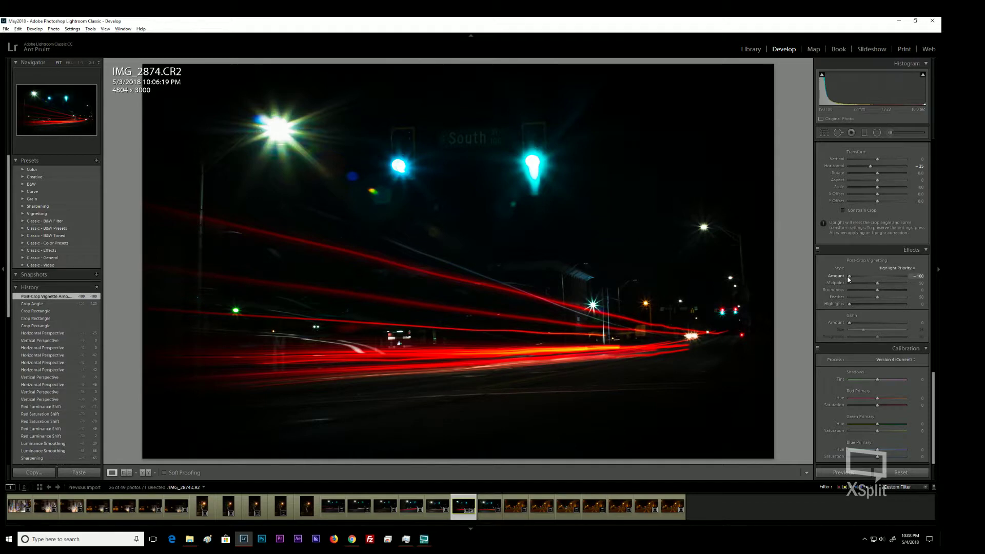
pyautogui.doubleClick(847, 276)
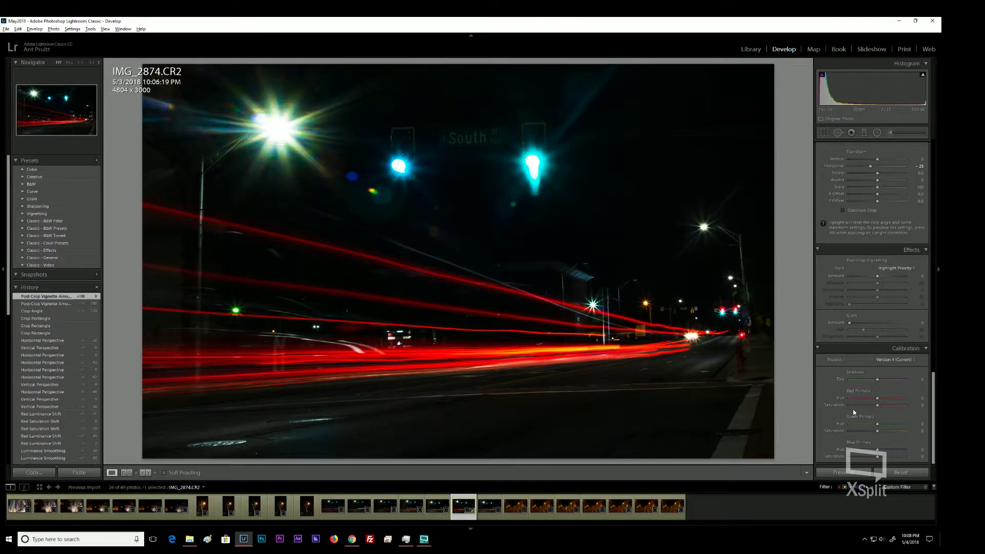
# - Activate the Adjustment Brush with the Burn (Darken) effect
pyautogui.scroll(10, 852, 412)
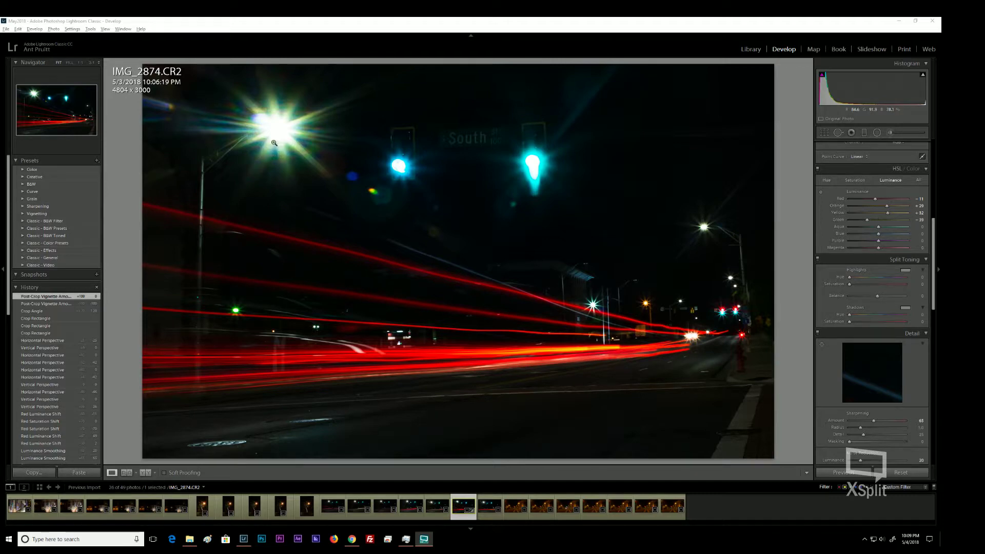
pyautogui.click(890, 133)
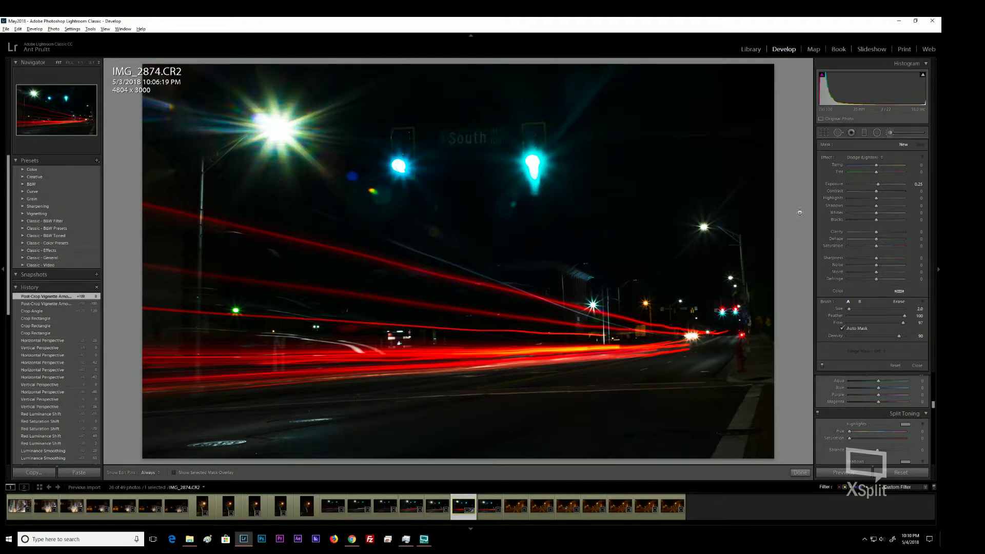
pyautogui.click(865, 158)
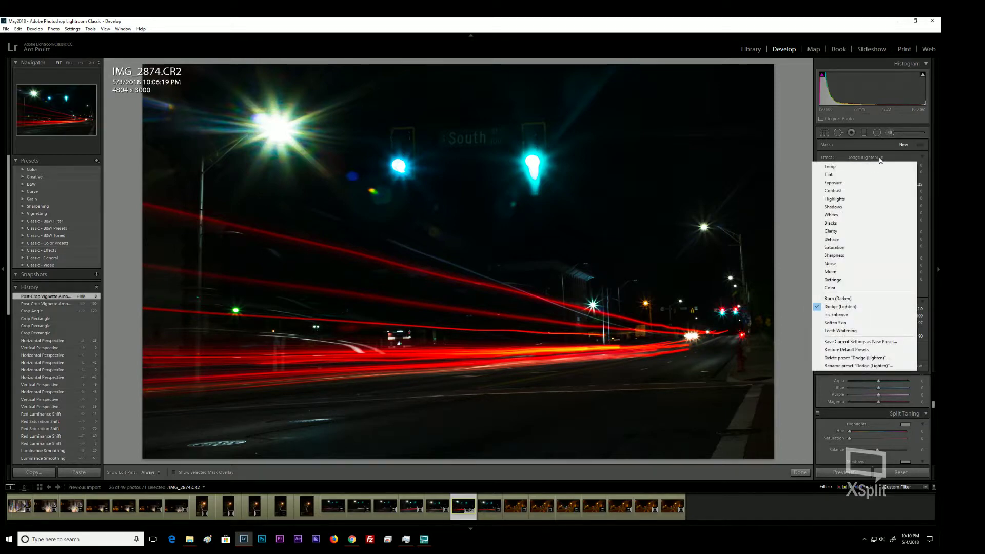
pyautogui.click(861, 299)
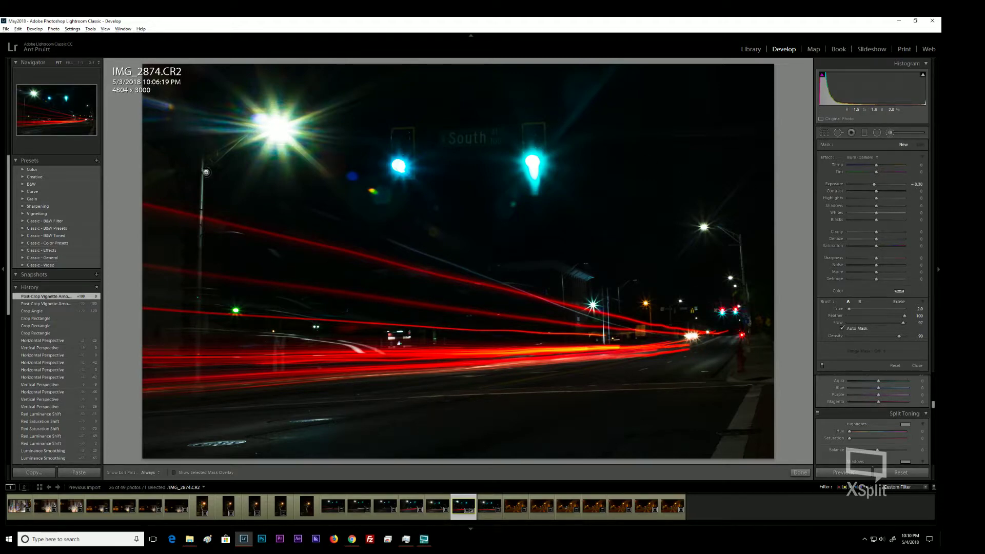
# - Burn the glare and flare around the large streetlight, painting beside its pole, to its left, above it and over its centre
pyautogui.click(191, 188)
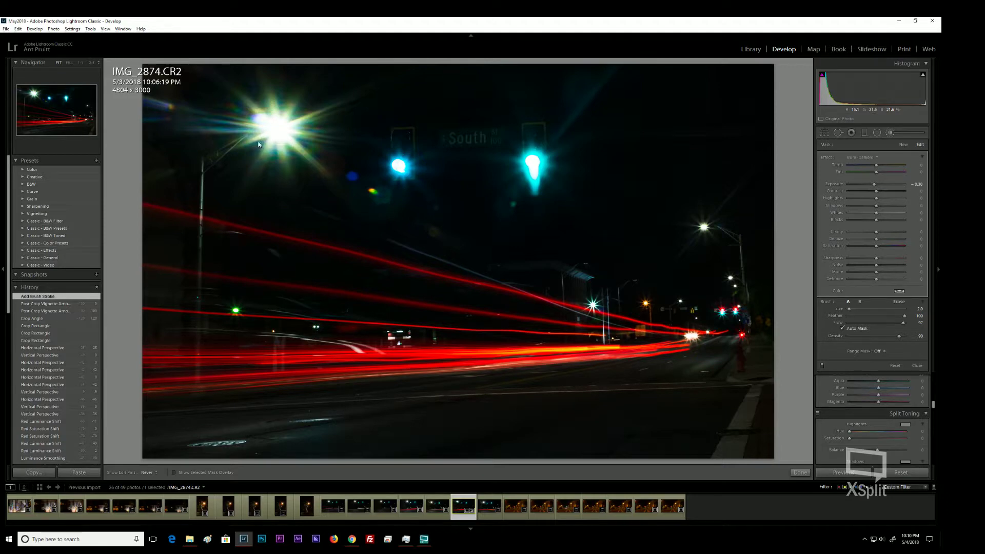
pyautogui.click(241, 137)
pyautogui.click(202, 122)
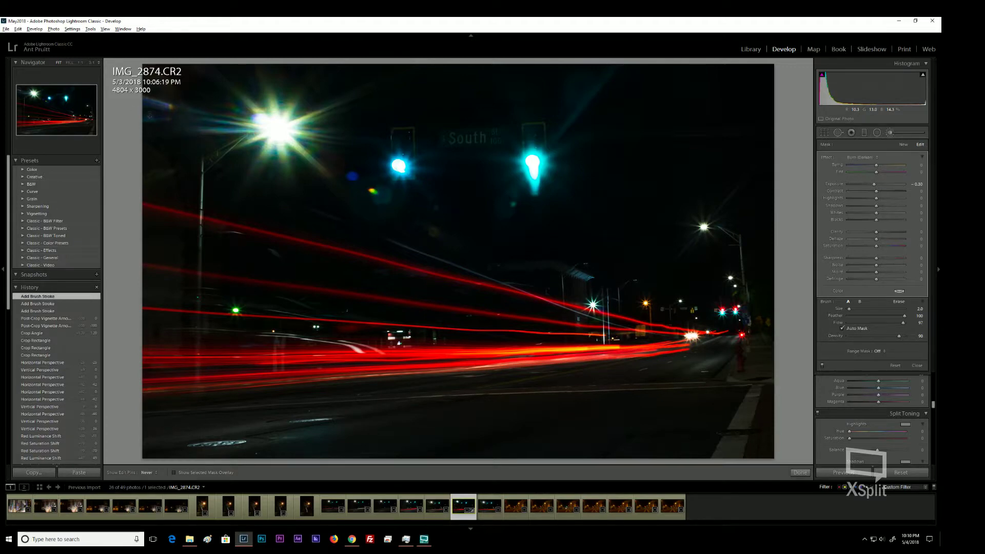
pyautogui.click(215, 127)
pyautogui.press('h')
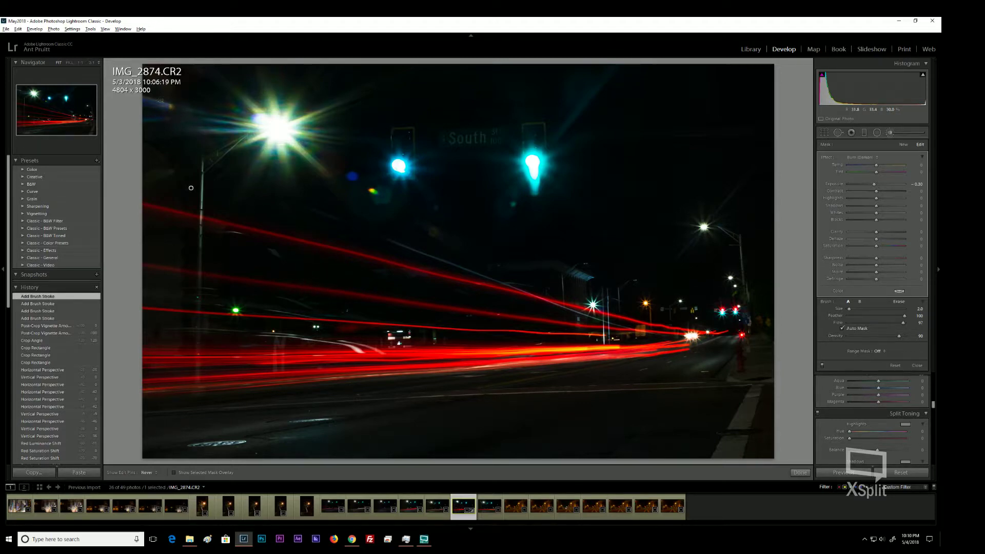
pyautogui.press('h')
pyautogui.moveTo(164, 87); pyautogui.dragTo(245, 96)
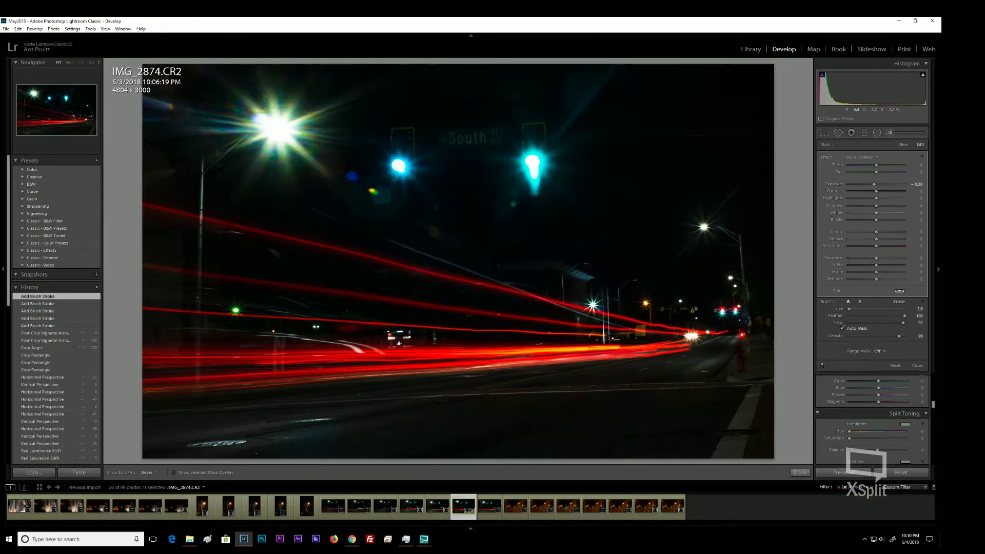
pyautogui.click(276, 103)
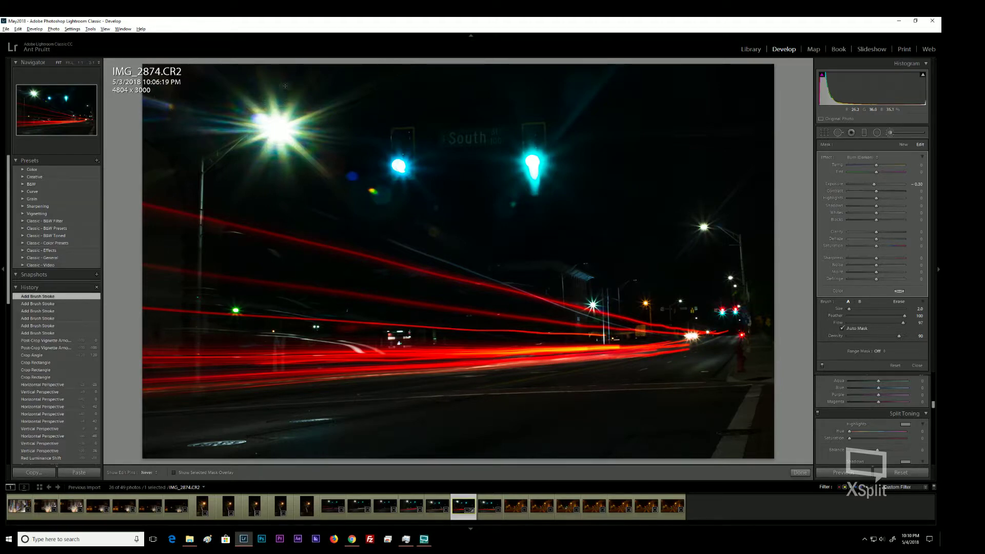
pyautogui.click(267, 99)
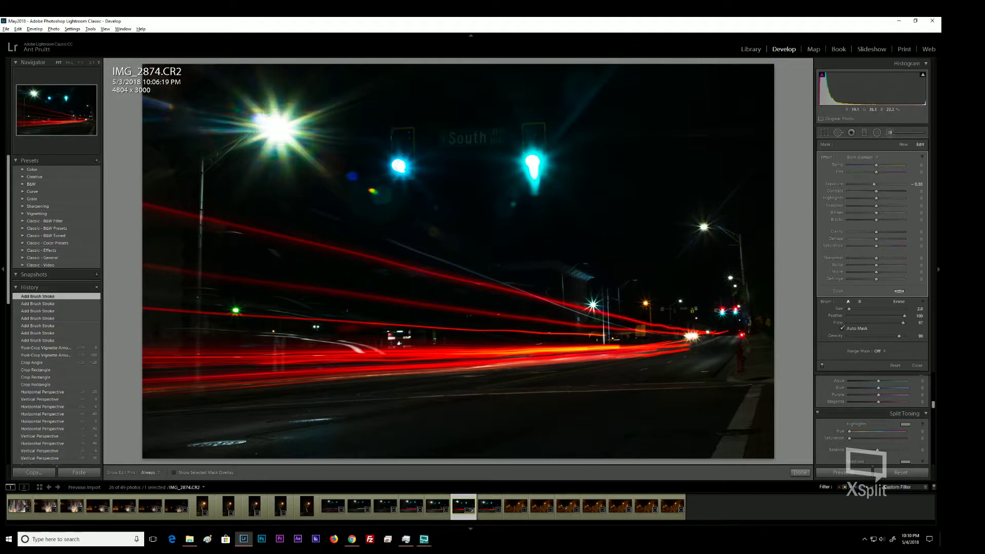
pyautogui.click(240, 106)
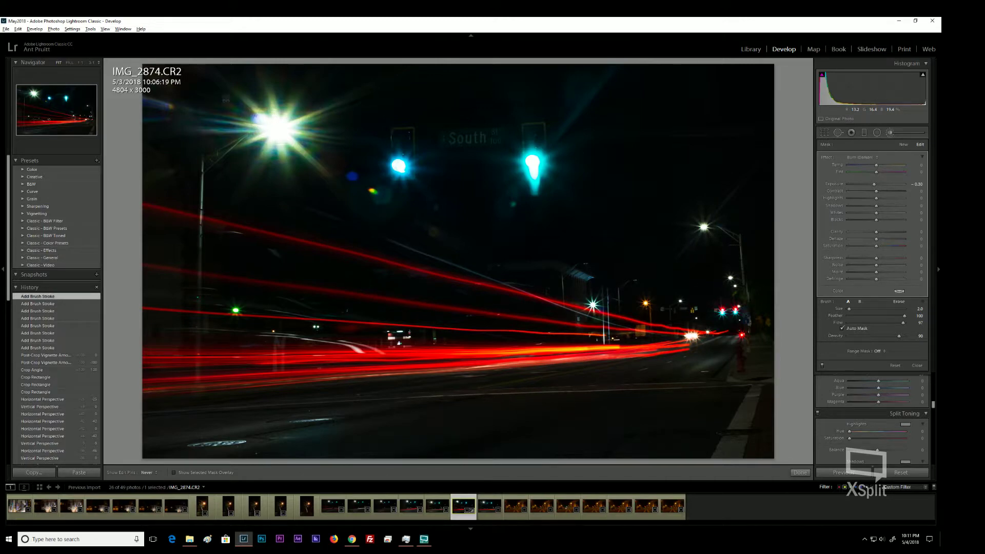
pyautogui.moveTo(272, 123); pyautogui.dragTo(286, 130)
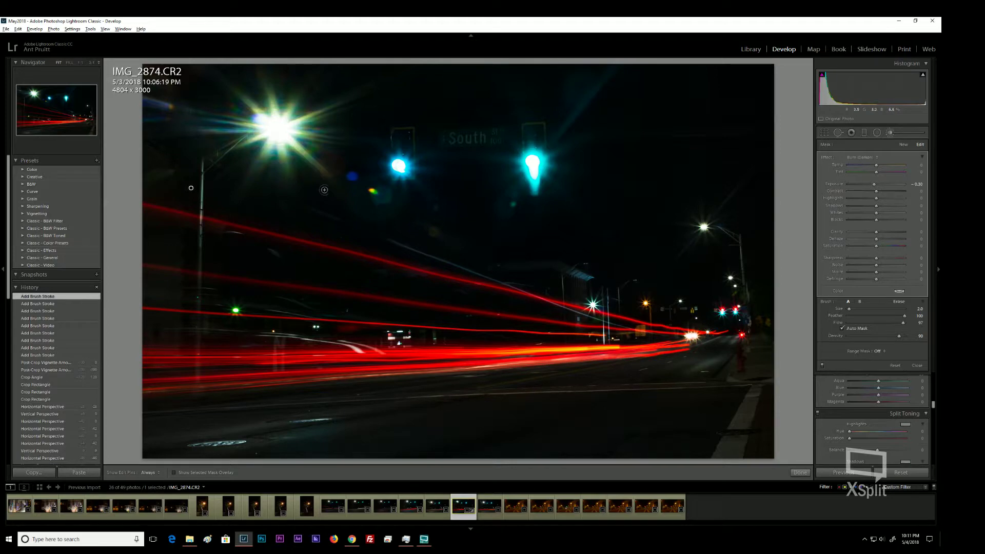
# - Show the brush mask overlay to check the burned area around the streetlight, and hide it again
pyautogui.press('o')
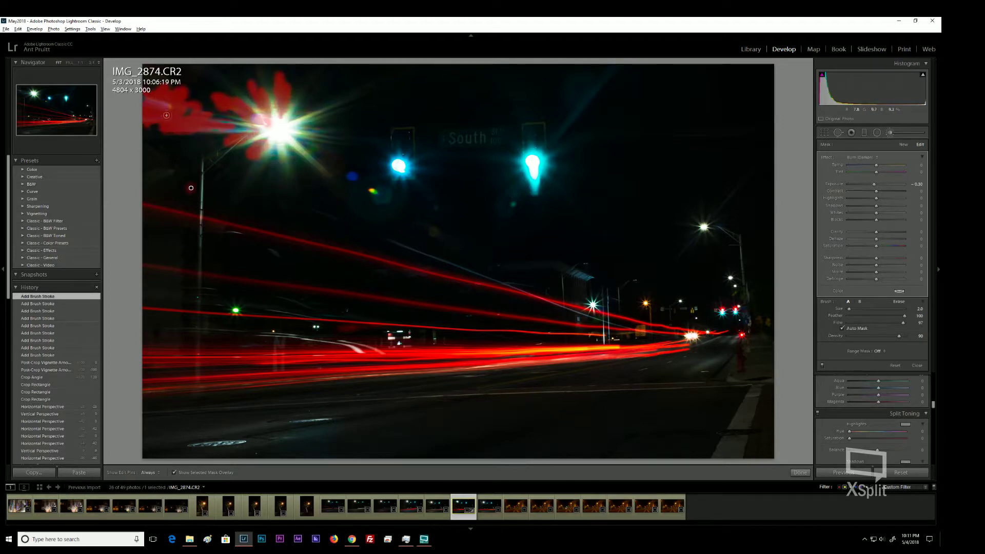
pyautogui.press('h')
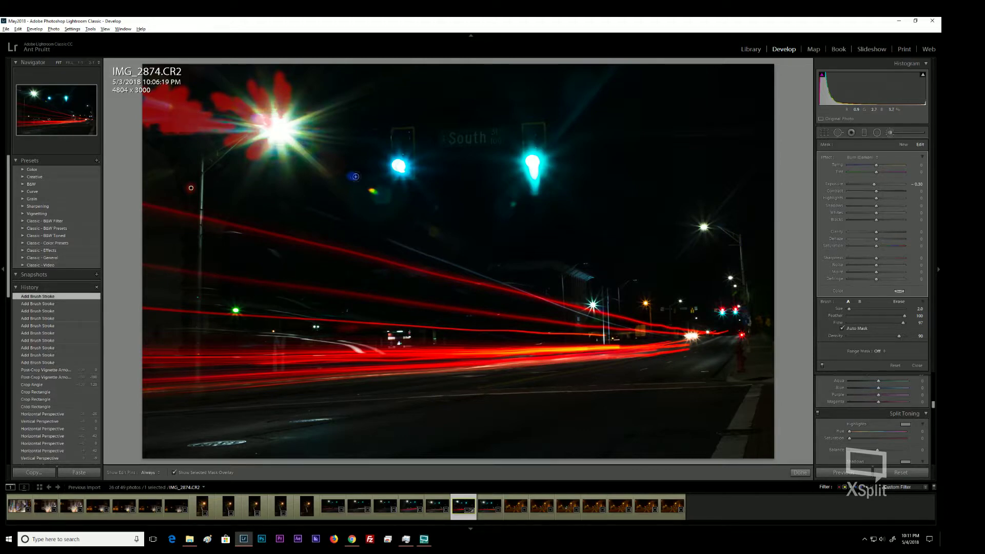
pyautogui.press('o')
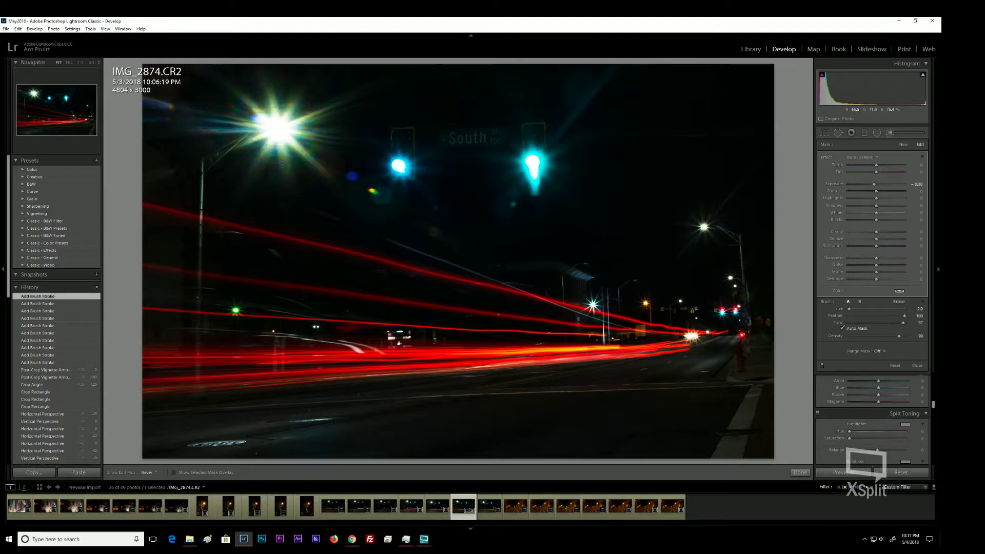
# - Extend the burn strokes over the glare to the right of and above the large streetlight
pyautogui.moveTo(304, 166); pyautogui.dragTo(303, 141)
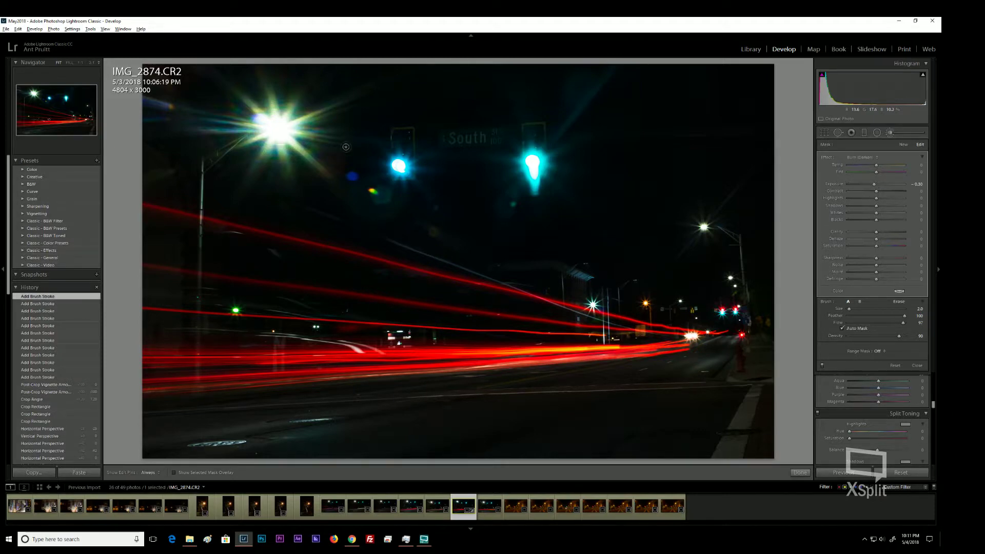
pyautogui.moveTo(346, 147); pyautogui.dragTo(340, 160)
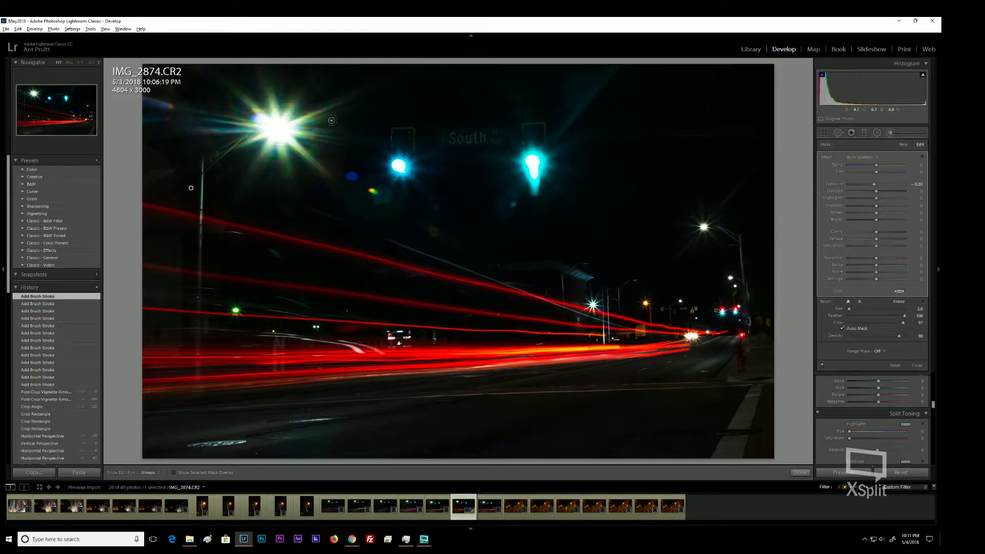
pyautogui.press('h')
pyautogui.click(298, 126)
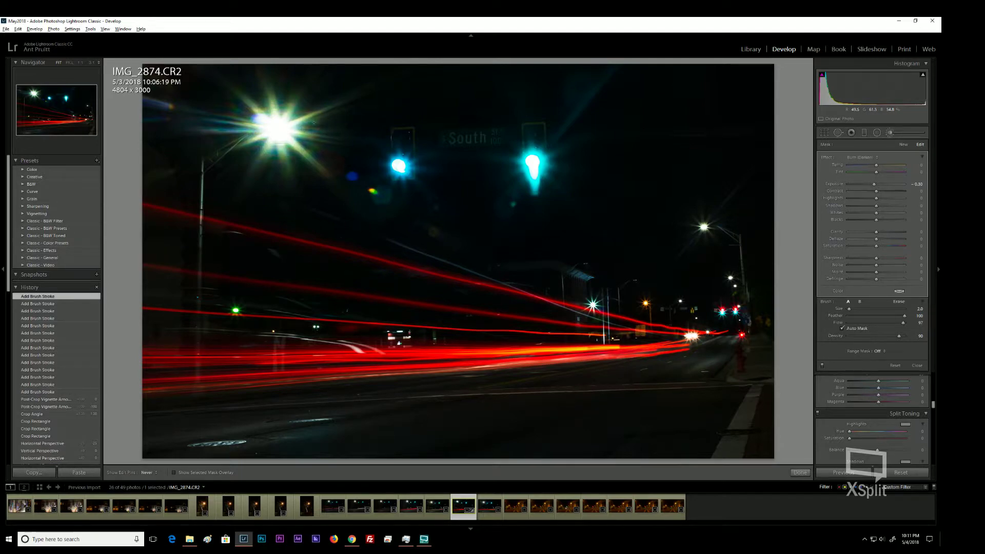
pyautogui.click(314, 95)
pyautogui.click(292, 83)
pyautogui.click(314, 79)
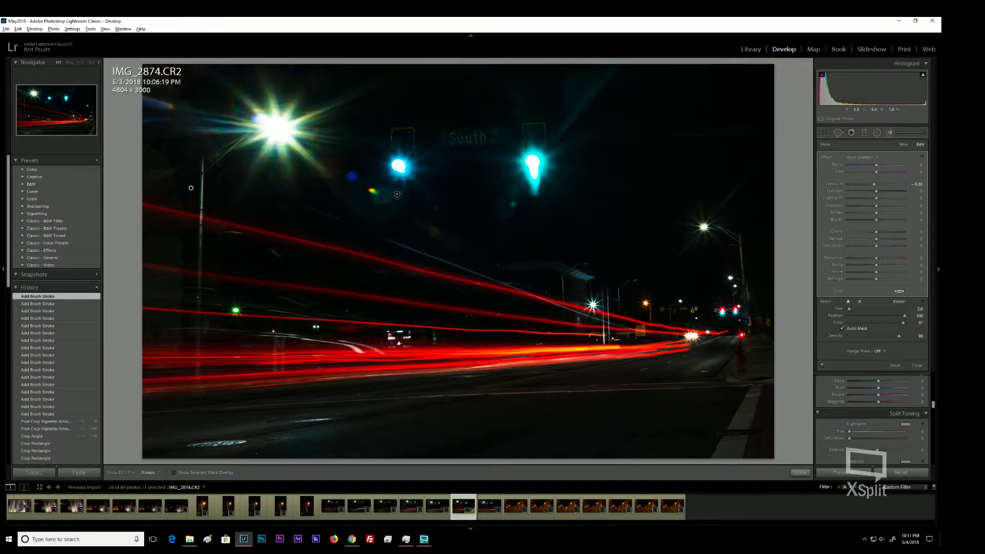
# - Strengthen the burn around the streetlight by lowering the brush Exposure to about -1.0
pyautogui.press('h')
pyautogui.moveTo(865, 186); pyautogui.dragTo(864, 185)
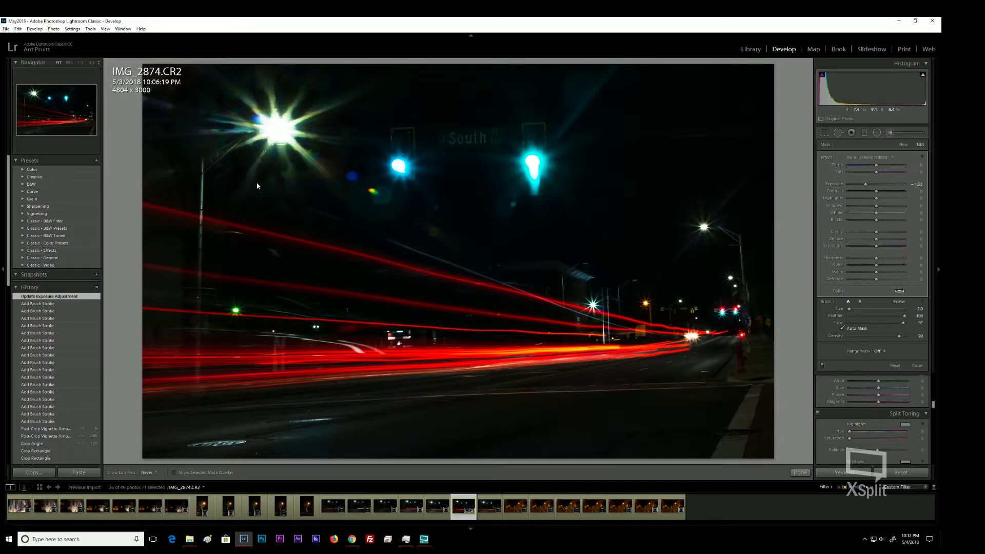
# - Paint darkening brush strokes over the sky glow below the large streetlight, using the current burn adjustment with Auto Mask
pyautogui.moveTo(257, 185); pyautogui.dragTo(243, 187)
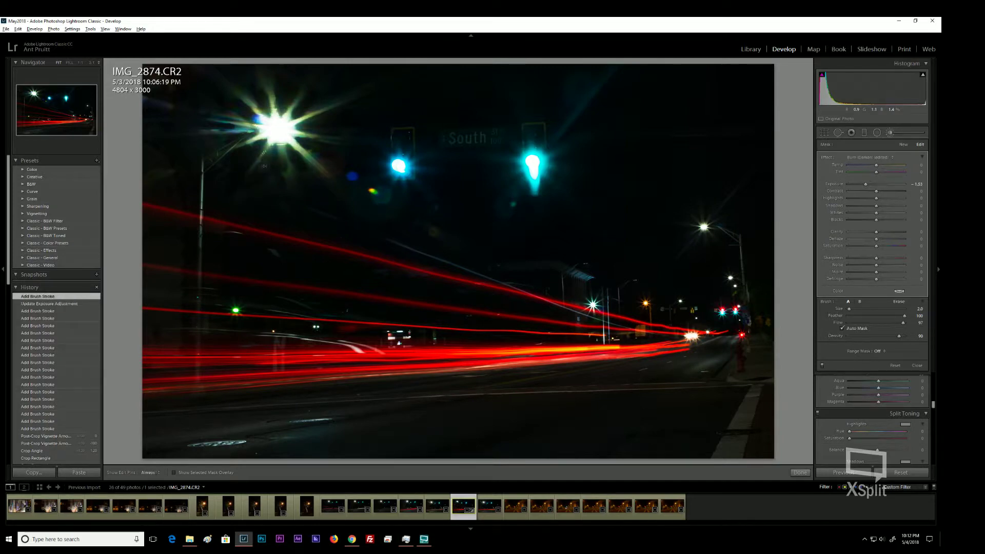
pyautogui.press('h')
pyautogui.click(276, 174)
pyautogui.click(305, 175)
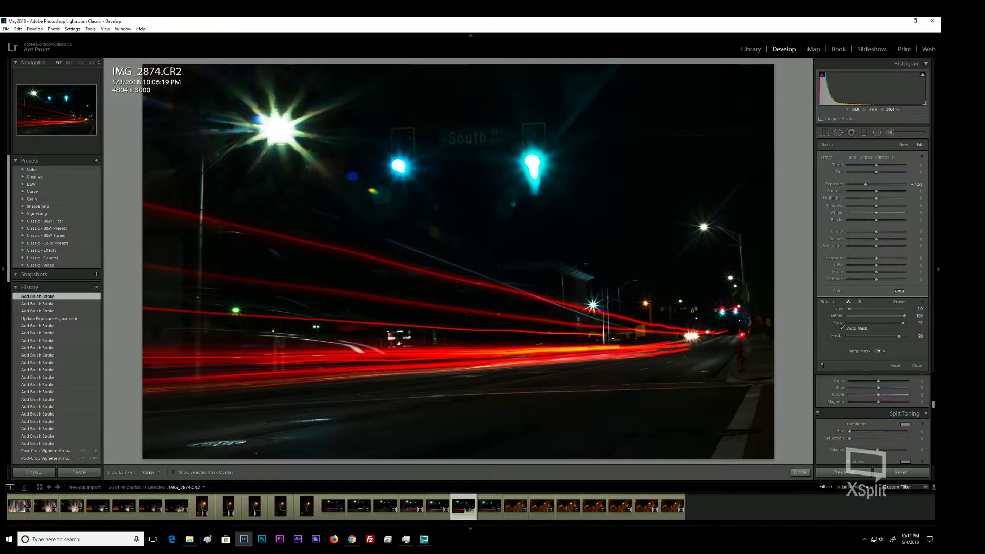
pyautogui.click(304, 168)
pyautogui.press('h')
pyautogui.click(337, 182)
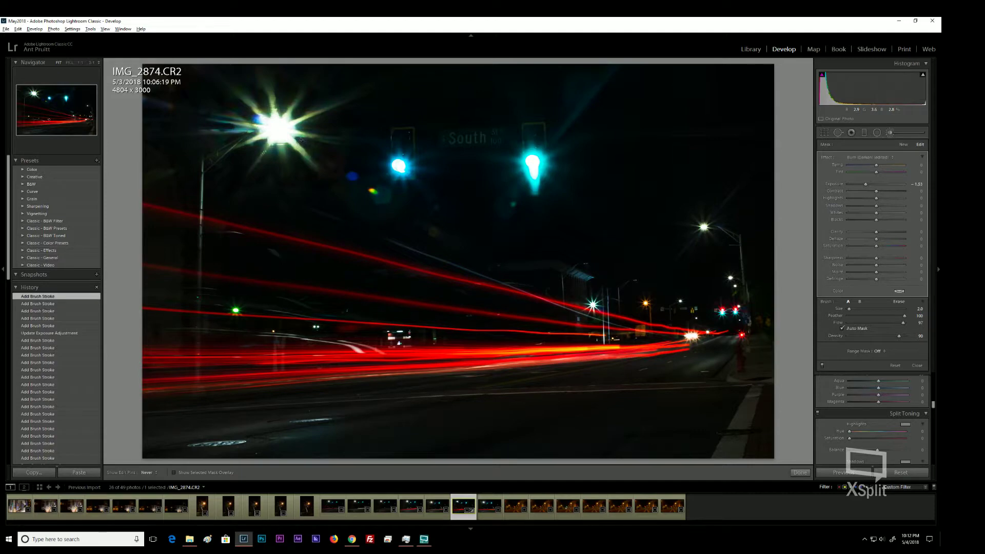
# - Darken the glow between the rays on the right and upper-right side of the large streetlight
pyautogui.moveTo(310, 145)
pyautogui.mouseDown()
pyautogui.moveTo(351, 148)
pyautogui.moveTo(318, 126)
pyautogui.mouseUp()
pyautogui.press('h')
pyautogui.press('h')
pyautogui.moveTo(334, 98)
pyautogui.mouseDown()
pyautogui.moveTo(298, 112)
pyautogui.moveTo(329, 97)
pyautogui.moveTo(302, 108)
pyautogui.moveTo(317, 99)
pyautogui.moveTo(298, 75)
pyautogui.mouseUp()
pyautogui.press('h')
pyautogui.press('h')
pyautogui.moveTo(299, 97); pyautogui.dragTo(292, 103)
pyautogui.press('h')
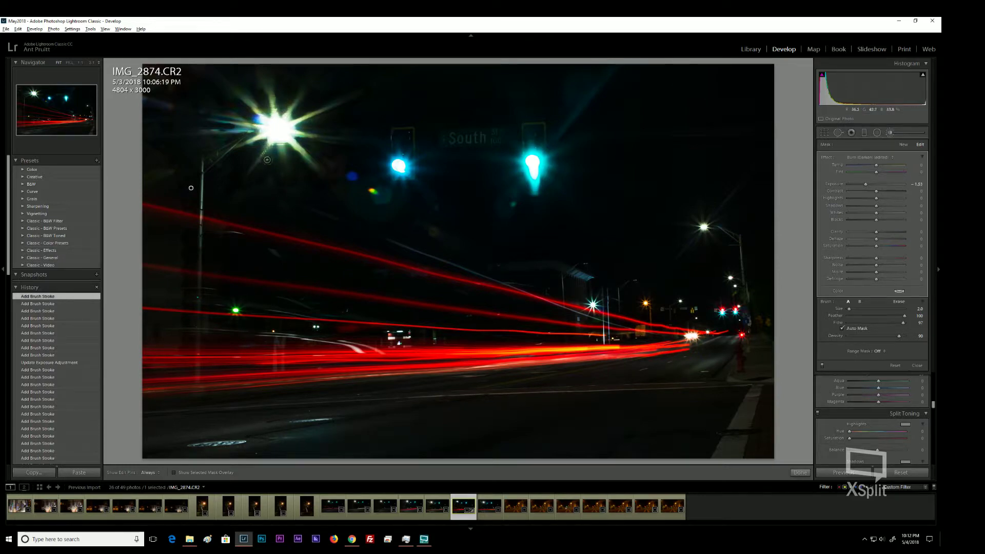
# - Darken the sky above and left of the large streetlight, and check the painted area with the mask overlay
pyautogui.press('h')
pyautogui.moveTo(277, 78)
pyautogui.mouseDown()
pyautogui.moveTo(297, 112)
pyautogui.moveTo(300, 101)
pyautogui.moveTo(260, 102)
pyautogui.mouseUp()
pyautogui.press('h')
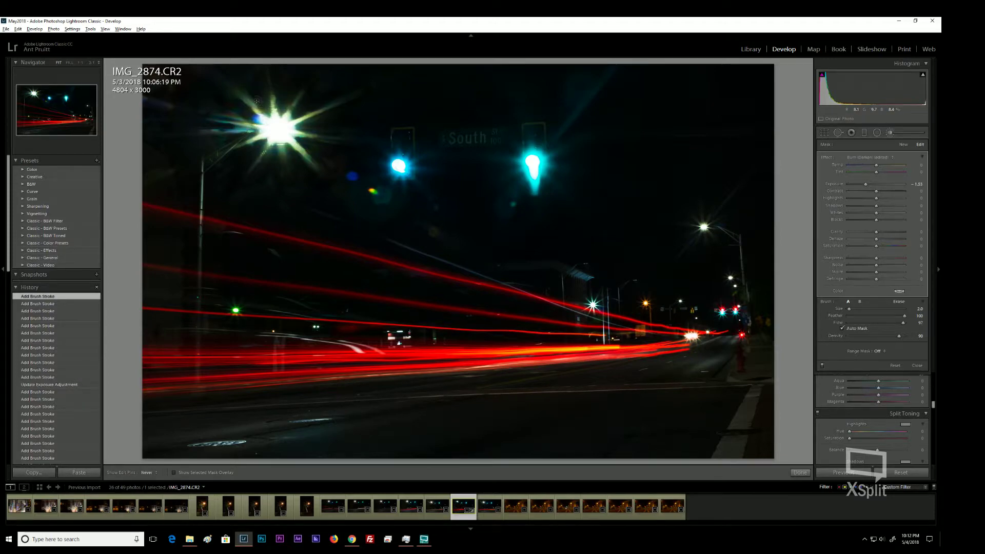
pyautogui.press('h')
pyautogui.press('h')
pyautogui.moveTo(238, 115)
pyautogui.mouseDown()
pyautogui.moveTo(227, 109)
pyautogui.moveTo(208, 123)
pyautogui.mouseUp()
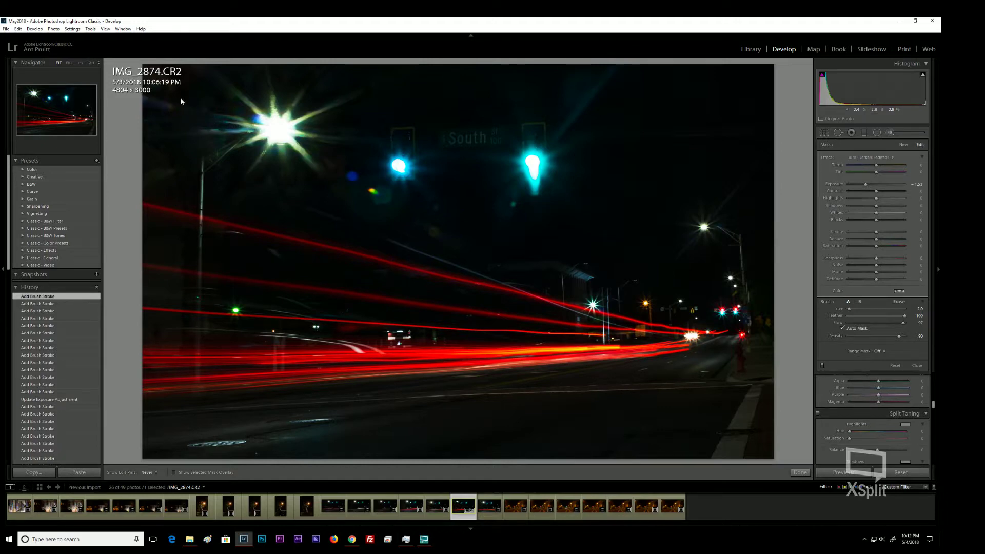
pyautogui.moveTo(182, 103); pyautogui.dragTo(195, 118)
pyautogui.click(191, 188)
pyautogui.press('o')
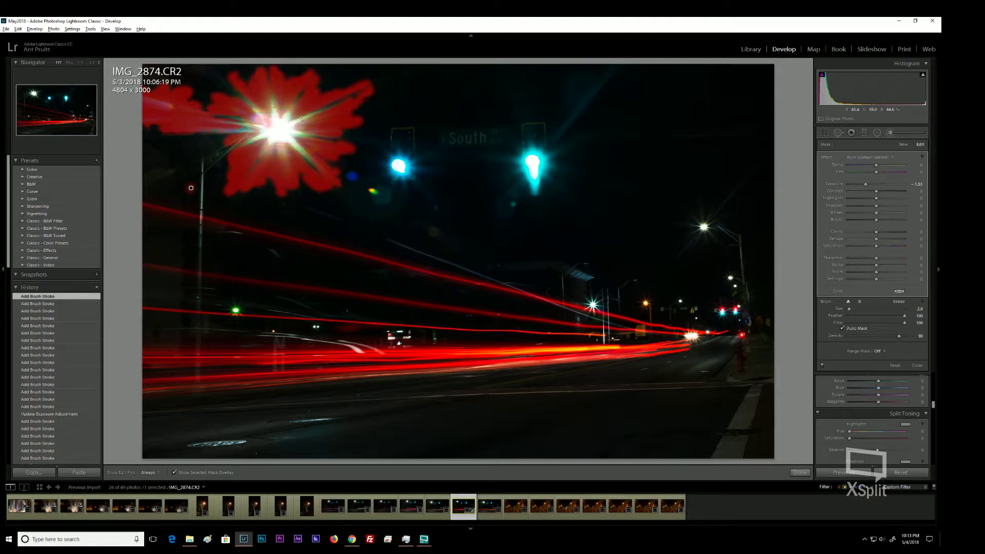
pyautogui.press('o')
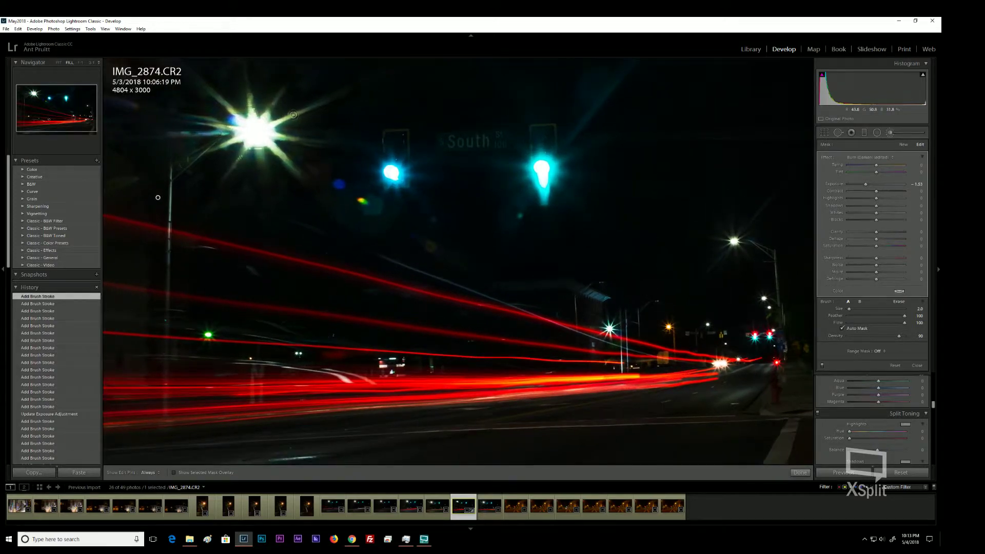
# - Erase the darkening mask from the streetlight's upper rays with an eraser brush of size 2.0
pyautogui.press('z')
pyautogui.moveTo(185, 149); pyautogui.dragTo(552, 244)
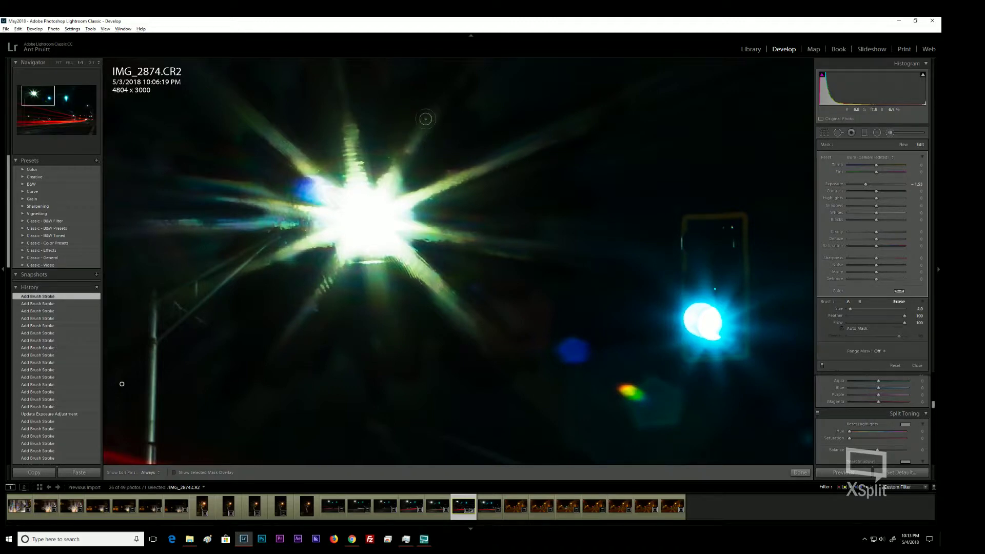
pyautogui.press('alt')
pyautogui.press('h')
pyautogui.press('h')
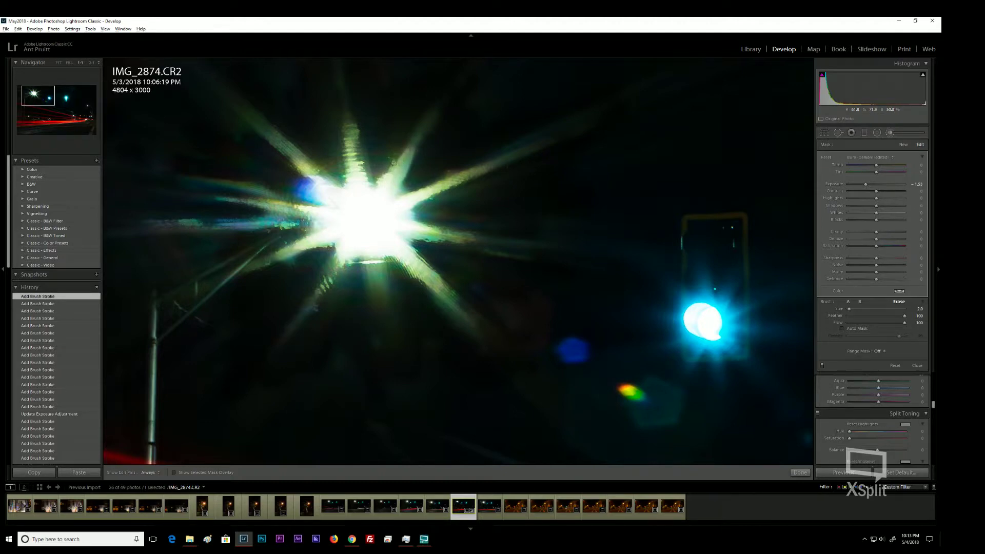
pyautogui.click(393, 163)
pyautogui.click(414, 140)
pyautogui.click(424, 121)
pyautogui.click(395, 165)
pyautogui.click(362, 130)
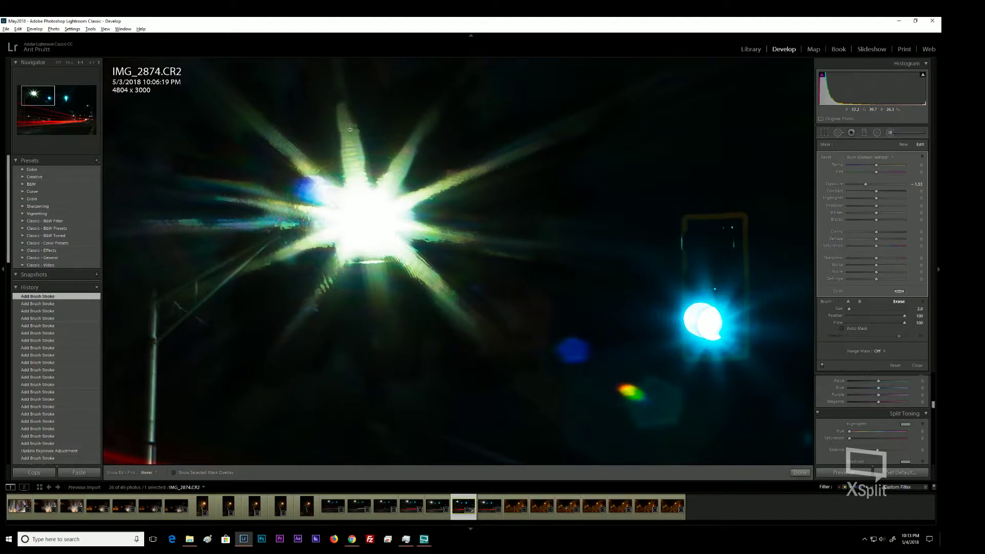
pyautogui.click(307, 170)
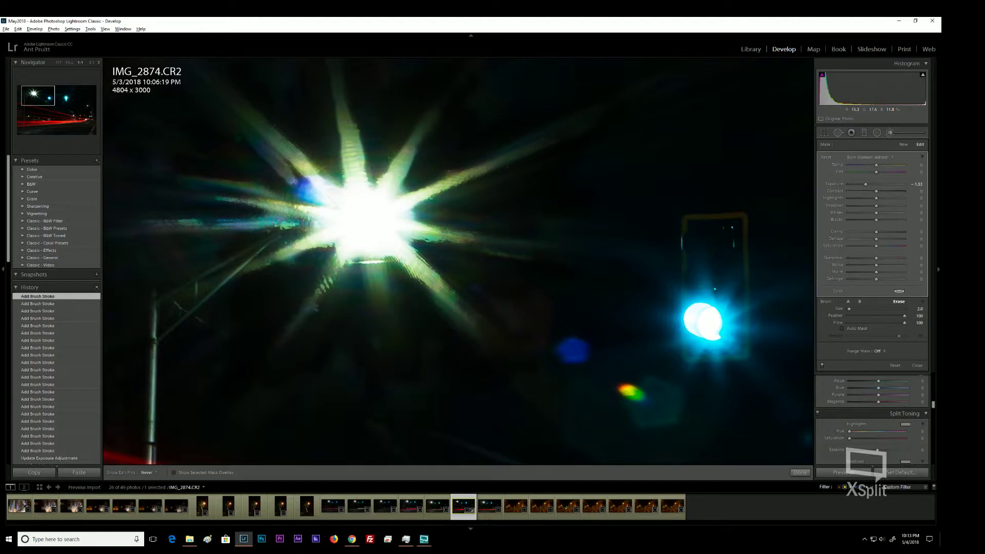
pyautogui.moveTo(290, 171)
pyautogui.mouseDown()
pyautogui.moveTo(319, 204)
pyautogui.moveTo(306, 185)
pyautogui.mouseUp()
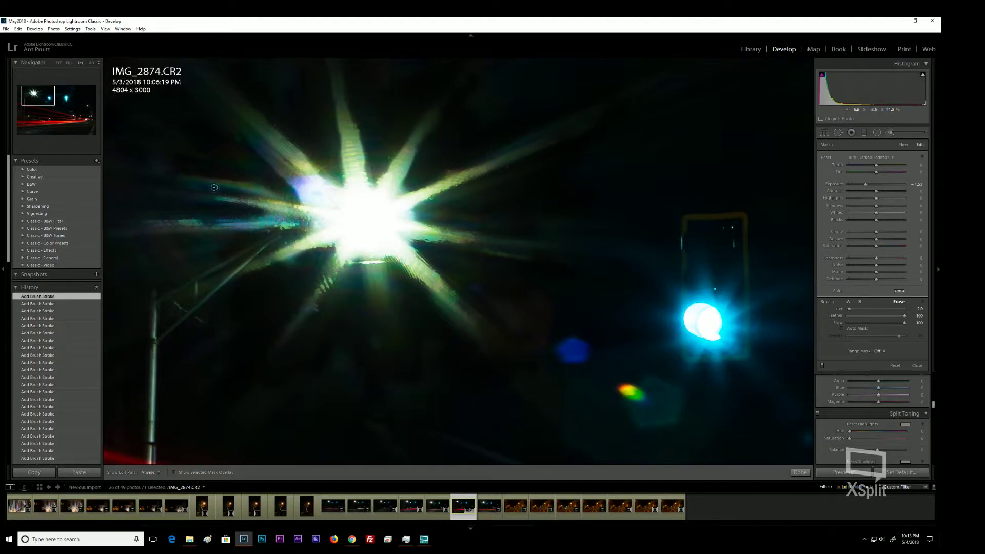
# - Erase the darkening mask from the bluish rays on the left side of the streetlight
pyautogui.press('h')
pyautogui.moveTo(260, 196); pyautogui.dragTo(298, 198)
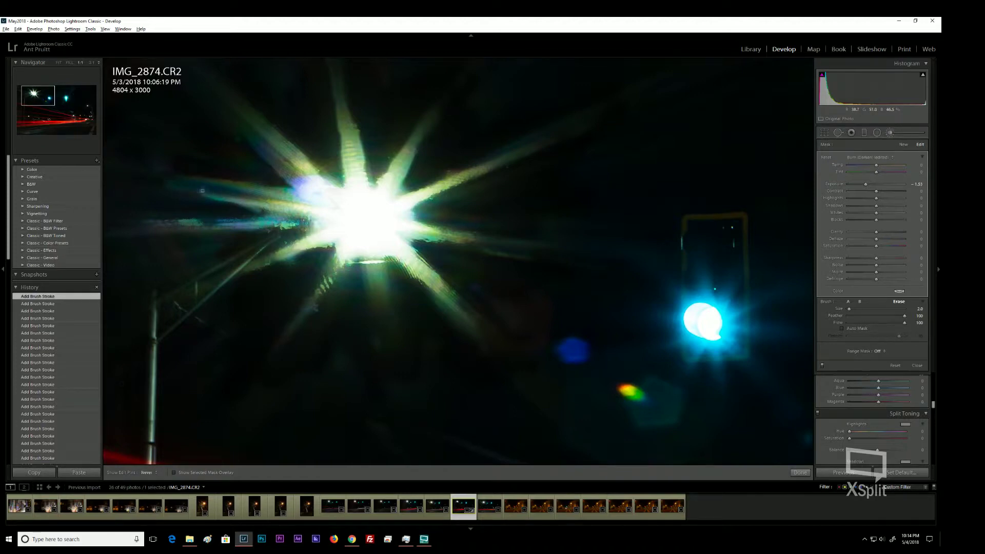
pyautogui.press('h')
pyautogui.press('h')
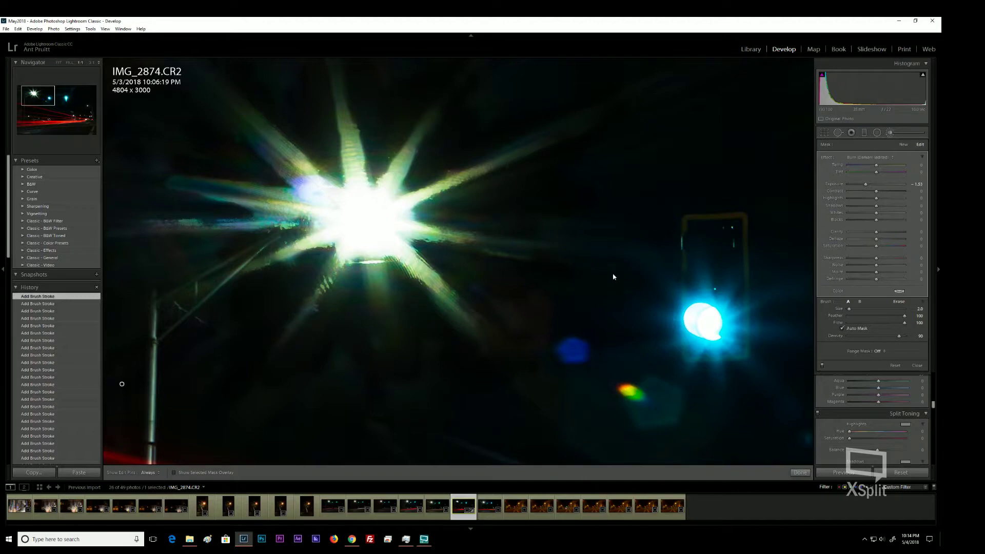
pyautogui.hotkey('alt', 'Tab')
pyautogui.press('h')
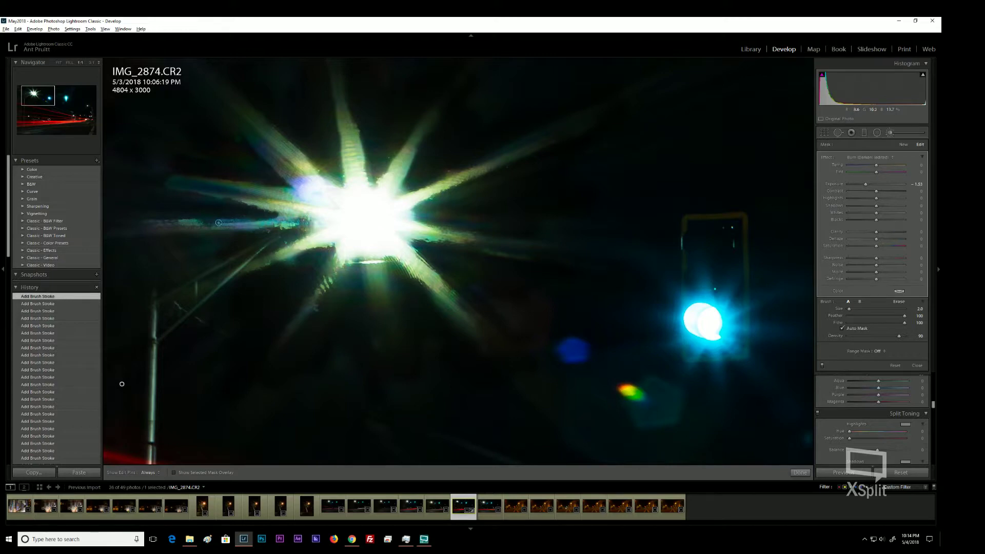
pyautogui.press('h')
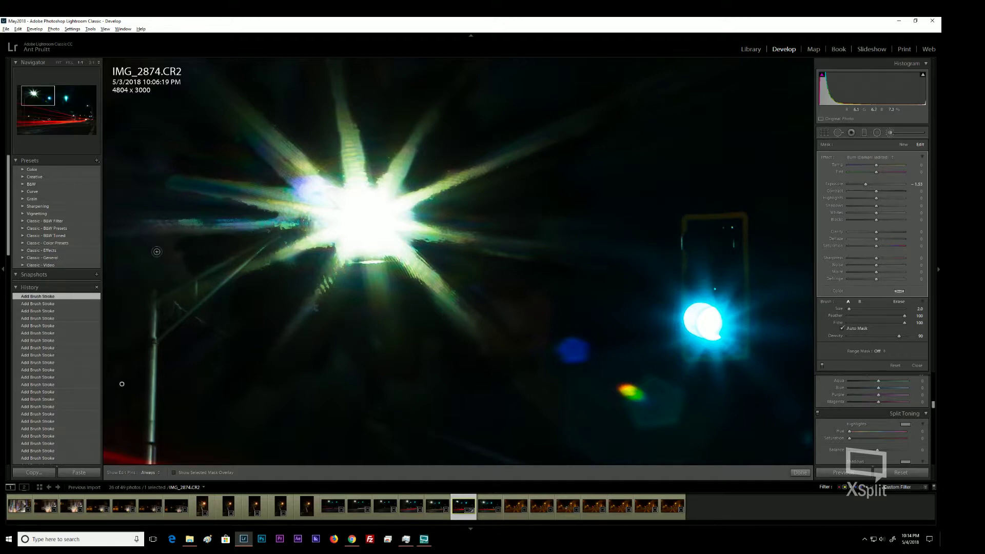
# - Darken the haze around the tips of the streetlight's left rays with brush size 6.0, and return the size to 2.0
pyautogui.press('h')
pyautogui.press(']')
pyautogui.press(']')
pyautogui.press(']')
pyautogui.press(']')
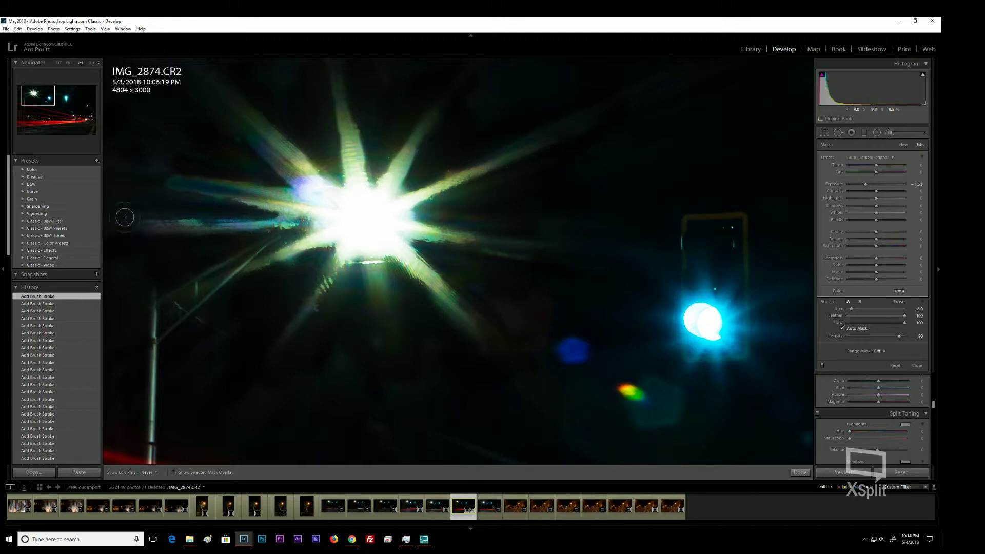
pyautogui.press('[')
pyautogui.press('[')
pyautogui.press('[')
pyautogui.press('[')
# - Restore the streetlight's horizontal left rays and its upper-right ray by erasing the darkening mask along them
pyautogui.press('alt')
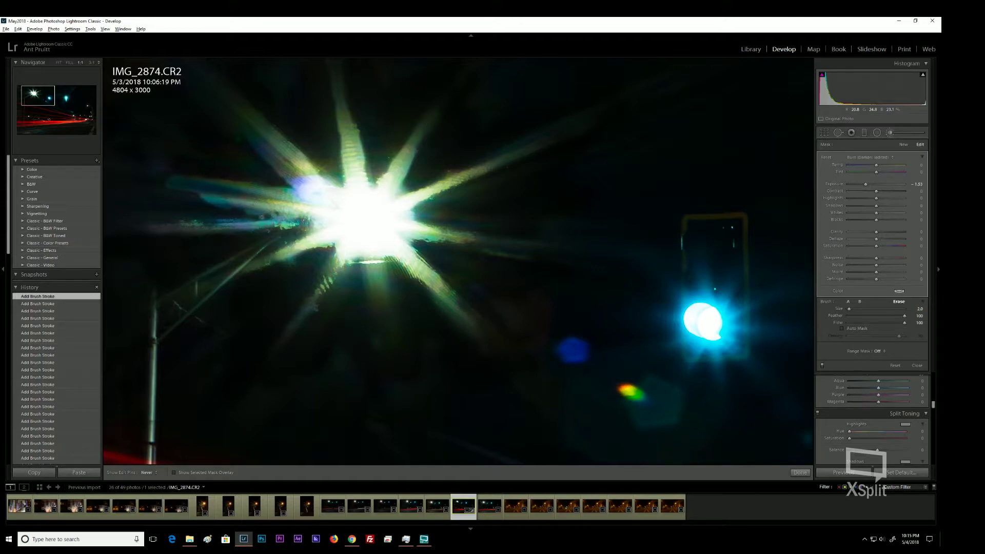
pyautogui.moveTo(262, 217)
pyautogui.mouseDown()
pyautogui.moveTo(166, 219)
pyautogui.moveTo(216, 220)
pyautogui.mouseUp()
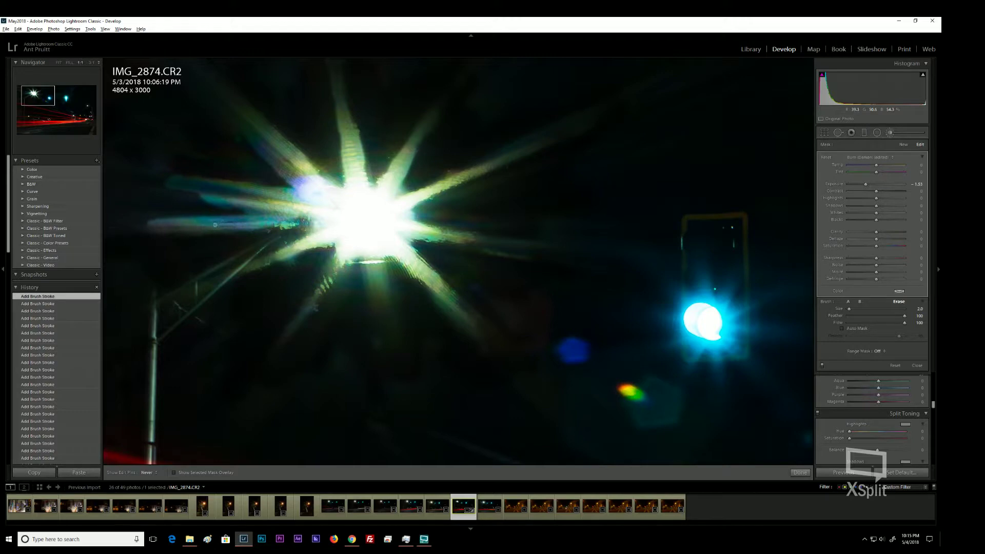
pyautogui.press('h')
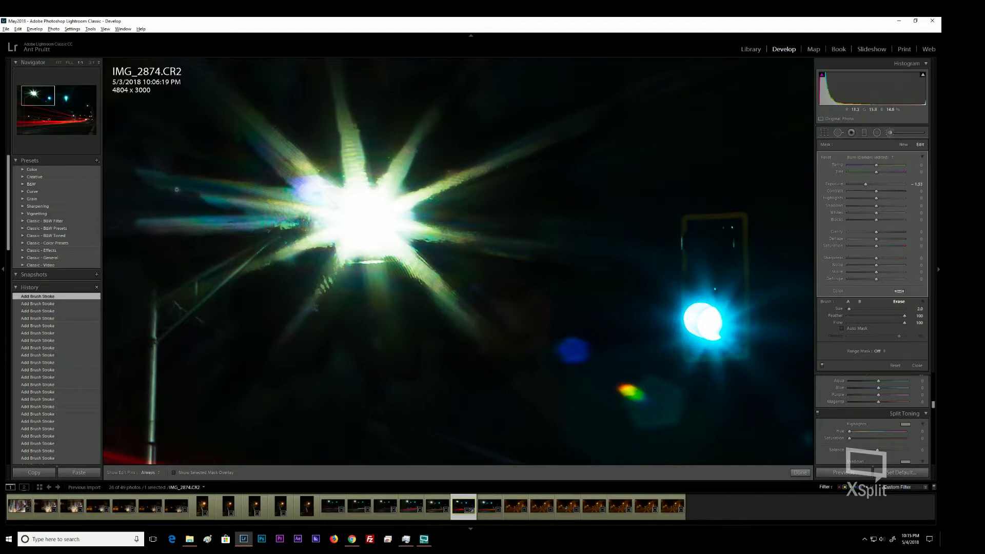
pyautogui.press('h')
pyautogui.moveTo(418, 134); pyautogui.dragTo(403, 162)
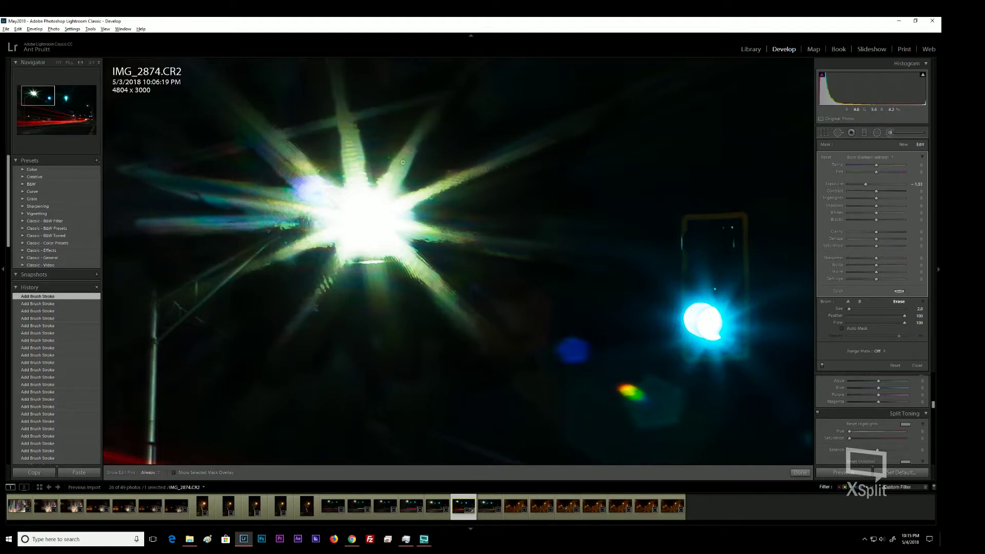
pyautogui.press('h')
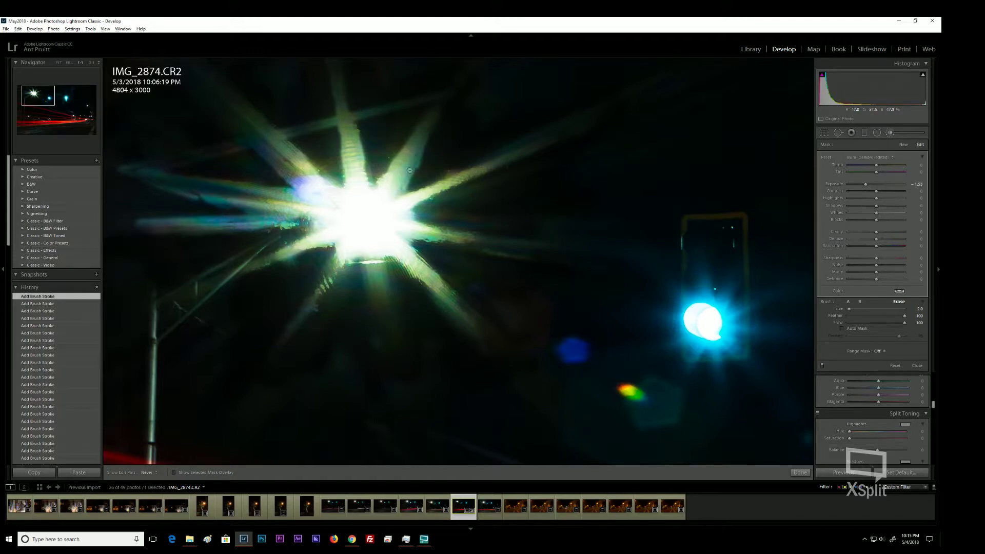
# - Paint the darkening brush over the stray streaks crossing the sky between the streetlight's upper rays
pyautogui.press('alt')
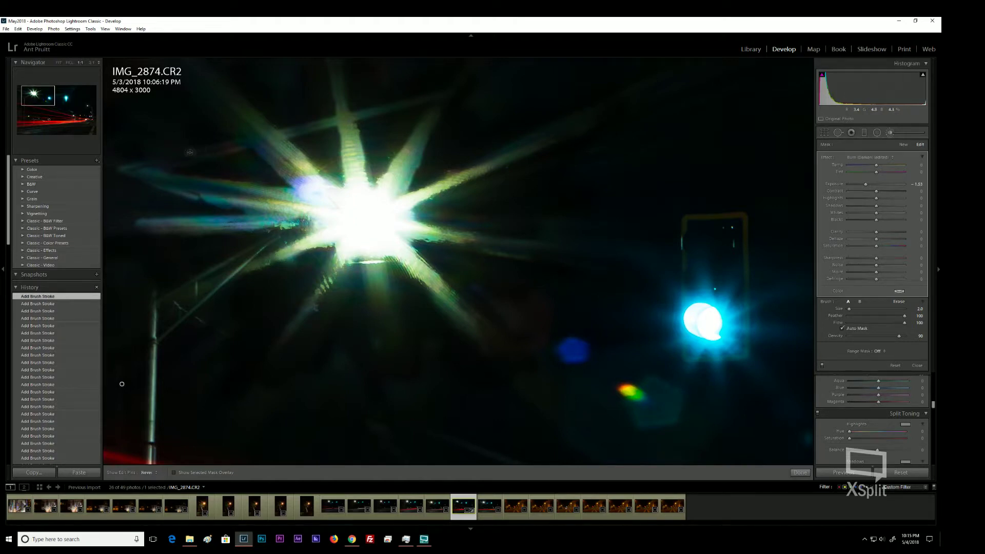
pyautogui.press('h')
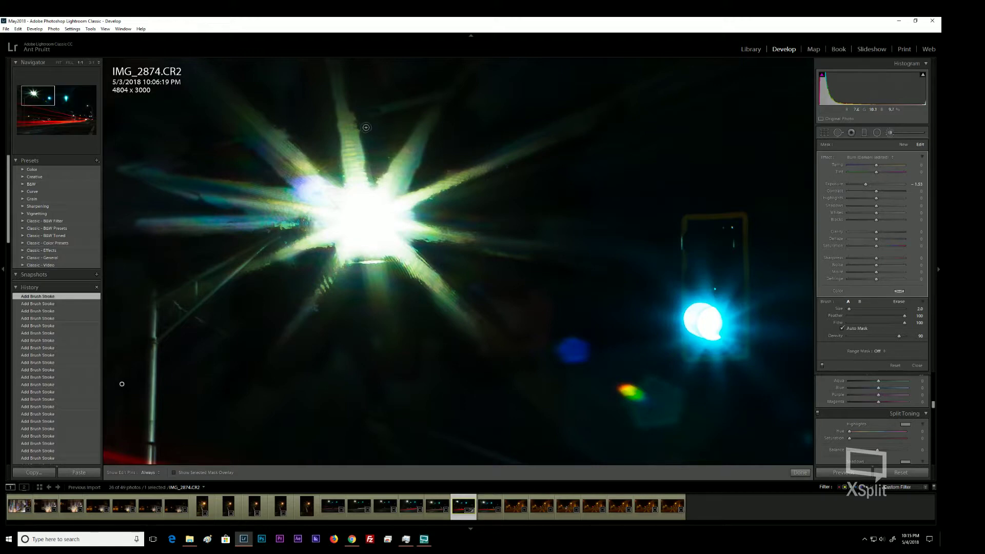
pyautogui.press('h')
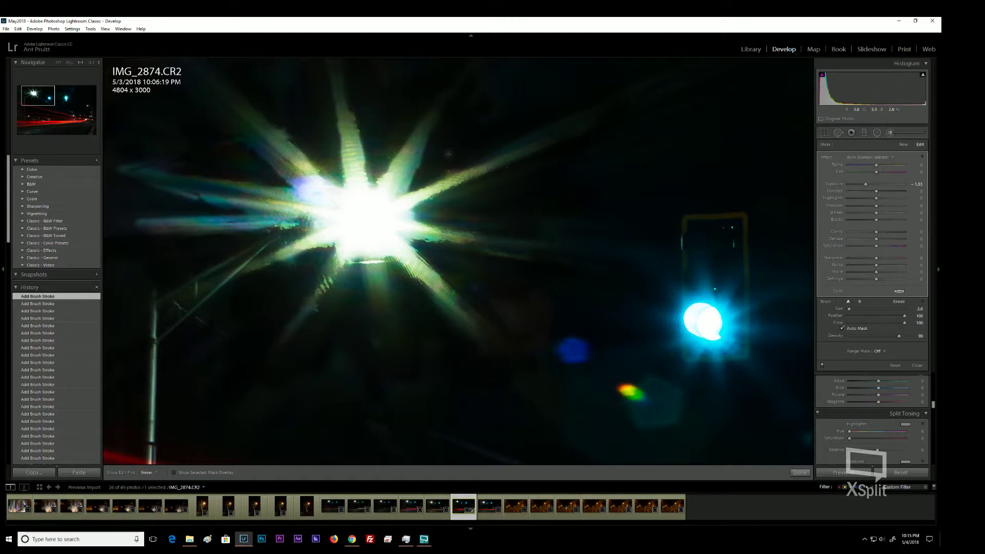
pyautogui.moveTo(420, 159); pyautogui.dragTo(282, 176)
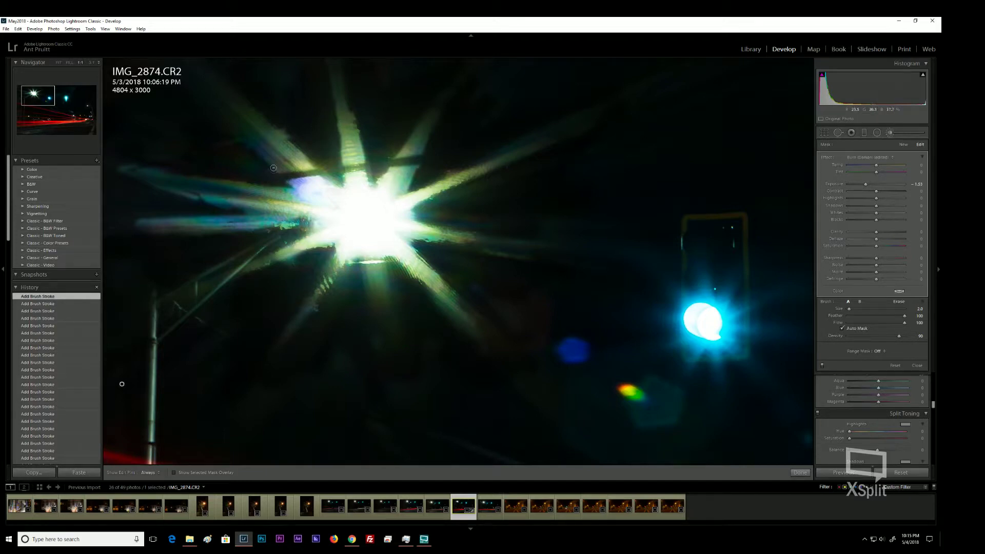
# - Erase the dark stroke from the streetlight's upper rays and return to the full photo view
pyautogui.press('alt')
pyautogui.moveTo(288, 175); pyautogui.dragTo(355, 163)
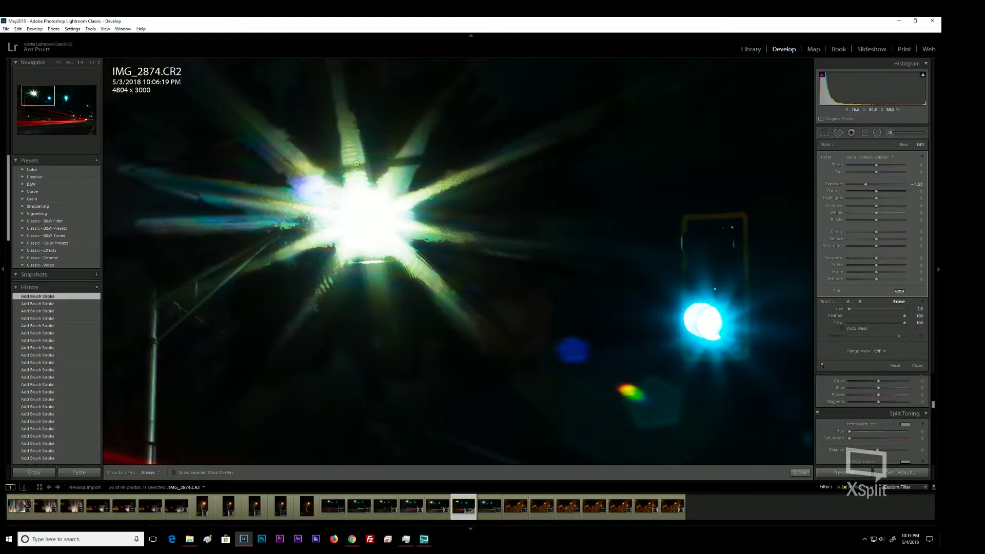
pyautogui.press('h')
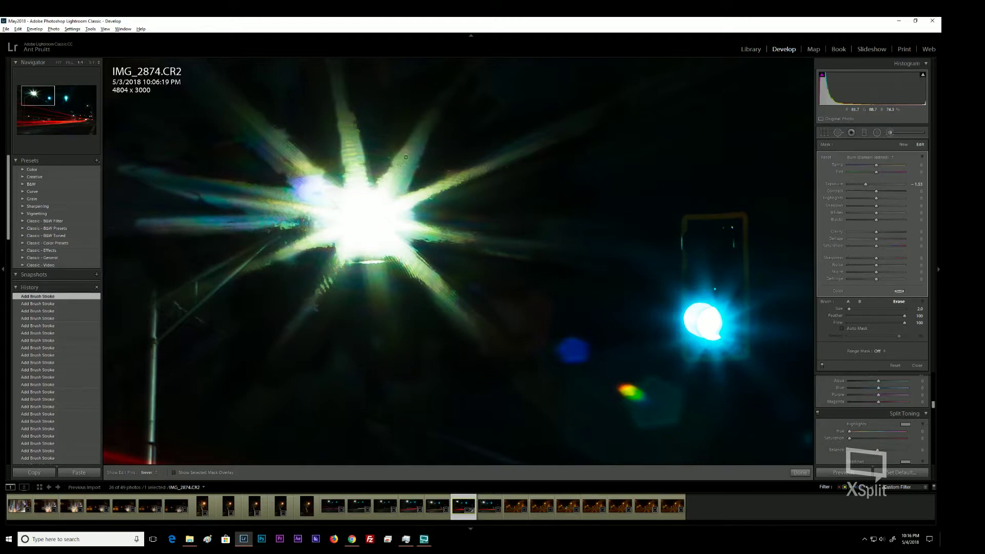
pyautogui.press('alt')
pyautogui.press('z')
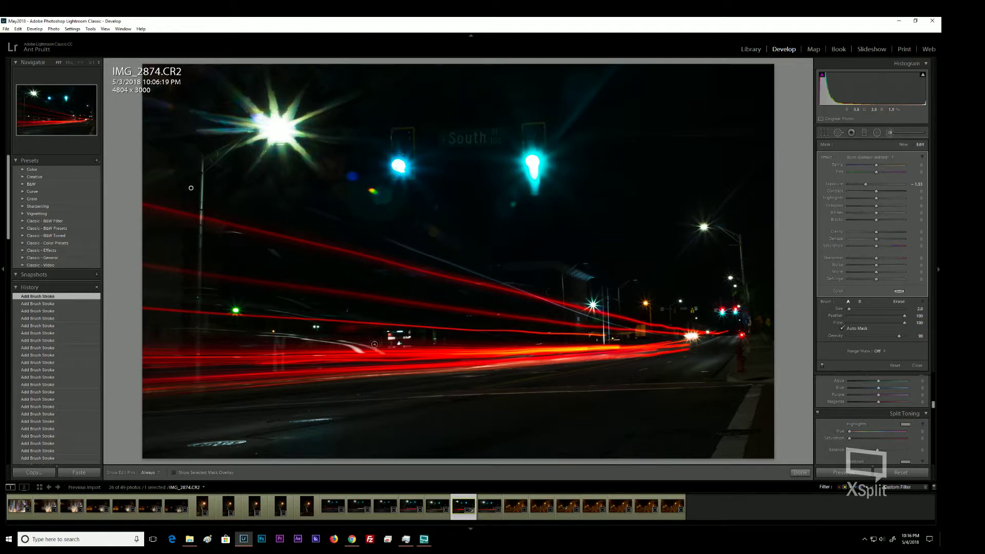
# - Darken the white light streak just above the red light trails on the left half of the road
pyautogui.press('h')
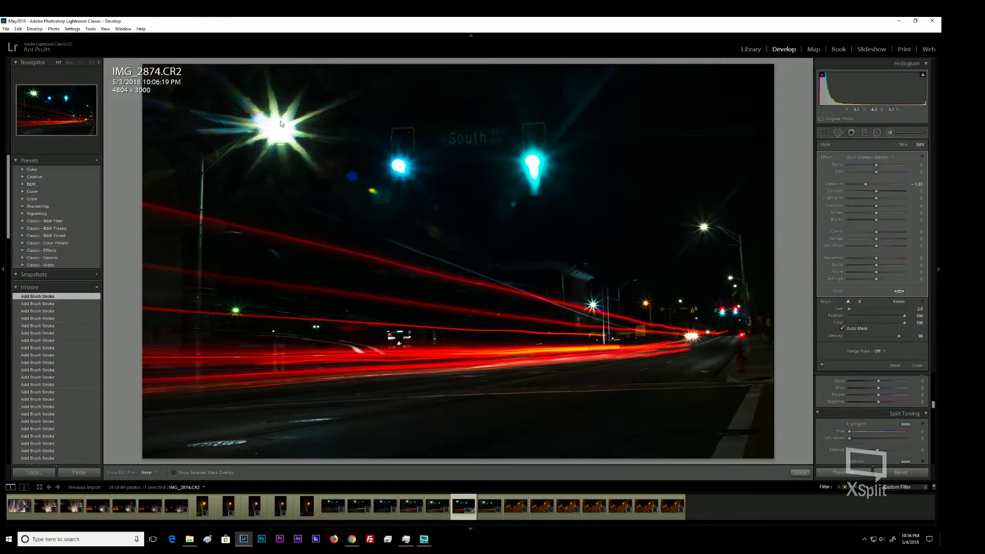
pyautogui.press('h')
pyautogui.press('h')
pyautogui.press('h')
pyautogui.press('h')
pyautogui.press('h')
# - Create a new brush adjustment with Exposure -2.11 and darken the background lights above the red trails on the left
pyautogui.click(904, 145)
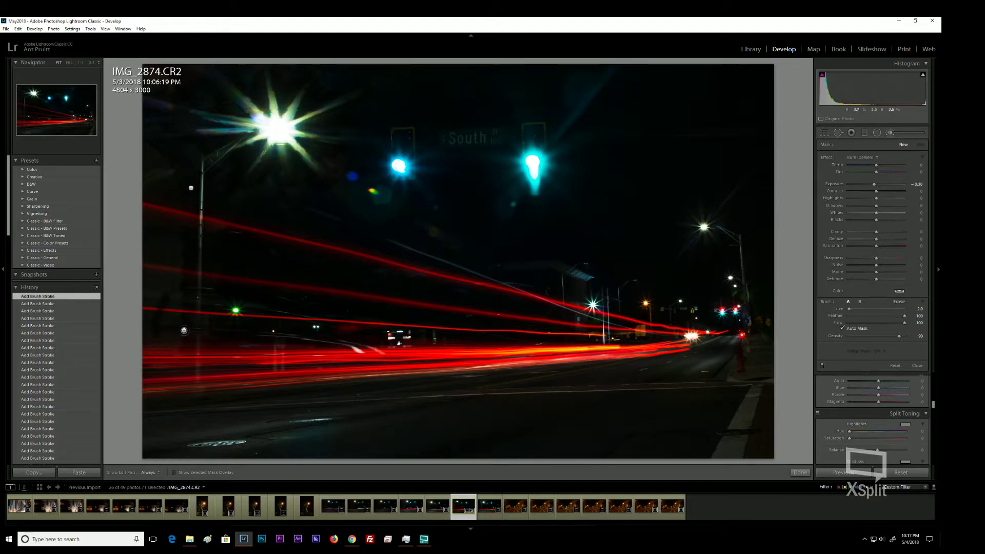
pyautogui.moveTo(873, 184); pyautogui.dragTo(861, 185)
pyautogui.press('h')
pyautogui.click(259, 334)
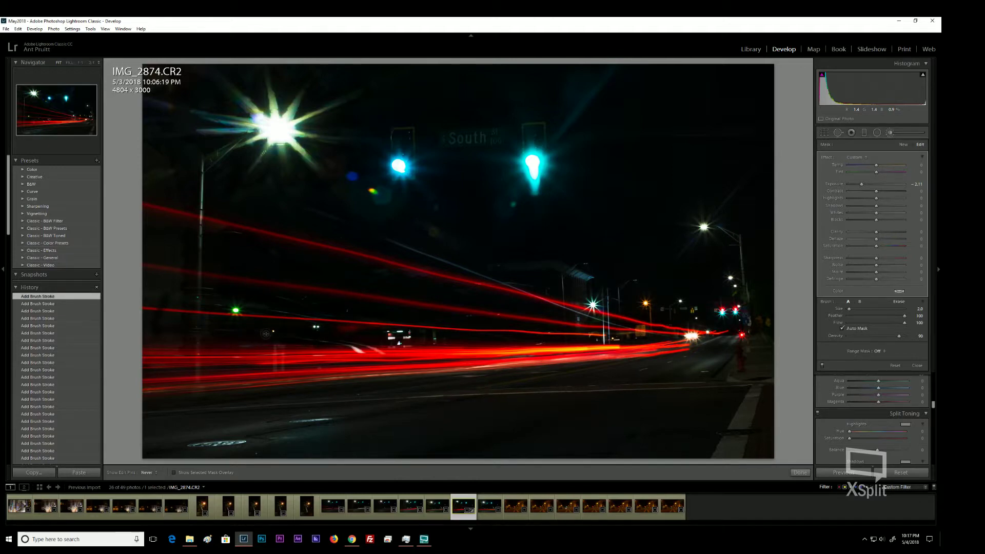
pyautogui.press('h')
pyautogui.press('h')
pyautogui.press('h')
pyautogui.press('h')
pyautogui.press('h')
# - Undo the latest brush strokes of the new adjustment by stepping back in the edit history
pyautogui.hotkey('ctrl', 'z')
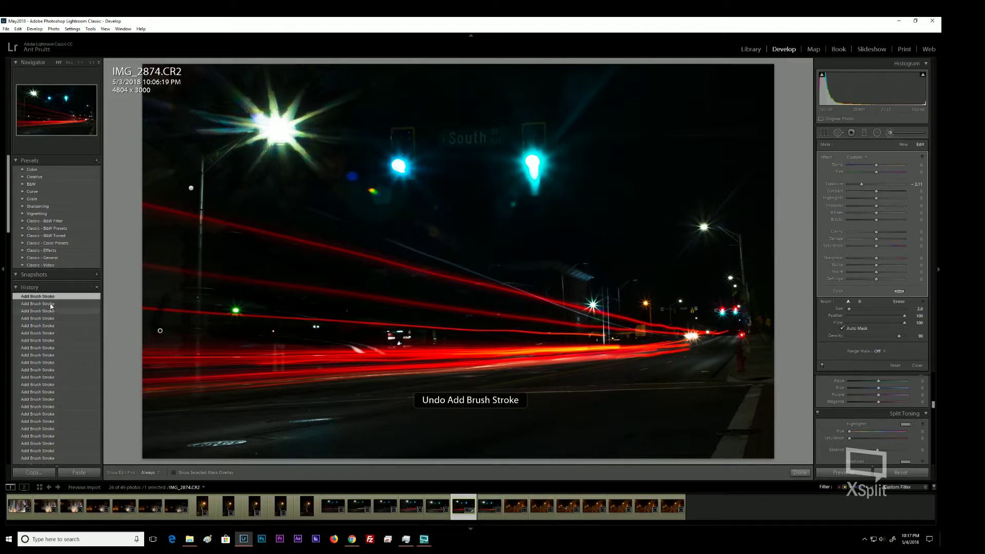
pyautogui.click(49, 303)
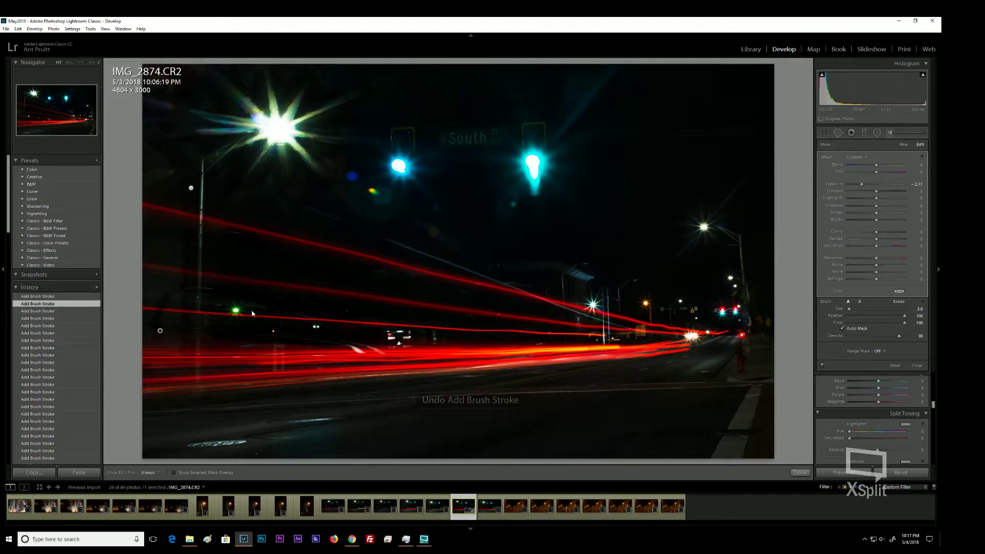
# - Darken the faint red glow and stray background lights between the left-hand light trails, using the existing adjustment with a size 6 brush
pyautogui.hotkey('ctrl', '=')
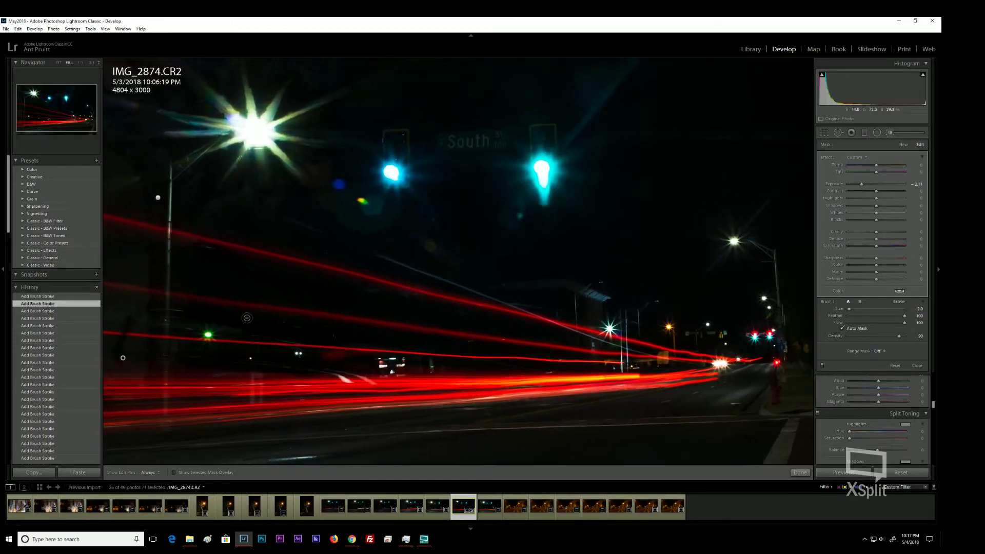
pyautogui.hotkey('ctrl', '=')
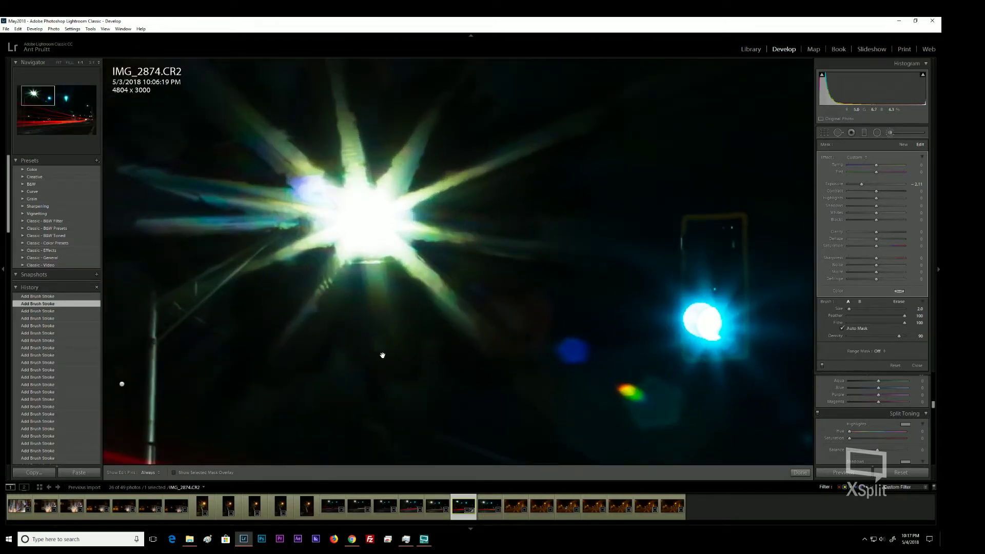
pyautogui.moveTo(382, 352)
pyautogui.mouseDown()
pyautogui.moveTo(395, 264)
pyautogui.moveTo(374, 326)
pyautogui.moveTo(344, 331)
pyautogui.moveTo(366, 195)
pyautogui.moveTo(327, 159)
pyautogui.moveTo(203, 141)
pyautogui.mouseUp()
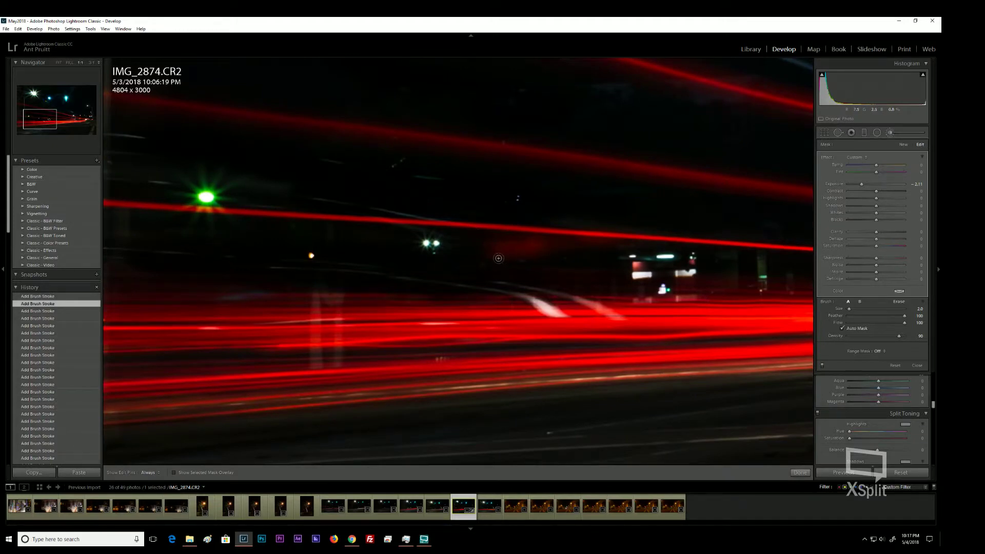
pyautogui.scroll(4, 482, 261)
pyautogui.press('h')
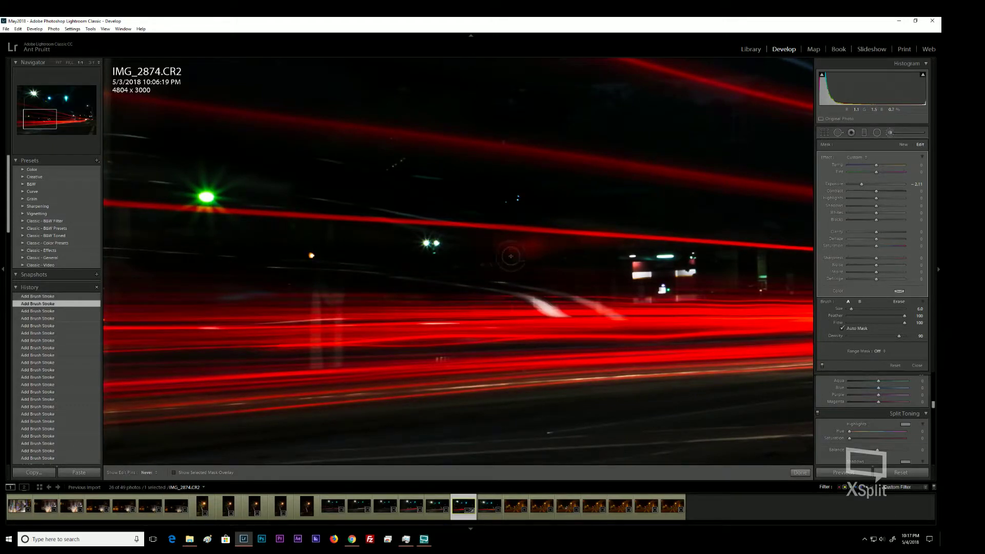
pyautogui.scroll(-2, 508, 254)
pyautogui.click(522, 252)
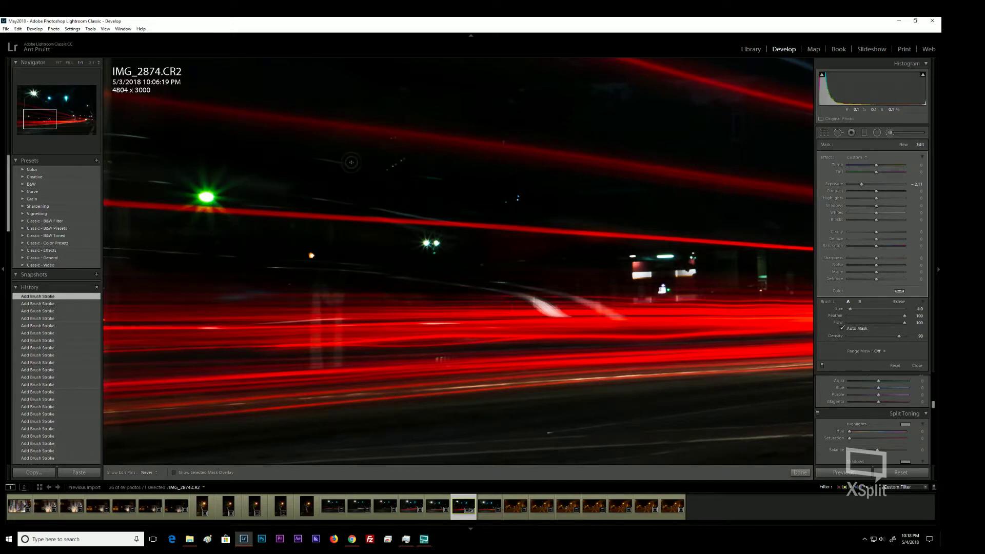
pyautogui.press('h')
pyautogui.press('z')
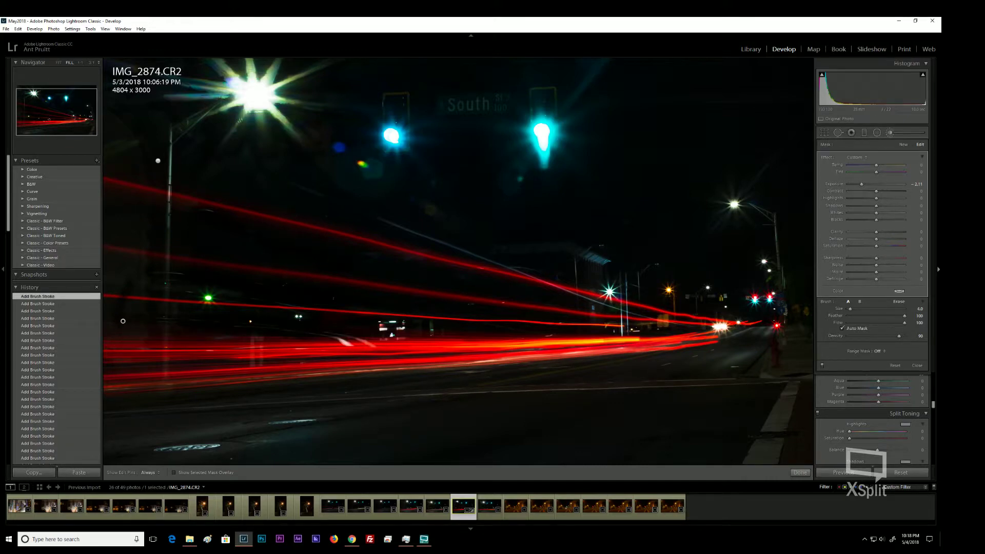
# - Hide the side panels to view the photo at a larger size
pyautogui.press('Tab')
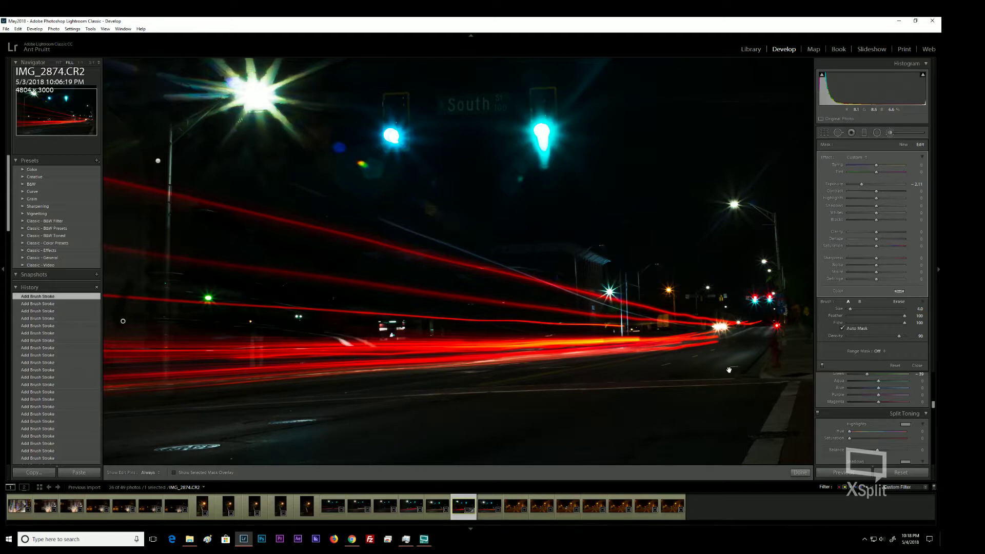
pyautogui.hotkey('alt', 'Tab')
pyautogui.press('Tab')
pyautogui.press('Tab')
pyautogui.press('Tab')
pyautogui.press('Tab')
pyautogui.press('Tab')
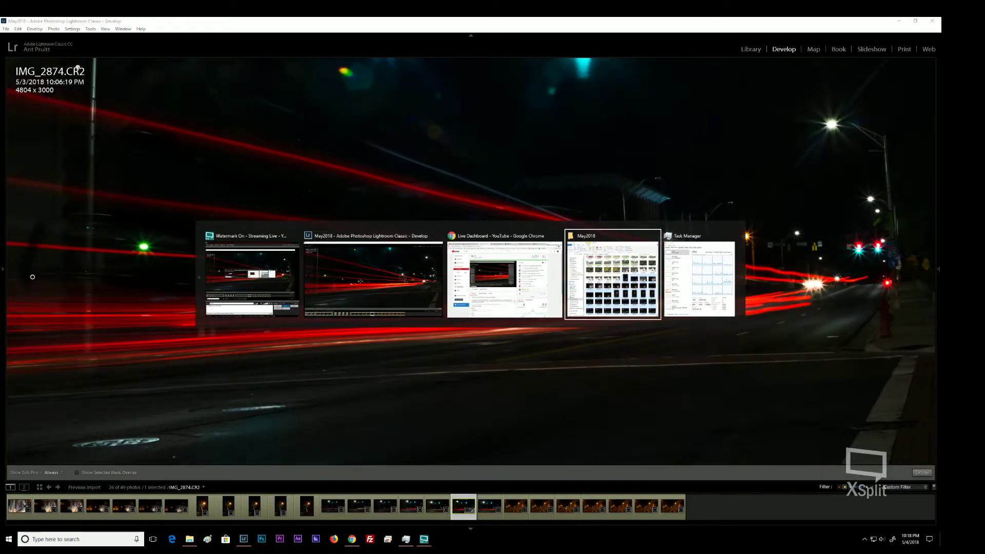
pyautogui.press('Tab')
pyautogui.press('Tab')
pyautogui.press('Tab')
pyautogui.press('Tab')
pyautogui.press('Tab')
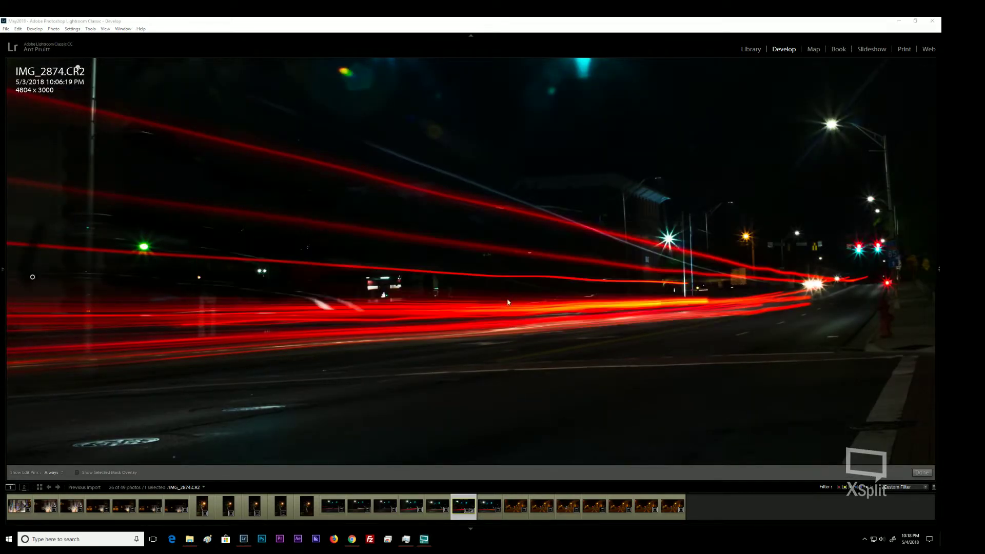
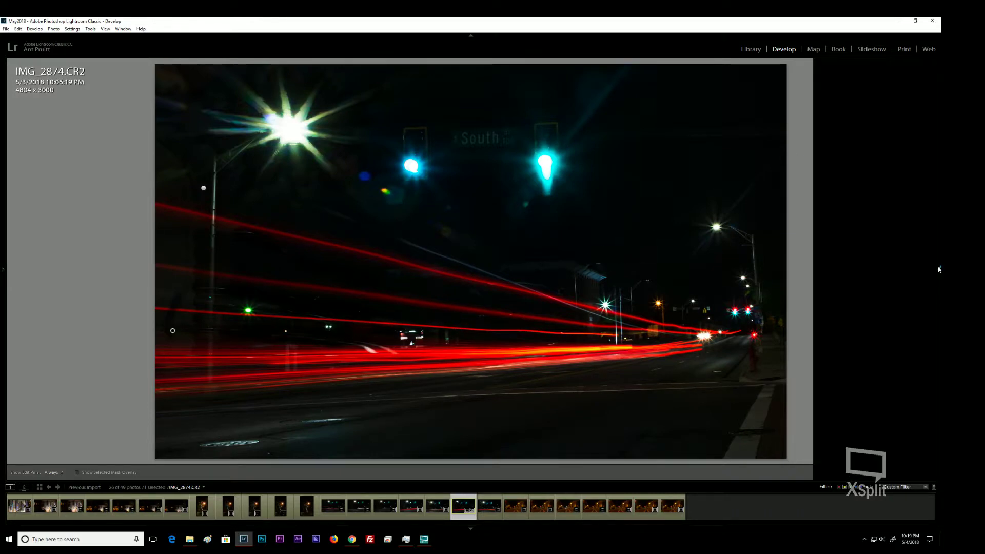
# - Restore the hidden side panels around the photo
pyautogui.moveTo(938, 268)
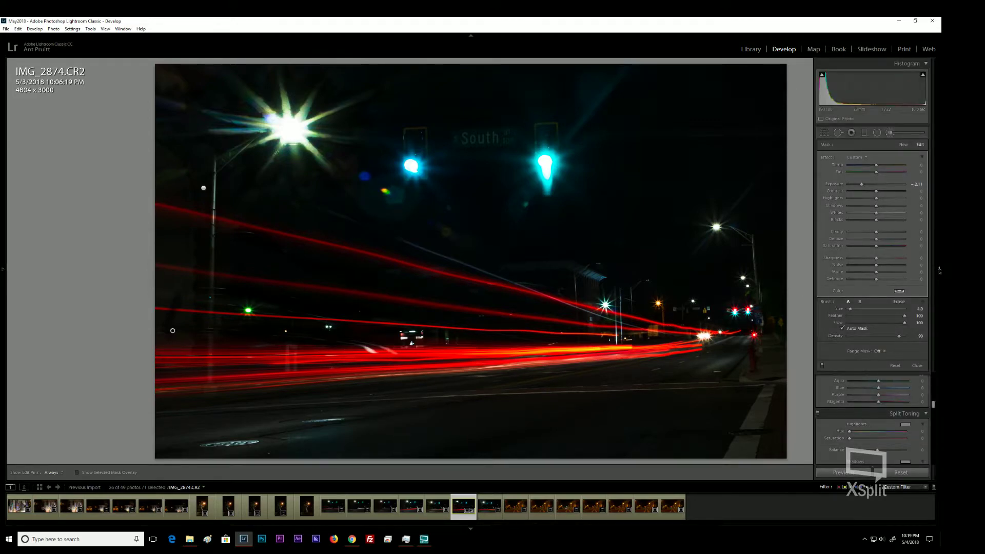
pyautogui.click(938, 269)
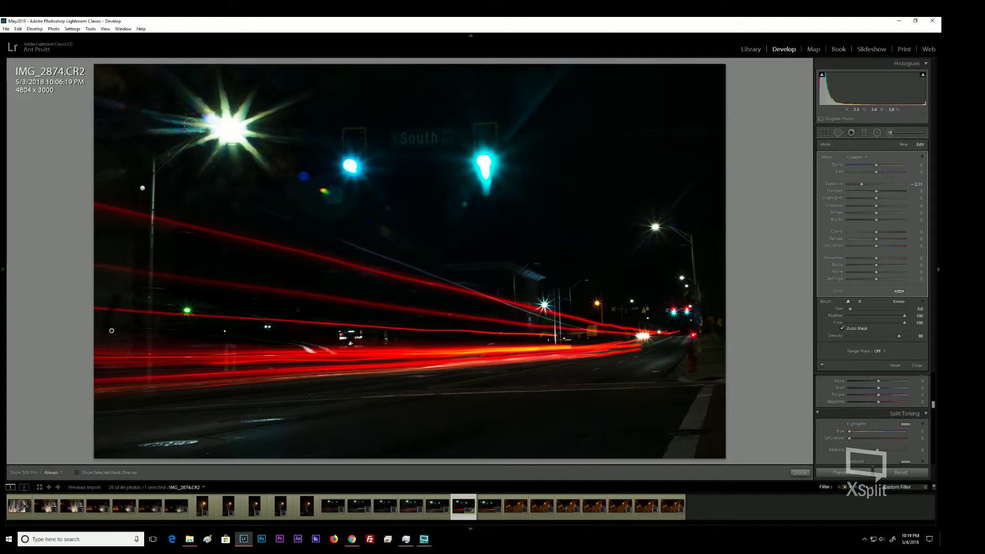
pyautogui.moveTo(2, 271)
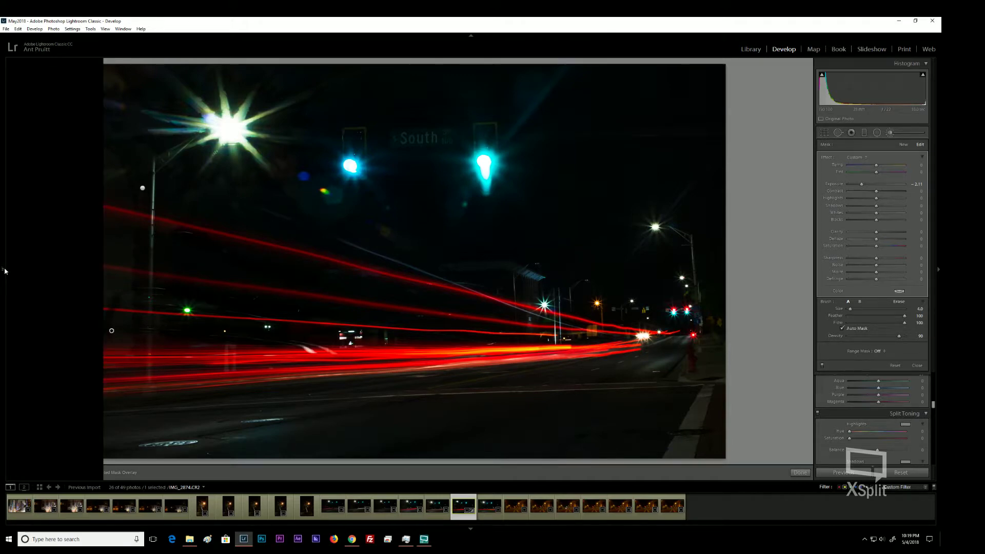
pyautogui.press('i')
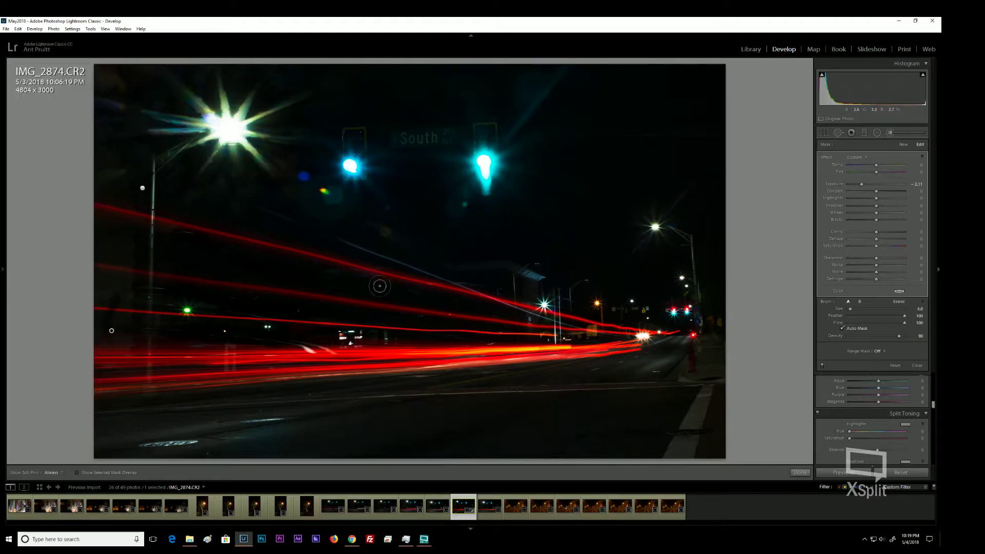
pyautogui.click(2, 301)
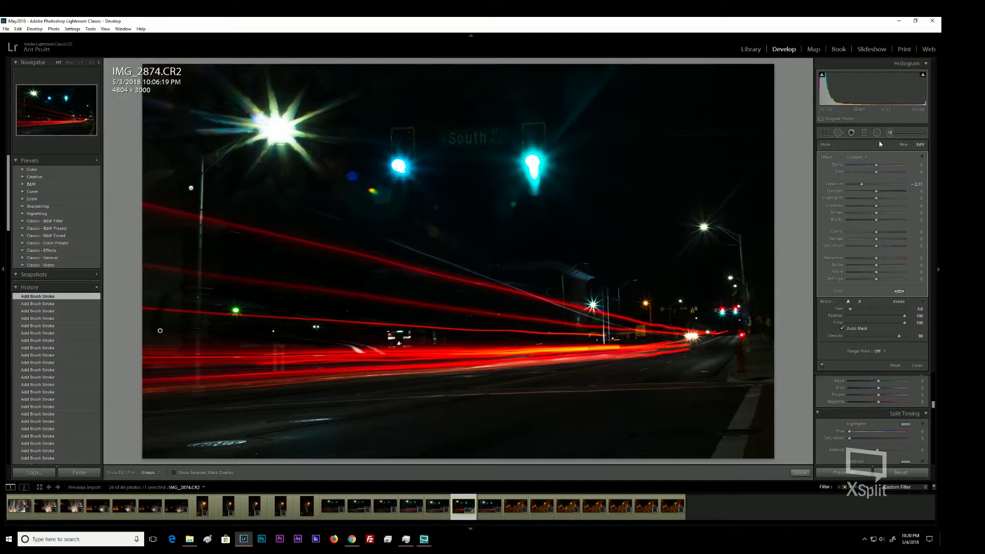
# - Create a new brush adjustment with the Burn (Darken) preset and Flow 71, starting it in the sky between the traffic lights
pyautogui.click(903, 145)
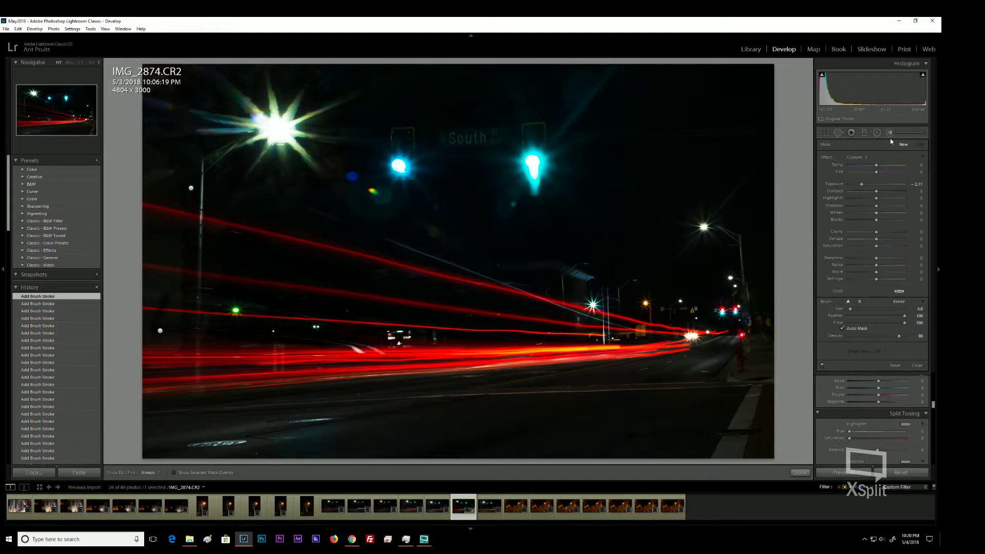
pyautogui.click(860, 159)
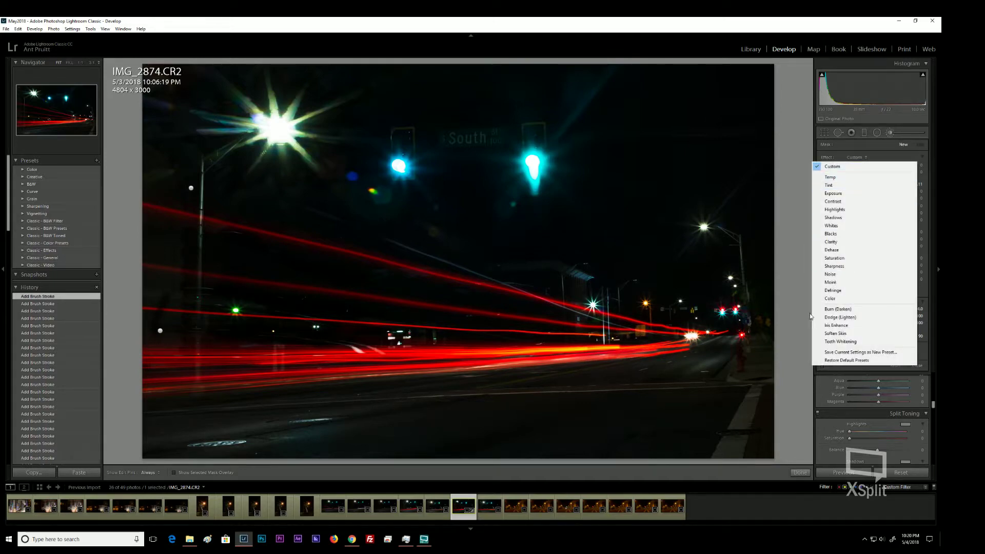
pyautogui.click(854, 309)
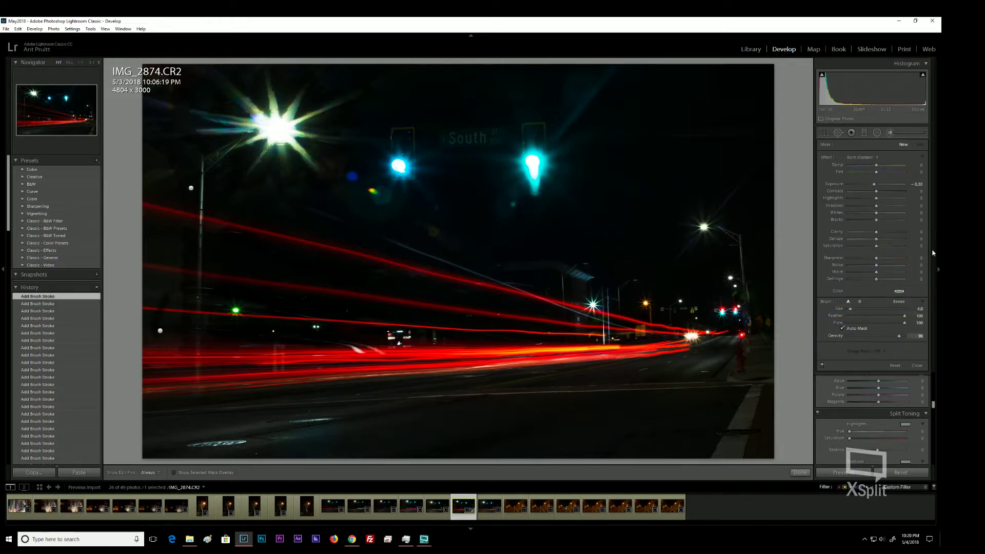
pyautogui.moveTo(908, 323); pyautogui.dragTo(890, 326)
pyautogui.press('h')
pyautogui.click(485, 187)
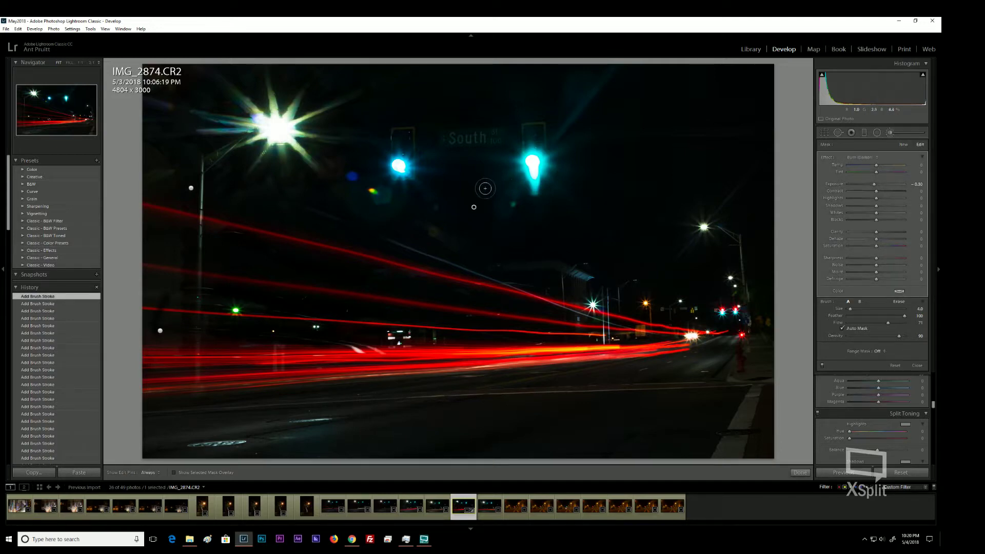
# - Raise the brush Flow to 91 and burn the haze around the South St sign and the two traffic lights
pyautogui.hotkey('ctrl', '=')
pyautogui.hotkey('ctrl', '=')
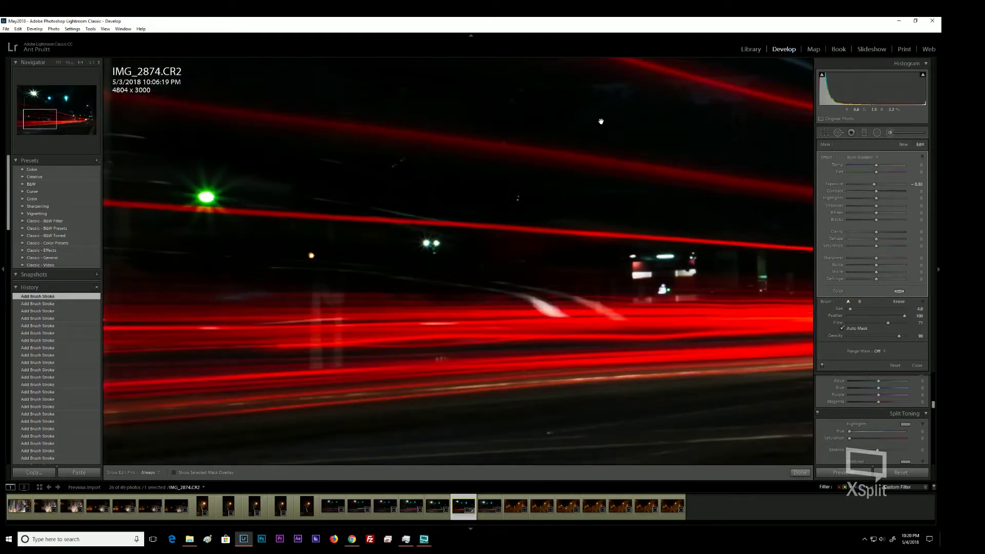
pyautogui.moveTo(598, 122); pyautogui.dragTo(362, 351)
pyautogui.moveTo(477, 241); pyautogui.dragTo(378, 340)
pyautogui.moveTo(523, 241); pyautogui.dragTo(452, 323)
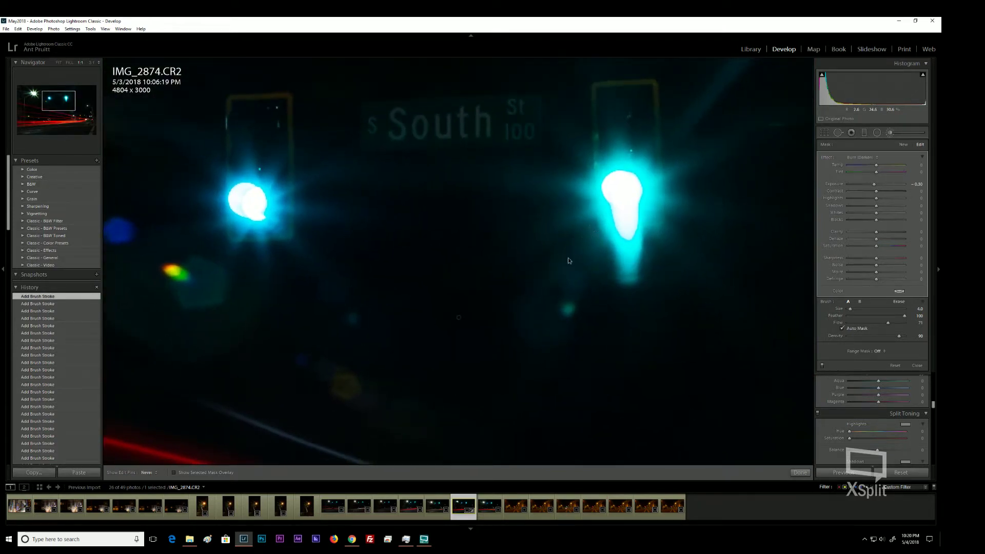
pyautogui.press('h')
pyautogui.moveTo(893, 325); pyautogui.dragTo(897, 324)
pyautogui.press('h')
pyautogui.press('h')
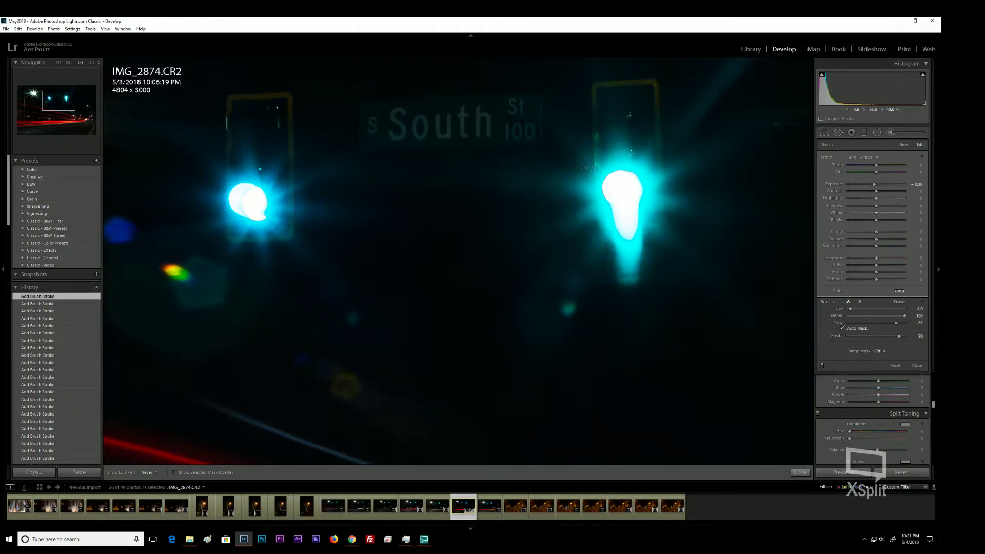
pyautogui.press('h')
pyautogui.press('h')
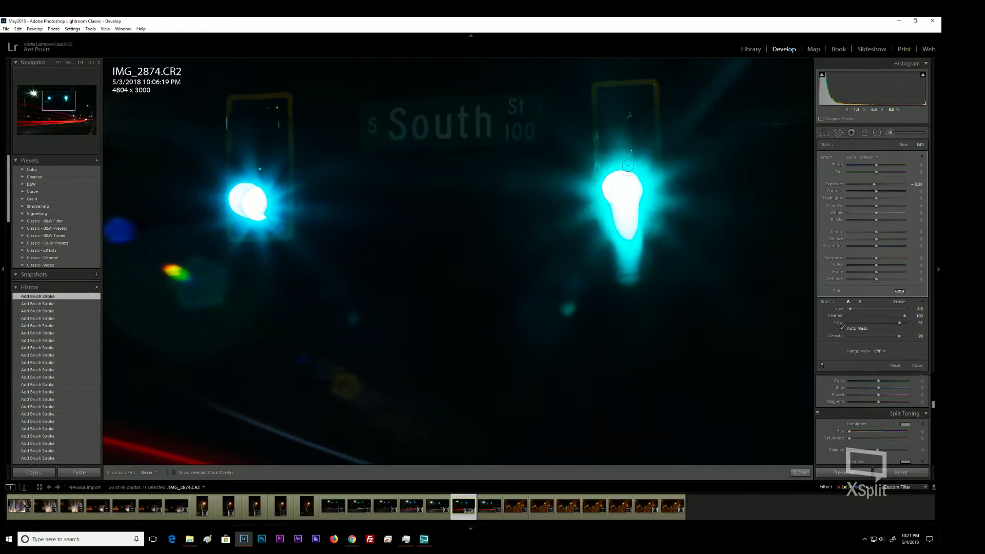
# - Enlarge the brush to size 10 and continue burning the sky around the street sign and traffic lights
pyautogui.press('h')
pyautogui.press('h')
pyautogui.press(']')
pyautogui.press(']')
pyautogui.press(']')
pyautogui.press(']')
pyautogui.press(']')
pyautogui.press(']')
pyautogui.press('h')
pyautogui.press('h')
# - Create another brush adjustment with Exposure -1.33 and darken the blue lens flare spot beside the left traffic light
pyautogui.click(903, 145)
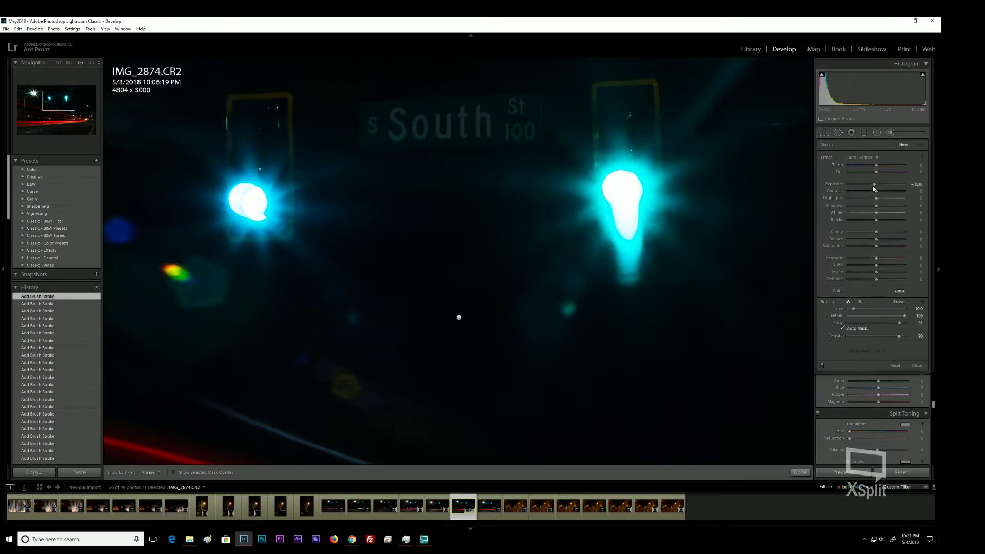
pyautogui.moveTo(873, 187); pyautogui.dragTo(864, 187)
pyautogui.click(116, 209)
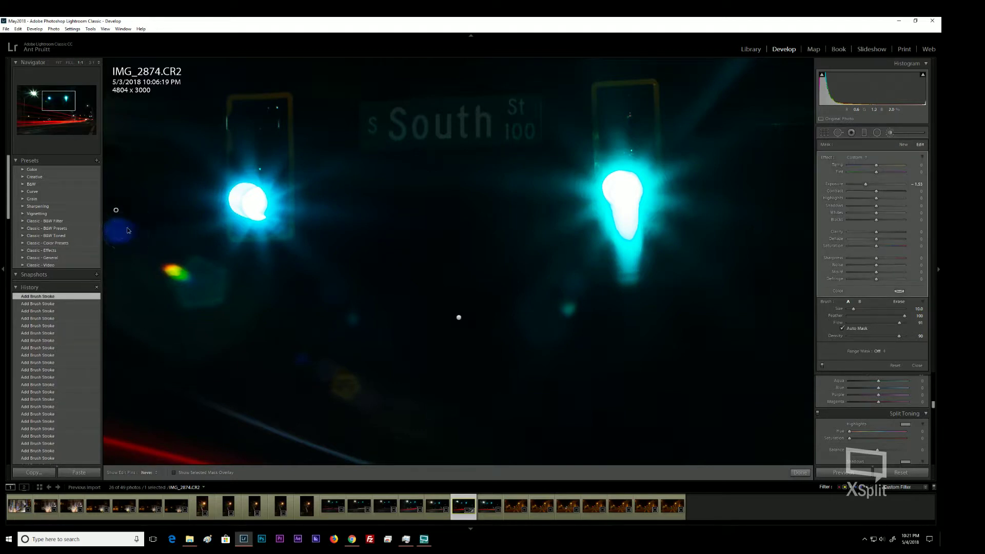
pyautogui.press('h')
pyautogui.press('h')
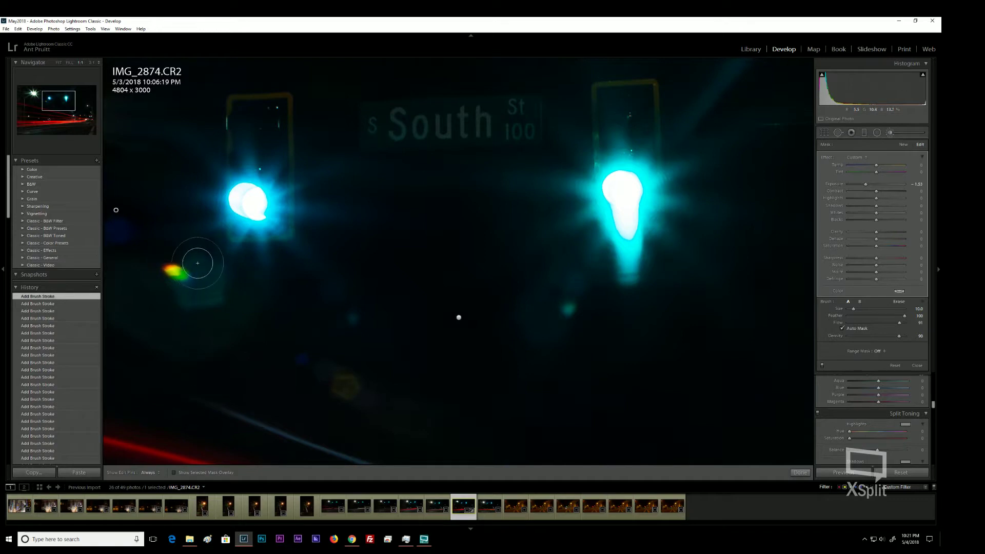
# - Darken the rainbow, yellow and teal lens flare spots below the traffic lights and finish the brush adjustment
pyautogui.press('h')
pyautogui.moveTo(172, 276)
pyautogui.mouseDown()
pyautogui.moveTo(172, 264)
pyautogui.moveTo(159, 272)
pyautogui.moveTo(200, 280)
pyautogui.moveTo(203, 303)
pyautogui.mouseUp()
pyautogui.moveTo(159, 277); pyautogui.dragTo(164, 262)
pyautogui.moveTo(332, 356)
pyautogui.mouseDown()
pyautogui.moveTo(336, 385)
pyautogui.moveTo(360, 377)
pyautogui.moveTo(368, 385)
pyautogui.moveTo(347, 379)
pyautogui.mouseUp()
pyautogui.press('h')
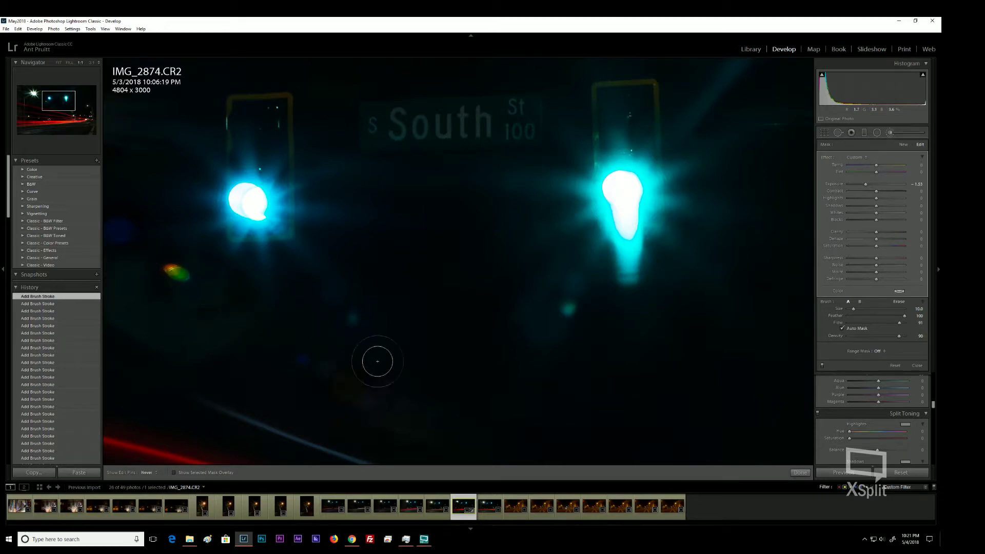
pyautogui.press('h')
pyautogui.press('h')
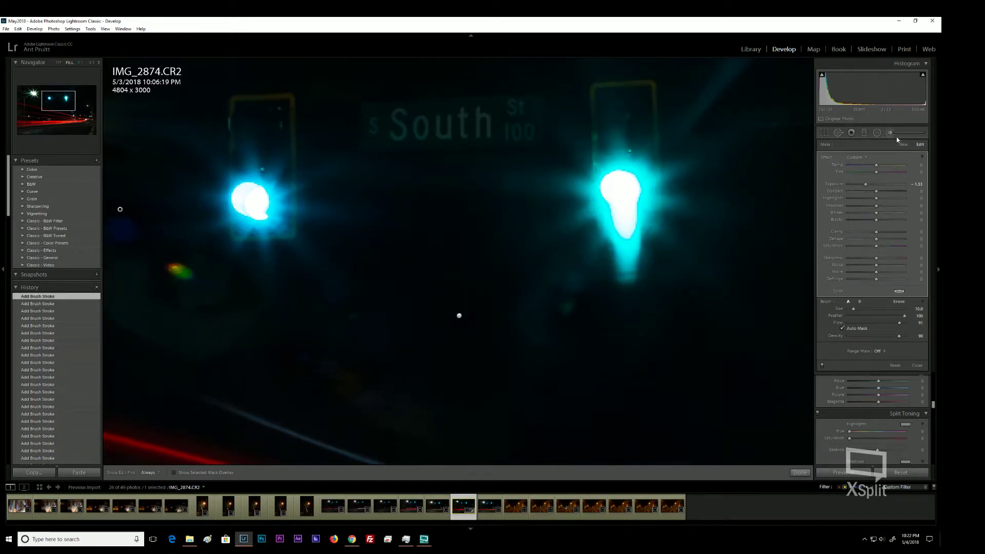
pyautogui.press('z')
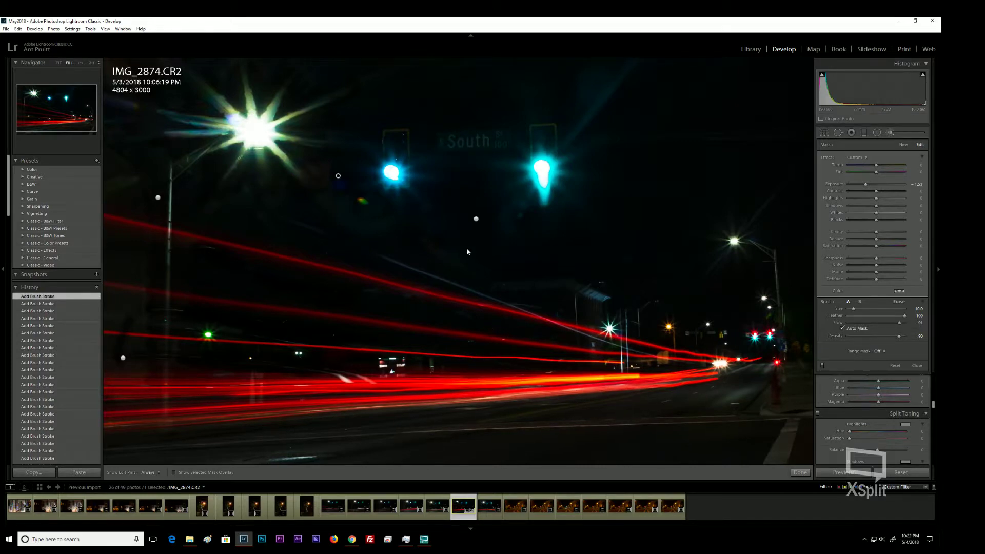
pyautogui.press('k')
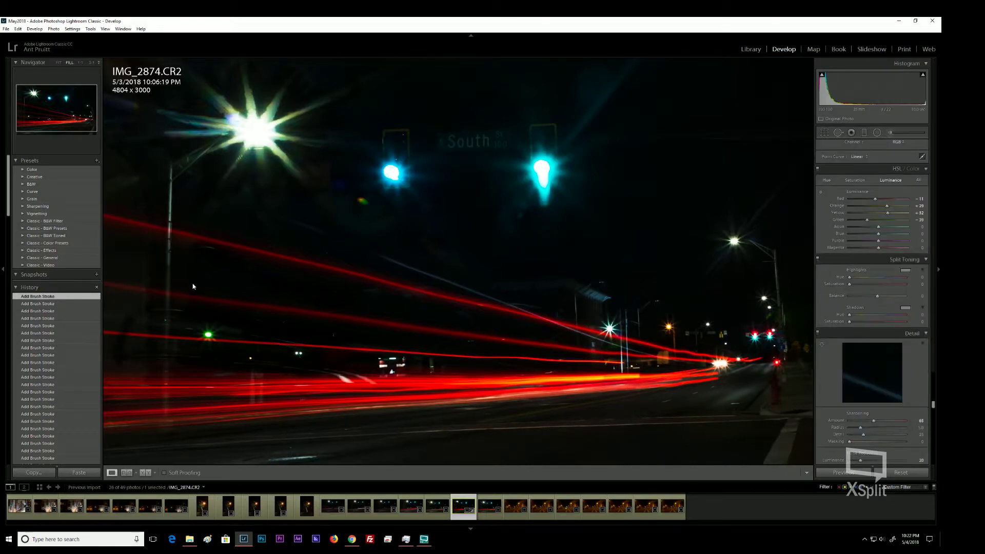
# - Send the edited photo to Adobe Photoshop CC 2018 for further editing
pyautogui.rightClick(444, 275)
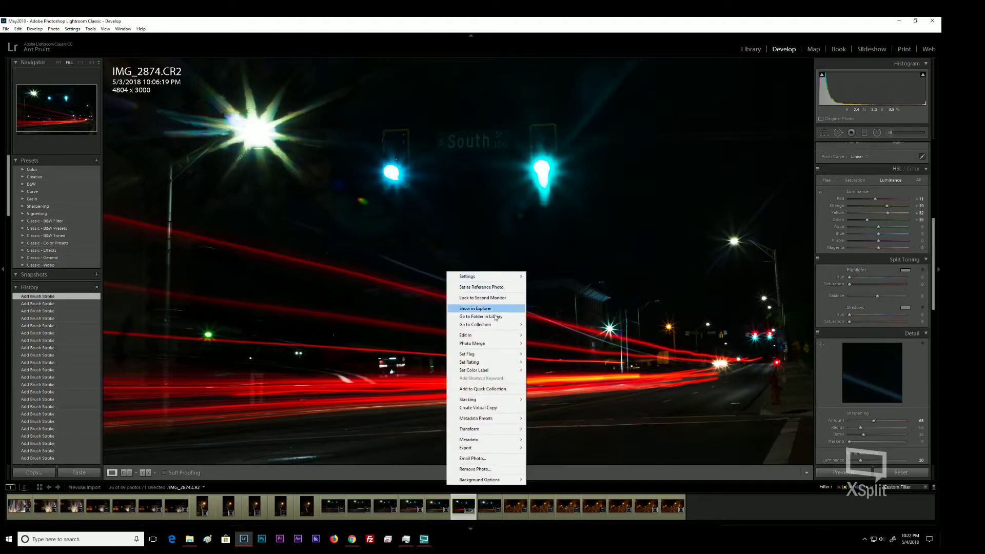
pyautogui.moveTo(460, 339)
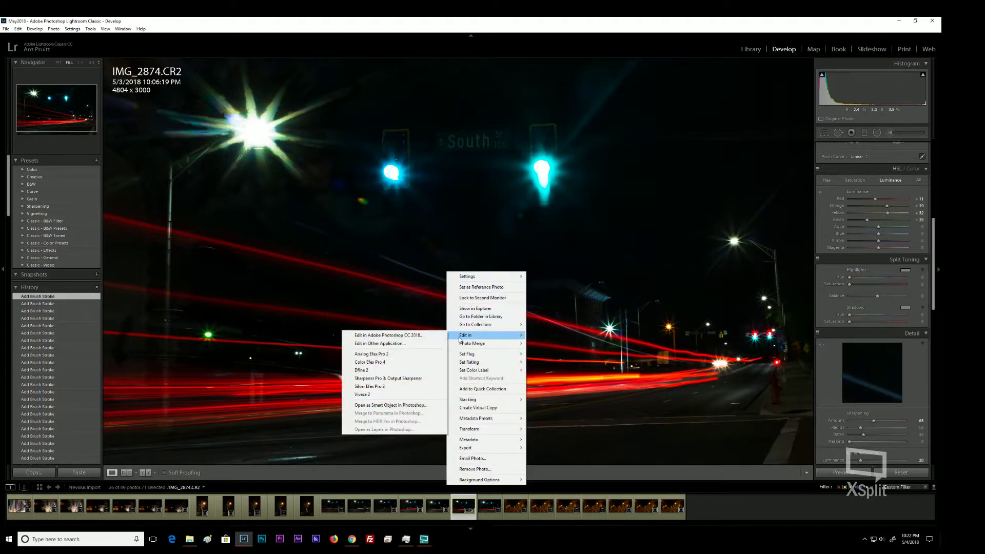
pyautogui.click(428, 335)
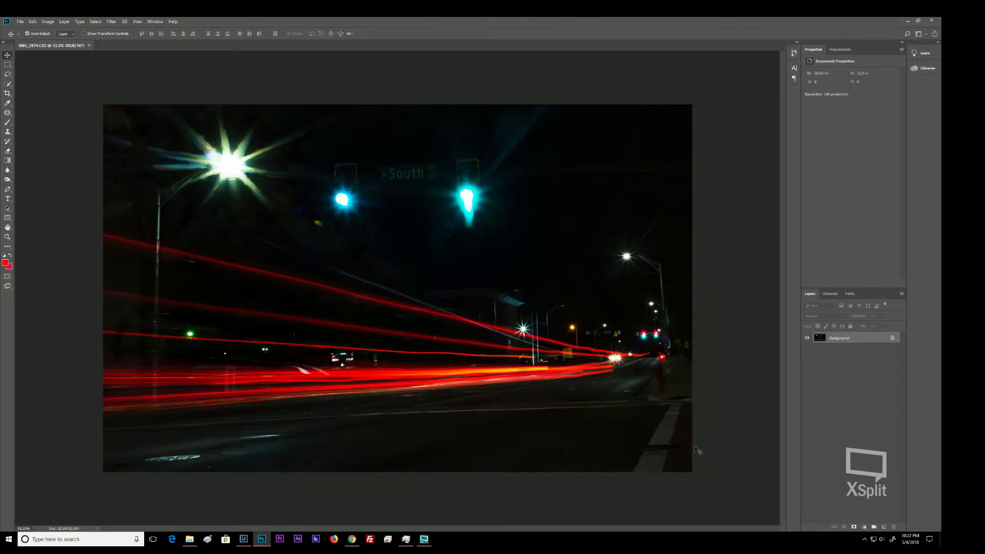
# - Unlock the Background layer and make two duplicates of it
pyautogui.click(892, 339)
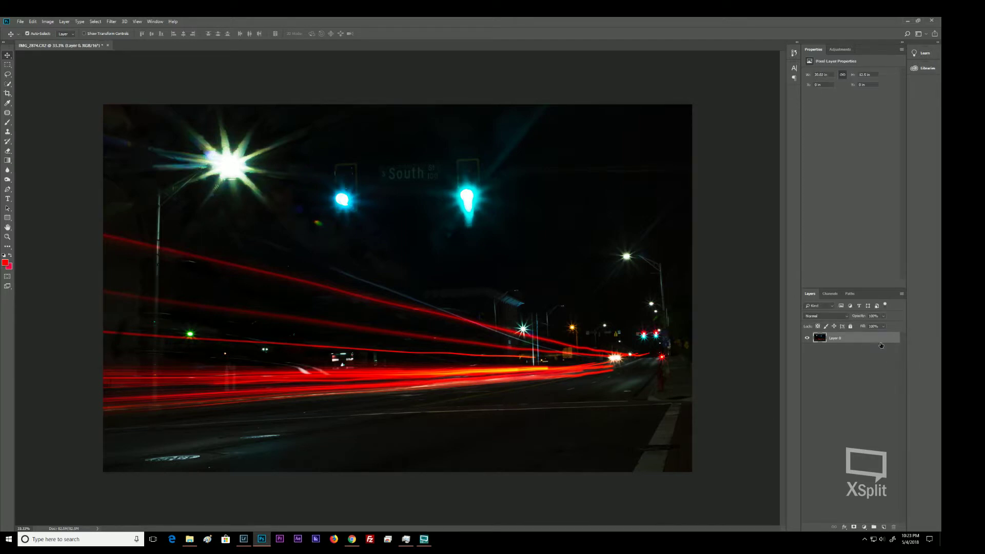
pyautogui.moveTo(881, 345); pyautogui.dragTo(883, 526)
pyautogui.moveTo(883, 340); pyautogui.dragTo(883, 527)
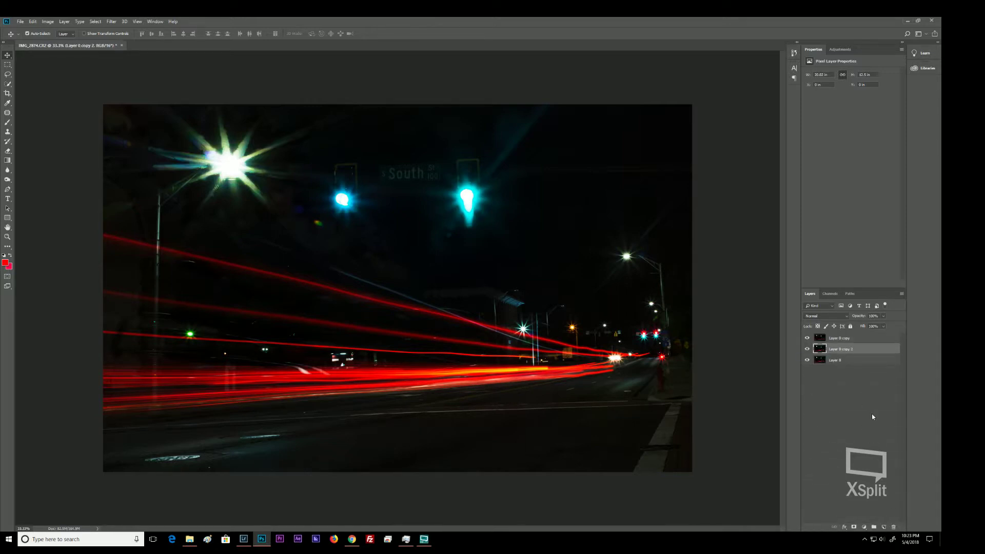
# - Merge the lower duplicate layer down into Layer 0 and make the remaining top copy the active layer
pyautogui.click(855, 339)
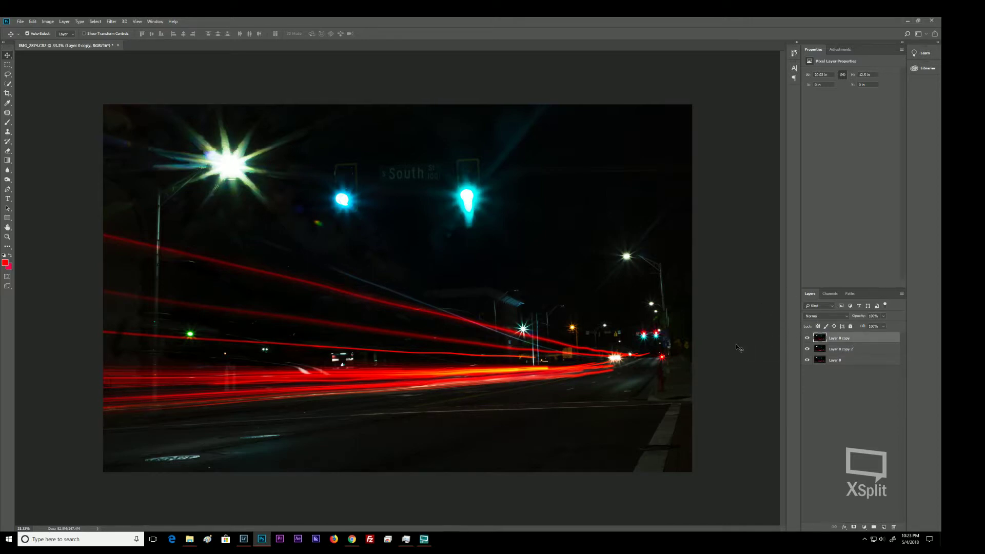
pyautogui.click(844, 350)
pyautogui.hotkey('ctrl', 'e')
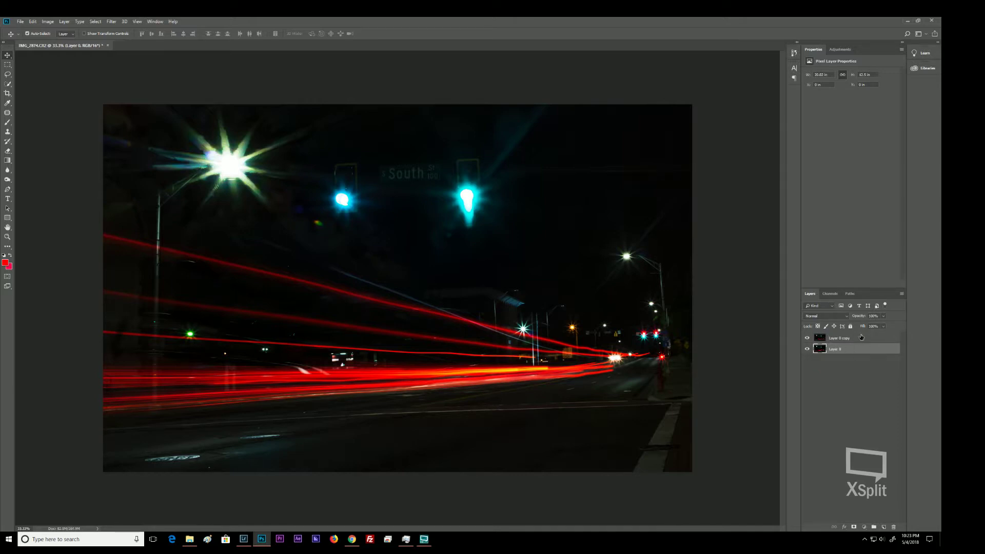
pyautogui.click(861, 337)
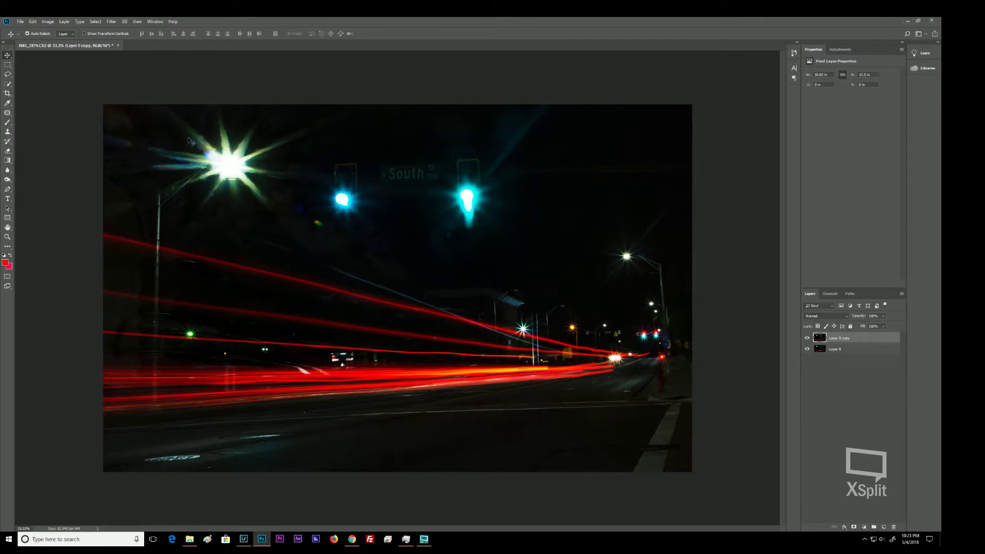
# - Lasso the large starburst street light in the upper-left sky, remove it with a Content-Aware fill at 100% opacity, and deselect
pyautogui.press('l')
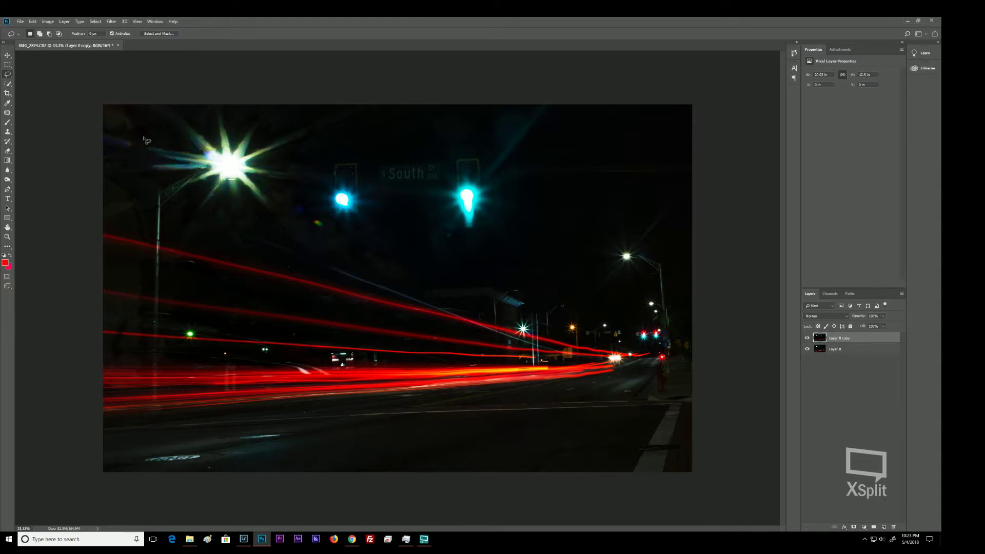
pyautogui.moveTo(124, 139)
pyautogui.mouseDown()
pyautogui.moveTo(150, 119)
pyautogui.moveTo(214, 102)
pyautogui.moveTo(338, 107)
pyautogui.moveTo(337, 141)
pyautogui.moveTo(267, 218)
pyautogui.moveTo(222, 233)
pyautogui.moveTo(187, 237)
pyautogui.moveTo(172, 227)
pyautogui.moveTo(129, 185)
pyautogui.moveTo(135, 139)
pyautogui.mouseUp()
pyautogui.click(32, 21)
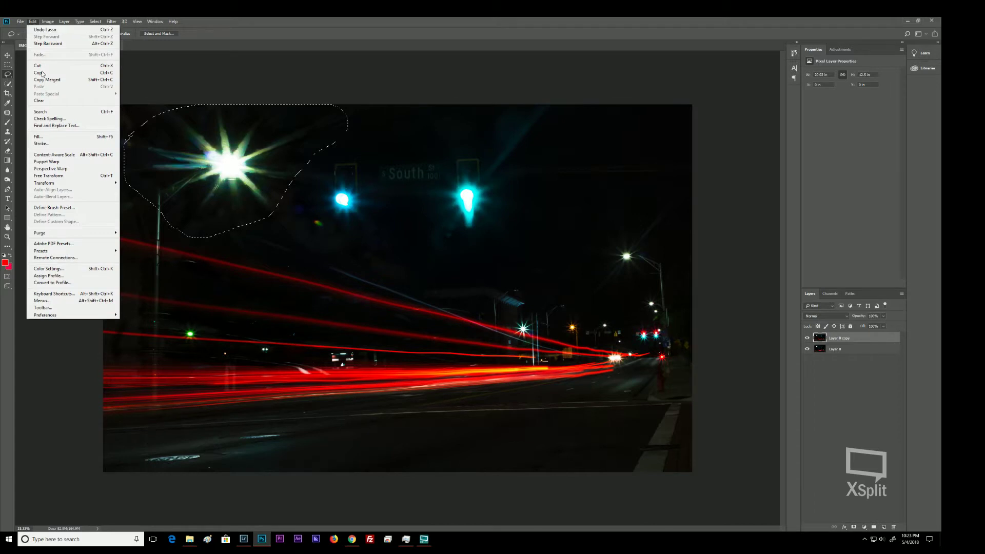
pyautogui.click(68, 136)
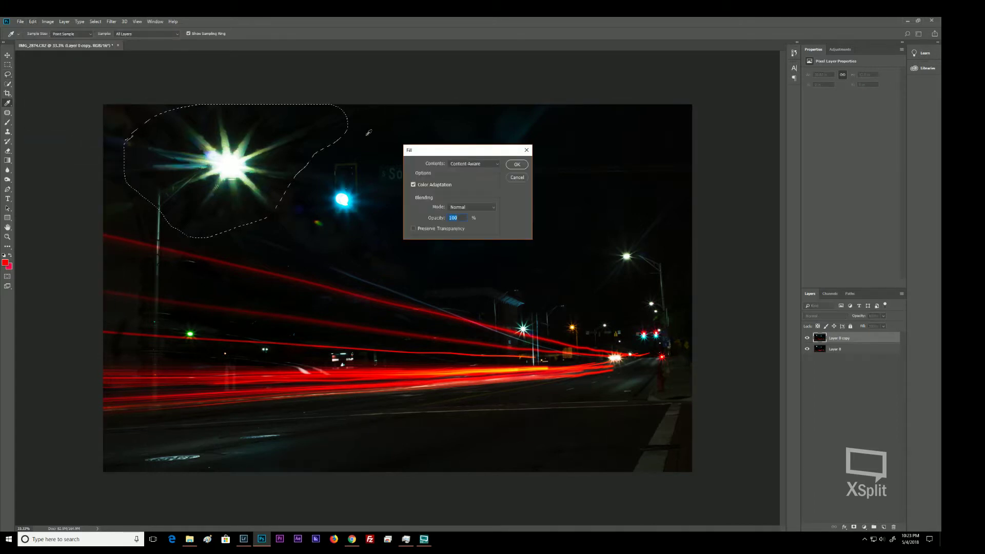
pyautogui.click(470, 164)
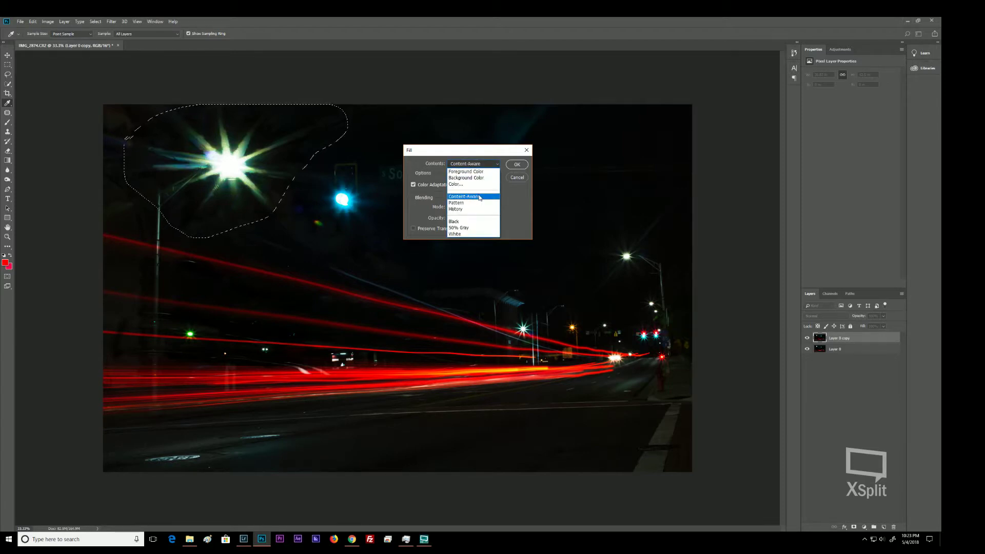
pyautogui.click(480, 196)
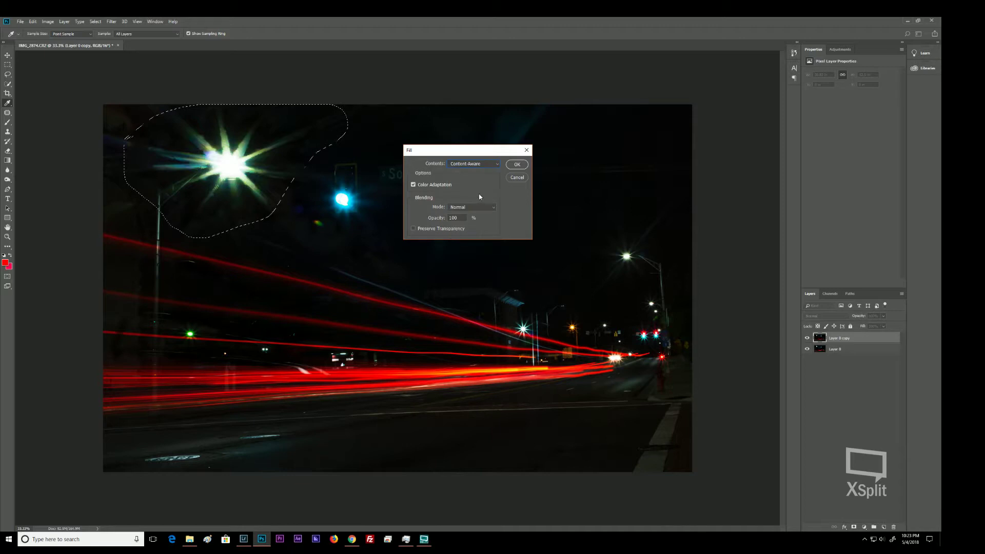
pyautogui.click(516, 166)
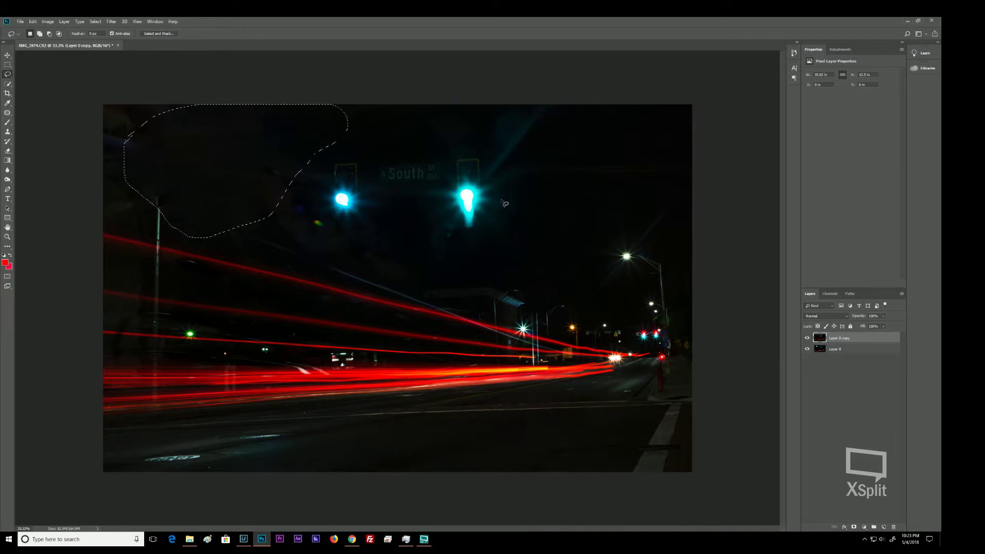
pyautogui.hotkey('ctrl', 'd')
# - Remove the upper end of the left lamp post above the highest red trail with a lassoed Content-Aware fill
pyautogui.moveTo(169, 210)
pyautogui.mouseDown()
pyautogui.moveTo(160, 190)
pyautogui.moveTo(156, 218)
pyautogui.moveTo(172, 218)
pyautogui.moveTo(170, 206)
pyautogui.mouseUp()
pyautogui.click(33, 21)
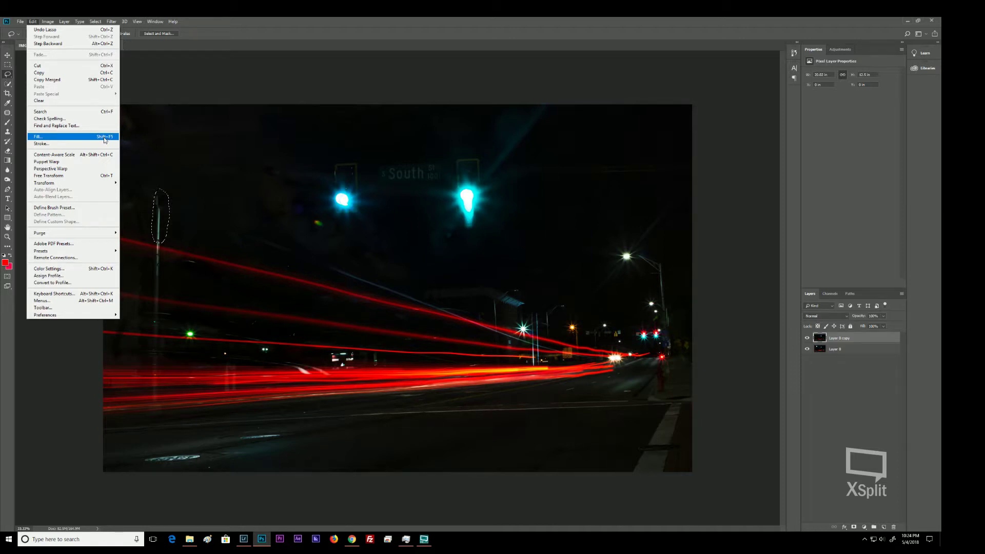
pyautogui.click(291, 74)
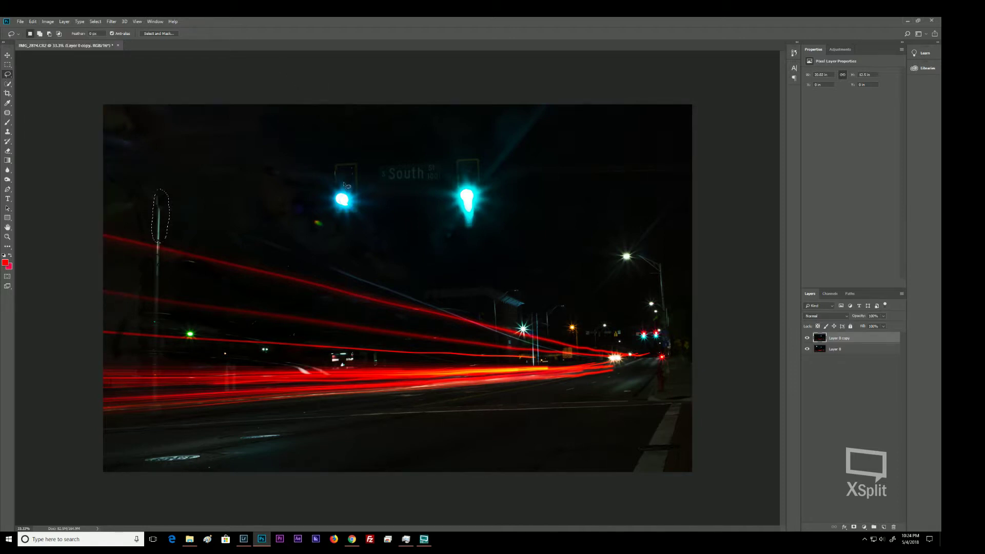
pyautogui.hotkey('shift', 'F5')
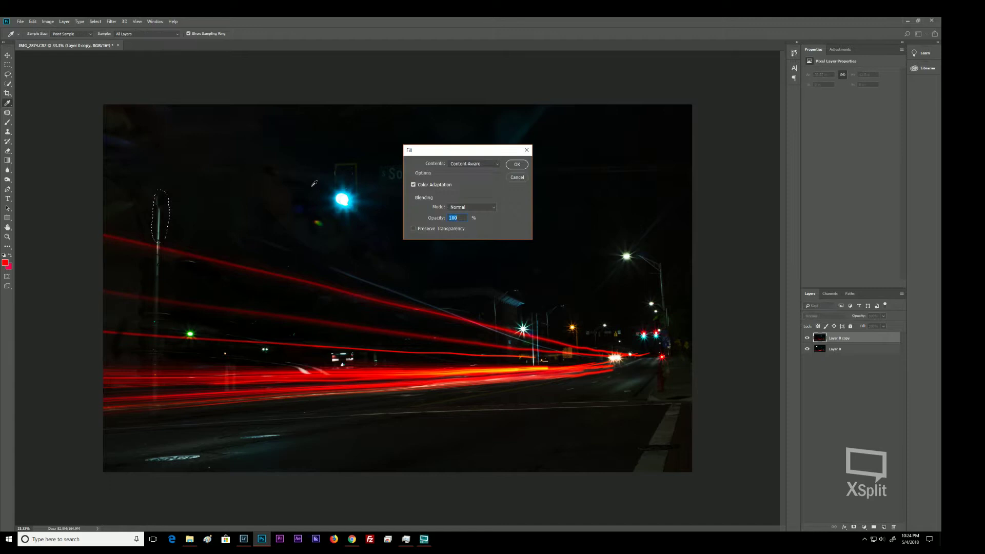
pyautogui.click(521, 164)
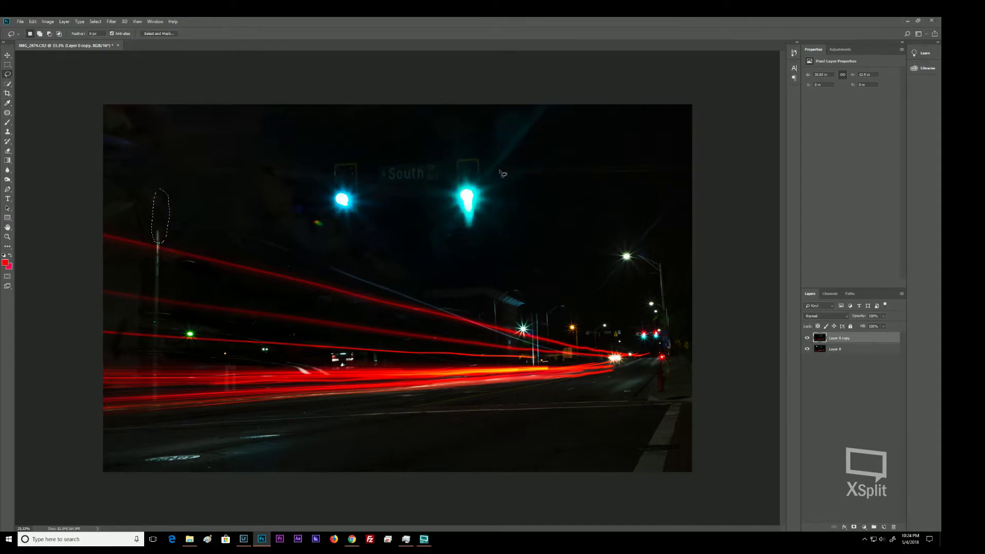
pyautogui.hotkey('ctrl', 'd')
# - Remove the section of the left lamp post between the two upper red trails with a Content-Aware fill
pyautogui.moveTo(159, 299); pyautogui.dragTo(164, 255)
pyautogui.hotkey('shift', 'BackSpace')
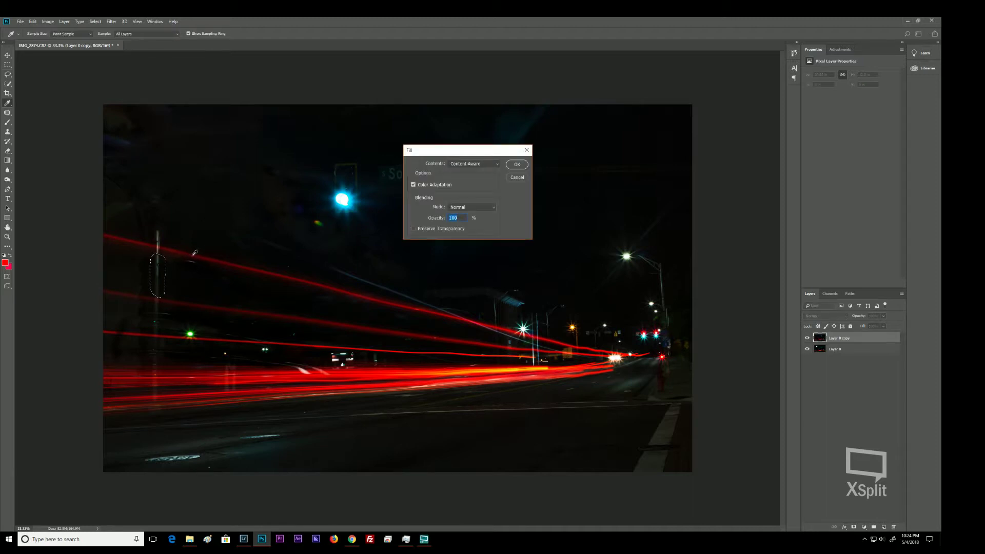
pyautogui.press('Return')
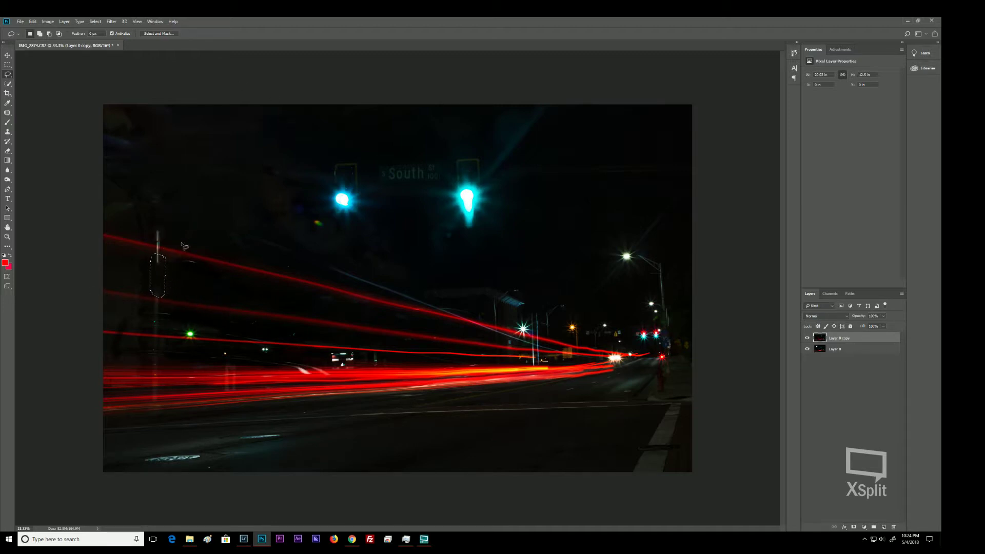
# - Clean up the faint glow in the photo's upper-left corner with a lassoed Content-Aware fill
pyautogui.moveTo(112, 223)
pyautogui.mouseDown()
pyautogui.moveTo(138, 224)
pyautogui.moveTo(160, 197)
pyautogui.moveTo(155, 129)
pyautogui.moveTo(128, 95)
pyautogui.moveTo(47, 138)
pyautogui.moveTo(114, 226)
pyautogui.mouseUp()
pyautogui.hotkey('shift', 'BackSpace')
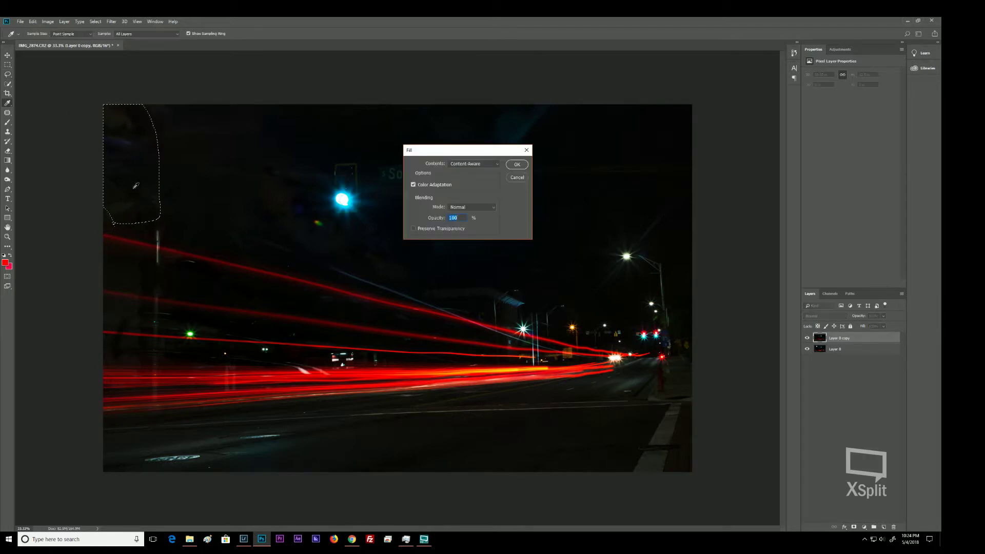
pyautogui.press('Return')
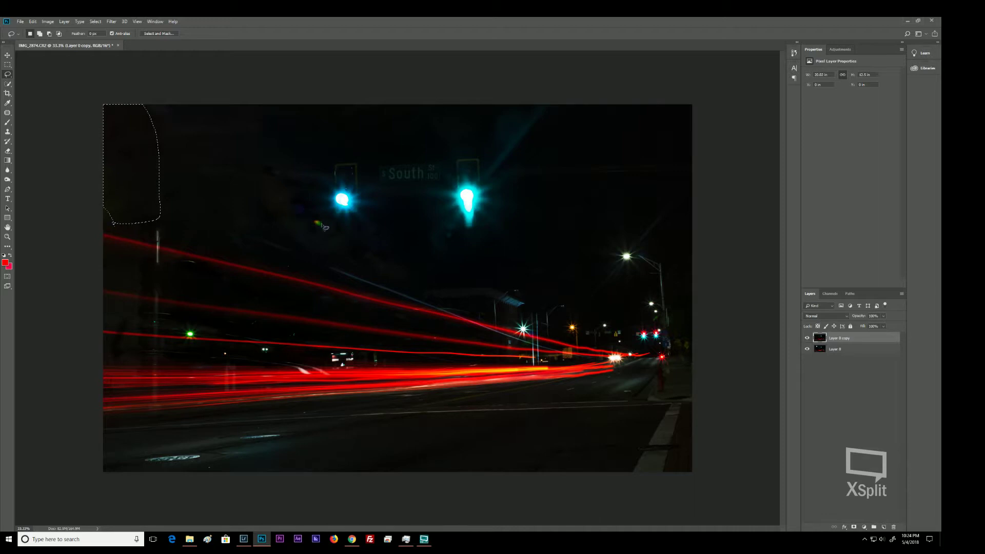
# - Remove the rainbow flare below the left traffic light and the faint blue flare beside it with Content-Aware fills
pyautogui.moveTo(334, 226)
pyautogui.mouseDown()
pyautogui.moveTo(310, 215)
pyautogui.moveTo(310, 231)
pyautogui.moveTo(333, 225)
pyautogui.mouseUp()
pyautogui.hotkey('shift', 'BackSpace')
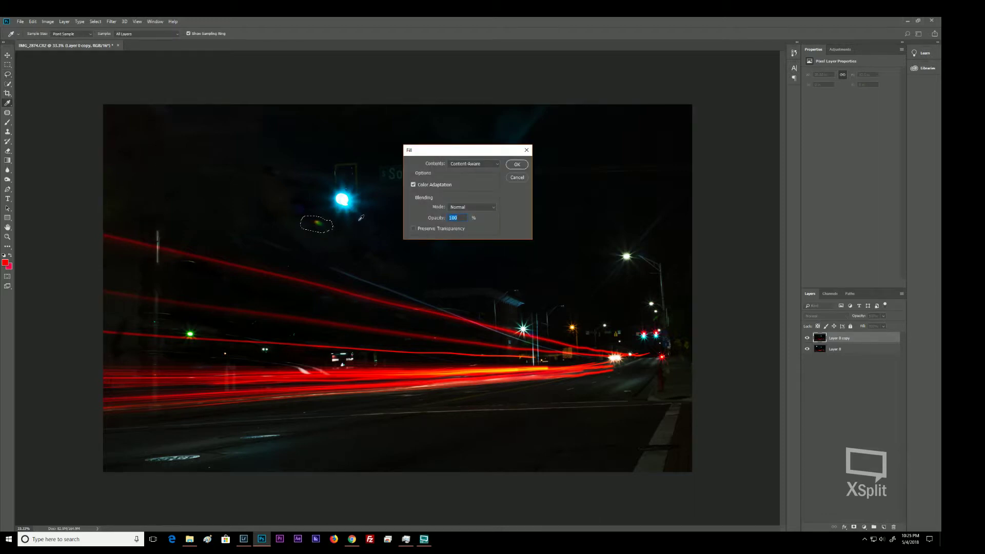
pyautogui.press('Return')
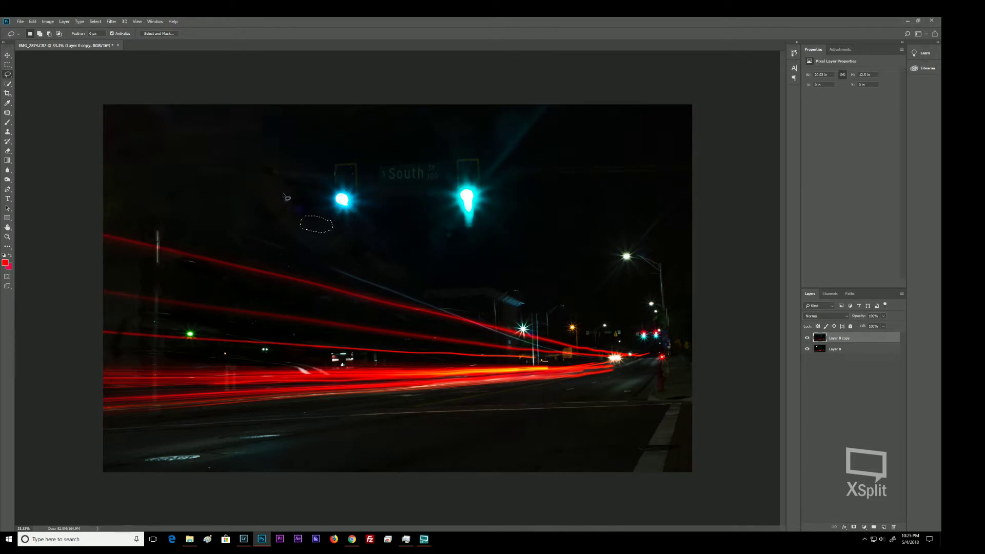
pyautogui.moveTo(276, 220)
pyautogui.mouseDown()
pyautogui.moveTo(302, 206)
pyautogui.moveTo(276, 219)
pyautogui.mouseUp()
pyautogui.hotkey('shift', 'F5')
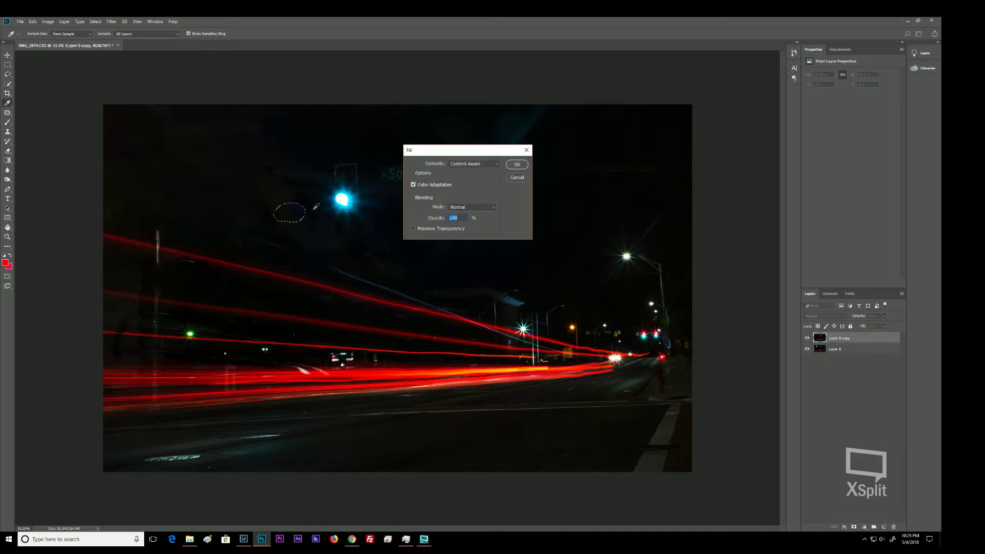
pyautogui.press('Return')
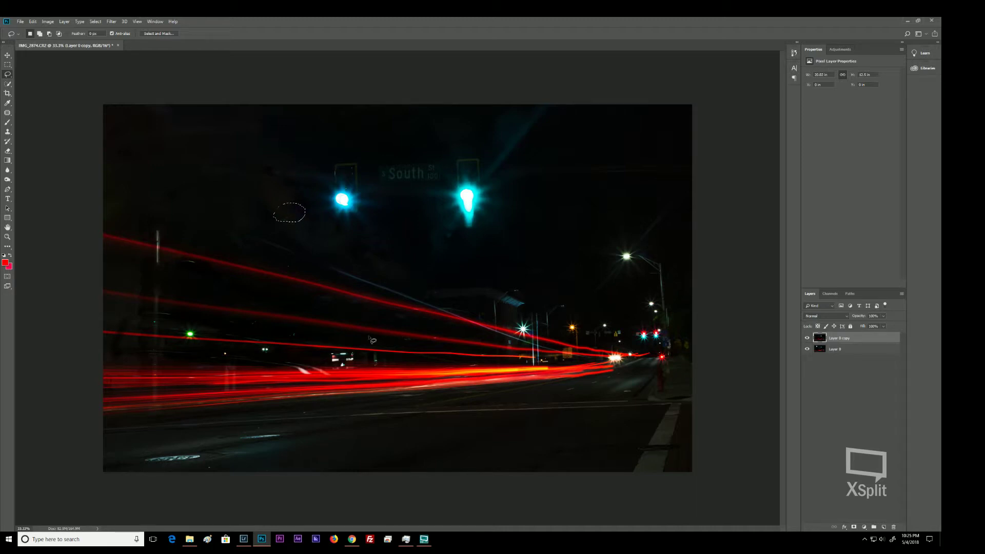
# - Fill the leftover lamp post pieces just above and just below the highest red trail using Content-Aware
pyautogui.moveTo(163, 231)
pyautogui.mouseDown()
pyautogui.moveTo(147, 239)
pyautogui.moveTo(166, 236)
pyautogui.mouseUp()
pyautogui.hotkey('shift', 'BackSpace')
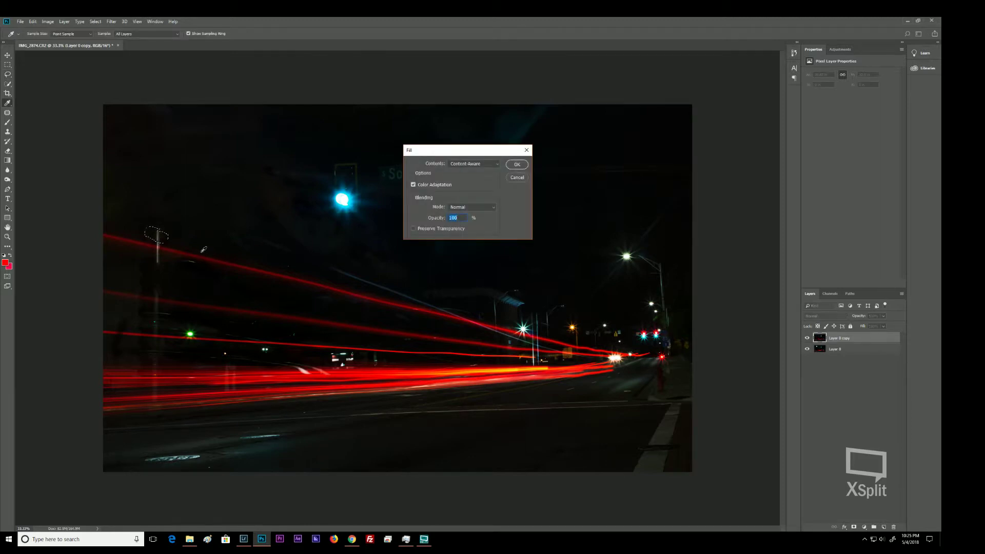
pyautogui.press('Return')
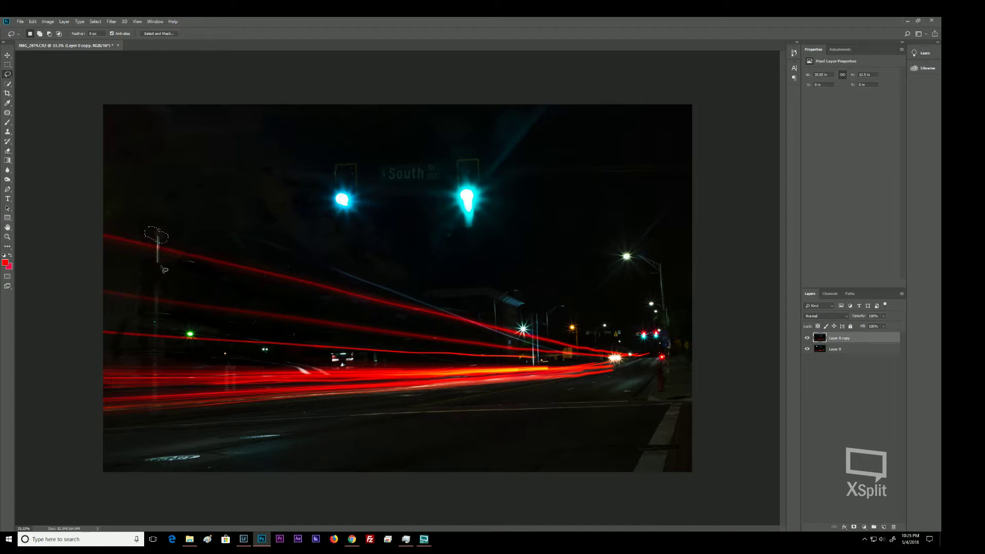
pyautogui.hotkey('ctrl', 'd')
pyautogui.moveTo(170, 253); pyautogui.dragTo(159, 267)
pyautogui.hotkey('shift', 'BackSpace')
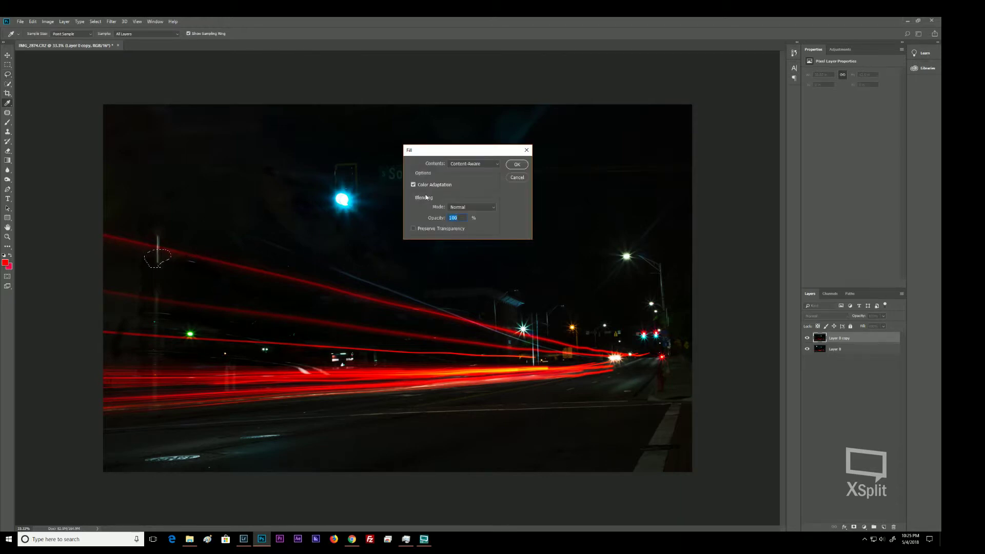
pyautogui.press('Return')
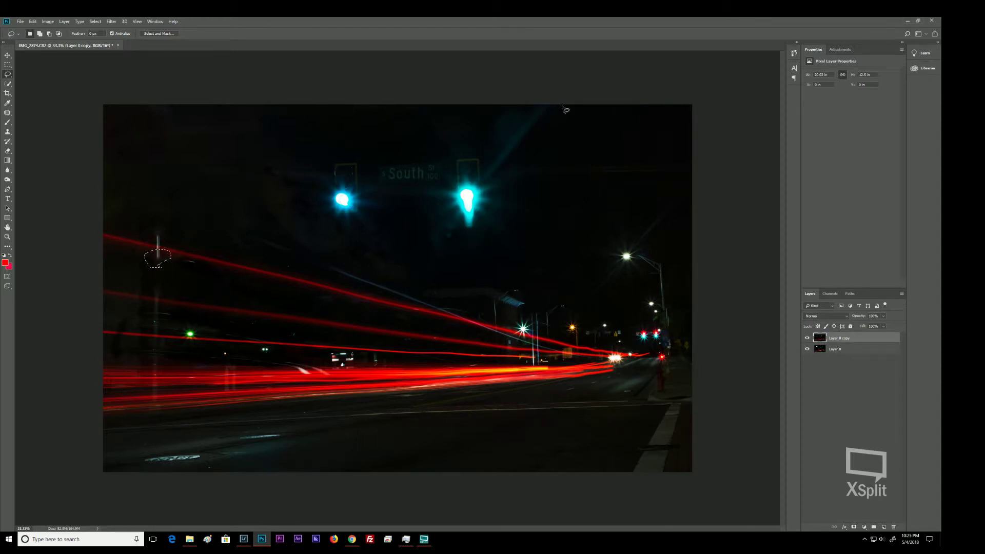
# - Lasso the teal light ray above the right traffic light, apply the Content-Aware fill twice, and deselect
pyautogui.moveTo(515, 102); pyautogui.dragTo(469, 131)
pyautogui.moveTo(482, 181)
pyautogui.mouseDown()
pyautogui.moveTo(518, 174)
pyautogui.moveTo(578, 126)
pyautogui.moveTo(541, 92)
pyautogui.mouseUp()
pyautogui.hotkey('shift', 'BackSpace')
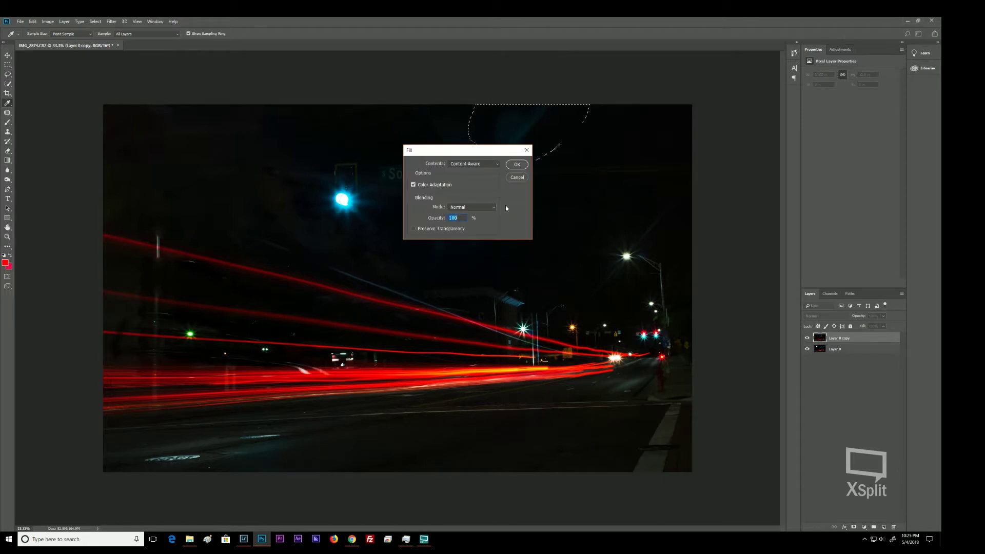
pyautogui.click(515, 165)
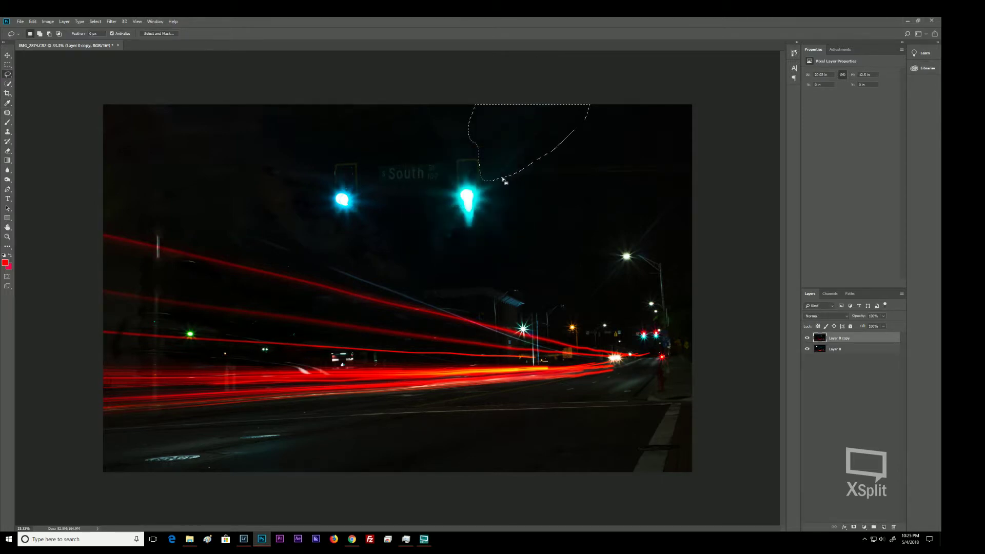
pyautogui.hotkey('shift', 'BackSpace')
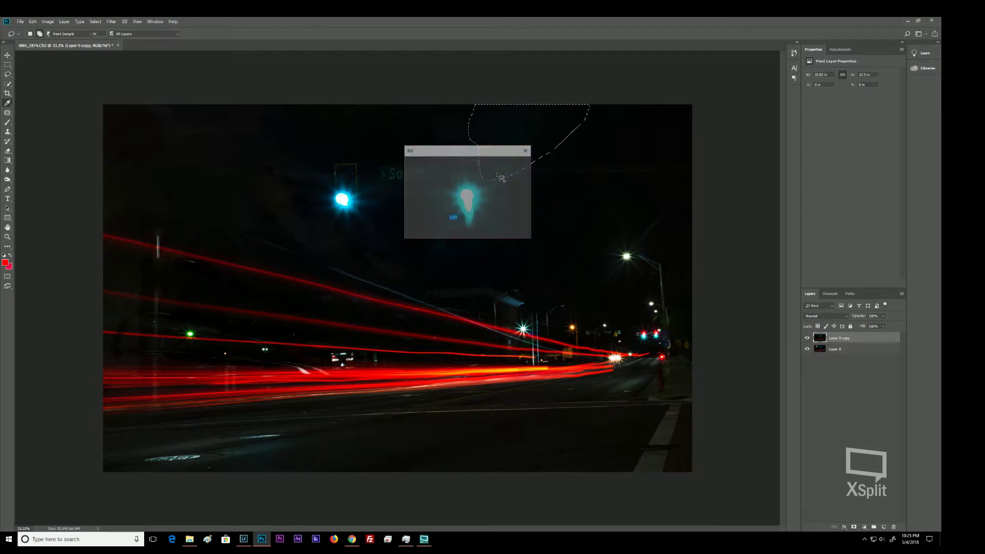
pyautogui.click(517, 164)
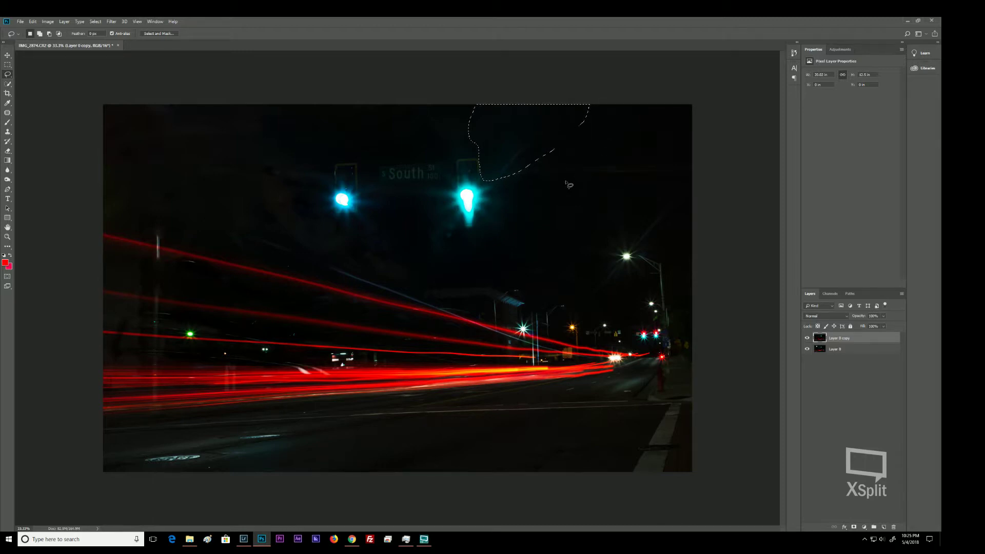
pyautogui.hotkey('ctrl', 'd')
# - Lasso the thin blue streak above the highest red trail, remove it with a Content-Aware fill, and deselect
pyautogui.hotkey('alt', 'Tab')
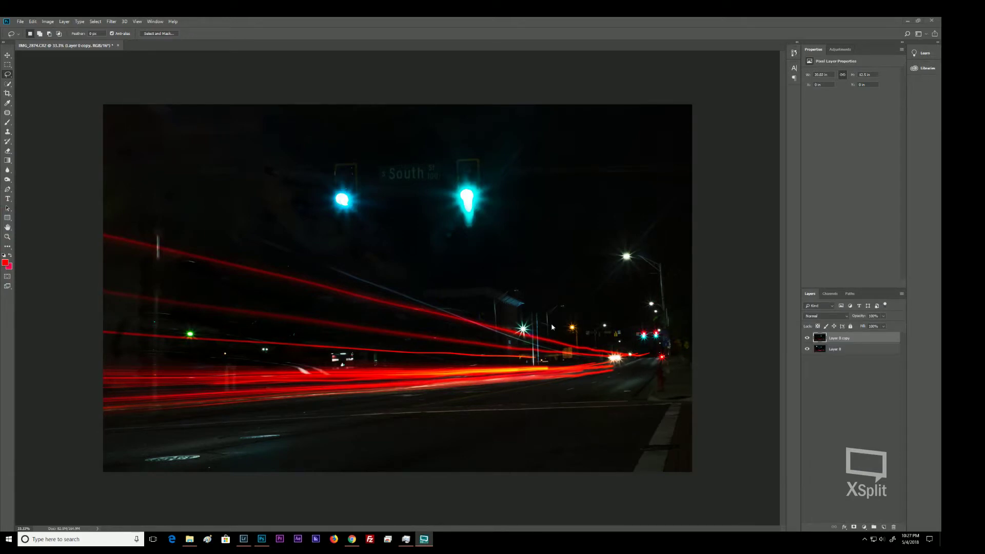
pyautogui.click(251, 233)
pyautogui.moveTo(282, 232)
pyautogui.mouseDown()
pyautogui.moveTo(245, 222)
pyautogui.moveTo(240, 245)
pyautogui.moveTo(392, 301)
pyautogui.moveTo(454, 310)
pyautogui.moveTo(307, 238)
pyautogui.moveTo(246, 223)
pyautogui.mouseUp()
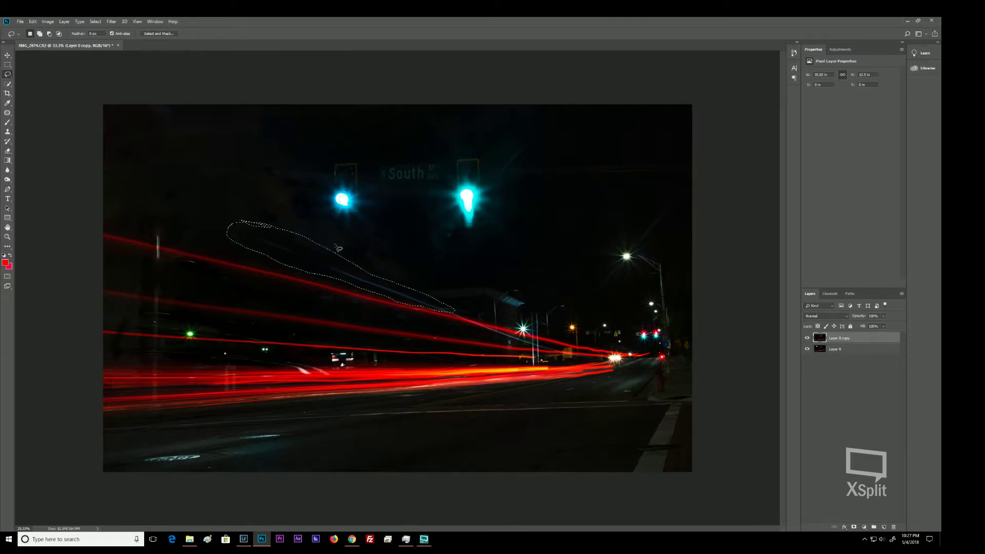
pyautogui.hotkey('shift', 'F5')
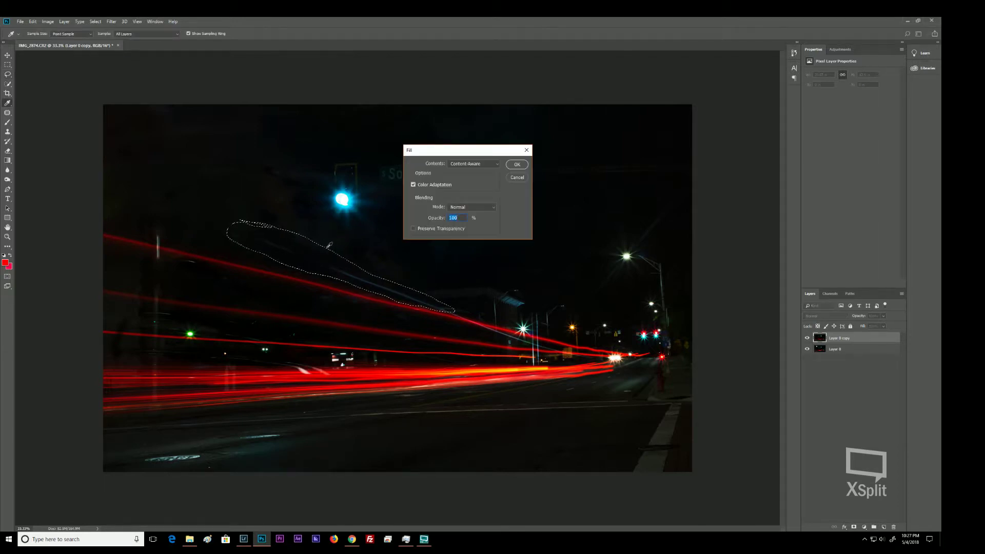
pyautogui.press('Return')
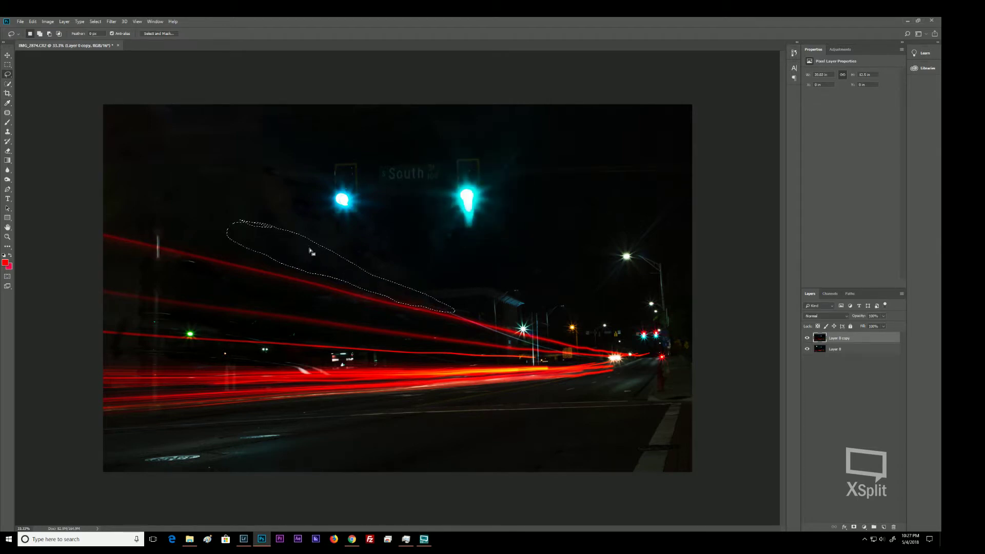
pyautogui.hotkey('ctrl', 'd')
# - Patch the hazy sky left of and below the left traffic light using the Patch tool in Normal mode, and deselect
pyautogui.click(7, 114)
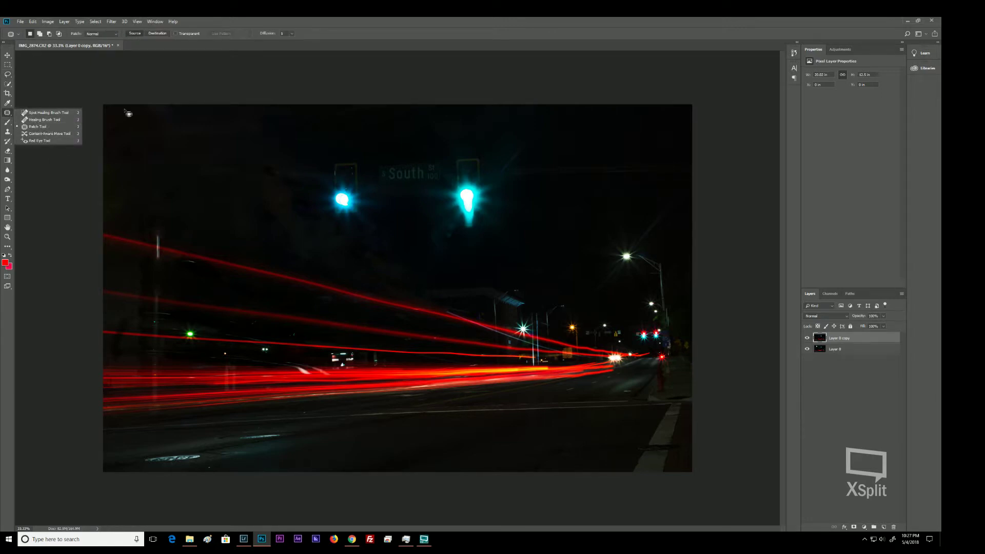
pyautogui.click(150, 91)
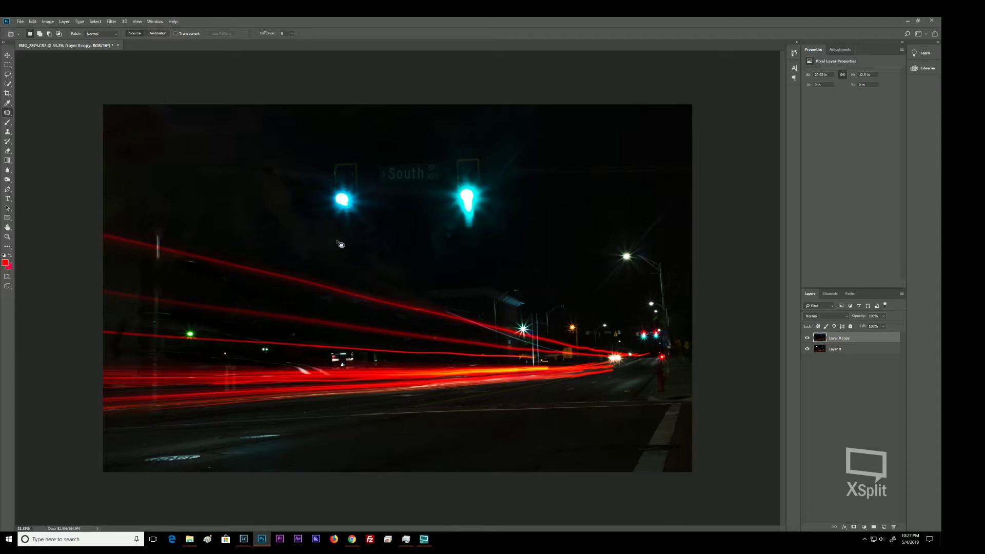
pyautogui.moveTo(290, 251)
pyautogui.mouseDown()
pyautogui.moveTo(360, 258)
pyautogui.moveTo(327, 215)
pyautogui.moveTo(310, 213)
pyautogui.moveTo(279, 156)
pyautogui.moveTo(263, 166)
pyautogui.moveTo(264, 199)
pyautogui.moveTo(296, 251)
pyautogui.moveTo(262, 211)
pyautogui.moveTo(155, 178)
pyautogui.mouseUp()
pyautogui.click(107, 36)
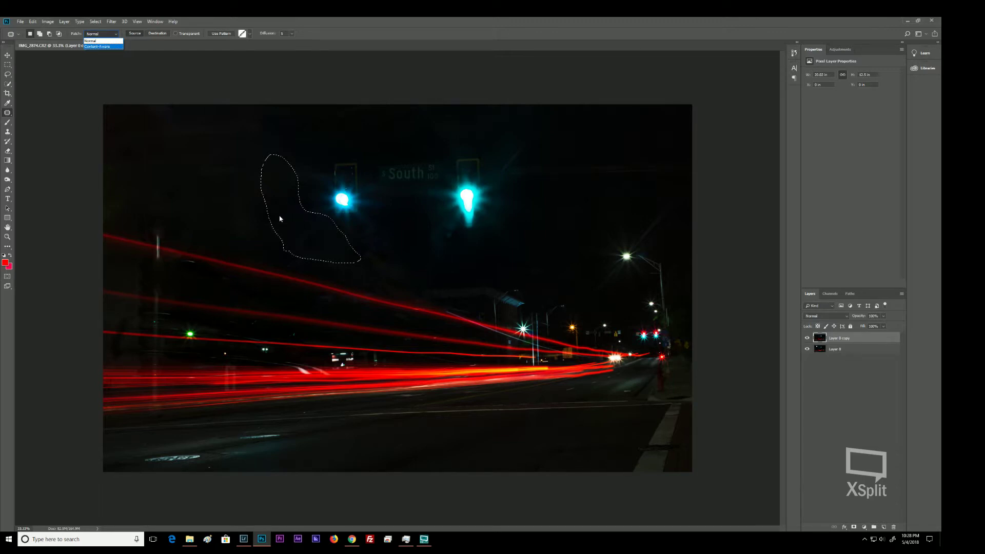
pyautogui.click(91, 41)
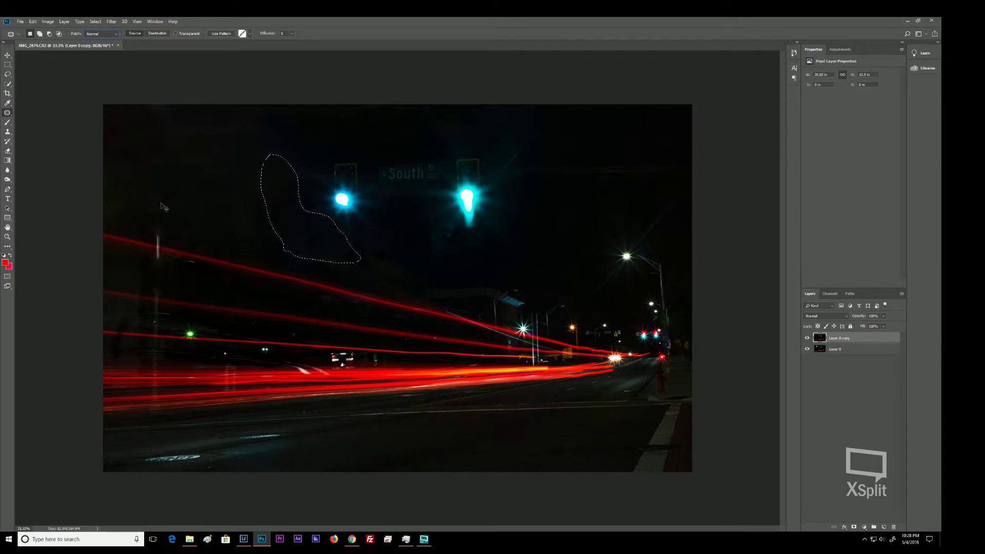
pyautogui.hotkey('ctrl', '+')
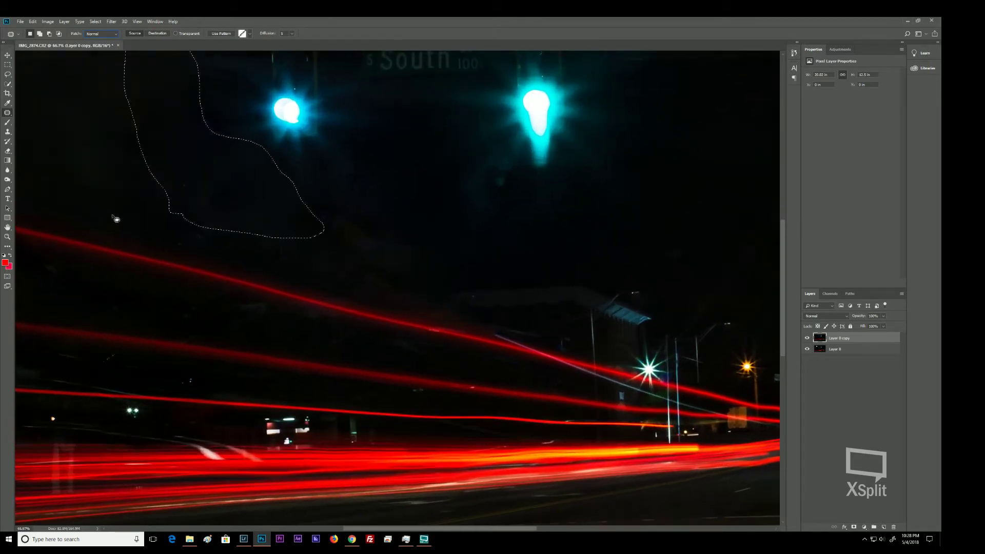
pyautogui.hotkey('ctrl', '+')
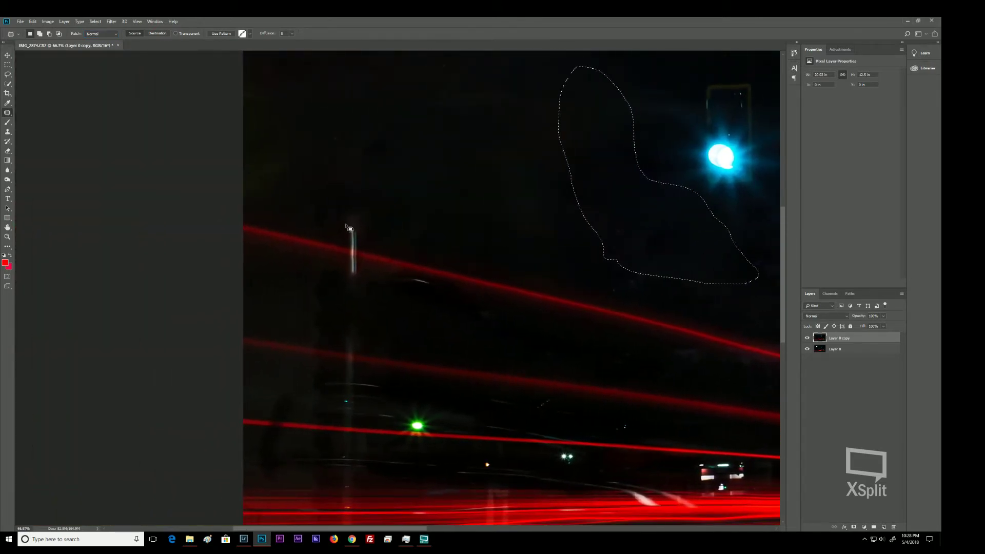
pyautogui.hotkey('ctrl', 'd')
# - Try to patch the lamp post tip above the highest red trail from the dark sky, first in Normal mode and then in Content-Aware mode
pyautogui.moveTo(367, 255)
pyautogui.mouseDown()
pyautogui.moveTo(371, 218)
pyautogui.moveTo(360, 224)
pyautogui.moveTo(400, 179)
pyautogui.mouseUp()
pyautogui.moveTo(363, 231); pyautogui.dragTo(577, 174)
pyautogui.moveTo(359, 233); pyautogui.dragTo(357, 159)
pyautogui.click(106, 35)
pyautogui.click(107, 49)
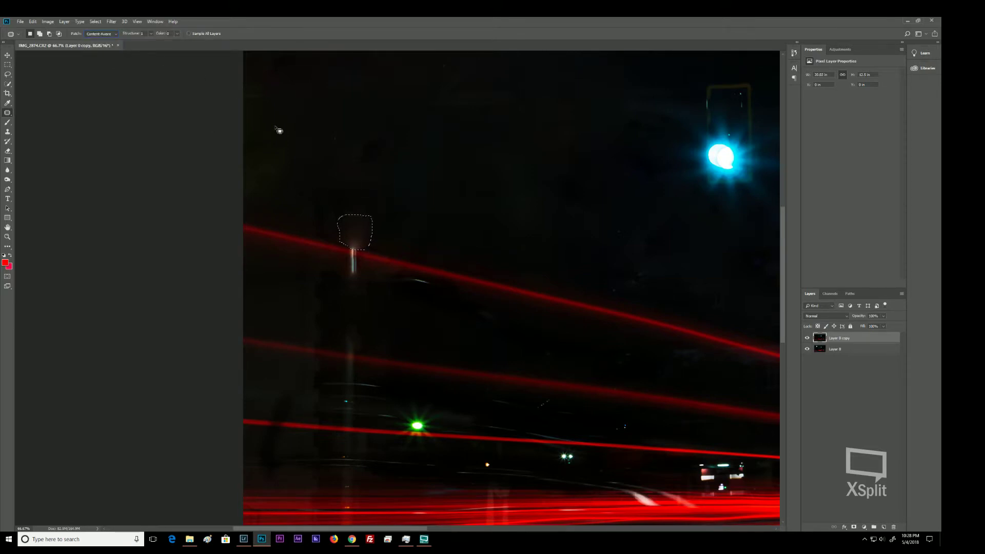
pyautogui.moveTo(352, 235); pyautogui.dragTo(365, 144)
pyautogui.moveTo(360, 243); pyautogui.dragTo(334, 149)
# - Repeat the patch on the post tip in Normal mode, again in Content-Aware mode, and deselect
pyautogui.click(111, 34)
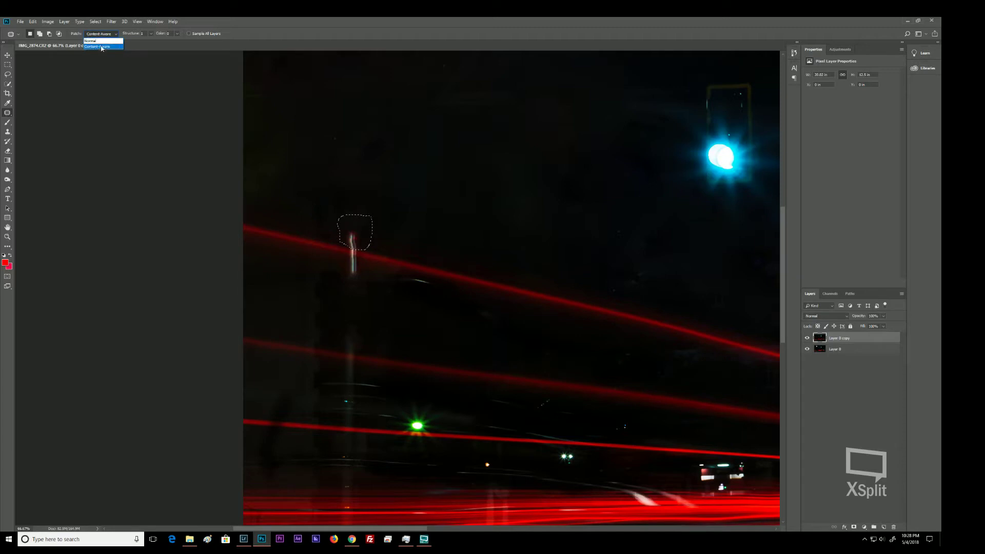
pyautogui.click(102, 41)
pyautogui.moveTo(360, 219); pyautogui.dragTo(403, 184)
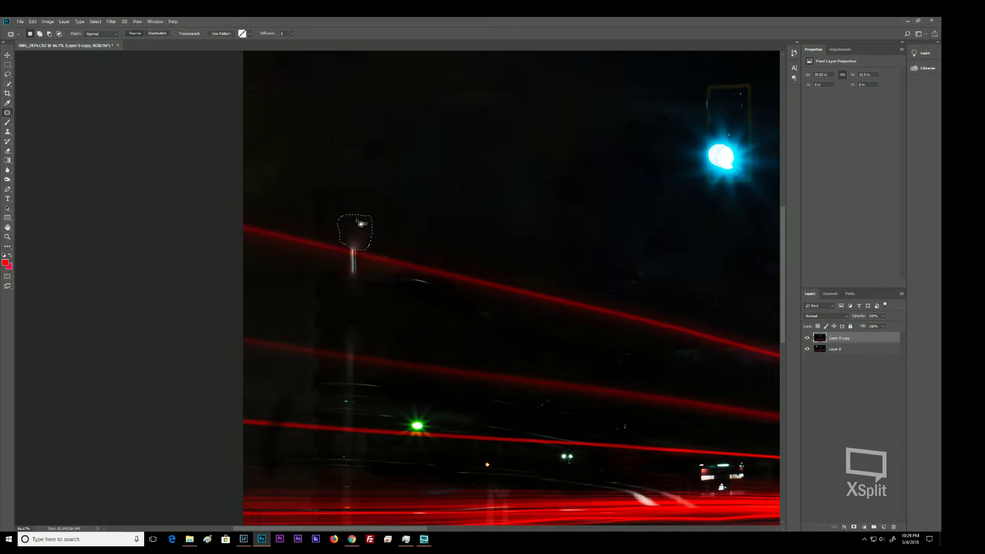
pyautogui.click(111, 34)
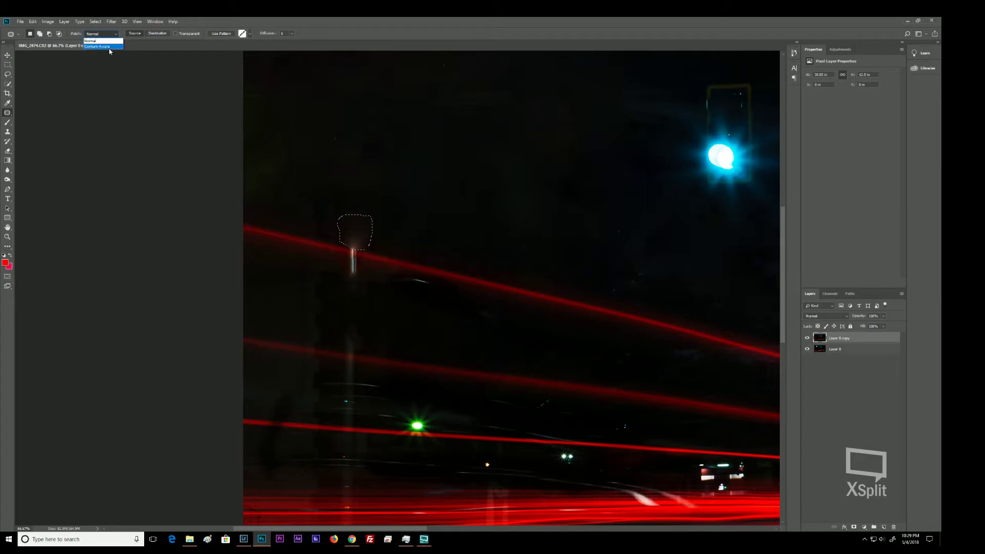
pyautogui.click(109, 47)
pyautogui.moveTo(356, 228); pyautogui.dragTo(359, 172)
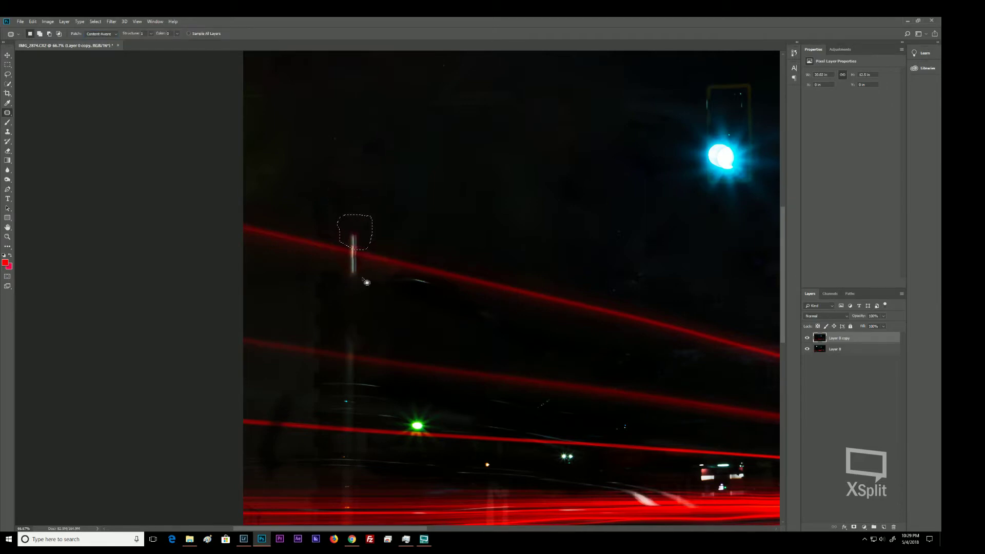
pyautogui.hotkey('ctrl', 'd')
# - Patch the post remnants around the highest red trail and the short white streak beside them with Content-Aware patches
pyautogui.moveTo(362, 270)
pyautogui.mouseDown()
pyautogui.moveTo(357, 257)
pyautogui.moveTo(329, 303)
pyautogui.moveTo(340, 304)
pyautogui.mouseUp()
pyautogui.hotkey('ctrl', 'd')
pyautogui.moveTo(435, 285)
pyautogui.mouseDown()
pyautogui.moveTo(400, 282)
pyautogui.moveTo(440, 283)
pyautogui.moveTo(418, 281)
pyautogui.moveTo(405, 311)
pyautogui.mouseUp()
pyautogui.hotkey('ctrl', 'd')
pyautogui.moveTo(336, 339)
pyautogui.mouseDown()
pyautogui.moveTo(383, 331)
pyautogui.moveTo(359, 353)
pyautogui.moveTo(461, 331)
pyautogui.mouseUp()
pyautogui.moveTo(366, 226)
pyautogui.mouseDown()
pyautogui.moveTo(354, 226)
pyautogui.moveTo(345, 246)
pyautogui.moveTo(368, 227)
pyautogui.moveTo(398, 242)
pyautogui.moveTo(451, 245)
pyautogui.mouseUp()
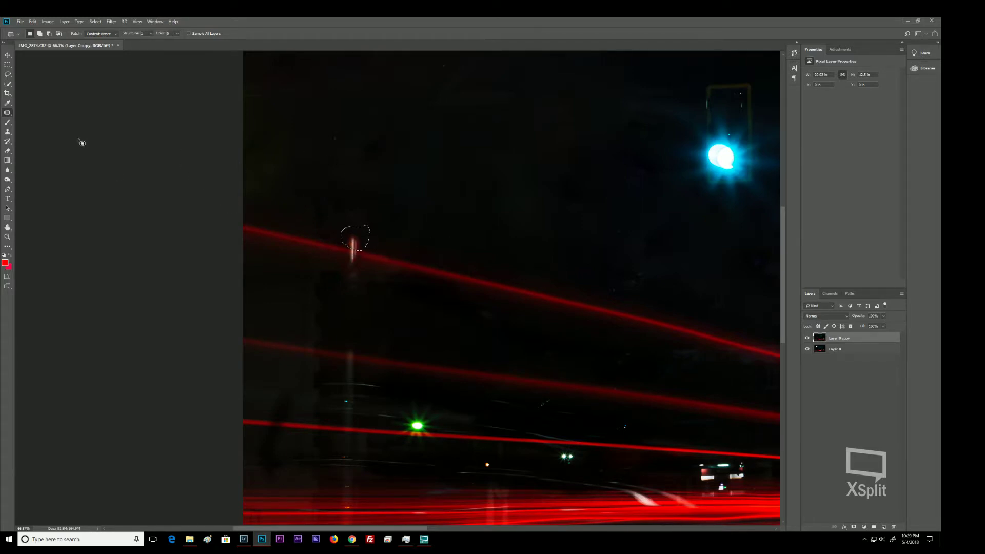
# - Heal the bright post tip just above the highest red trail with the Healing Brush, without an active selection
pyautogui.rightClick(7, 112)
pyautogui.click(45, 119)
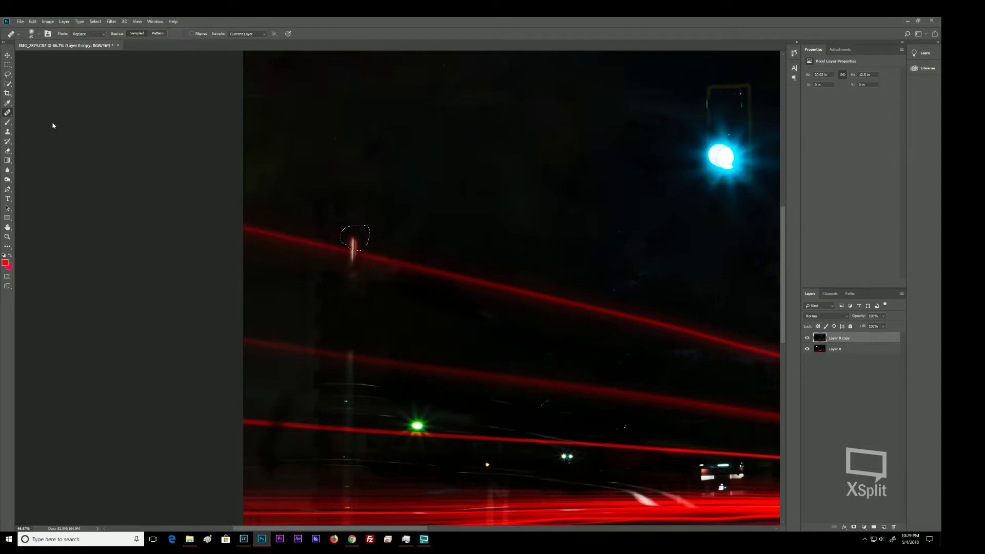
pyautogui.rightClick(8, 114)
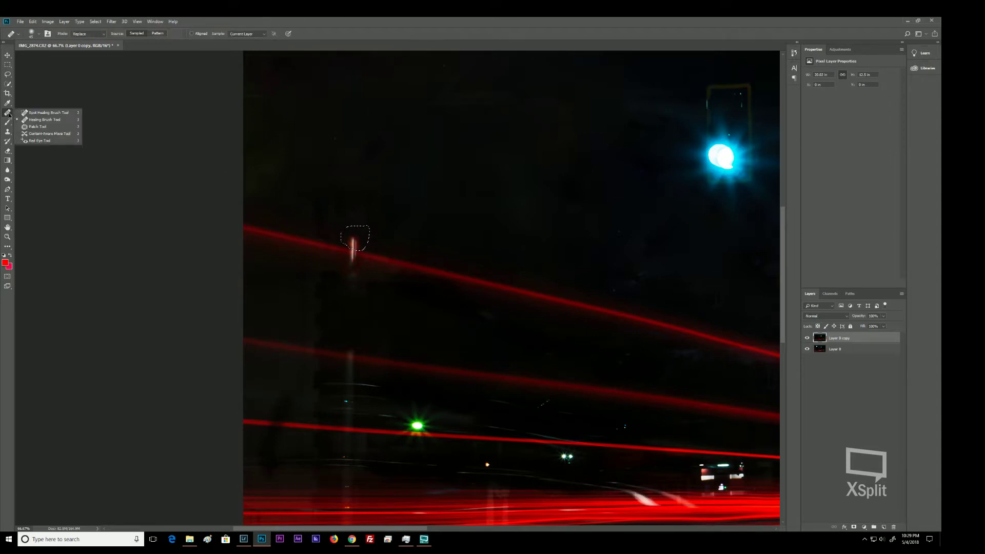
pyautogui.click(63, 123)
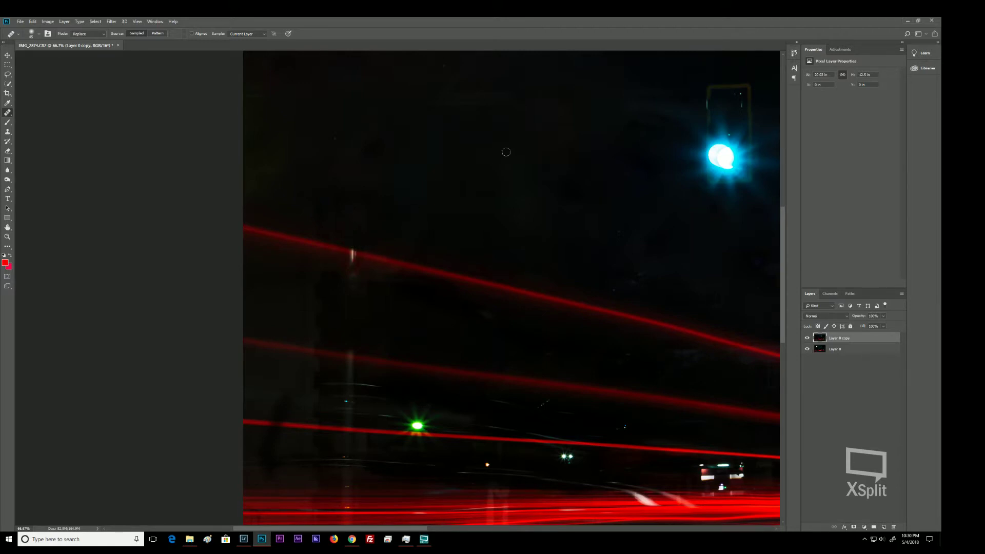
# - Heal the bright post remnant crossing the highest red trail, rebuilding the red line, and cover the white spot just beneath it
pyautogui.hotkey('ctrl', '+')
pyautogui.hotkey('ctrl', '+')
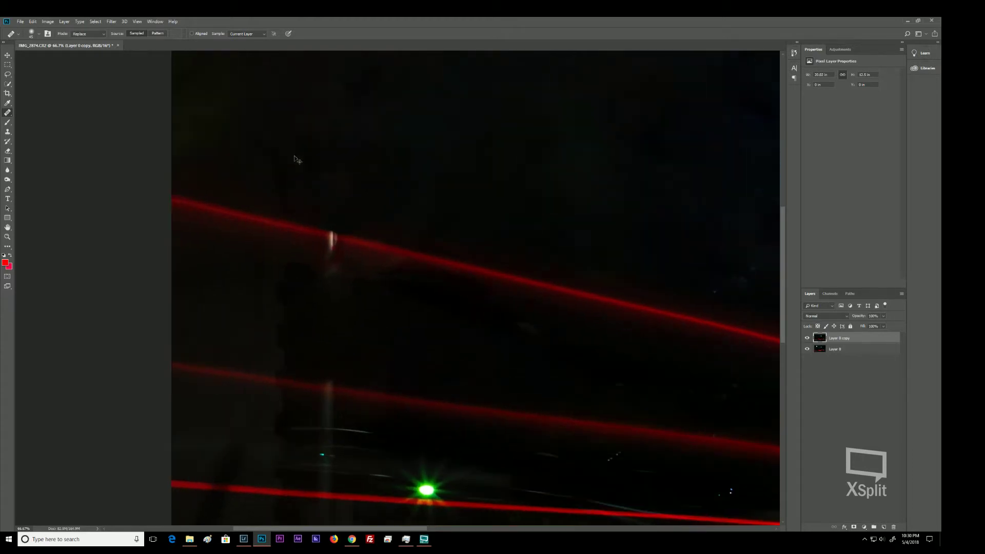
pyautogui.click(307, 206)
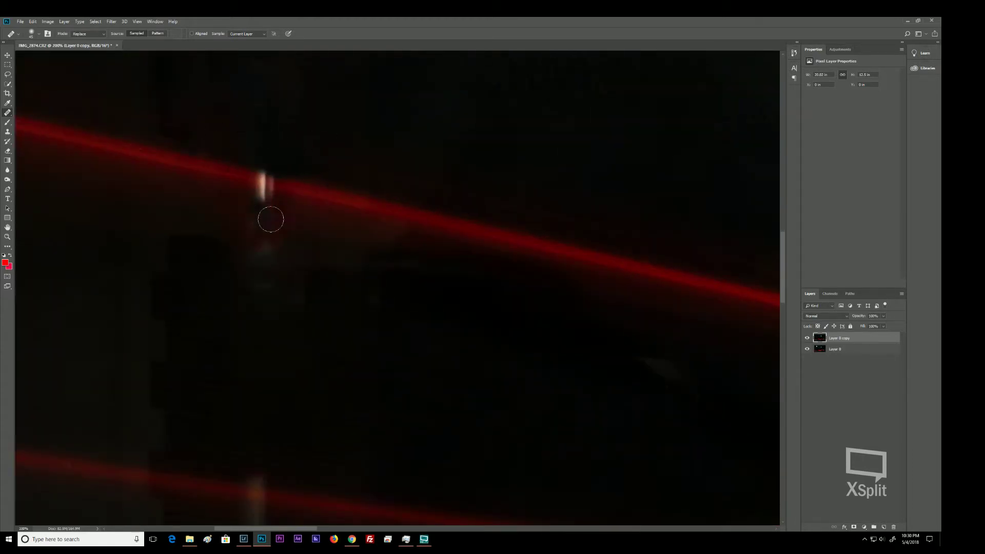
pyautogui.click(272, 184)
pyautogui.click(264, 185)
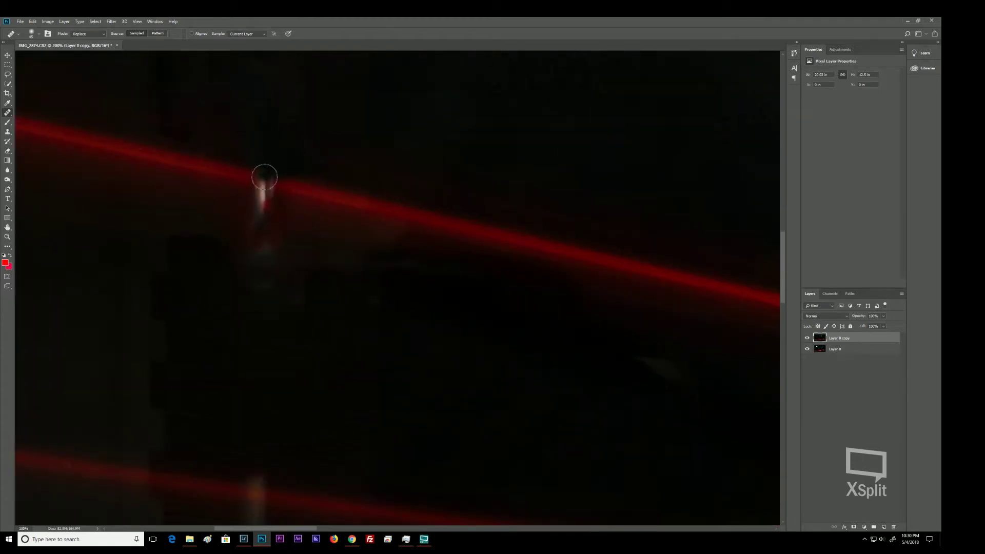
pyautogui.click(262, 177)
pyautogui.click(256, 171)
pyautogui.click(256, 179)
pyautogui.click(272, 185)
pyautogui.moveTo(272, 185)
pyautogui.mouseDown()
pyautogui.moveTo(282, 187)
pyautogui.moveTo(261, 180)
pyautogui.moveTo(291, 189)
pyautogui.moveTo(264, 179)
pyautogui.mouseUp()
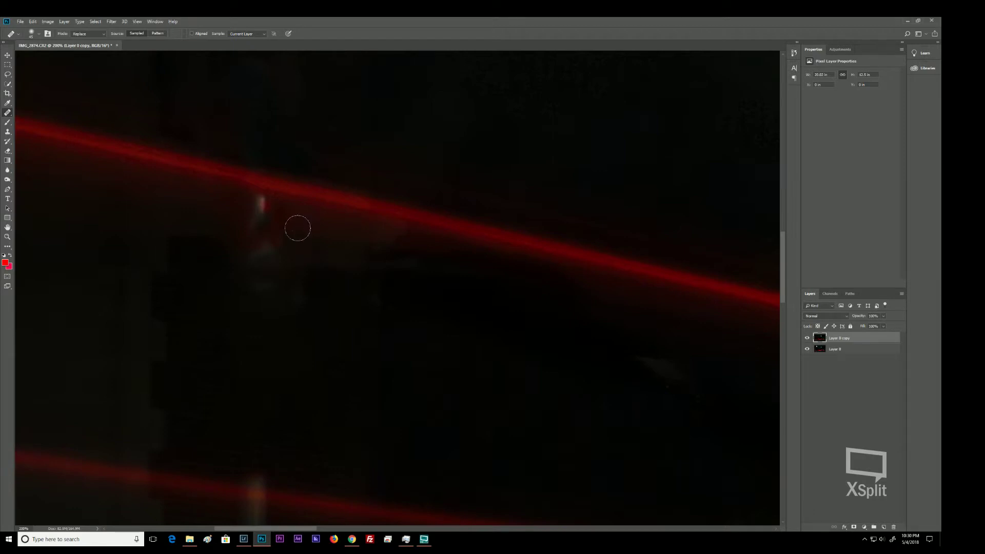
pyautogui.click(262, 209)
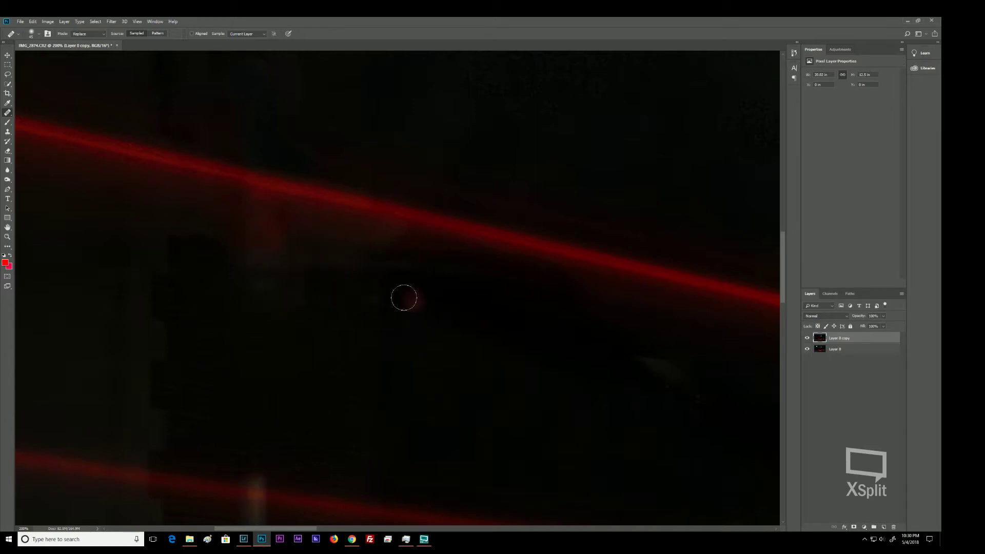
pyautogui.hotkey('ctrl', '-')
pyautogui.hotkey('ctrl', '-')
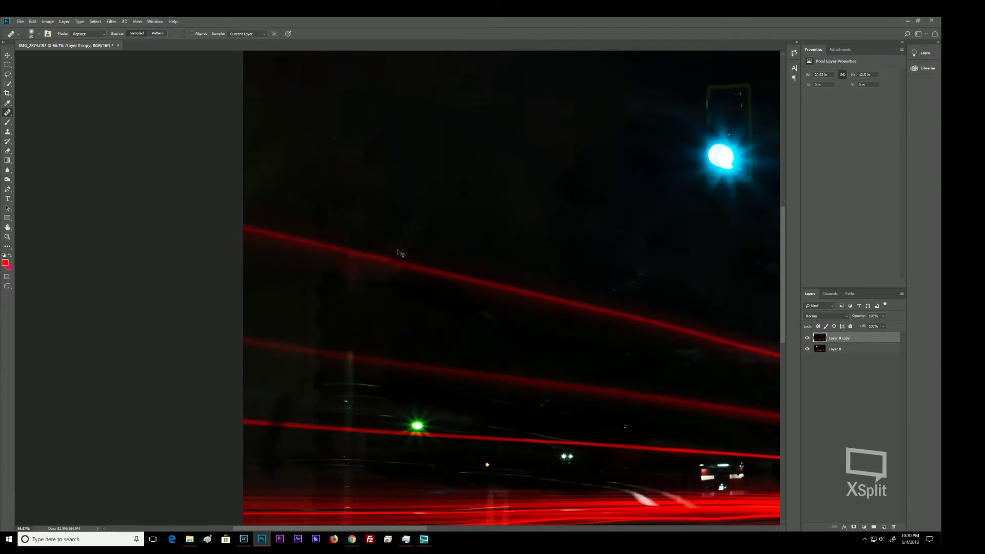
# - Outline the reddish smudge beneath the highest red trail with the Patch tool and patch it from the dark area below using Content-Aware
pyautogui.hotkey('ctrl', '+')
pyautogui.hotkey('ctrl', '+')
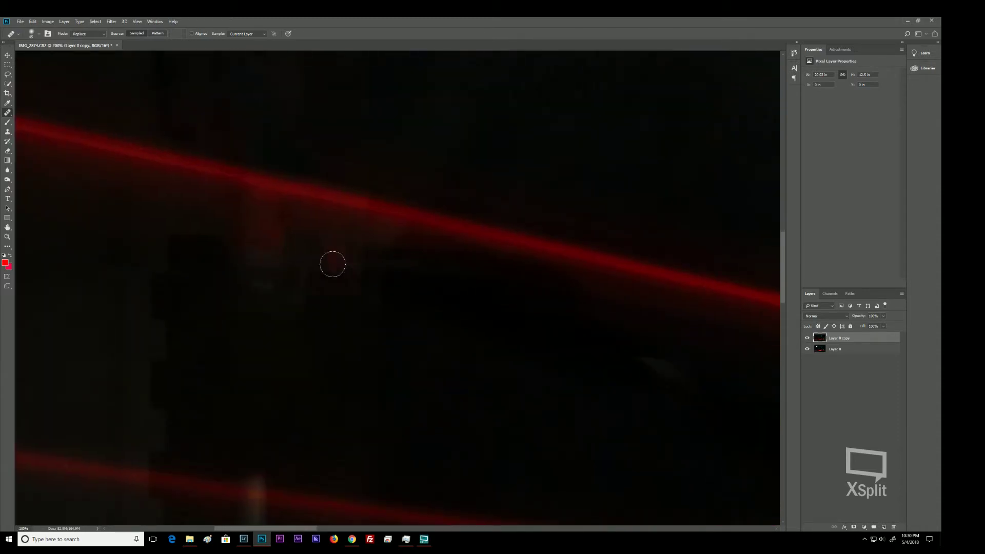
pyautogui.rightClick(7, 112)
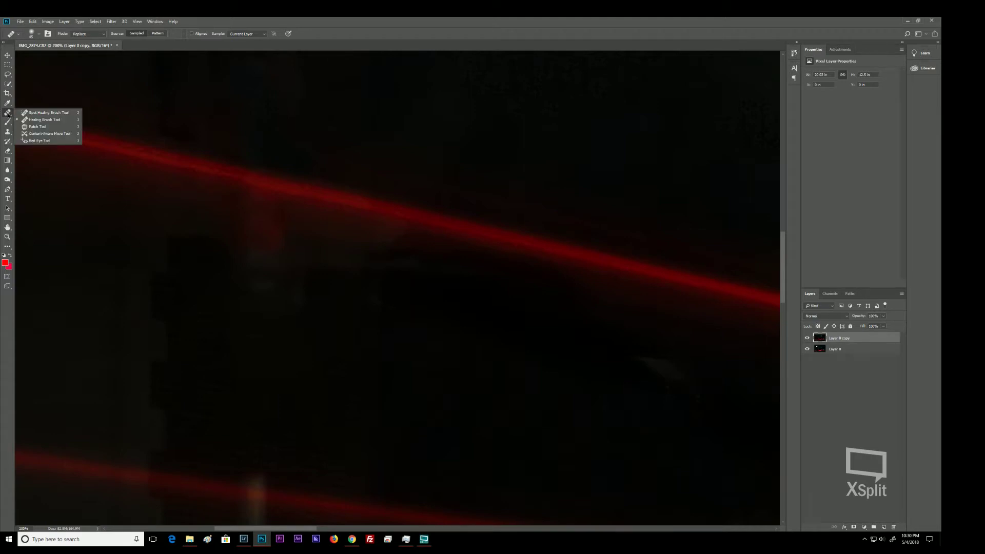
pyautogui.click(42, 127)
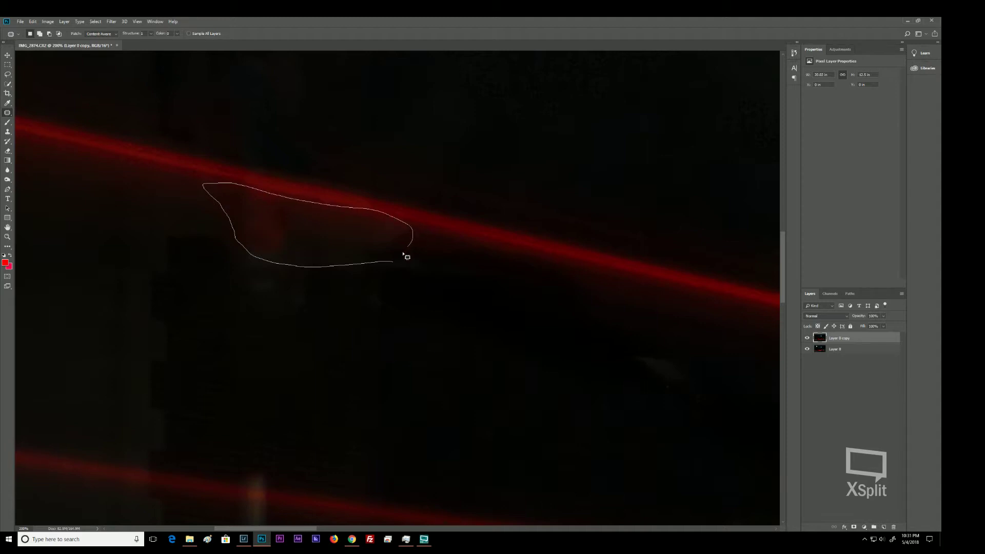
pyautogui.moveTo(378, 261); pyautogui.dragTo(383, 261)
pyautogui.moveTo(322, 257); pyautogui.dragTo(455, 348)
# - Patch the outlined smudge area once in Normal mode and once more in Content-Aware mode, and deselect
pyautogui.click(101, 34)
pyautogui.click(97, 40)
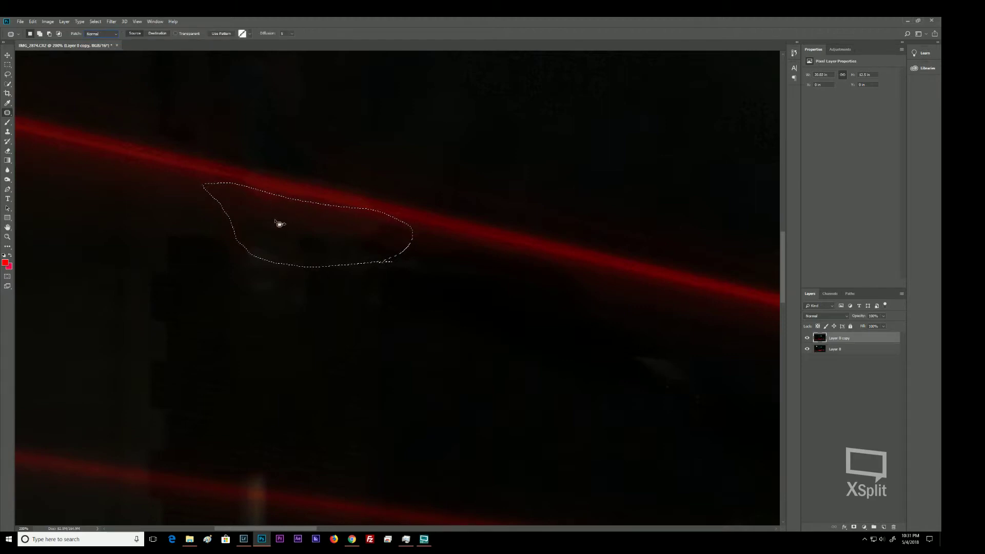
pyautogui.moveTo(280, 224); pyautogui.dragTo(158, 290)
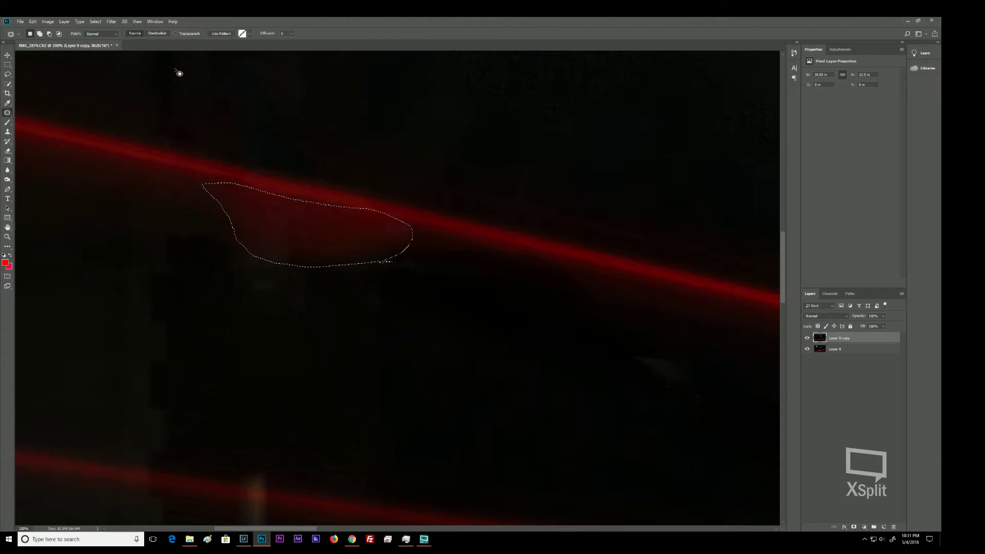
pyautogui.click(101, 33)
pyautogui.click(97, 46)
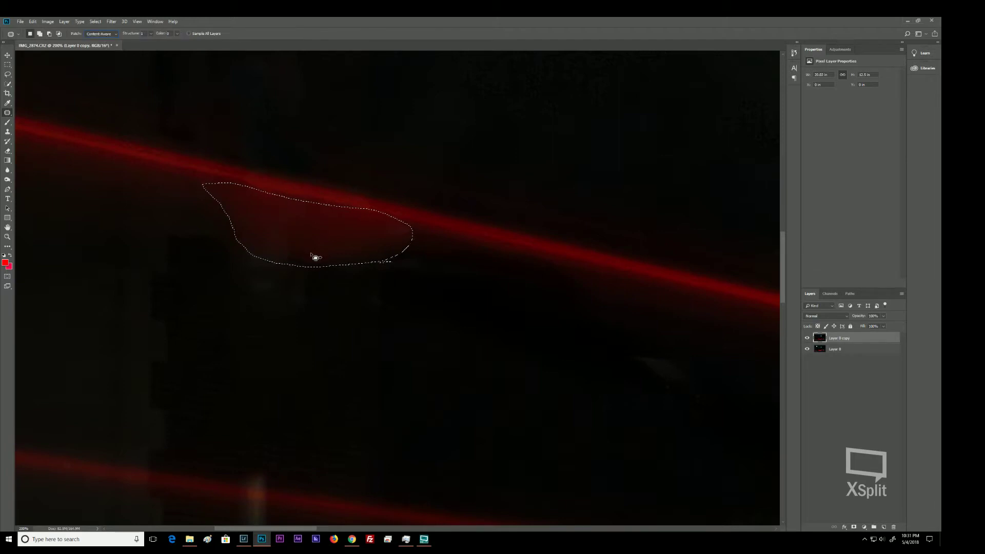
pyautogui.moveTo(316, 257); pyautogui.dragTo(351, 340)
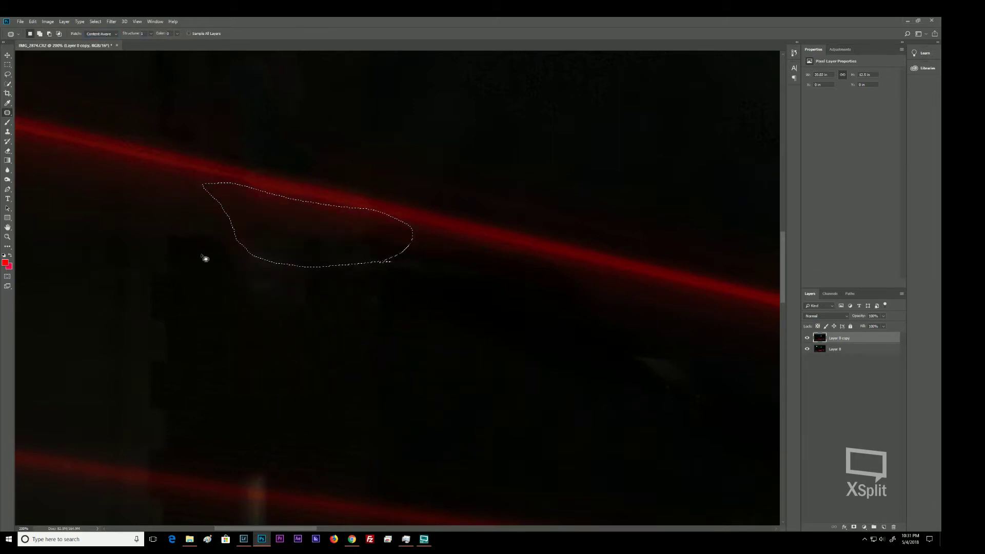
pyautogui.hotkey('ctrl', 'd')
# - With the Healing Brush, sample the dark area beneath the highest red trail and paint over the leftover smudges and blocky edges there
pyautogui.rightClick(10, 114)
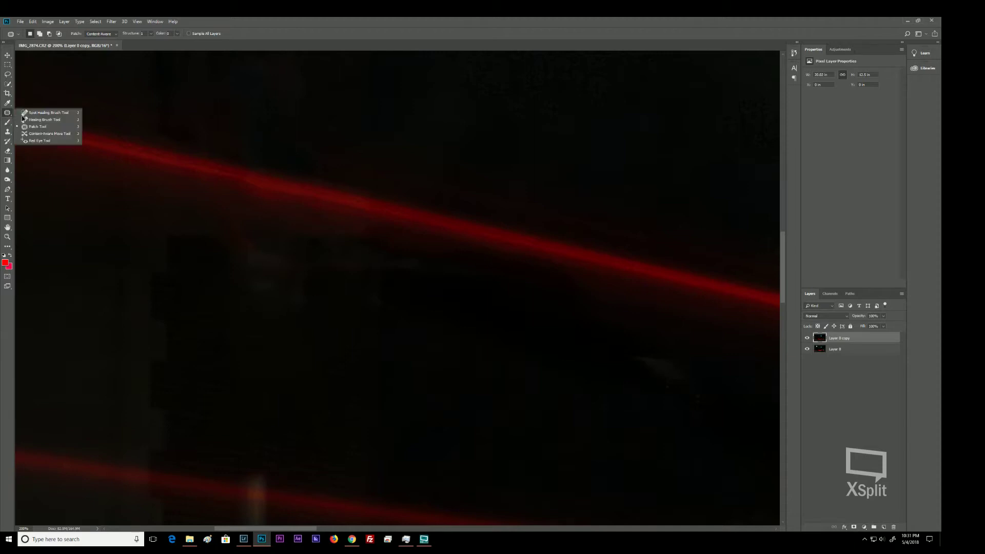
pyautogui.click(51, 120)
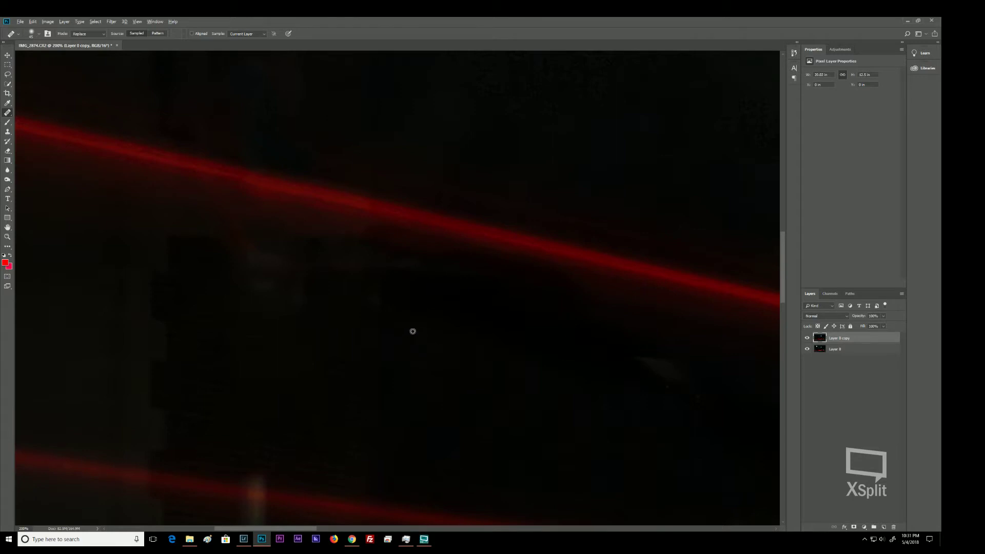
pyautogui.keyDown('alt'); pyautogui.click(453, 337); pyautogui.keyUp('alt')
pyautogui.moveTo(343, 260)
pyautogui.mouseDown()
pyautogui.moveTo(329, 236)
pyautogui.moveTo(230, 216)
pyautogui.moveTo(245, 220)
pyautogui.moveTo(251, 248)
pyautogui.moveTo(370, 234)
pyautogui.moveTo(418, 255)
pyautogui.moveTo(296, 234)
pyautogui.mouseUp()
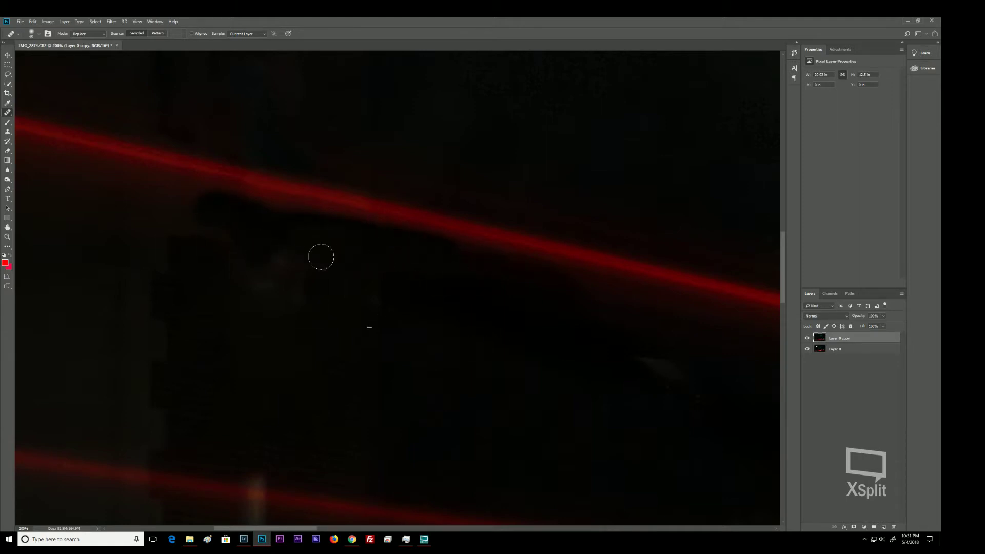
pyautogui.moveTo(187, 211)
pyautogui.mouseDown()
pyautogui.moveTo(198, 207)
pyautogui.moveTo(143, 202)
pyautogui.moveTo(136, 189)
pyautogui.moveTo(163, 190)
pyautogui.mouseUp()
pyautogui.moveTo(168, 232)
pyautogui.mouseDown()
pyautogui.moveTo(279, 267)
pyautogui.moveTo(306, 316)
pyautogui.moveTo(325, 297)
pyautogui.moveTo(145, 318)
pyautogui.moveTo(163, 343)
pyautogui.moveTo(121, 303)
pyautogui.mouseUp()
pyautogui.moveTo(144, 269)
pyautogui.mouseDown()
pyautogui.moveTo(112, 276)
pyautogui.moveTo(105, 308)
pyautogui.moveTo(158, 393)
pyautogui.moveTo(136, 368)
pyautogui.mouseUp()
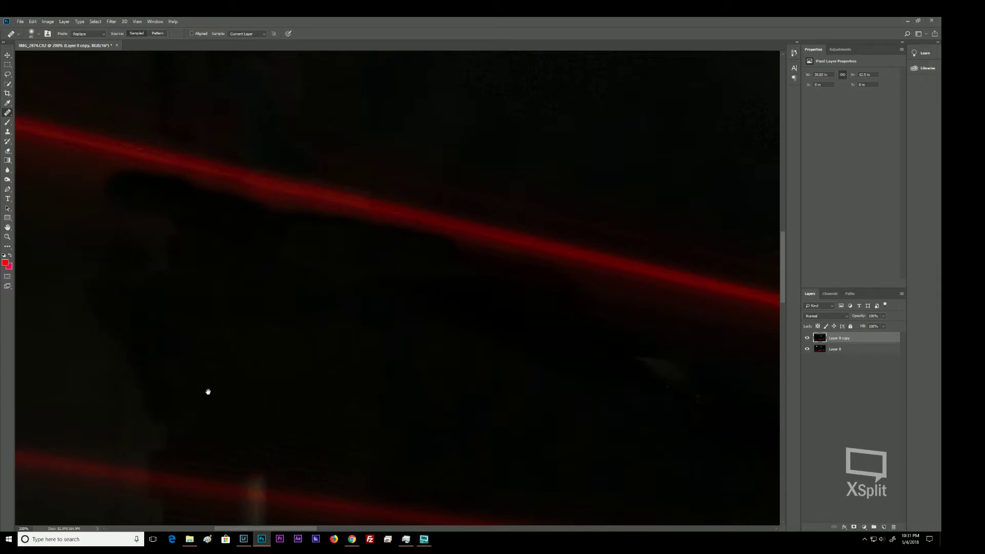
# - Paint over the dark area above the second red trail, and heal the faint pole and thin white streak below it from a fresh sample
pyautogui.moveTo(207, 391)
pyautogui.mouseDown()
pyautogui.moveTo(256, 206)
pyautogui.moveTo(347, 161)
pyautogui.mouseUp()
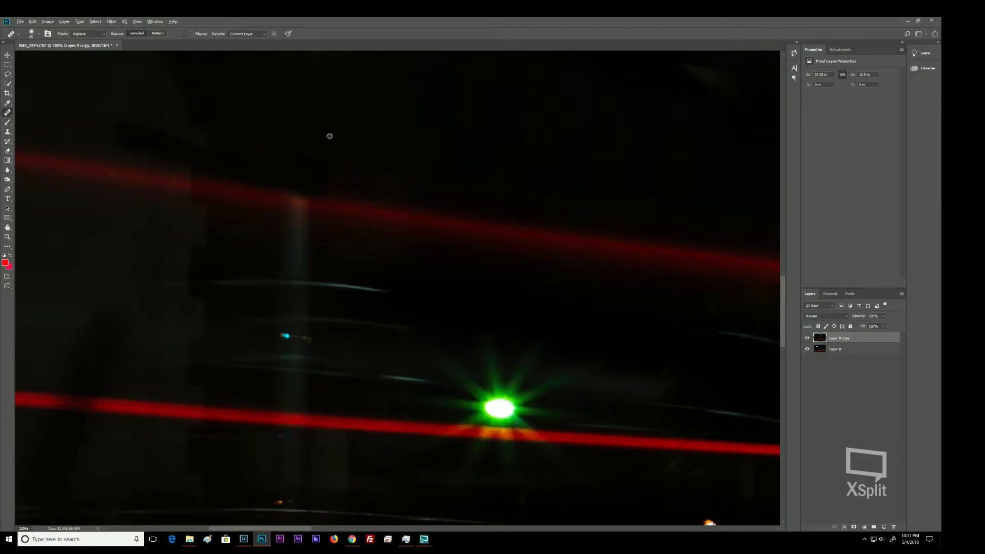
pyautogui.moveTo(256, 138)
pyautogui.mouseDown()
pyautogui.moveTo(239, 150)
pyautogui.moveTo(172, 150)
pyautogui.moveTo(183, 130)
pyautogui.moveTo(175, 149)
pyautogui.moveTo(206, 145)
pyautogui.moveTo(215, 112)
pyautogui.mouseUp()
pyautogui.keyDown('alt'); pyautogui.click(484, 291); pyautogui.keyUp('alt')
pyautogui.moveTo(299, 267)
pyautogui.mouseDown()
pyautogui.moveTo(286, 233)
pyautogui.moveTo(294, 226)
pyautogui.moveTo(312, 236)
pyautogui.moveTo(304, 250)
pyautogui.mouseUp()
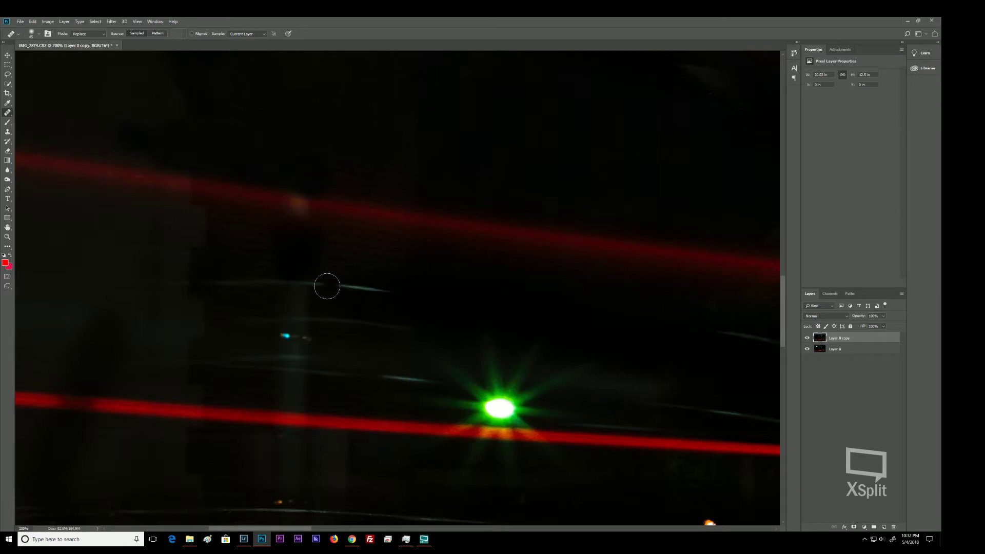
pyautogui.moveTo(406, 294); pyautogui.dragTo(213, 287)
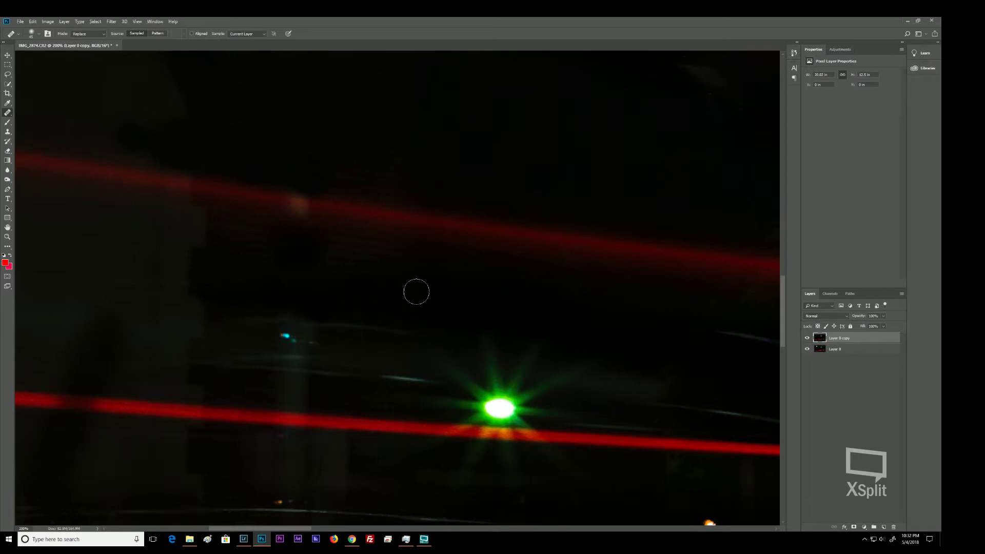
# - Sample the dark area between the upper two red trails and heal the cyan light spots on the faint pole
pyautogui.keyDown('alt'); pyautogui.click(344, 321); pyautogui.keyUp('alt')
pyautogui.click(285, 332)
pyautogui.click(266, 341)
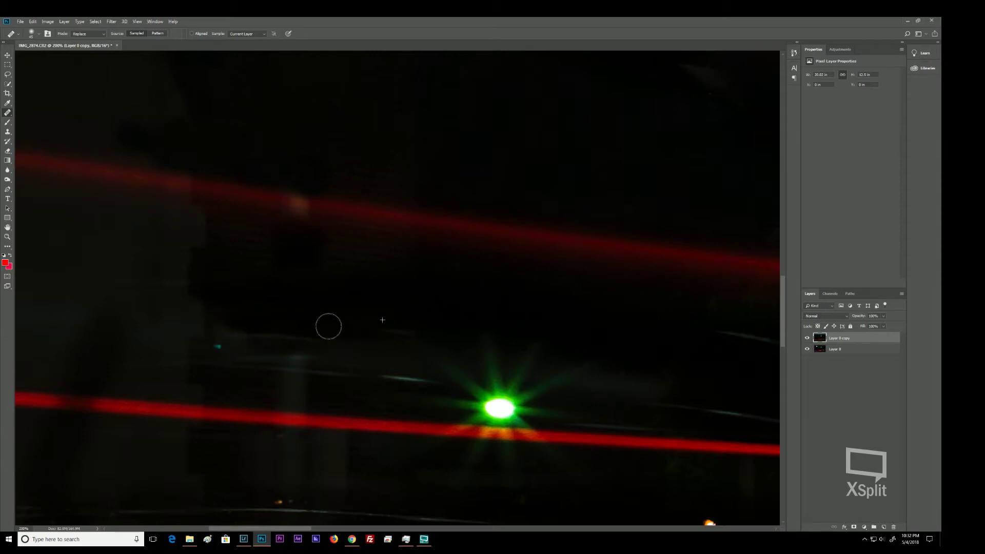
# - Resample the dark area and heal the remaining faint streaks, pole traces and blocky edges above the second red trail
pyautogui.keyDown('alt'); pyautogui.click(261, 294); pyautogui.keyUp('alt')
pyautogui.click(332, 211)
pyautogui.click(293, 316)
pyautogui.moveTo(294, 320)
pyautogui.mouseDown()
pyautogui.moveTo(327, 335)
pyautogui.moveTo(266, 335)
pyautogui.moveTo(286, 332)
pyautogui.moveTo(294, 343)
pyautogui.moveTo(265, 332)
pyautogui.moveTo(223, 343)
pyautogui.moveTo(234, 341)
pyautogui.moveTo(228, 351)
pyautogui.moveTo(236, 343)
pyautogui.moveTo(198, 334)
pyautogui.mouseUp()
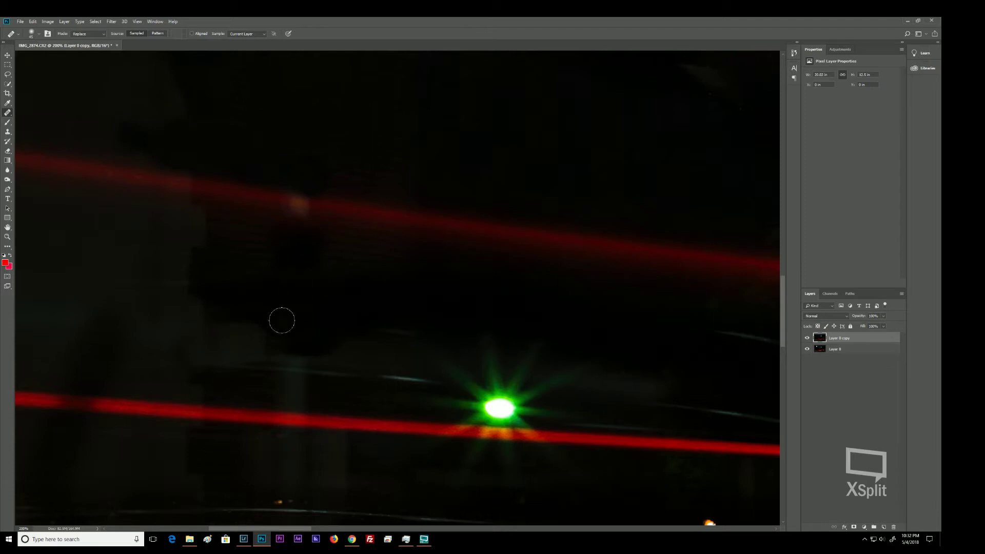
pyautogui.moveTo(273, 315)
pyautogui.mouseDown()
pyautogui.moveTo(220, 336)
pyautogui.moveTo(249, 352)
pyautogui.moveTo(224, 356)
pyautogui.moveTo(307, 364)
pyautogui.moveTo(288, 378)
pyautogui.moveTo(261, 348)
pyautogui.moveTo(342, 313)
pyautogui.moveTo(355, 343)
pyautogui.moveTo(338, 338)
pyautogui.moveTo(401, 356)
pyautogui.moveTo(280, 365)
pyautogui.moveTo(190, 338)
pyautogui.moveTo(168, 319)
pyautogui.moveTo(168, 272)
pyautogui.moveTo(253, 334)
pyautogui.moveTo(242, 355)
pyautogui.moveTo(213, 357)
pyautogui.moveTo(203, 348)
pyautogui.moveTo(210, 307)
pyautogui.moveTo(271, 321)
pyautogui.moveTo(331, 308)
pyautogui.moveTo(239, 350)
pyautogui.moveTo(291, 321)
pyautogui.moveTo(221, 348)
pyautogui.moveTo(217, 339)
pyautogui.moveTo(228, 378)
pyautogui.moveTo(195, 343)
pyautogui.moveTo(212, 312)
pyautogui.moveTo(205, 287)
pyautogui.moveTo(176, 265)
pyautogui.moveTo(204, 256)
pyautogui.moveTo(174, 218)
pyautogui.moveTo(195, 275)
pyautogui.moveTo(179, 328)
pyautogui.mouseUp()
pyautogui.moveTo(242, 288)
pyautogui.mouseDown()
pyautogui.moveTo(168, 283)
pyautogui.moveTo(166, 233)
pyautogui.moveTo(311, 341)
pyautogui.moveTo(331, 322)
pyautogui.moveTo(334, 375)
pyautogui.moveTo(351, 377)
pyautogui.moveTo(354, 395)
pyautogui.moveTo(411, 385)
pyautogui.moveTo(368, 393)
pyautogui.moveTo(333, 364)
pyautogui.moveTo(293, 264)
pyautogui.mouseUp()
pyautogui.keyDown('alt'); pyautogui.click(267, 351); pyautogui.keyUp('alt')
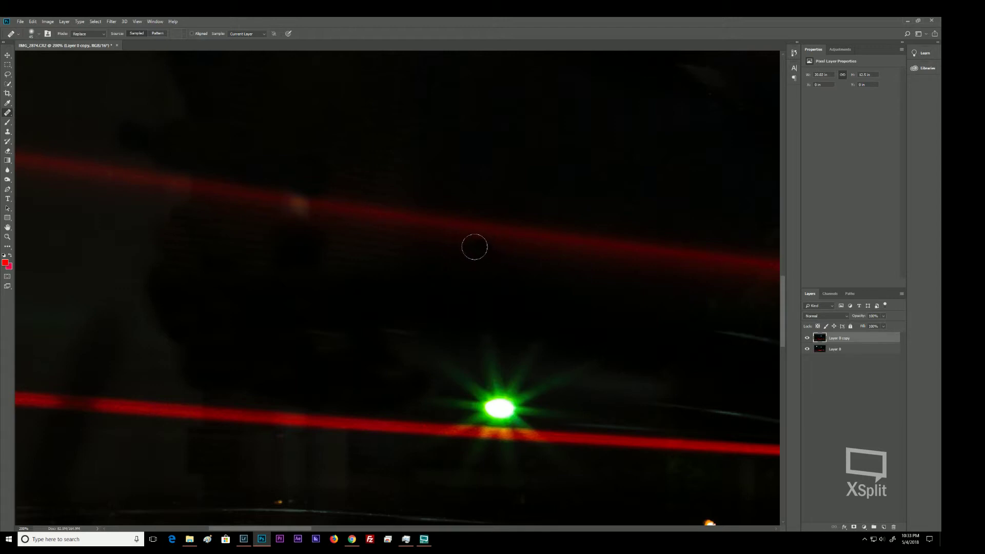
# - Sample a clean stretch of the upper red trail and heal the pale spot on it, finishing with a smaller brush
pyautogui.keyDown('alt'); pyautogui.click(395, 217); pyautogui.keyUp('alt')
pyautogui.click(301, 207)
pyautogui.moveTo(305, 210); pyautogui.dragTo(296, 202)
pyautogui.press('[')
pyautogui.click(282, 202)
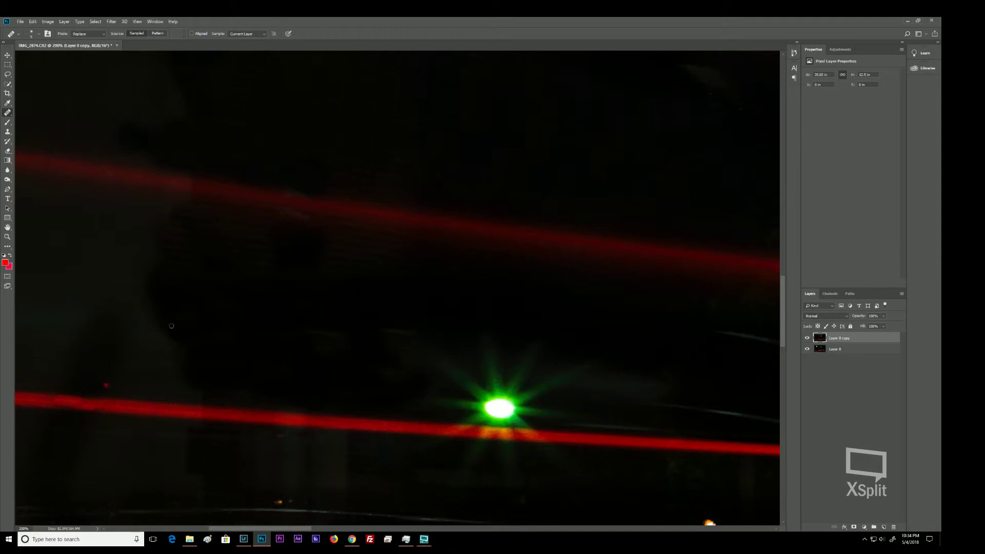
# - Heal the uneven dark patches between the red trails near the photo's left edge, resampling from the dark area nearby
pyautogui.hotkey('ctrl', '-')
pyautogui.hotkey('ctrl', '-')
pyautogui.hotkey('ctrl', '-')
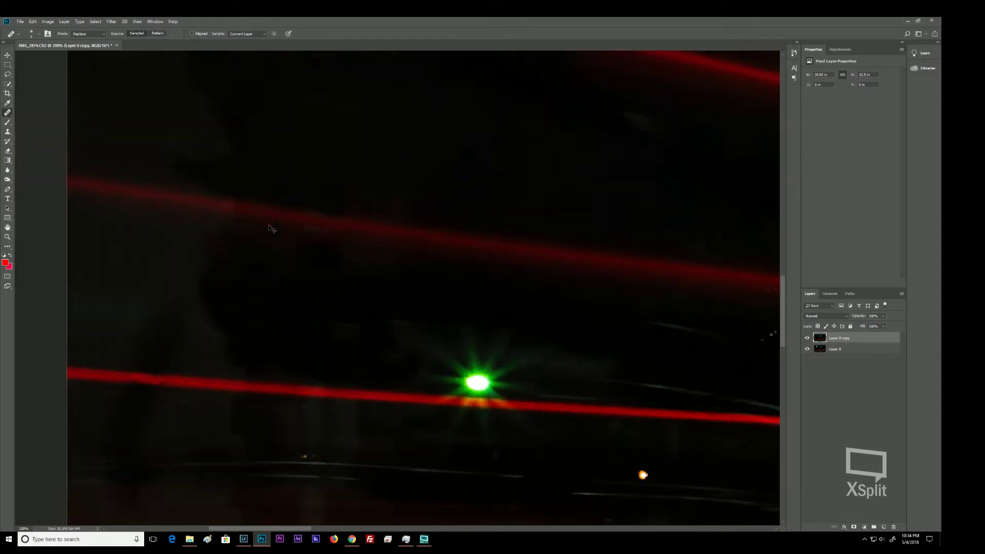
pyautogui.hotkey('ctrl', '-')
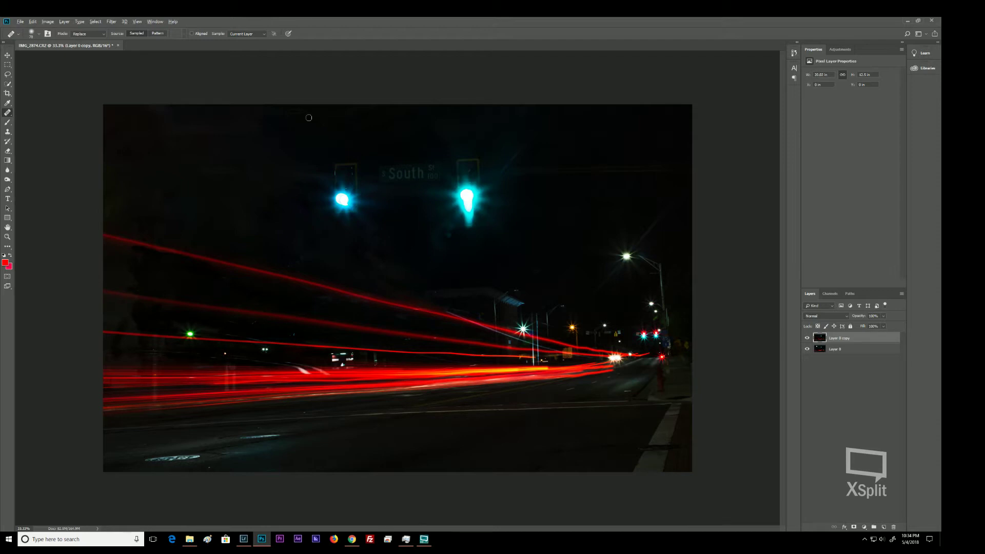
pyautogui.moveTo(171, 281)
pyautogui.mouseDown()
pyautogui.moveTo(180, 271)
pyautogui.moveTo(157, 248)
pyautogui.moveTo(152, 267)
pyautogui.moveTo(143, 254)
pyautogui.moveTo(126, 265)
pyautogui.moveTo(118, 255)
pyautogui.moveTo(124, 279)
pyautogui.moveTo(113, 279)
pyautogui.moveTo(164, 275)
pyautogui.moveTo(137, 272)
pyautogui.mouseUp()
pyautogui.keyDown('alt'); pyautogui.click(156, 321); pyautogui.keyUp('alt')
pyautogui.moveTo(150, 322)
pyautogui.mouseDown()
pyautogui.moveTo(107, 311)
pyautogui.moveTo(126, 316)
pyautogui.moveTo(112, 318)
pyautogui.moveTo(105, 305)
pyautogui.moveTo(131, 312)
pyautogui.moveTo(110, 316)
pyautogui.moveTo(150, 318)
pyautogui.moveTo(108, 305)
pyautogui.moveTo(129, 306)
pyautogui.moveTo(116, 306)
pyautogui.moveTo(130, 326)
pyautogui.mouseUp()
pyautogui.keyDown('alt'); pyautogui.click(152, 321); pyautogui.keyUp('alt')
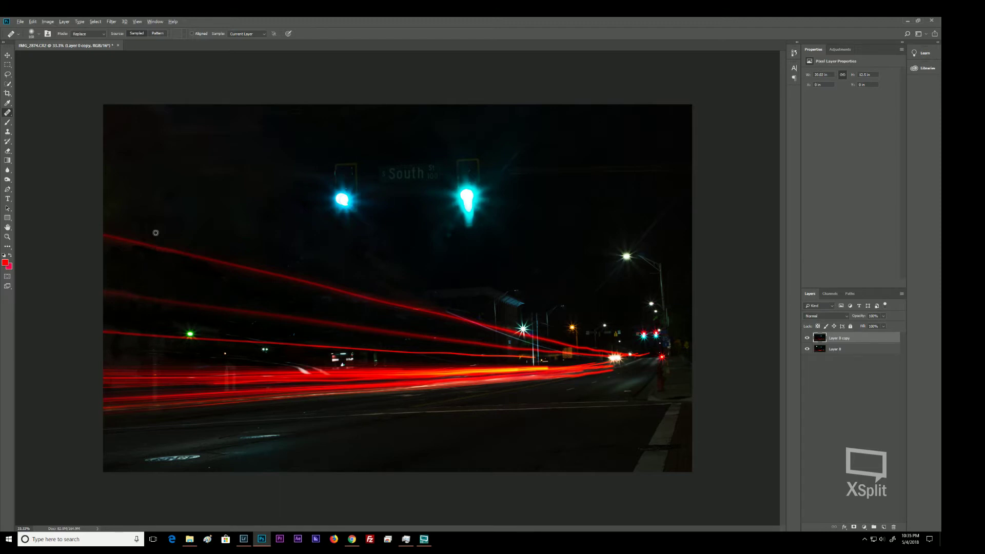
# - Even out the dark sky above the highest red trail by healing it with an enlarged brush from fresh dark samples
pyautogui.keyDown('alt'); pyautogui.click(170, 188); pyautogui.keyUp('alt')
pyautogui.moveTo(171, 213)
pyautogui.mouseDown()
pyautogui.moveTo(106, 202)
pyautogui.moveTo(132, 197)
pyautogui.moveTo(106, 209)
pyautogui.moveTo(172, 223)
pyautogui.moveTo(143, 231)
pyautogui.moveTo(127, 226)
pyautogui.moveTo(126, 215)
pyautogui.moveTo(185, 214)
pyautogui.moveTo(199, 206)
pyautogui.moveTo(163, 199)
pyautogui.moveTo(187, 192)
pyautogui.moveTo(229, 215)
pyautogui.moveTo(129, 214)
pyautogui.moveTo(133, 221)
pyautogui.moveTo(157, 226)
pyautogui.moveTo(123, 196)
pyautogui.moveTo(144, 176)
pyautogui.moveTo(102, 182)
pyautogui.moveTo(113, 156)
pyautogui.moveTo(169, 163)
pyautogui.moveTo(266, 214)
pyautogui.moveTo(228, 226)
pyautogui.mouseUp()
pyautogui.press(']')
pyautogui.press(']')
pyautogui.press(']')
pyautogui.moveTo(242, 202)
pyautogui.mouseDown()
pyautogui.moveTo(282, 218)
pyautogui.moveTo(260, 180)
pyautogui.mouseUp()
pyautogui.keyDown('alt'); pyautogui.click(194, 170); pyautogui.keyUp('alt')
pyautogui.moveTo(250, 202)
pyautogui.mouseDown()
pyautogui.moveTo(242, 222)
pyautogui.moveTo(271, 234)
pyautogui.moveTo(214, 112)
pyautogui.mouseUp()
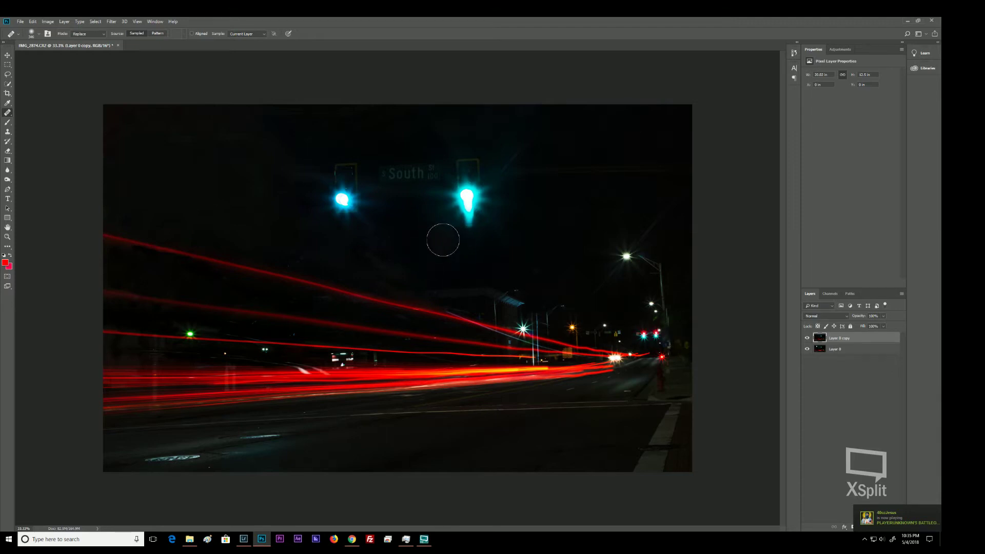
# - Heal the flare hanging beneath the teal traffic light and the stray glow around it, reducing the brush size for the edges
pyautogui.moveTo(438, 235)
pyautogui.mouseDown()
pyautogui.moveTo(450, 214)
pyautogui.moveTo(440, 205)
pyautogui.moveTo(447, 221)
pyautogui.moveTo(475, 224)
pyautogui.moveTo(515, 207)
pyautogui.mouseUp()
pyautogui.press('[')
pyautogui.press('[')
pyautogui.press('[')
pyautogui.press('[')
pyautogui.press('[')
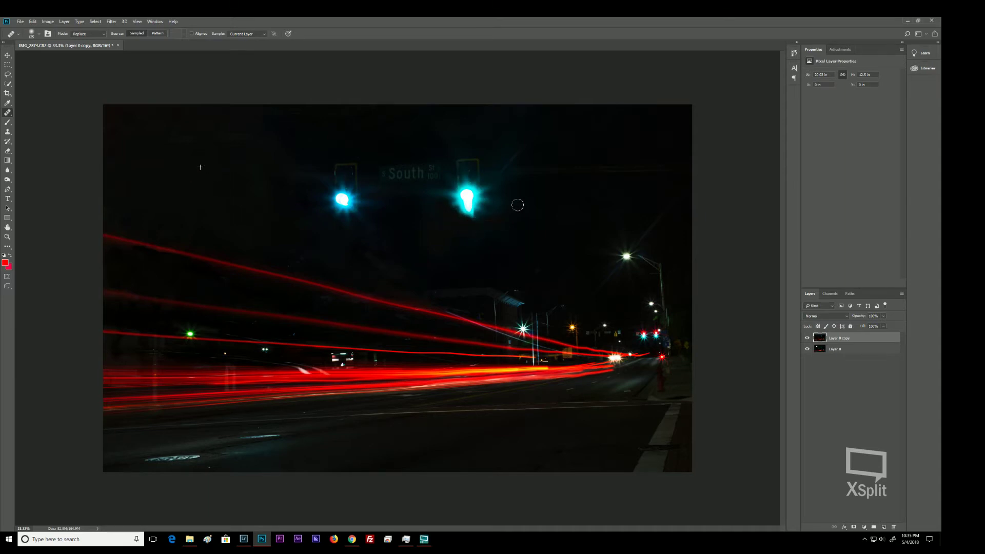
pyautogui.moveTo(451, 205)
pyautogui.mouseDown()
pyautogui.moveTo(449, 197)
pyautogui.moveTo(367, 221)
pyautogui.moveTo(446, 235)
pyautogui.mouseUp()
pyautogui.moveTo(478, 197); pyautogui.dragTo(488, 195)
pyautogui.press('v')
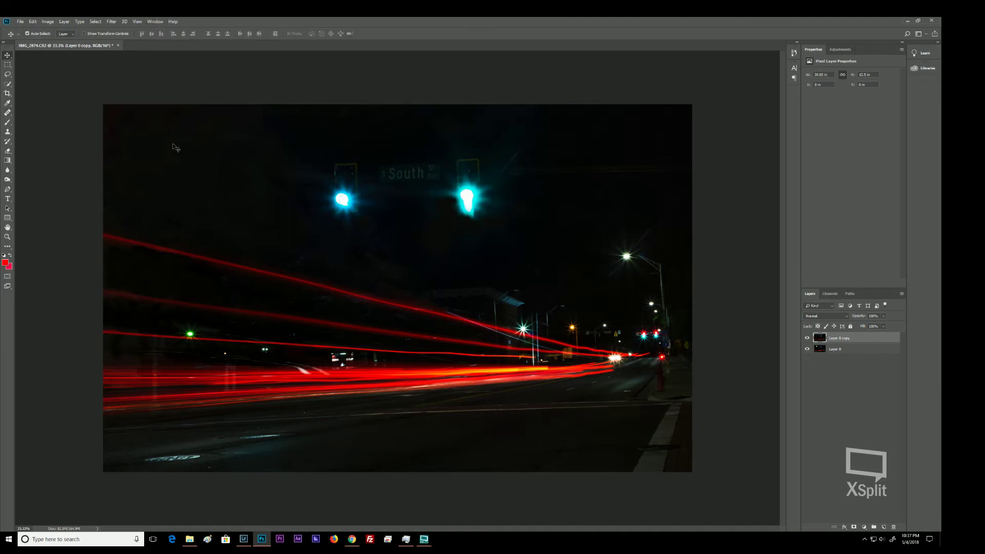
# - Try to brighten the South St sign by selecting it with a rectangular marquee, setting Brightness to 101 and raising Contrast
pyautogui.click(8, 65)
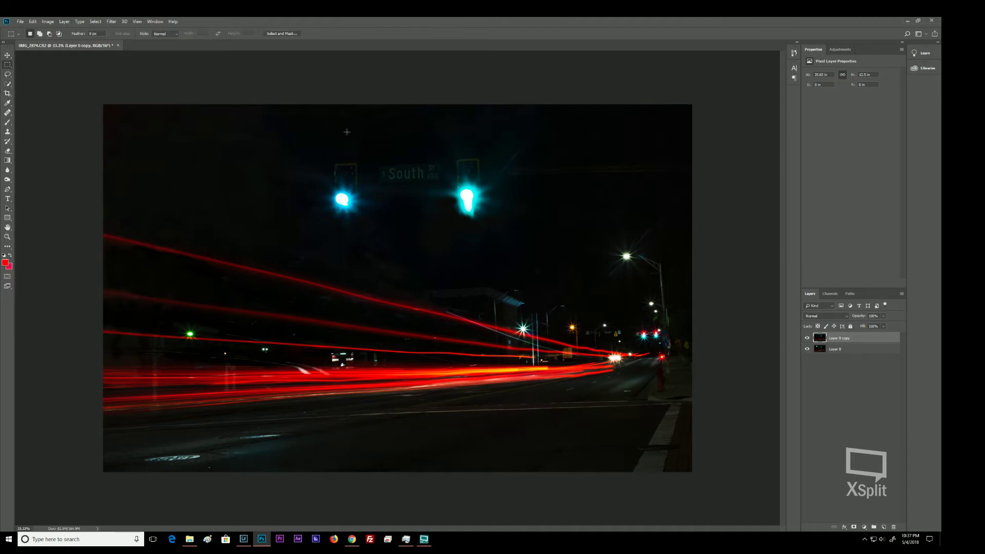
pyautogui.moveTo(378, 165); pyautogui.dragTo(445, 183)
pyautogui.click(47, 21)
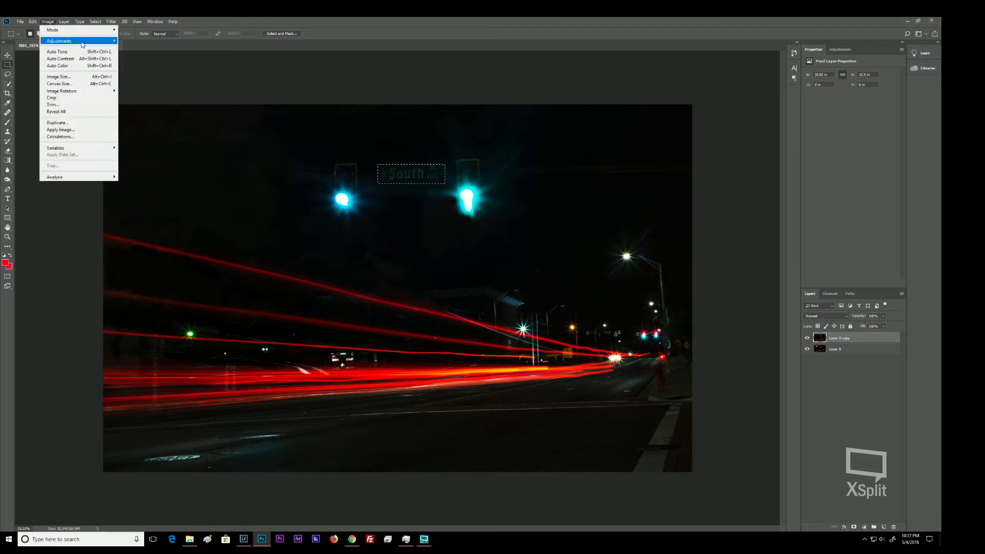
pyautogui.moveTo(85, 43)
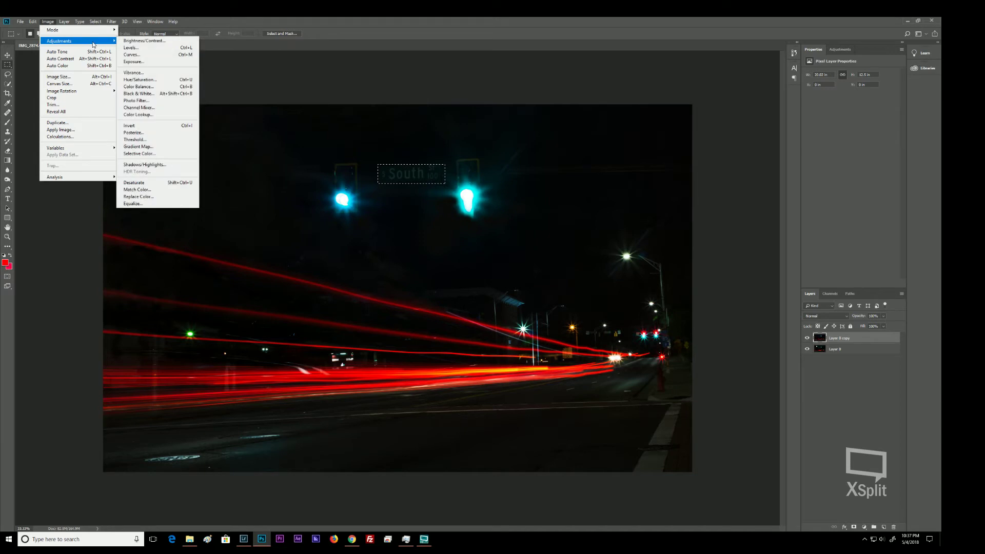
pyautogui.click(154, 42)
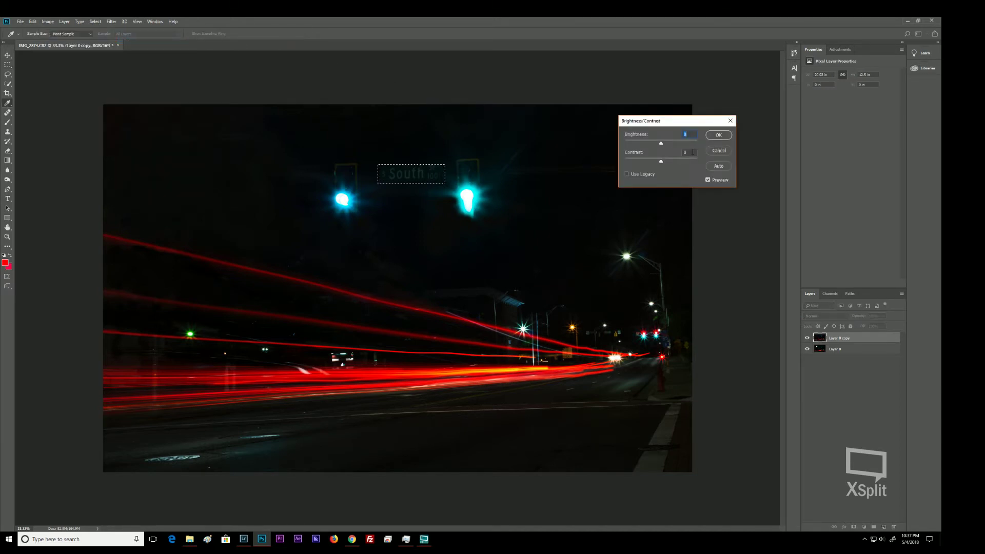
pyautogui.moveTo(664, 143); pyautogui.dragTo(679, 144)
pyautogui.moveTo(681, 143); pyautogui.dragTo(685, 146)
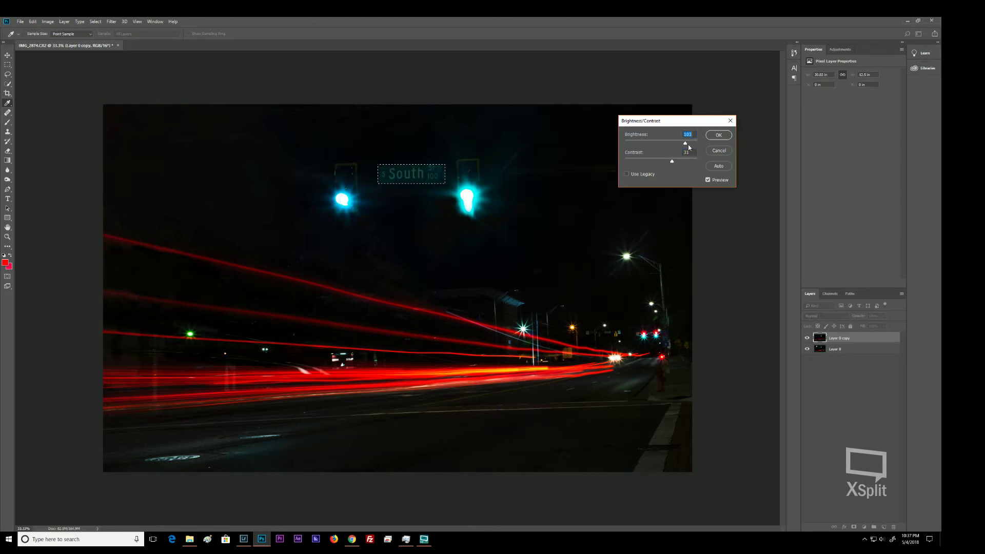
pyautogui.click(718, 135)
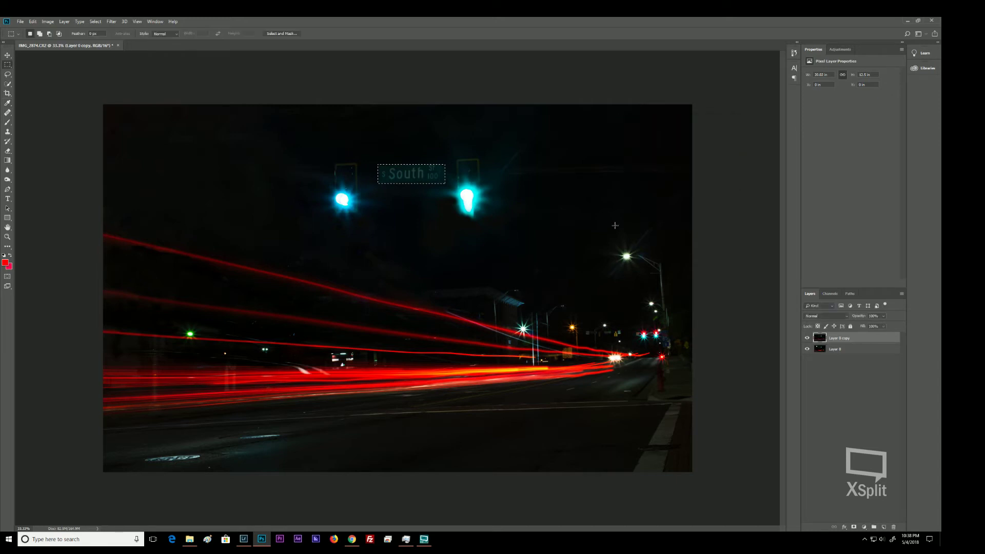
pyautogui.click(555, 253)
# - Undo the brightness and contrast adjustment on the South St sign and clear its selection
pyautogui.hotkey('ctrl', '+')
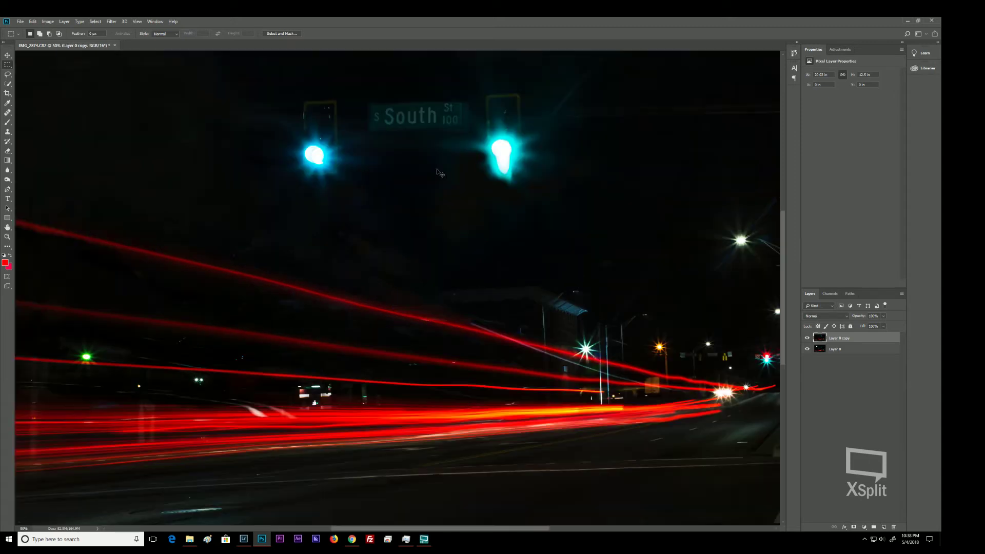
pyautogui.hotkey('ctrl', '+')
pyautogui.scroll(3, 420, 245)
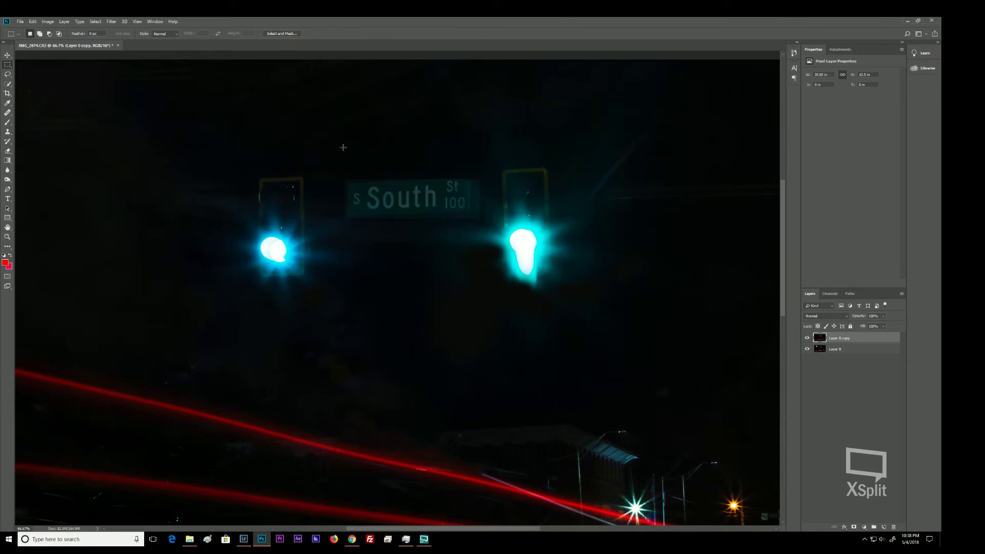
pyautogui.press('j')
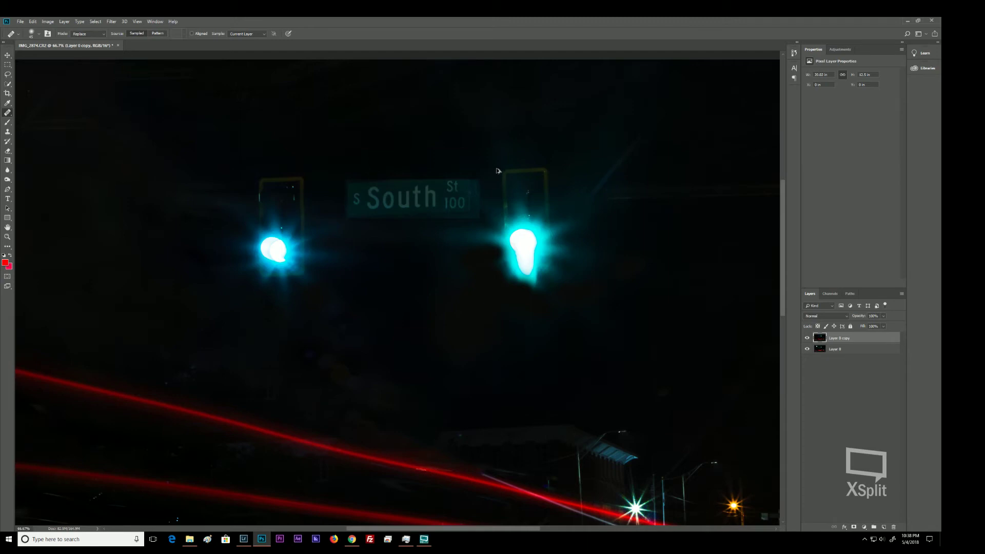
pyautogui.hotkey('ctrl', 'shift', 'd')
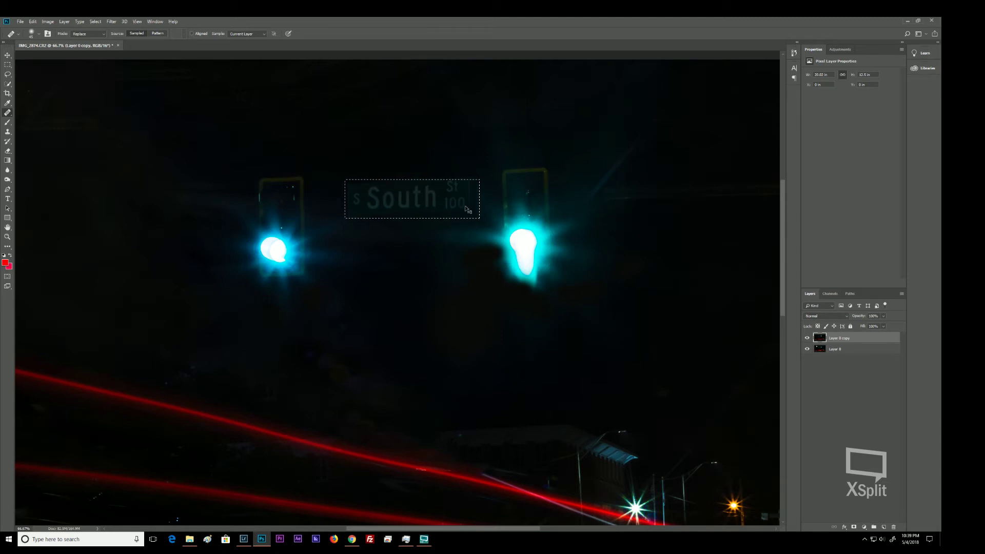
pyautogui.hotkey('ctrl', 'd')
# - Select the South St sign with a tight rectangular marquee and feather the selection by 10 pixels
pyautogui.click(7, 66)
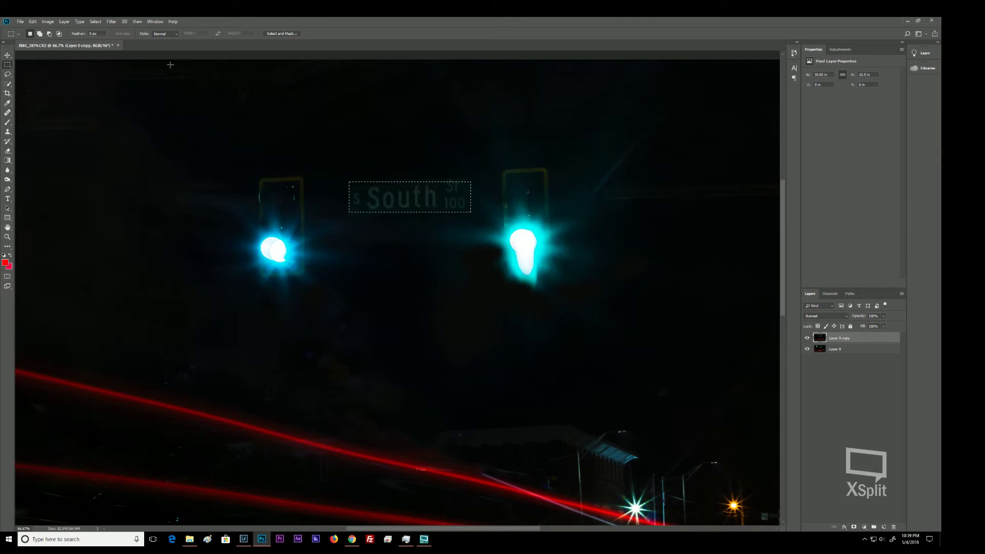
pyautogui.click(96, 21)
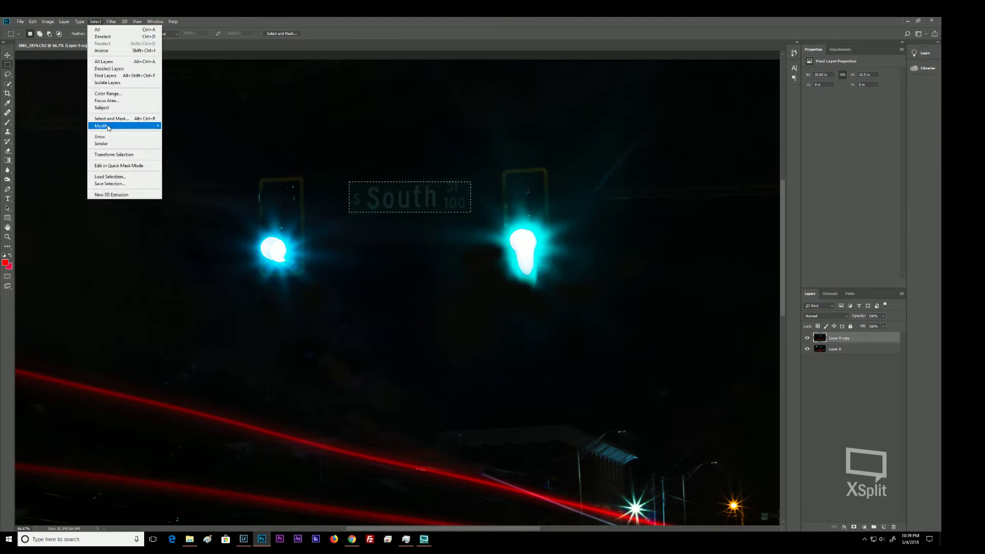
pyautogui.moveTo(108, 128)
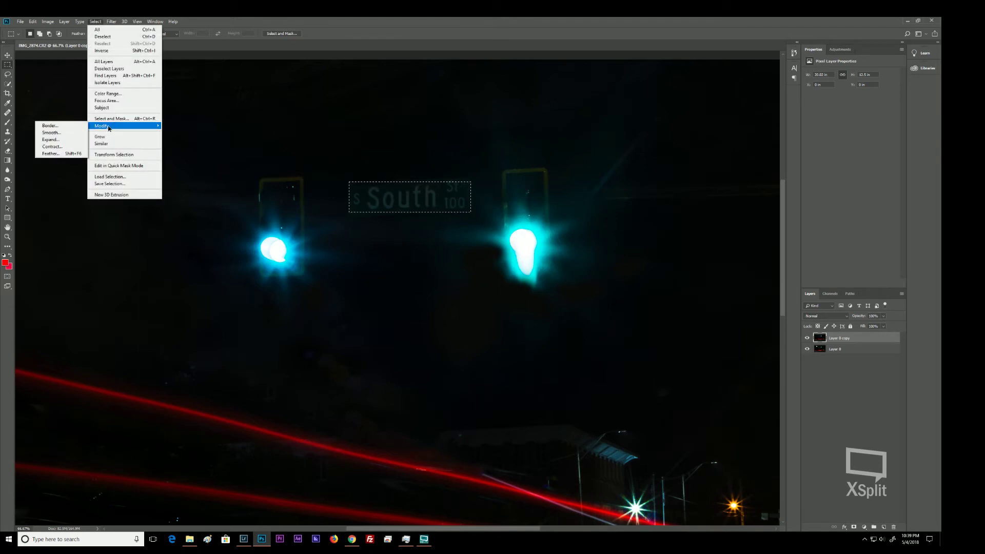
pyautogui.click(59, 154)
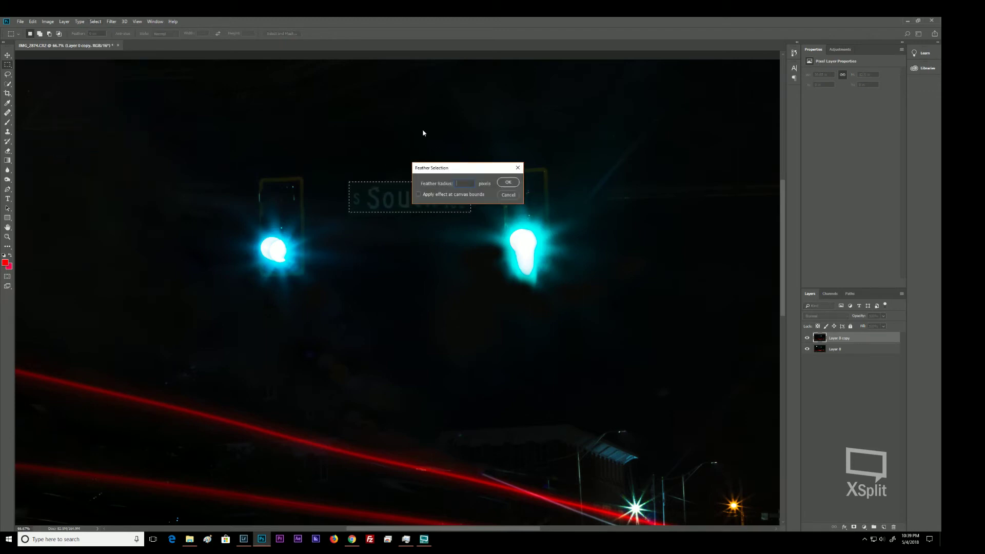
pyautogui.write('10')
pyautogui.press('Return')
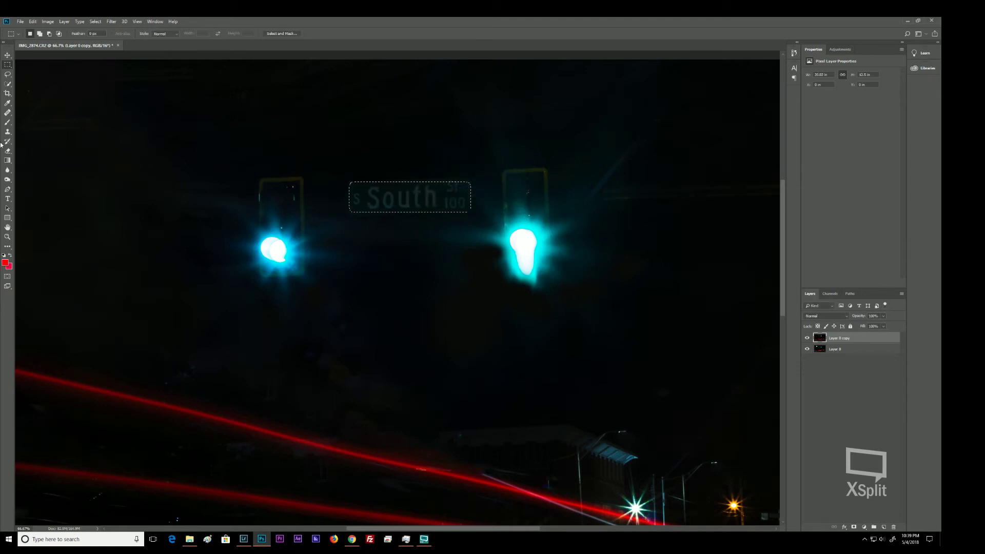
# - Brighten the selected South St sign with Brightness 122 and Contrast 29, and deselect it
pyautogui.click(54, 22)
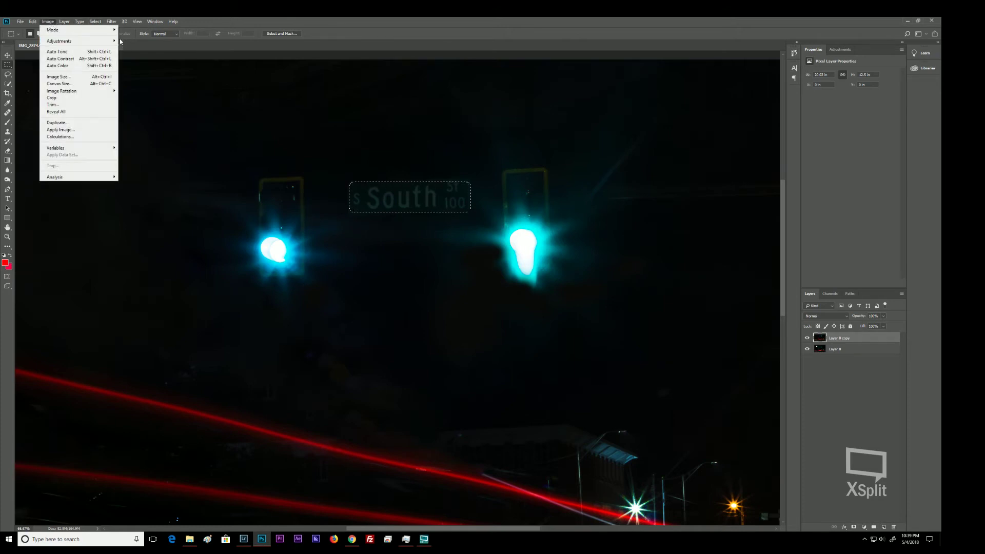
pyautogui.moveTo(82, 41)
pyautogui.click(154, 42)
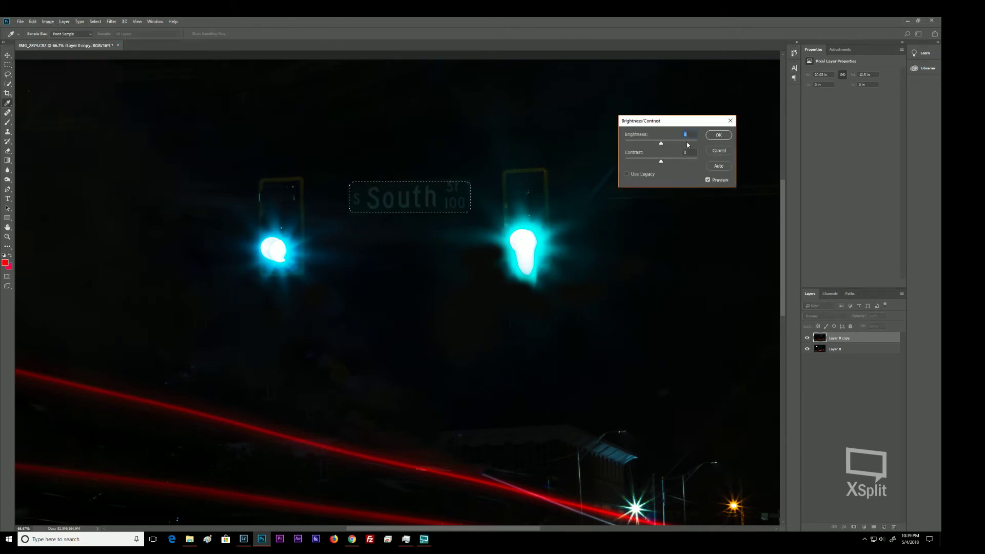
pyautogui.moveTo(675, 146)
pyautogui.mouseDown()
pyautogui.moveTo(670, 162)
pyautogui.moveTo(690, 145)
pyautogui.mouseUp()
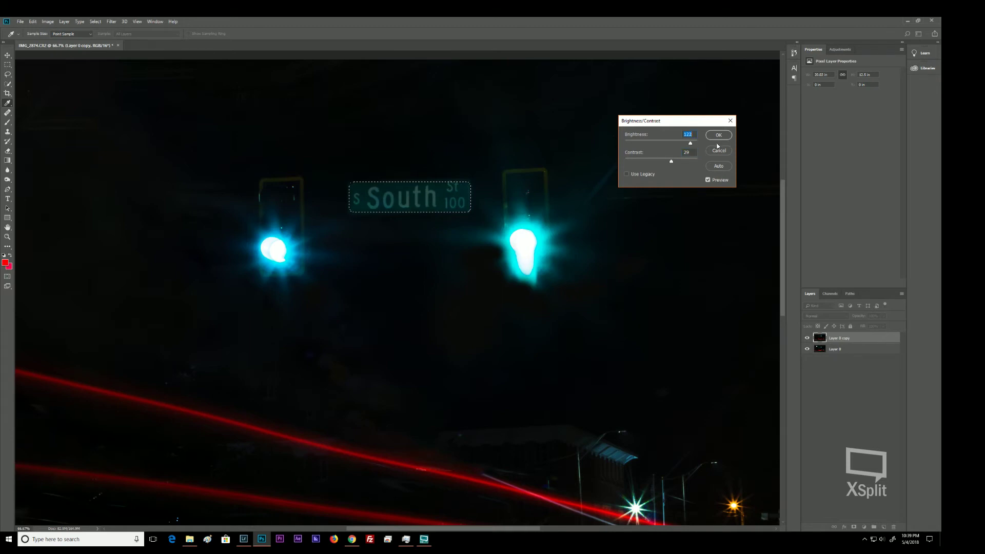
pyautogui.click(718, 135)
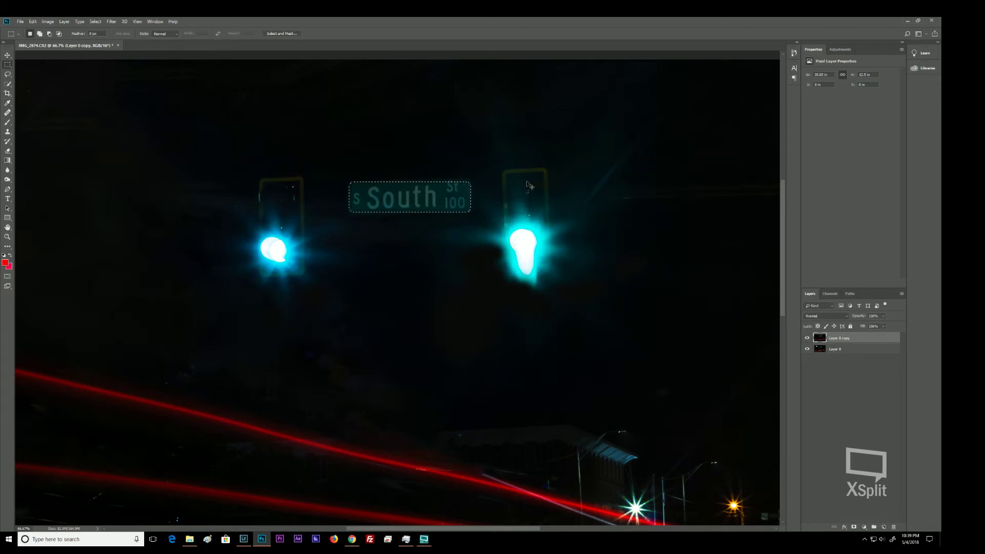
pyautogui.hotkey('ctrl', '-')
pyautogui.hotkey('ctrl', '-')
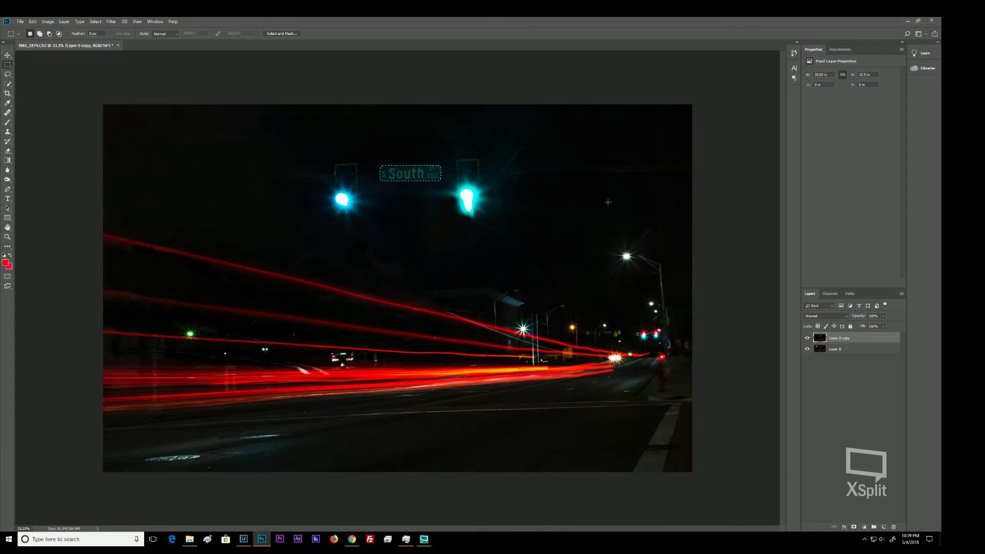
pyautogui.click(608, 200)
# - With the Healing Brush, sample the dark sky and heal the diagonal flare streak beside the teal traffic light
pyautogui.press('b')
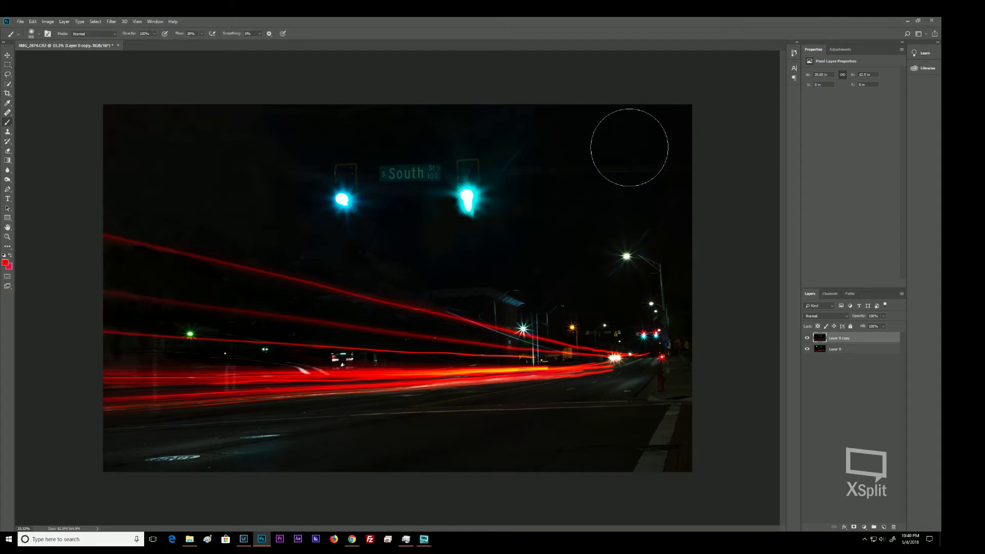
pyautogui.press('j')
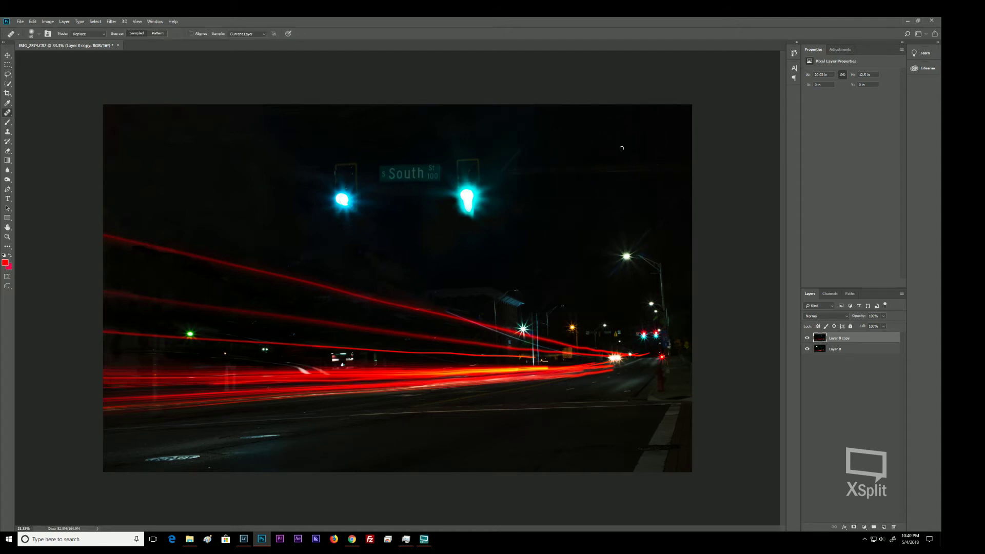
pyautogui.keyDown('alt'); pyautogui.click(579, 143); pyautogui.keyUp('alt')
pyautogui.moveTo(507, 158)
pyautogui.mouseDown()
pyautogui.moveTo(488, 177)
pyautogui.moveTo(504, 153)
pyautogui.moveTo(491, 180)
pyautogui.moveTo(503, 169)
pyautogui.moveTo(514, 179)
pyautogui.moveTo(497, 196)
pyautogui.mouseUp()
pyautogui.click(510, 159)
# - Add a new empty layer above the retouched copy, set its blend mode to Color, and activate the Eyedropper
pyautogui.click(884, 526)
pyautogui.press('i')
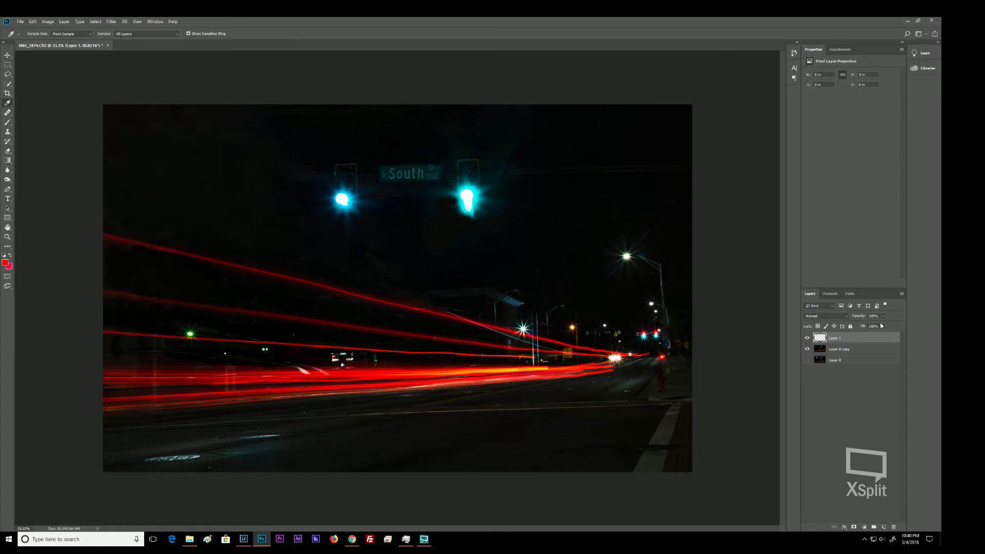
pyautogui.click(846, 316)
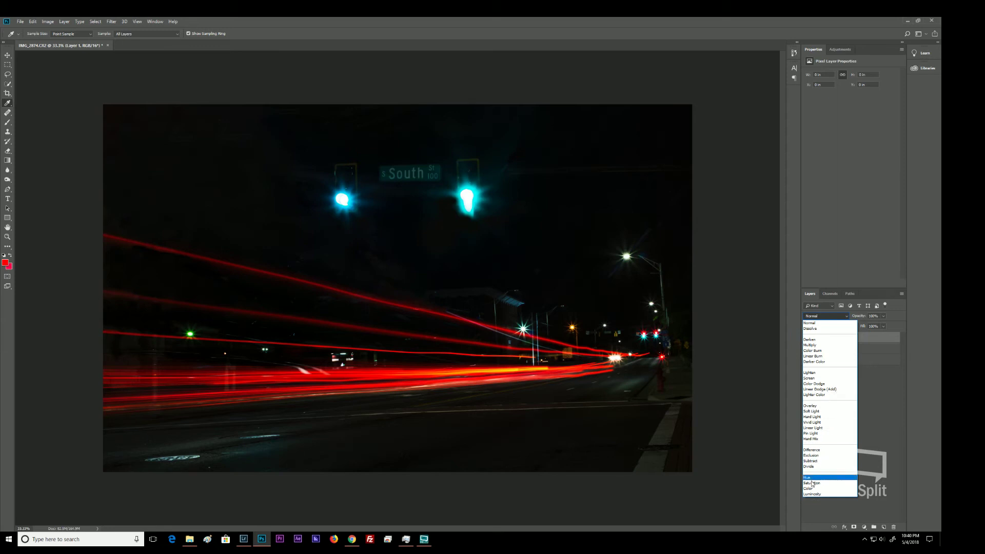
pyautogui.click(814, 488)
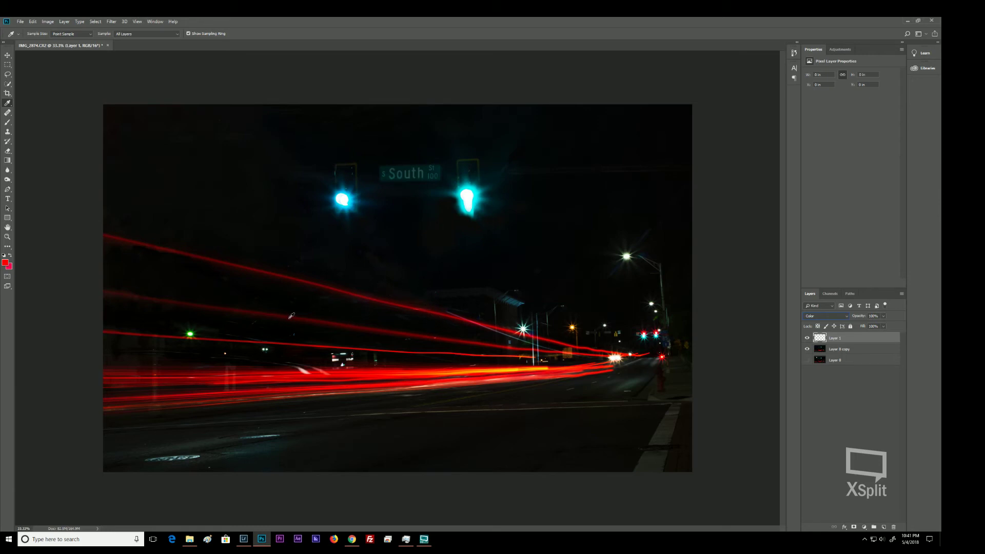
# - Try a diagonal gradient in red sampled from the light trails, from the image's upper-right to lower-left corner, and undo it
pyautogui.click(282, 341)
pyautogui.press('g')
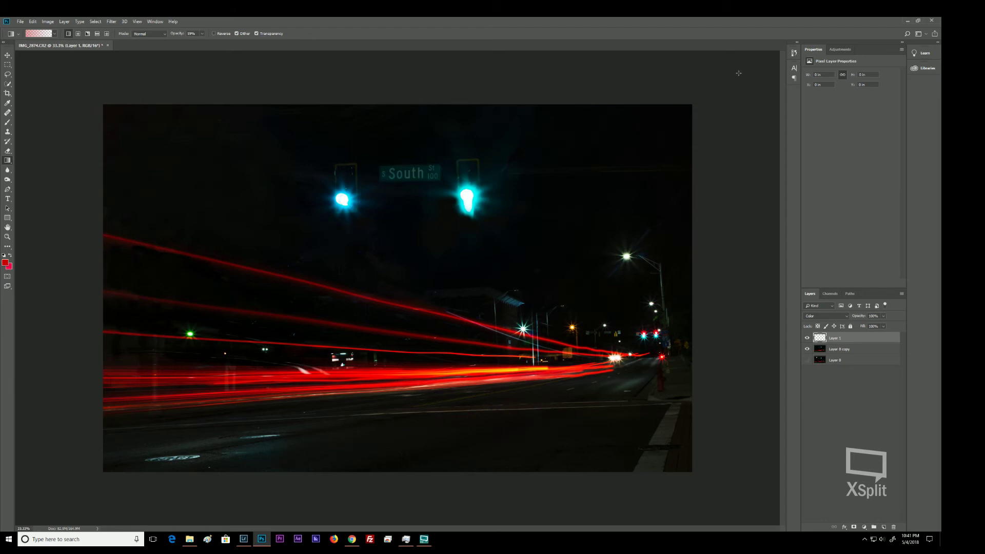
pyautogui.moveTo(709, 96); pyautogui.dragTo(57, 418)
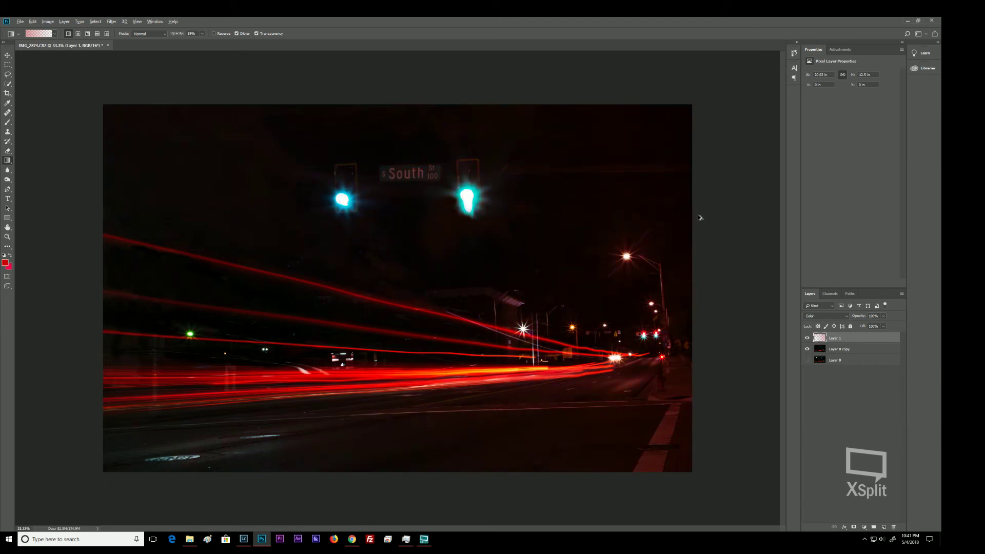
pyautogui.hotkey('ctrl', 'z')
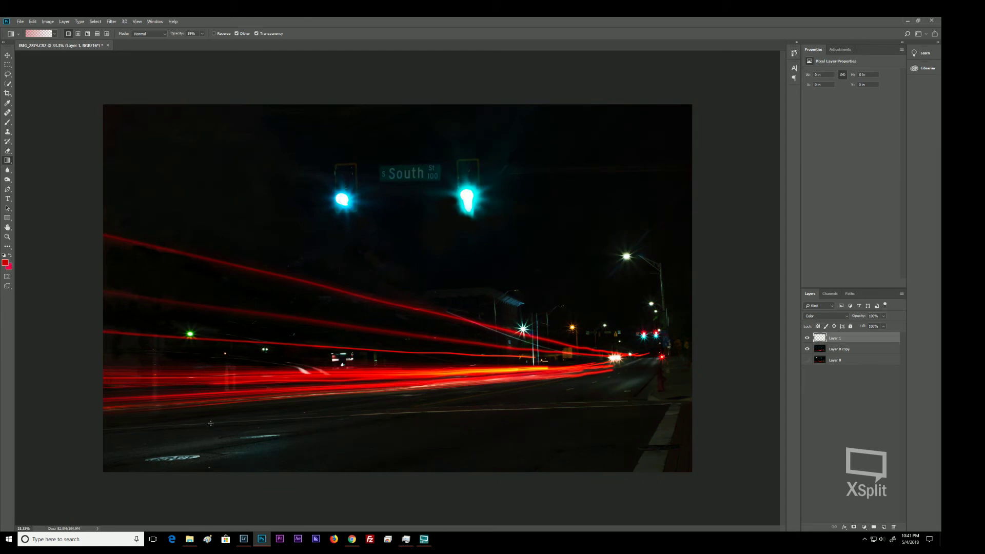
# - Sample the dark blue of the lit building roof and fill the Color layer with a diagonal gradient from upper right to lower left
pyautogui.press('i')
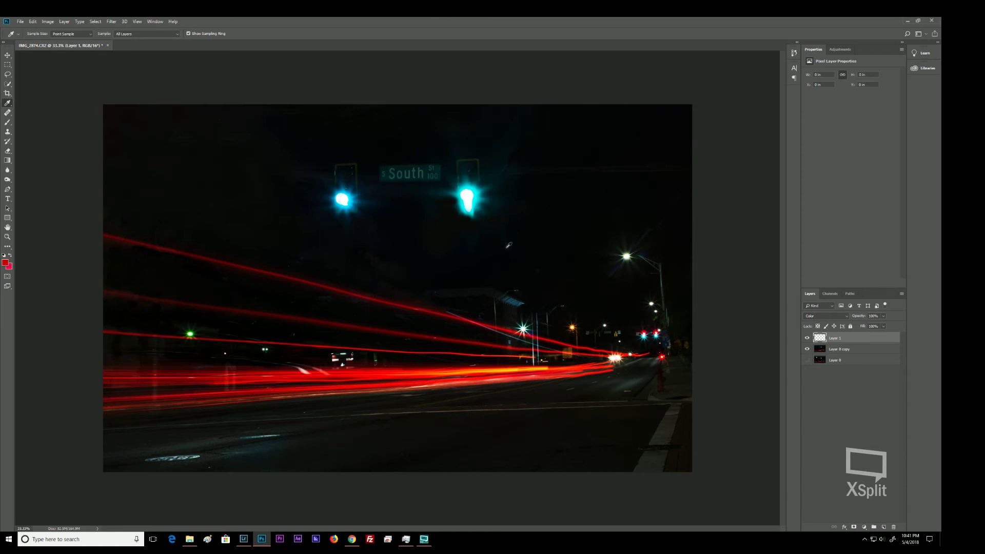
pyautogui.click(512, 295)
pyautogui.moveTo(513, 295); pyautogui.dragTo(516, 298)
pyautogui.press('g')
pyautogui.moveTo(725, 84); pyautogui.dragTo(24, 511)
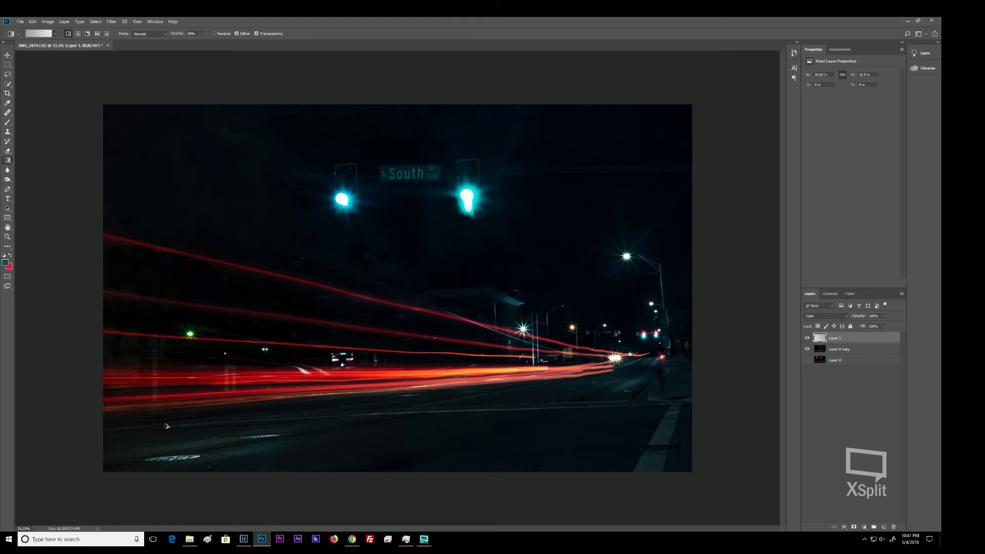
pyautogui.hotkey('ctrl', 'z')
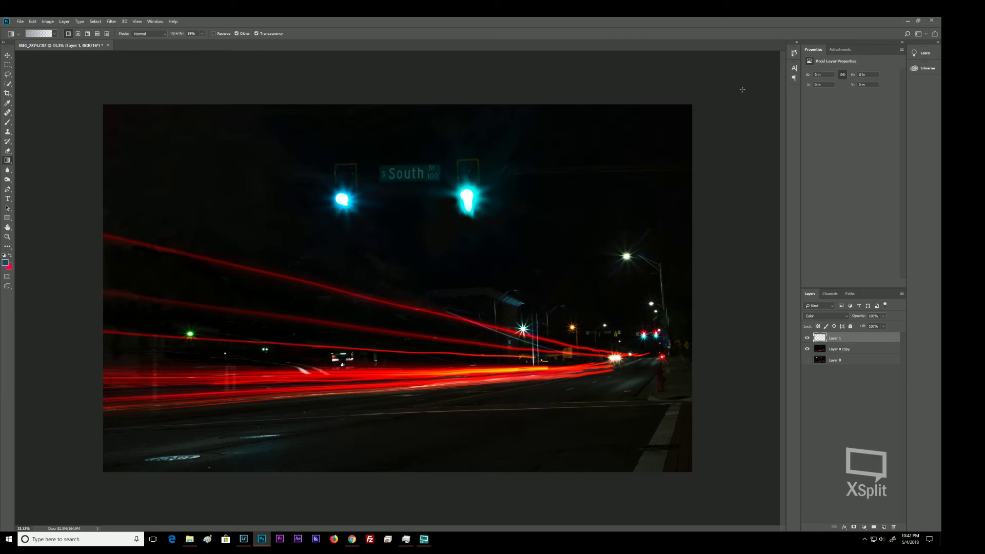
pyautogui.moveTo(740, 78); pyautogui.dragTo(19, 497)
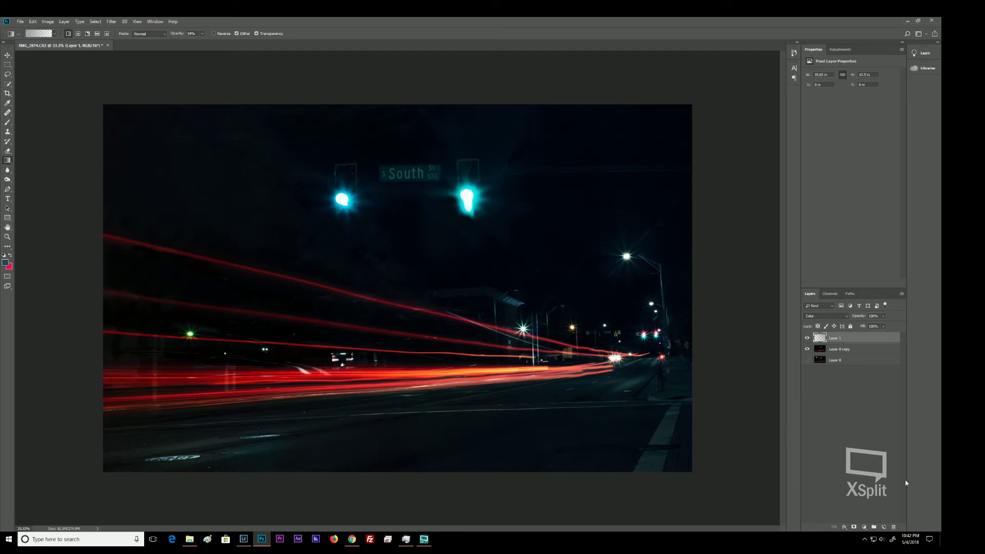
# - Add a new Soft Light layer and draw a short downward blue gradient at the image's top edge
pyautogui.click(884, 526)
pyautogui.click(843, 315)
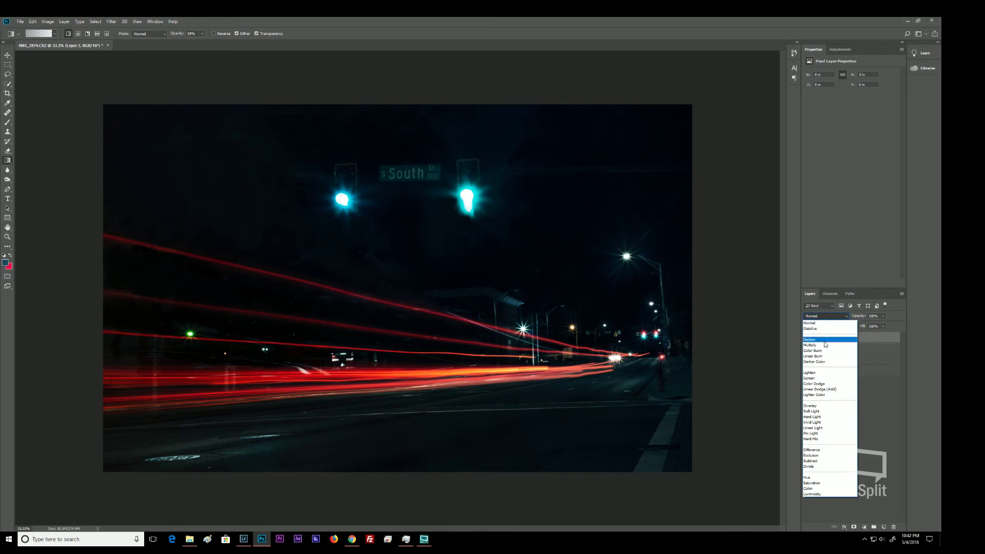
pyautogui.click(832, 412)
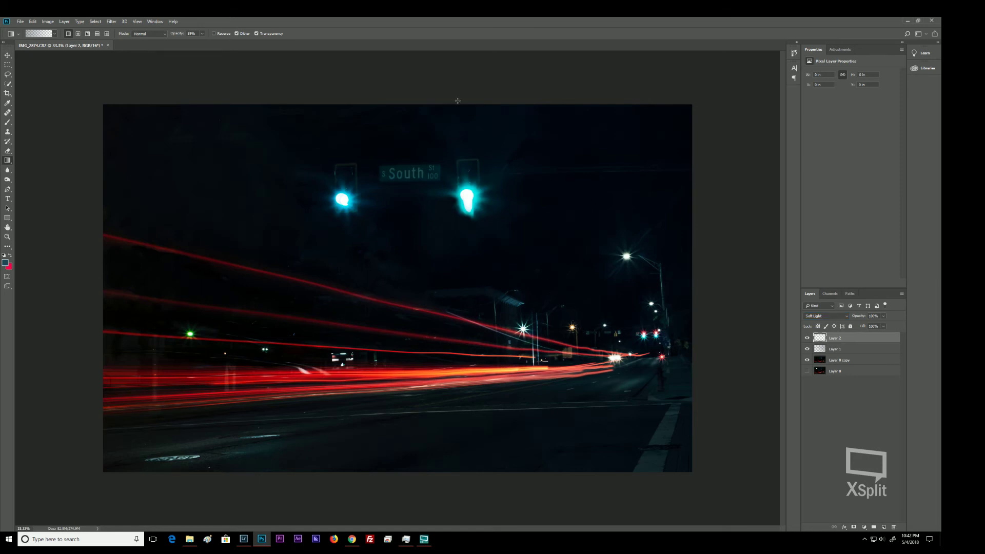
pyautogui.moveTo(501, 96); pyautogui.dragTo(501, 114)
# - Sample the orange of the distant street lamp as foreground color and delete the Soft Light gradient layer
pyautogui.press('i')
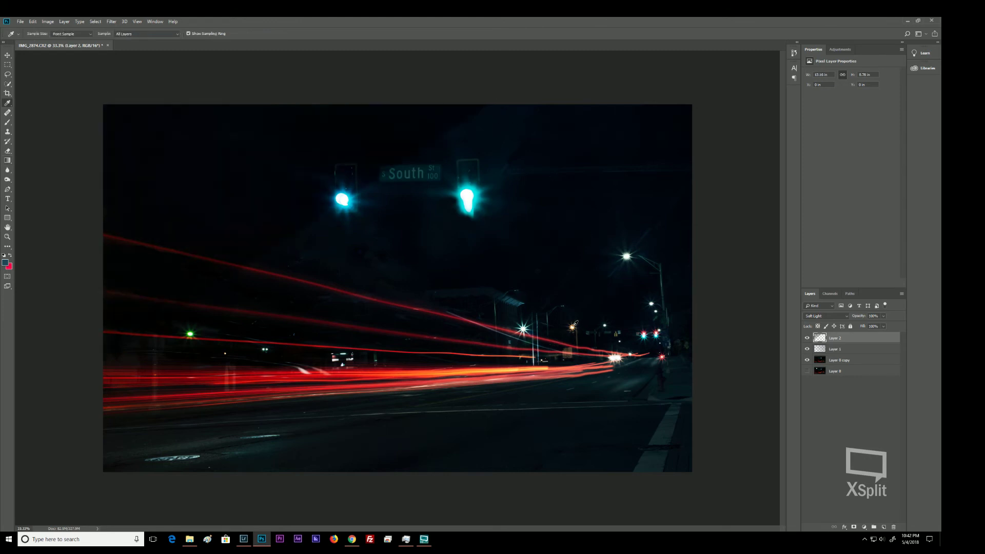
pyautogui.moveTo(573, 323); pyautogui.dragTo(575, 322)
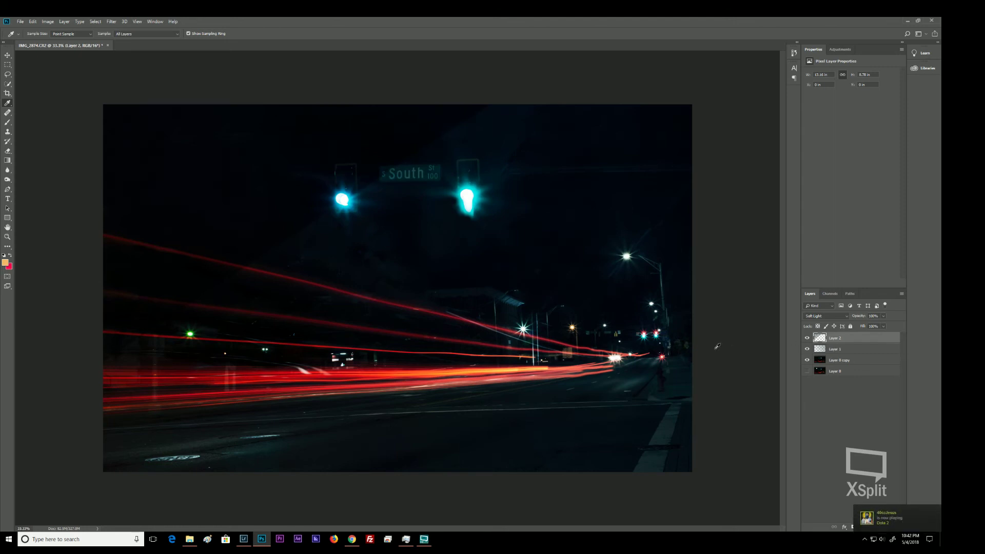
pyautogui.doubleClick(842, 342)
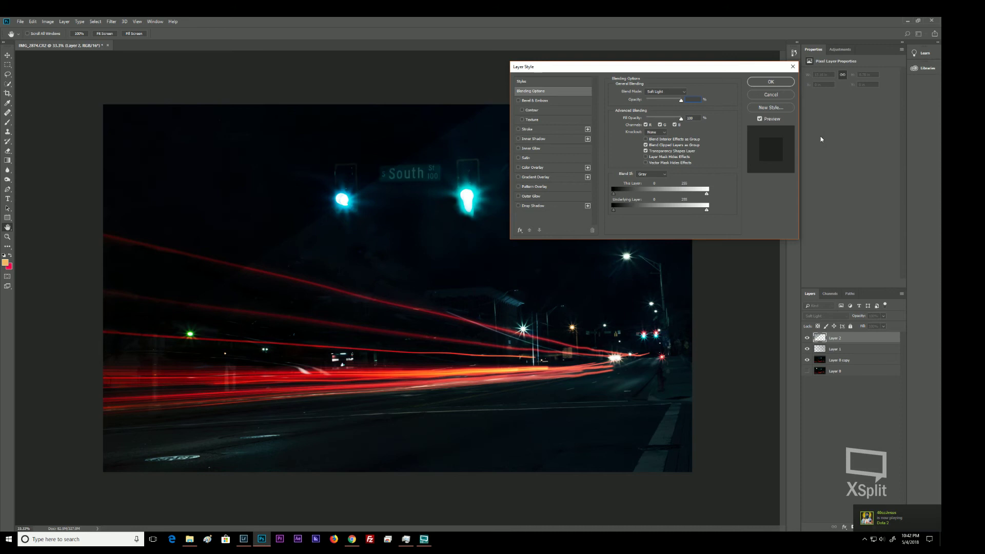
pyautogui.click(771, 94)
pyautogui.press('Delete')
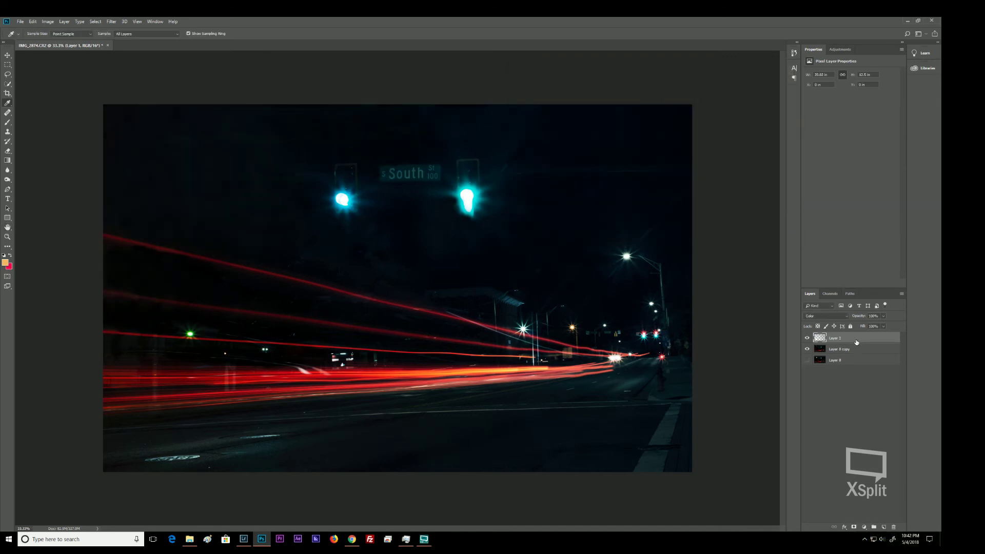
# - Add a new layer and draw a diagonal orange gradient across it from the image's lower-left corner toward the upper right
pyautogui.click(884, 527)
pyautogui.press('g')
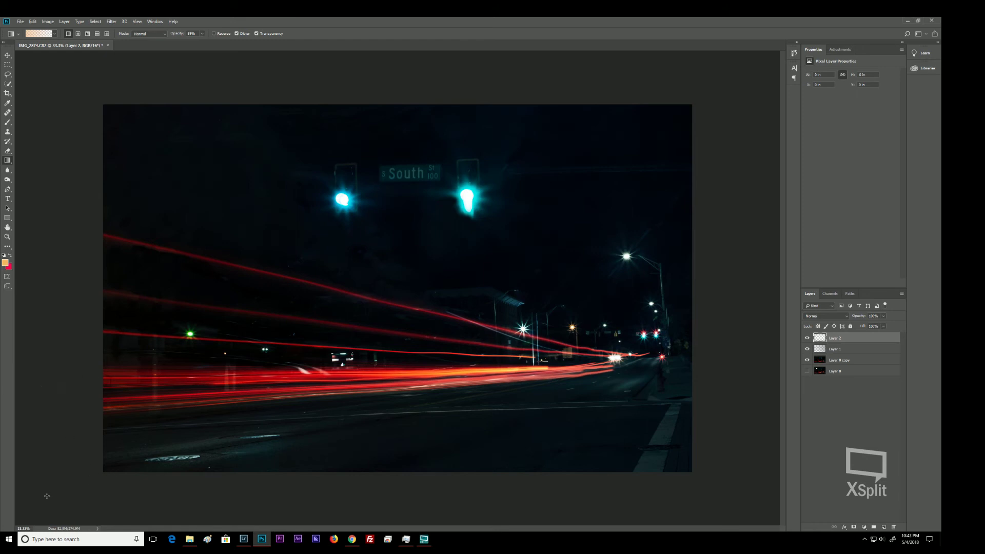
pyautogui.moveTo(50, 495); pyautogui.dragTo(674, 136)
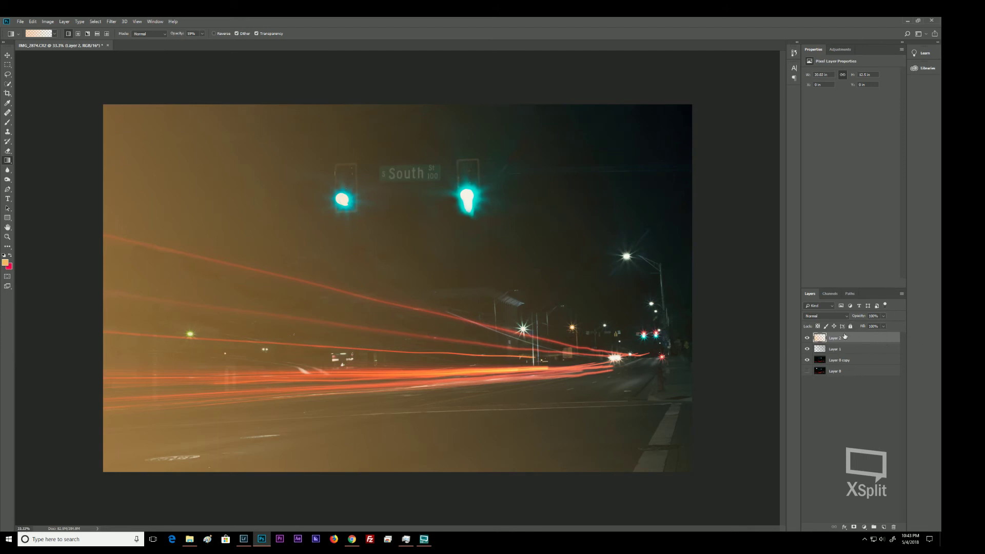
# - Try a reduced opacity and the Soft Light and Saturation blend modes on the orange gradient layer, restoring opacity to 100%
pyautogui.click(883, 316)
pyautogui.moveTo(883, 326); pyautogui.dragTo(869, 329)
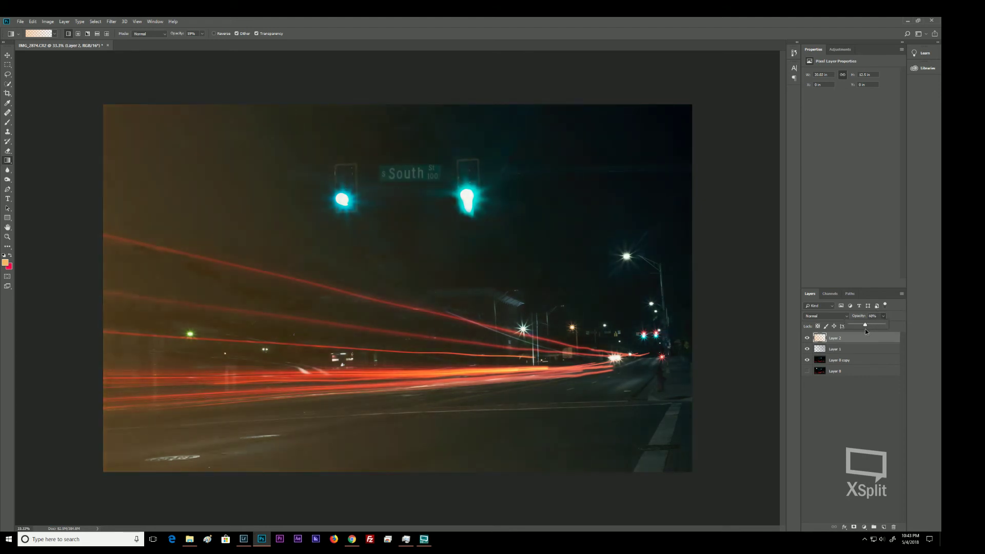
pyautogui.moveTo(863, 330); pyautogui.dragTo(897, 336)
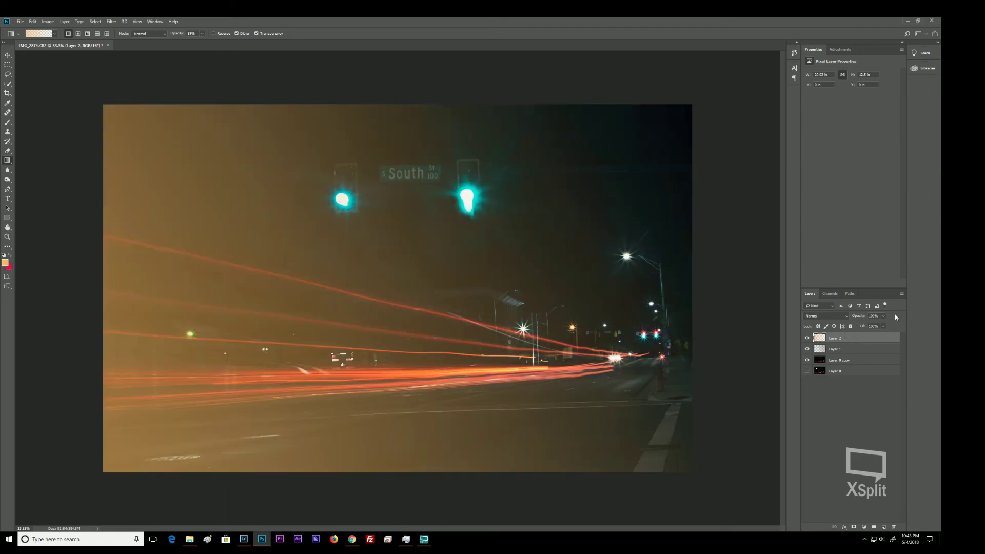
pyautogui.click(847, 318)
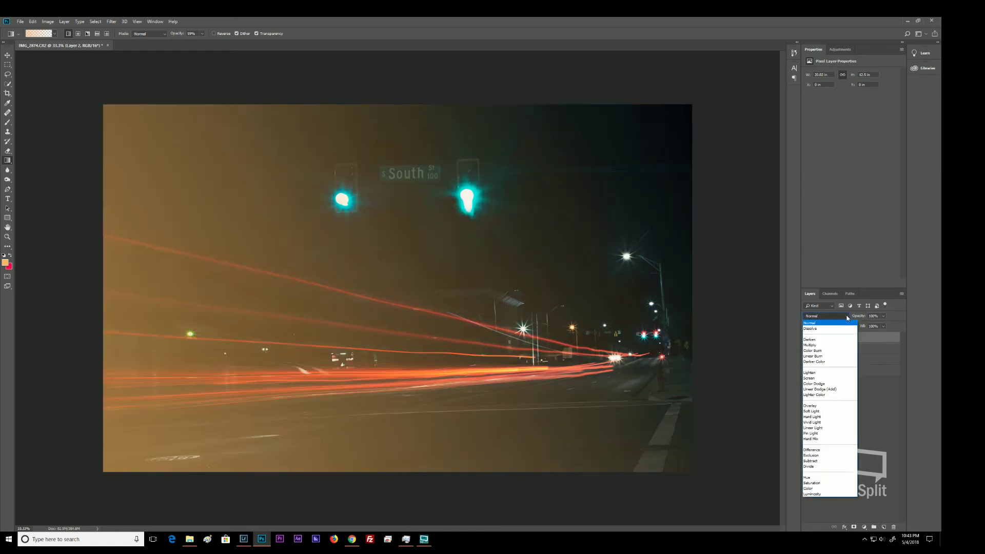
pyautogui.click(830, 411)
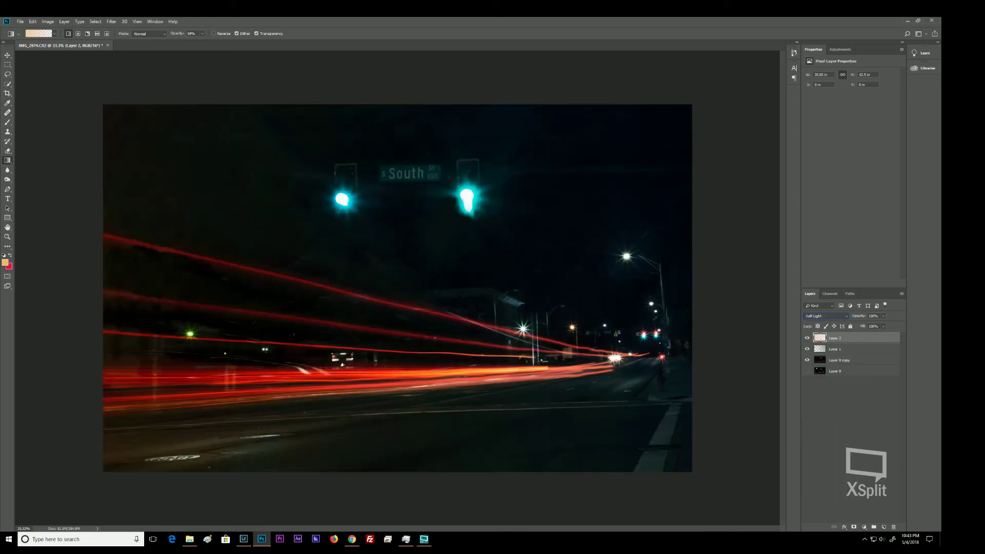
pyautogui.click(844, 315)
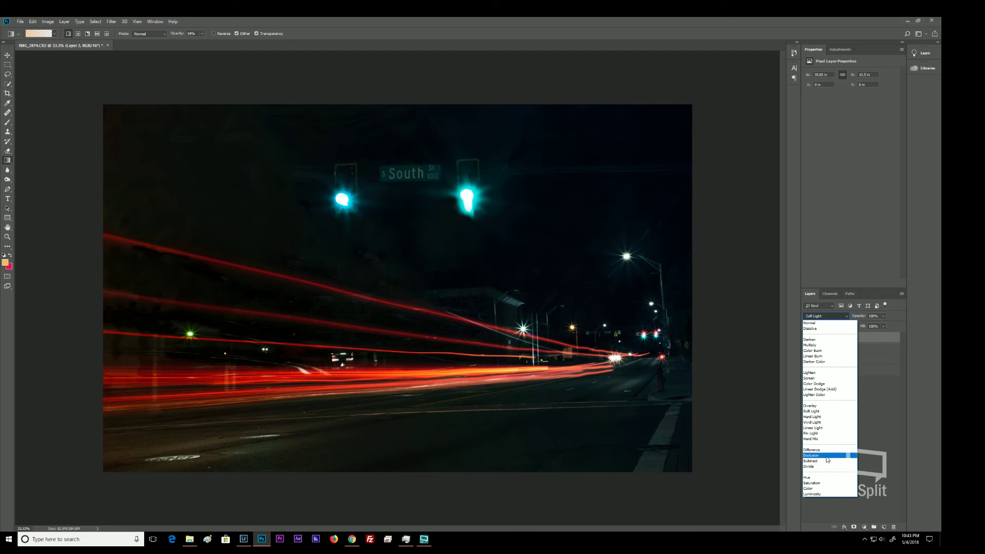
pyautogui.click(817, 484)
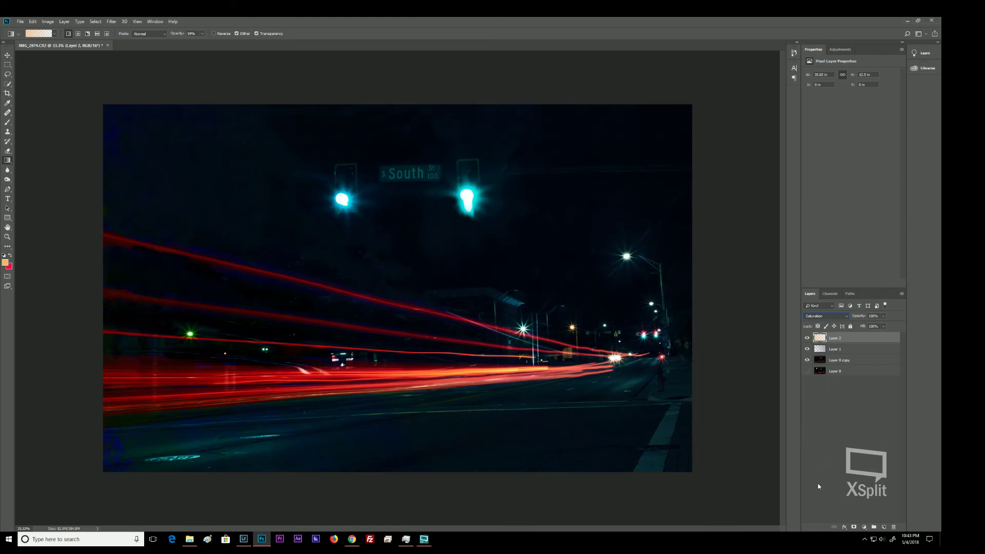
# - Set the orange gradient layer's blend mode to Color and inspect the light trails and traffic lights up close
pyautogui.click(841, 316)
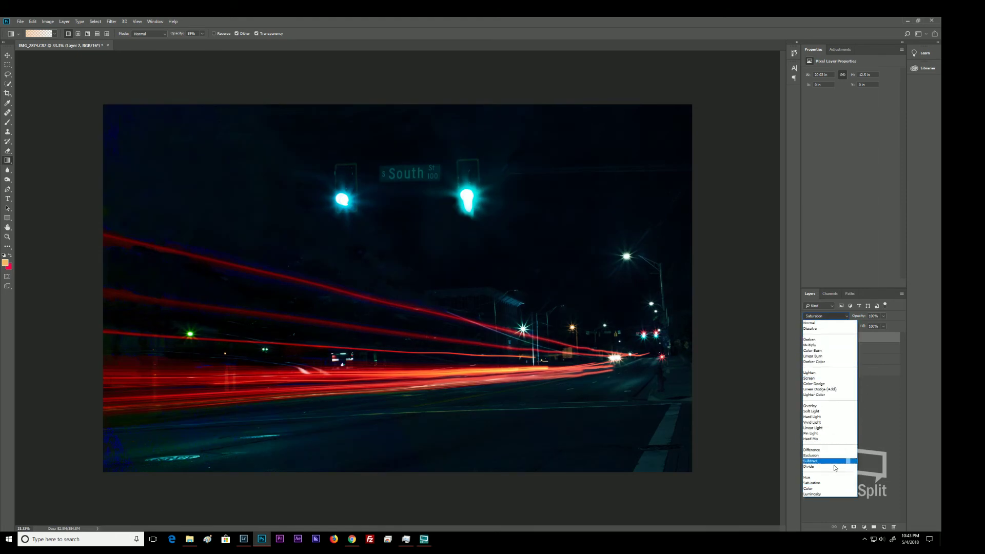
pyautogui.click(821, 487)
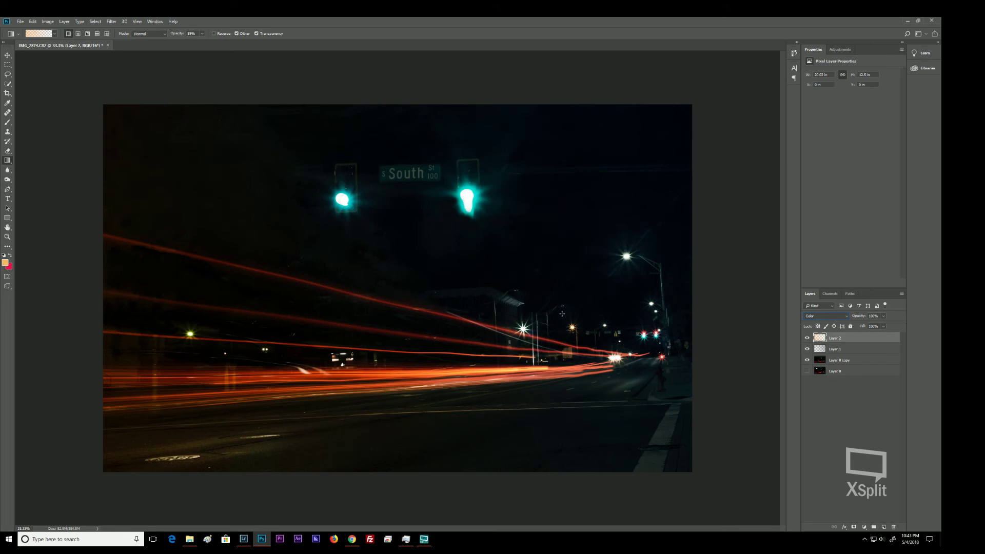
pyautogui.hotkey('ctrl', '+')
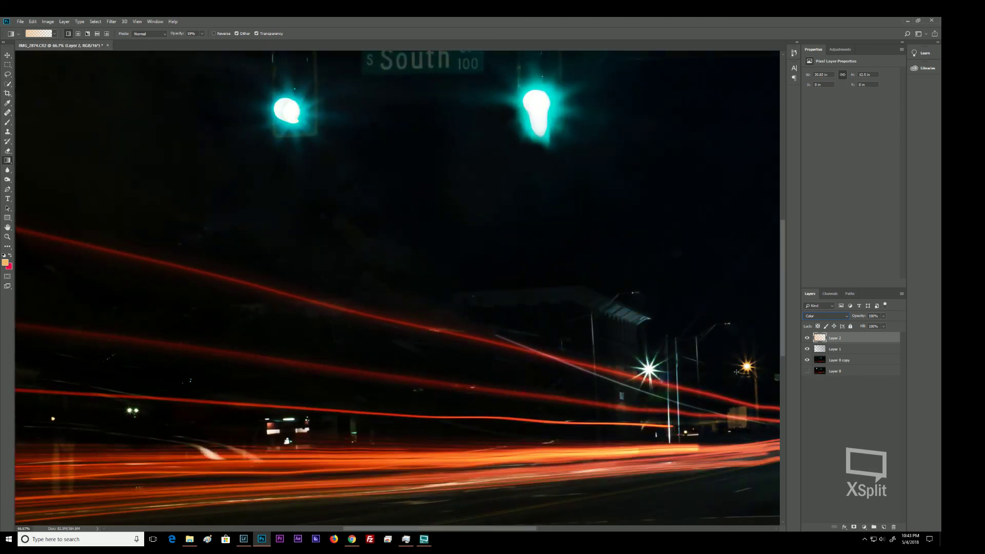
pyautogui.hotkey('ctrl', '-')
pyautogui.hotkey('ctrl', '-')
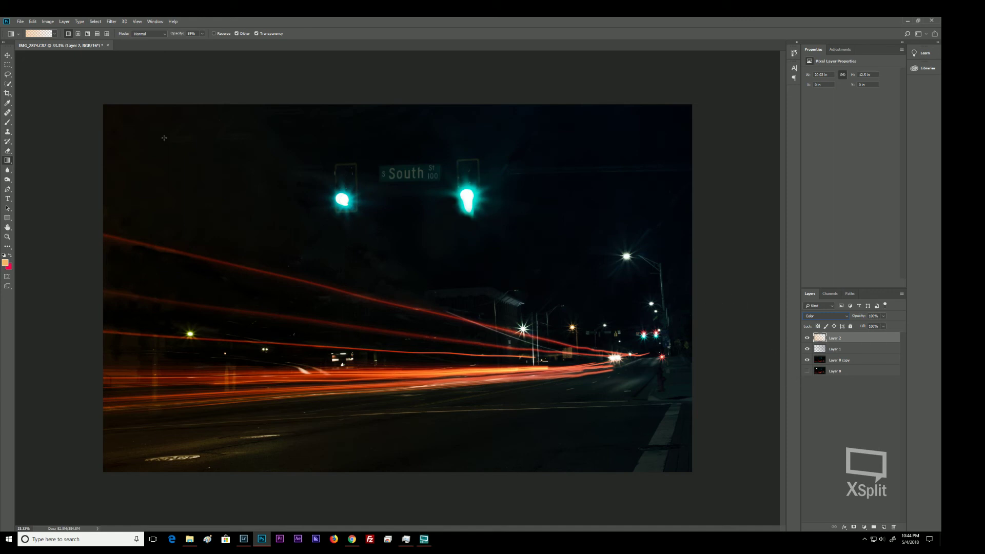
# - Save the edited image and close Photoshop to return to Lightroom
pyautogui.click(20, 22)
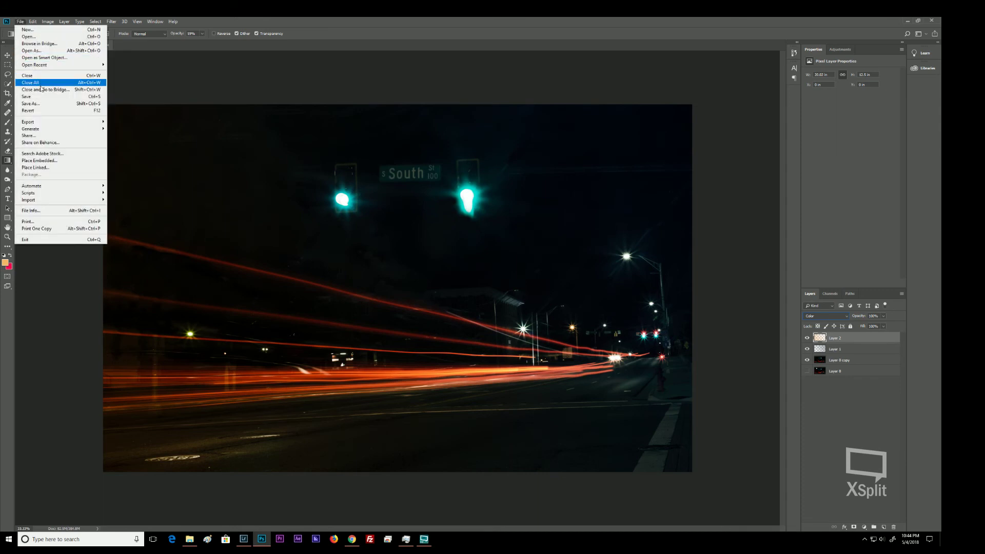
pyautogui.click(27, 96)
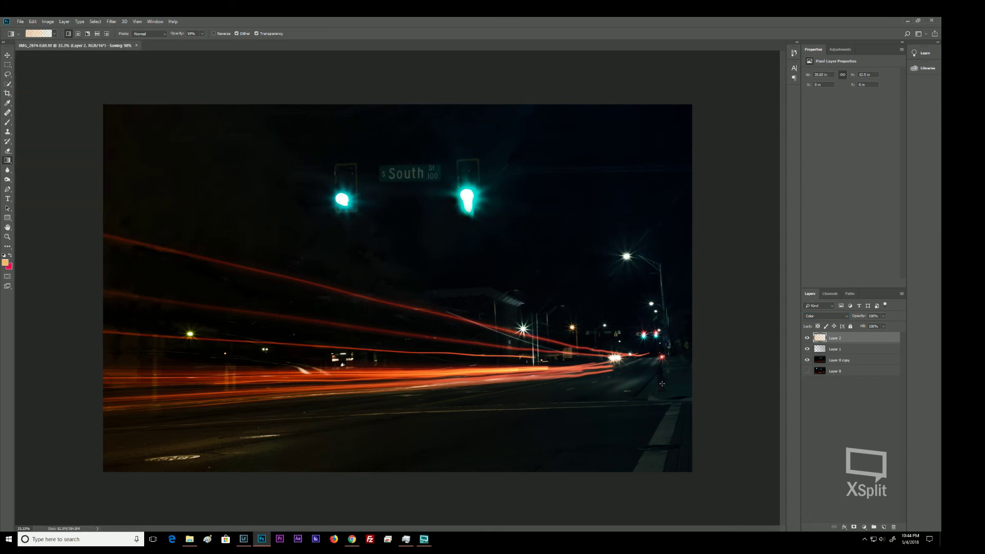
pyautogui.click(931, 20)
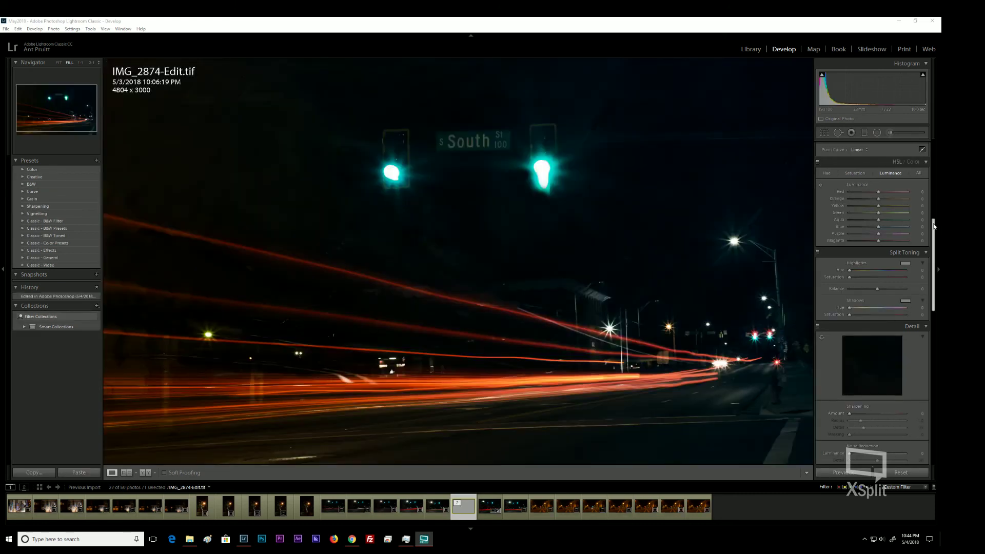
# - In Calibration, set Red Primary hue to +37 and saturation to +14, and lower Blue Primary hue while raising its saturation to +25
pyautogui.scroll(-3, 934, 242)
pyautogui.scroll(-15, 934, 242)
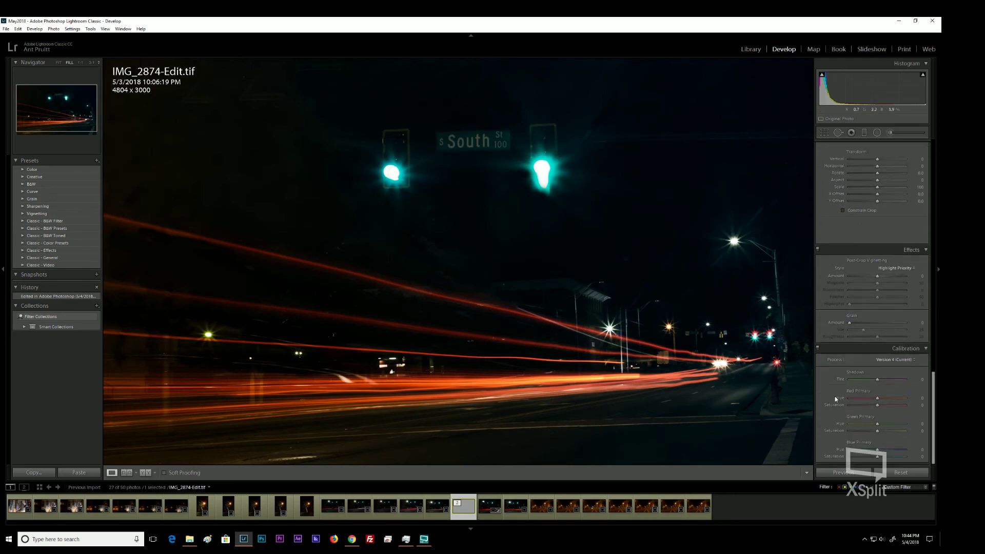
pyautogui.moveTo(879, 400); pyautogui.dragTo(889, 401)
pyautogui.moveTo(882, 454); pyautogui.dragTo(860, 456)
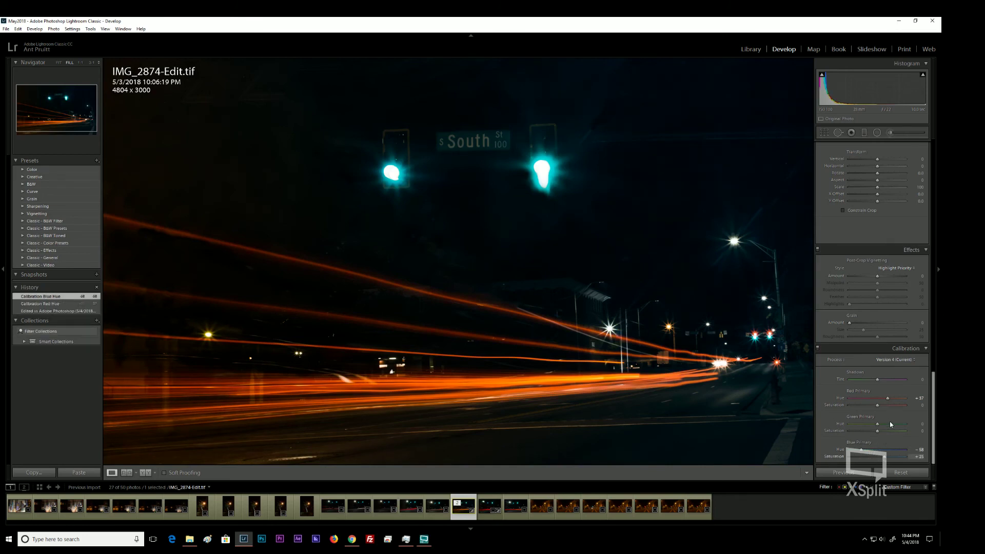
pyautogui.moveTo(878, 405); pyautogui.dragTo(881, 406)
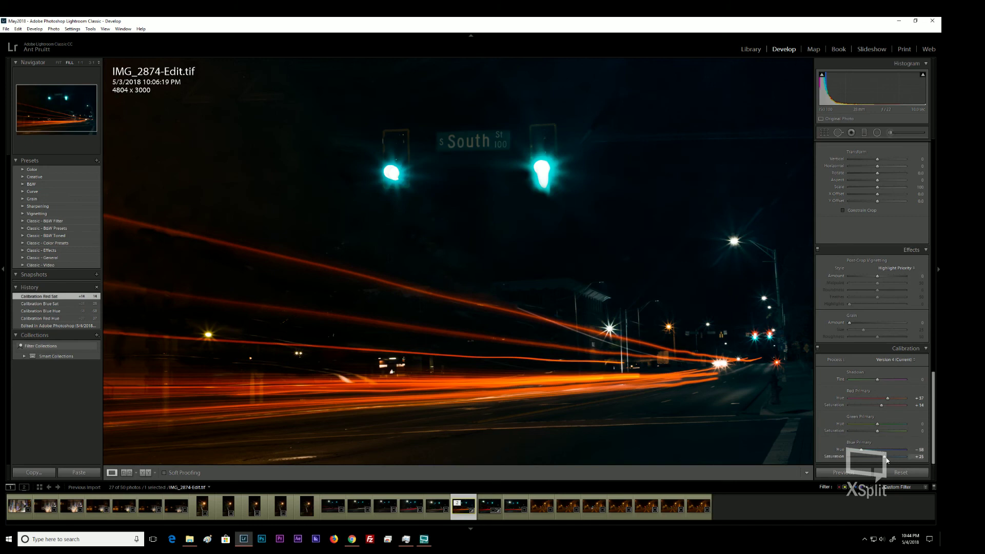
# - Set the Blue Primary hue to -37, bring its saturation back close to zero, and reset the Red Primary hue
pyautogui.moveTo(884, 456); pyautogui.dragTo(866, 449)
pyautogui.click(871, 452)
pyautogui.doubleClick(885, 401)
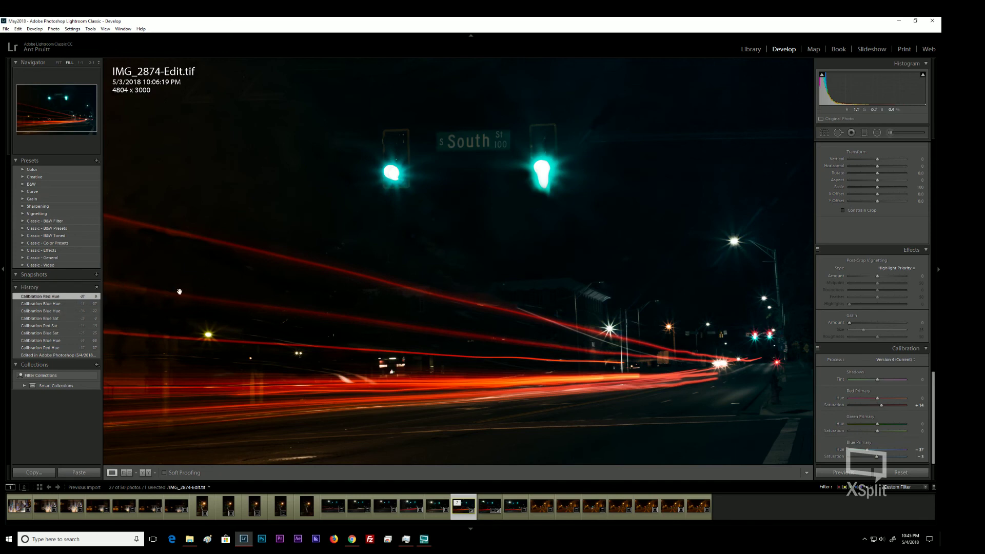
# - Export the edited photo with the Insta user preset and bring up the window switcher
pyautogui.click(6, 30)
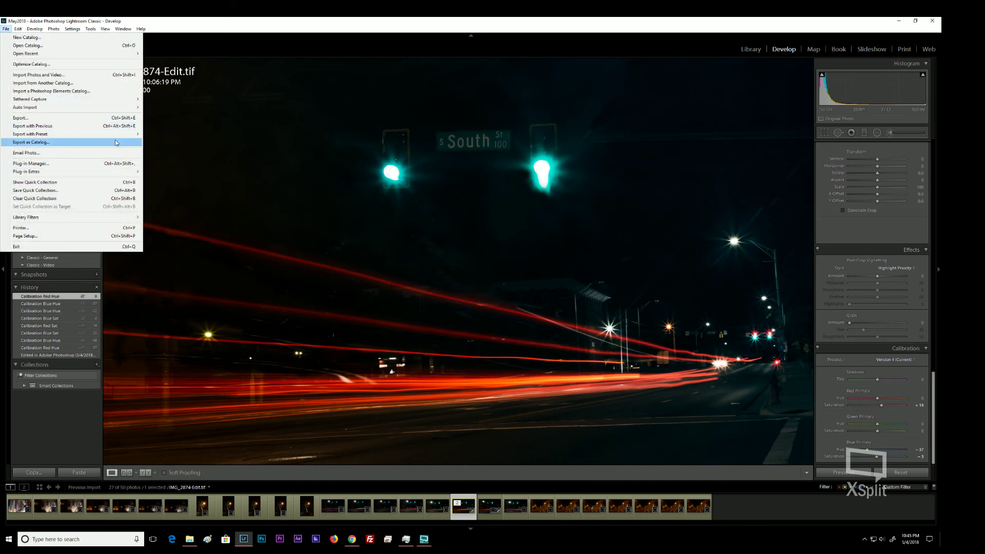
pyautogui.moveTo(136, 134)
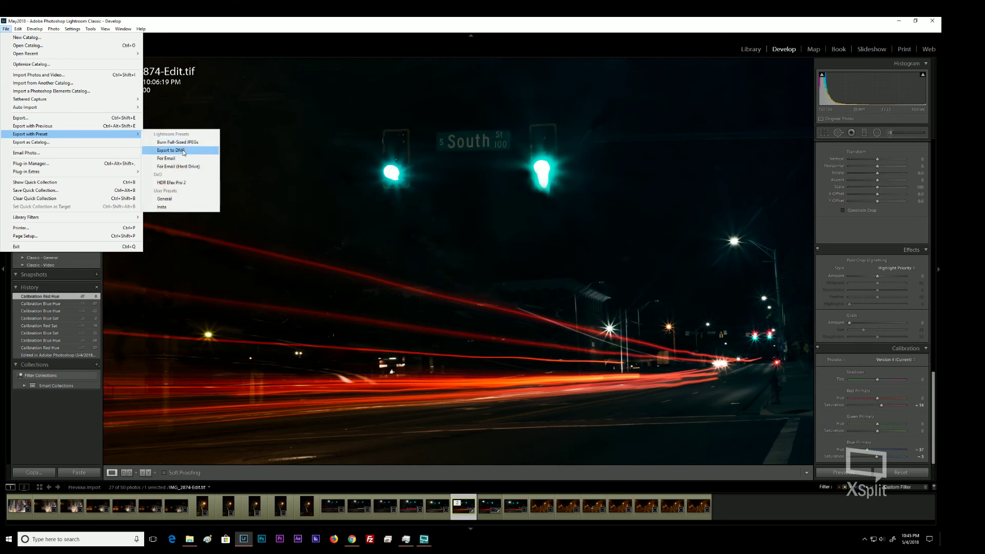
pyautogui.click(192, 208)
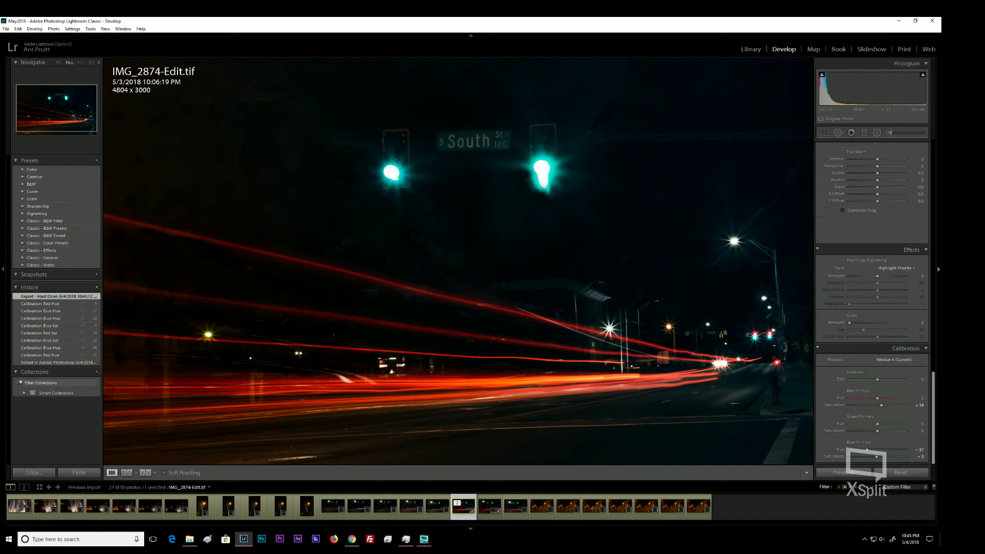
pyautogui.hotkey('alt', 'Tab')
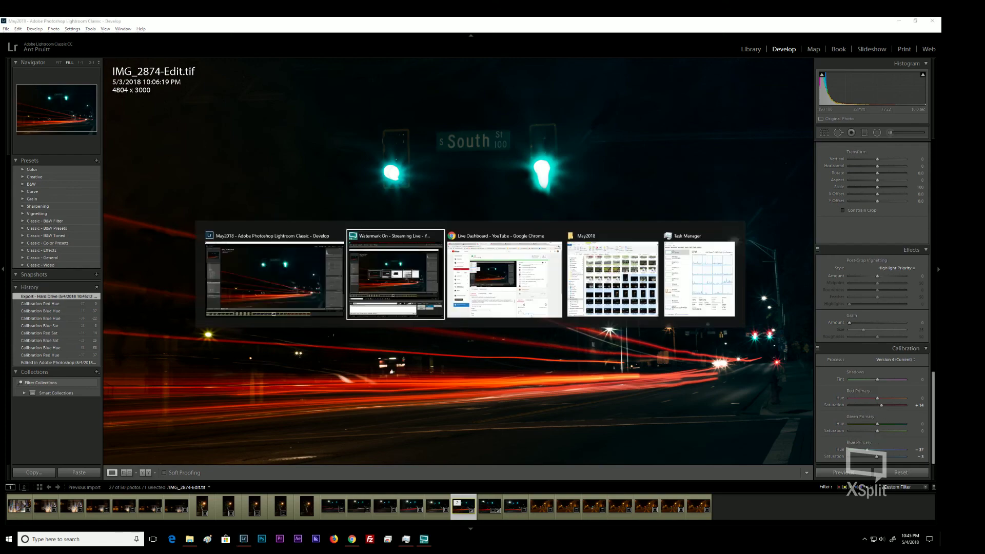